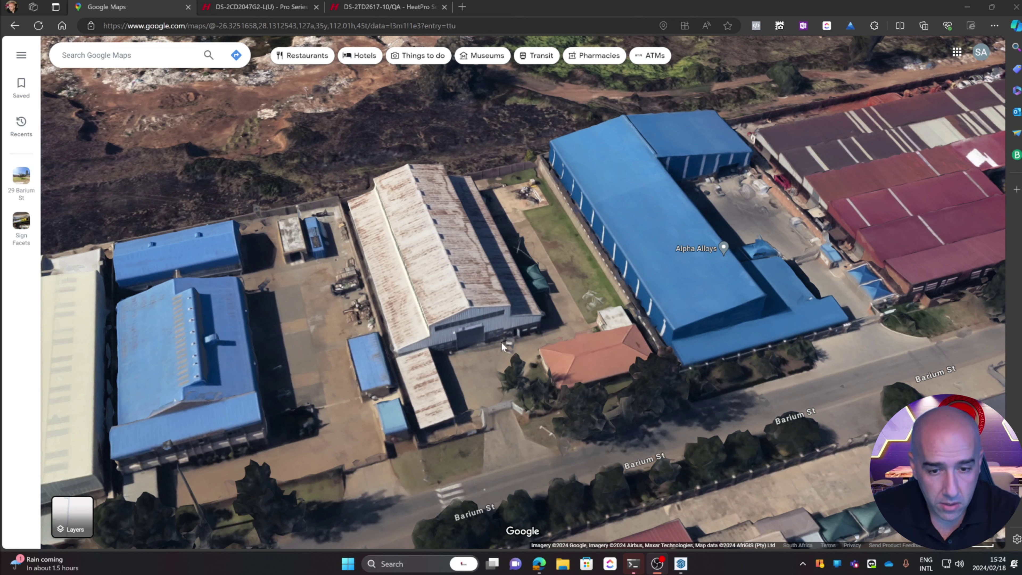
Examine the rusty-roofed warehouse property and its surroundings from the front, rear and both sides in the 3D satellite view.
left_click_drag(497, 359, 905, 304, "ctrl")
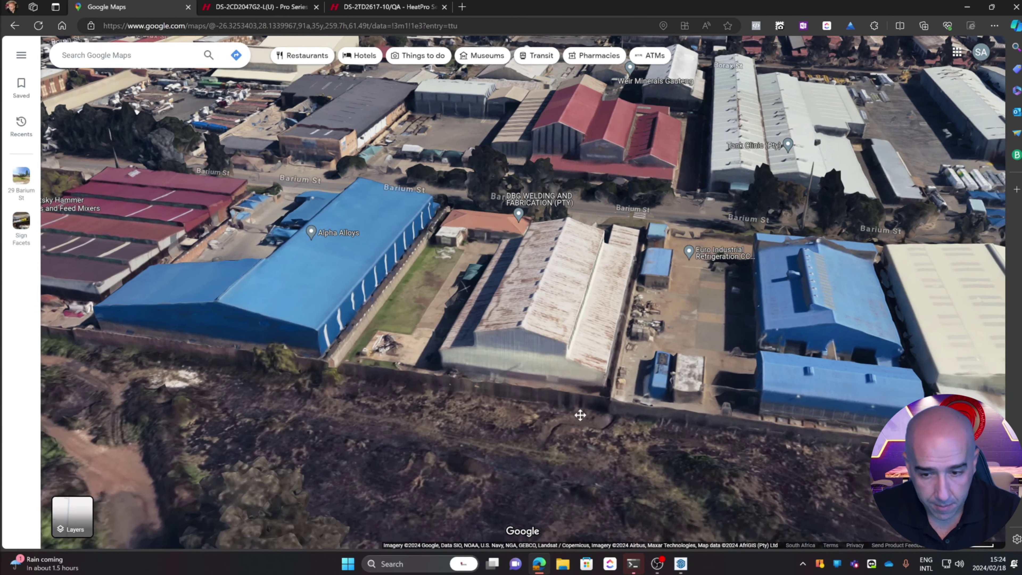
left_click_drag(580, 415, 591, 293)
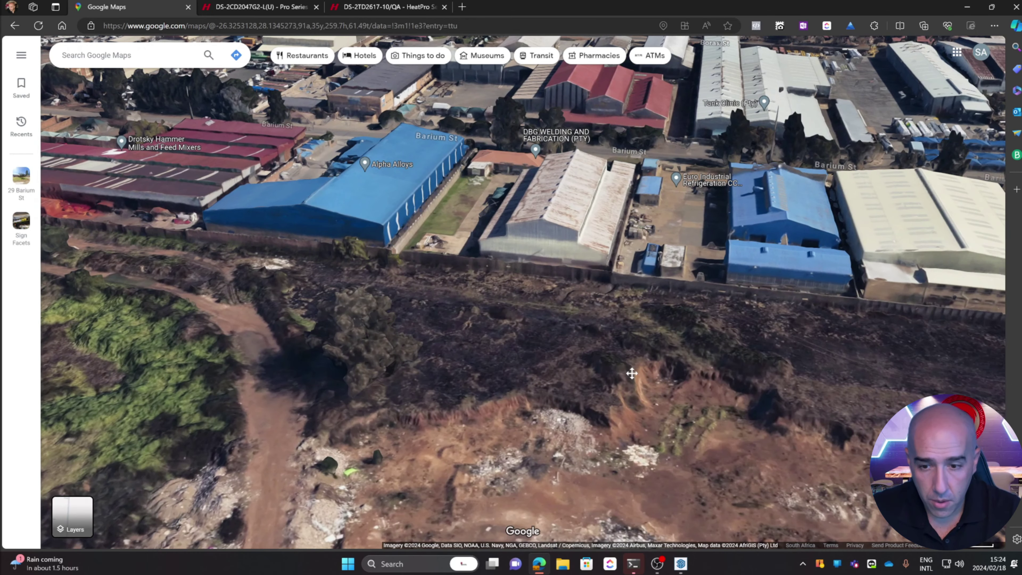
left_click_drag(633, 374, 382, 374, "ctrl")
scroll(395, 331, "down", 3)
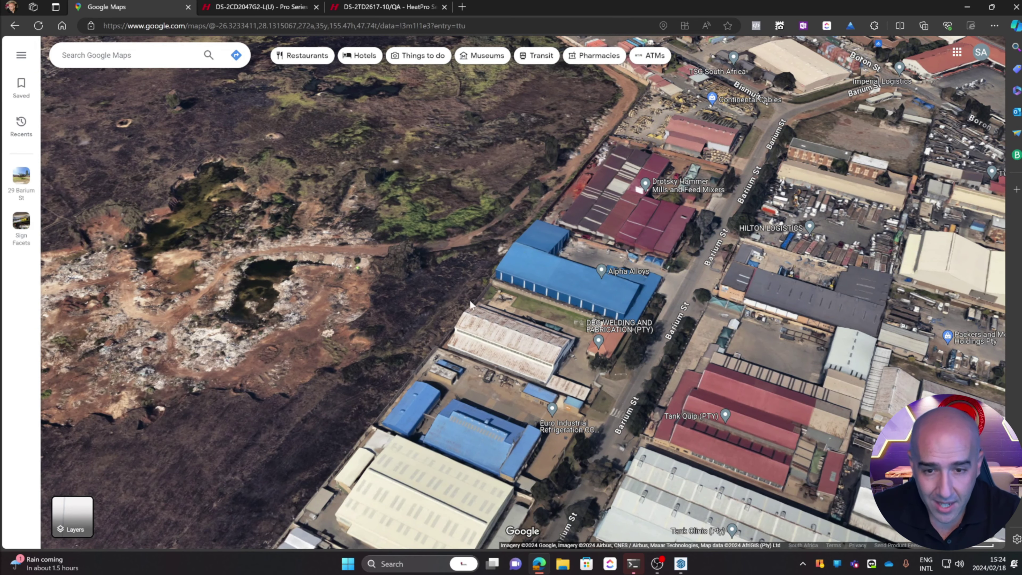
left_click_drag(447, 334, 612, 323, "ctrl")
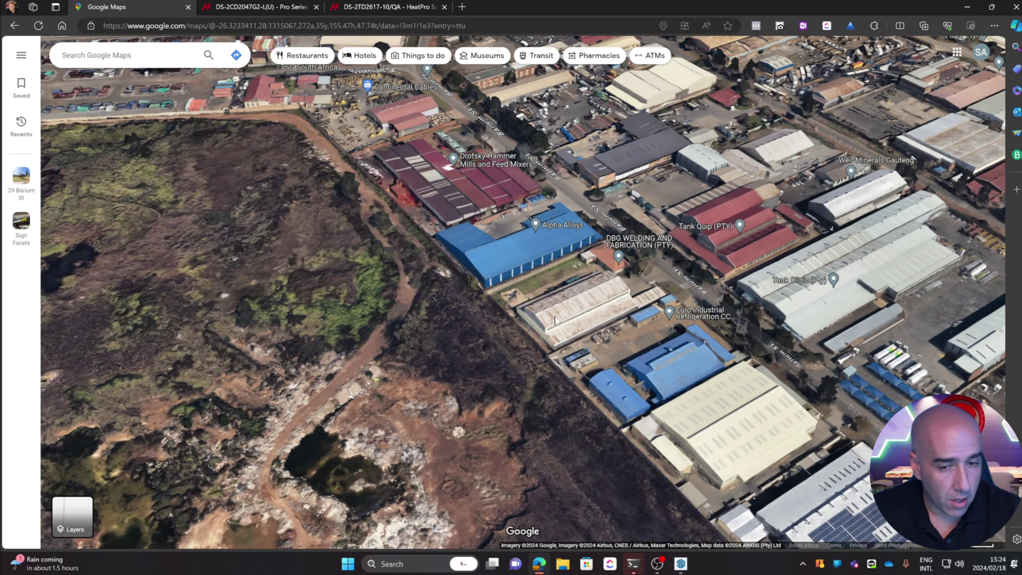
scroll(486, 358, "up", 5)
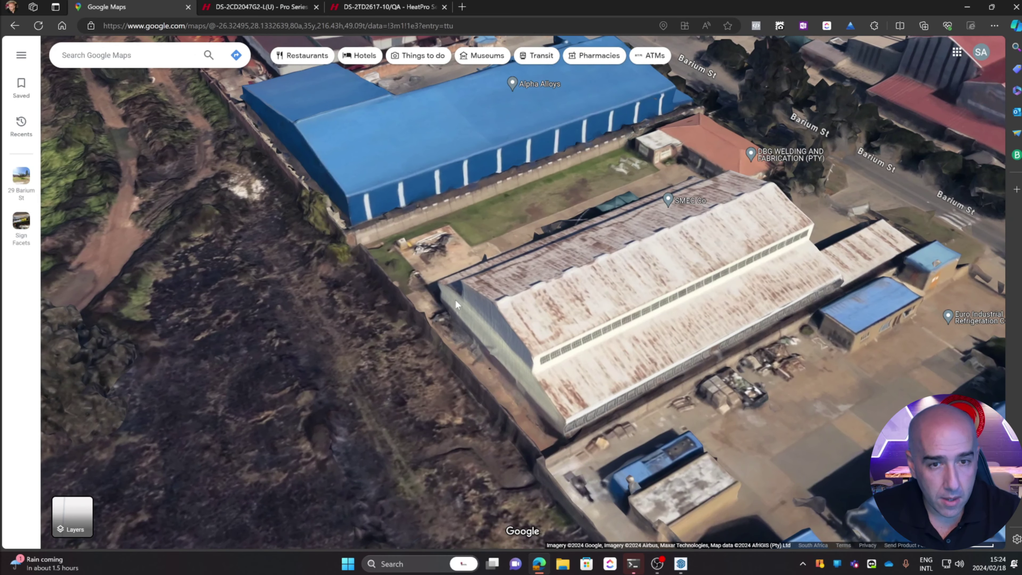
left_click_drag(442, 324, 854, 331)
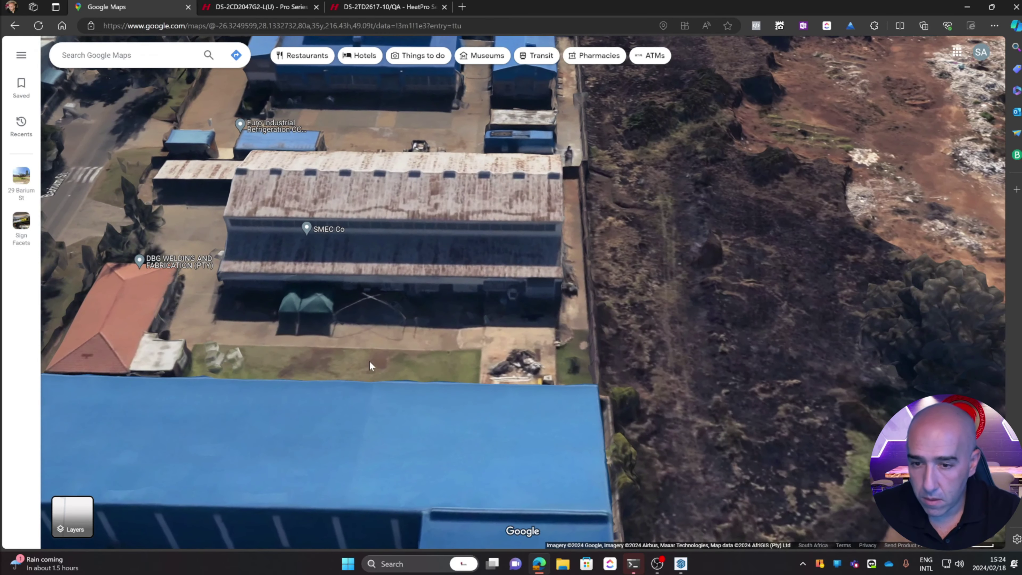
left_click_drag(369, 362, 659, 361)
left_click_drag(447, 340, 700, 357, "ctrl")
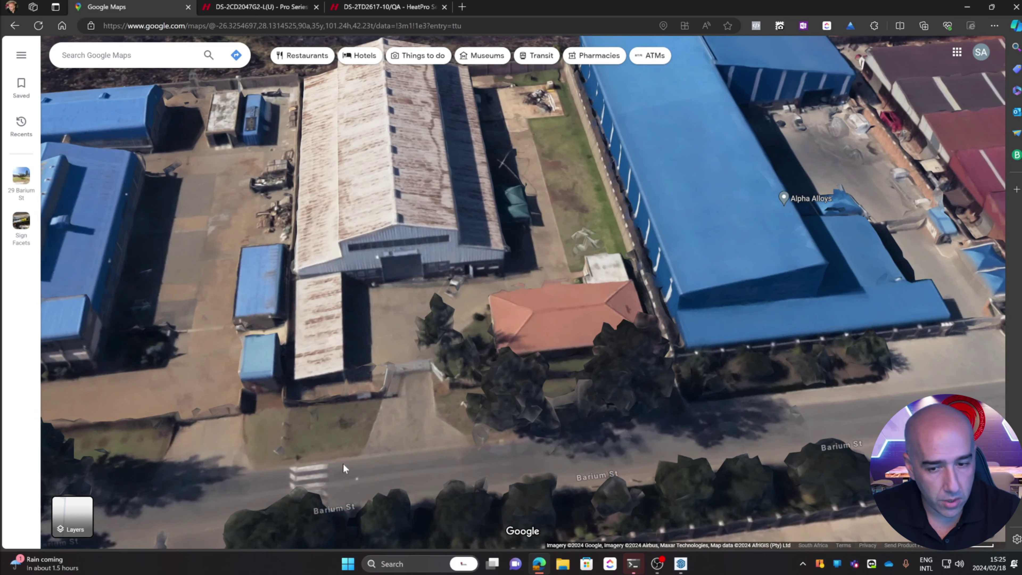
Inspect the property's entrance gate and front boundary wall in Street View from Barium St, and return to the 3D map.
left_click(389, 469)
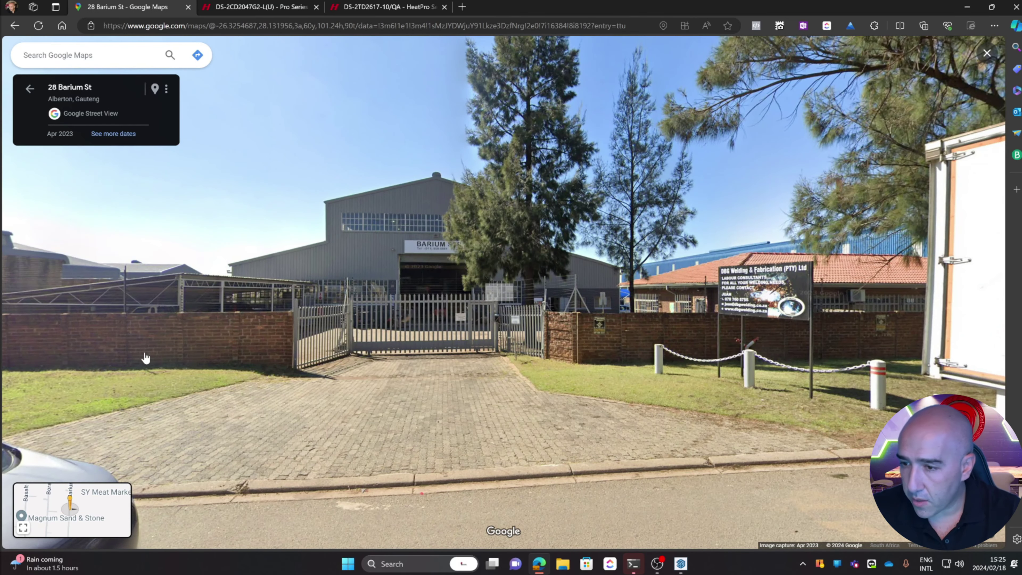
left_click_drag(145, 358, 372, 356)
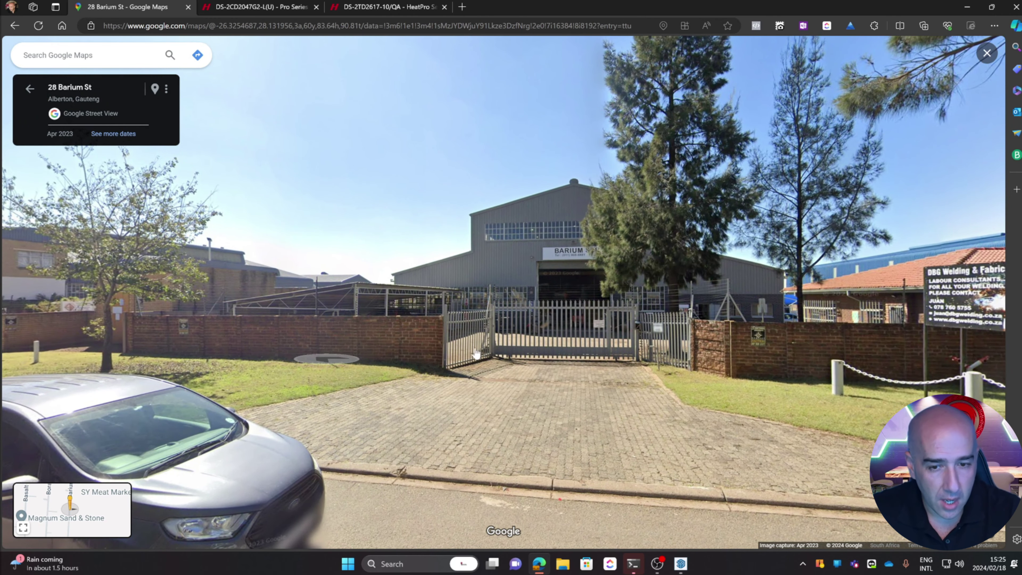
left_click(608, 359)
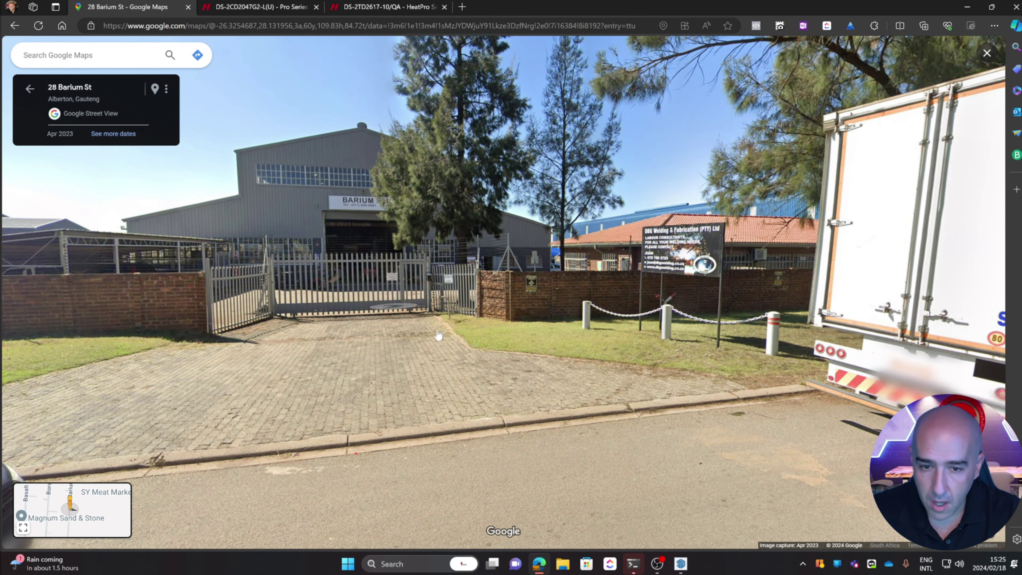
left_click(591, 338)
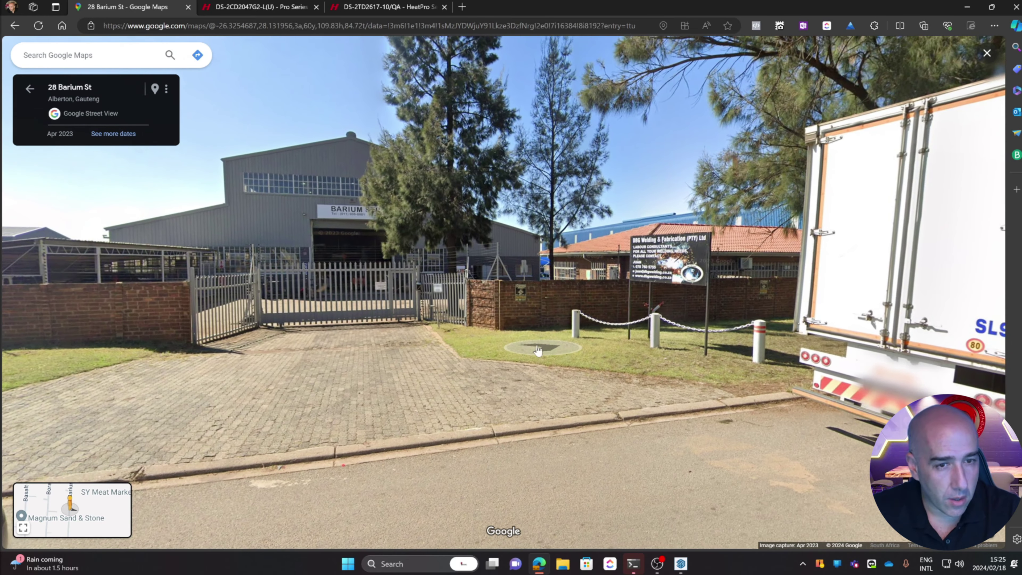
left_click(414, 321)
scroll(413, 320, "down", 3)
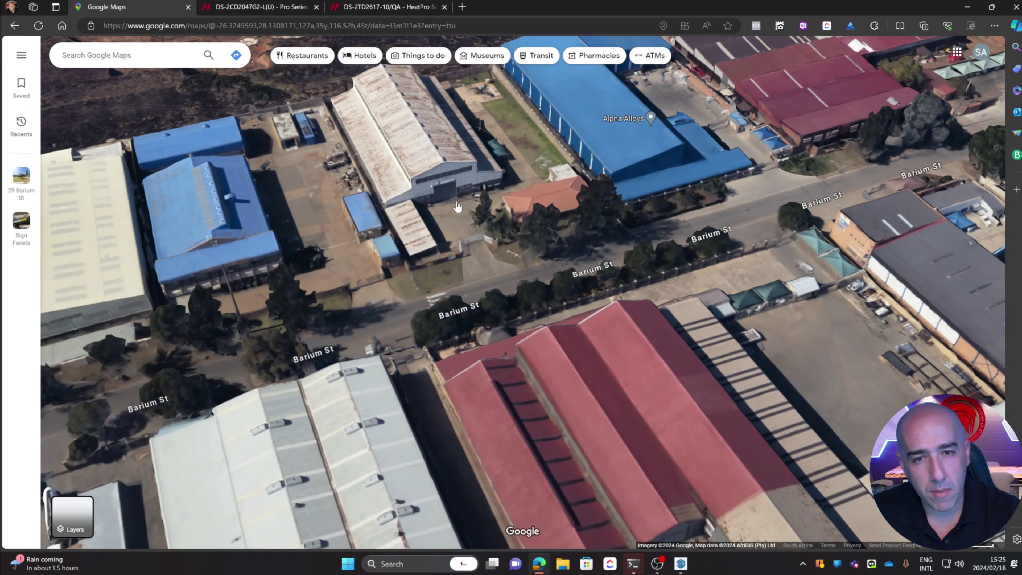
Measure the length of the property's rear boundary wall, and move the end point to measure the side boundary up to the street.
left_click_drag(458, 206, 432, 369)
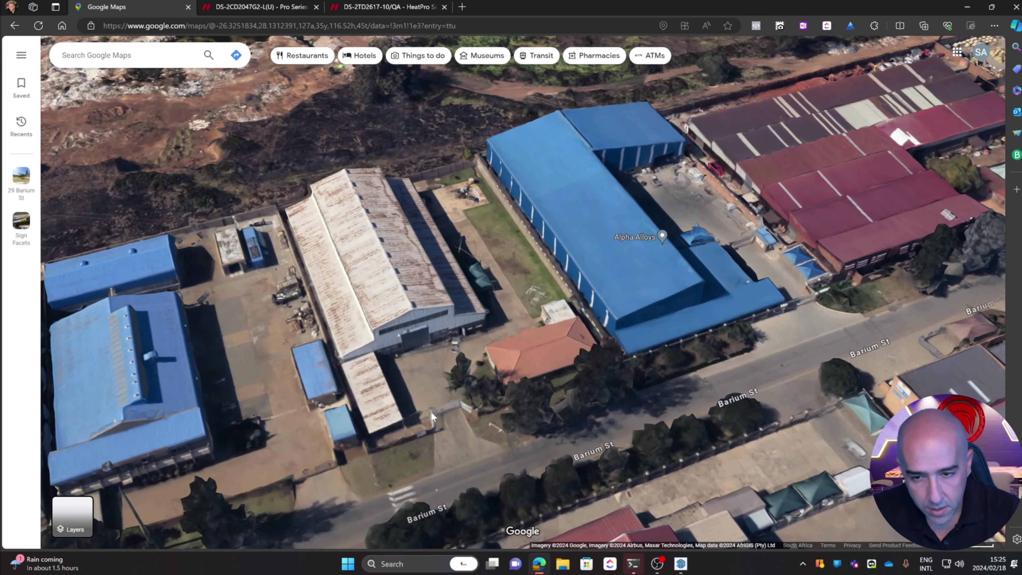
left_click_drag(431, 415, 771, 309, "ctrl")
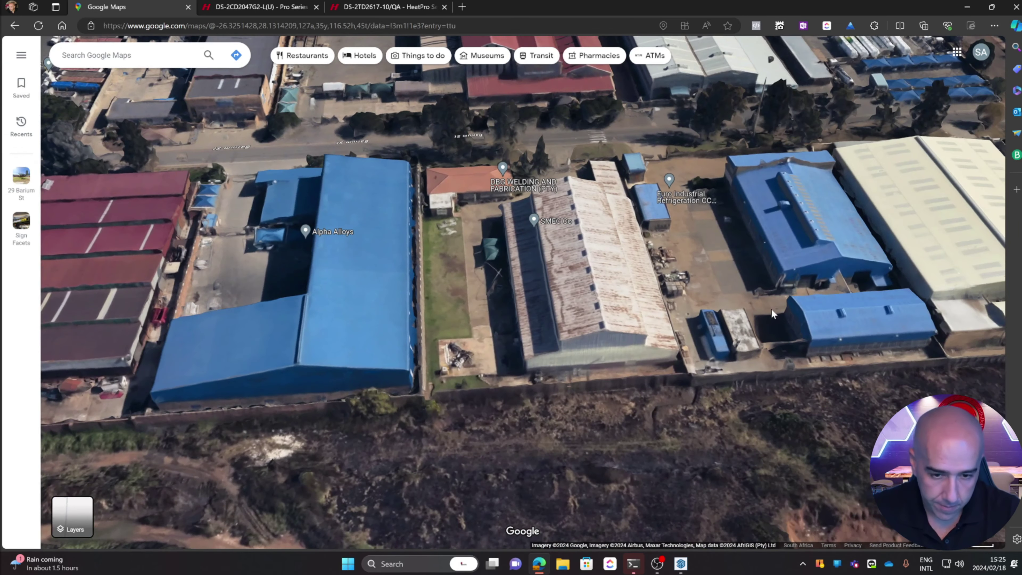
right_click(637, 389)
left_click(663, 527)
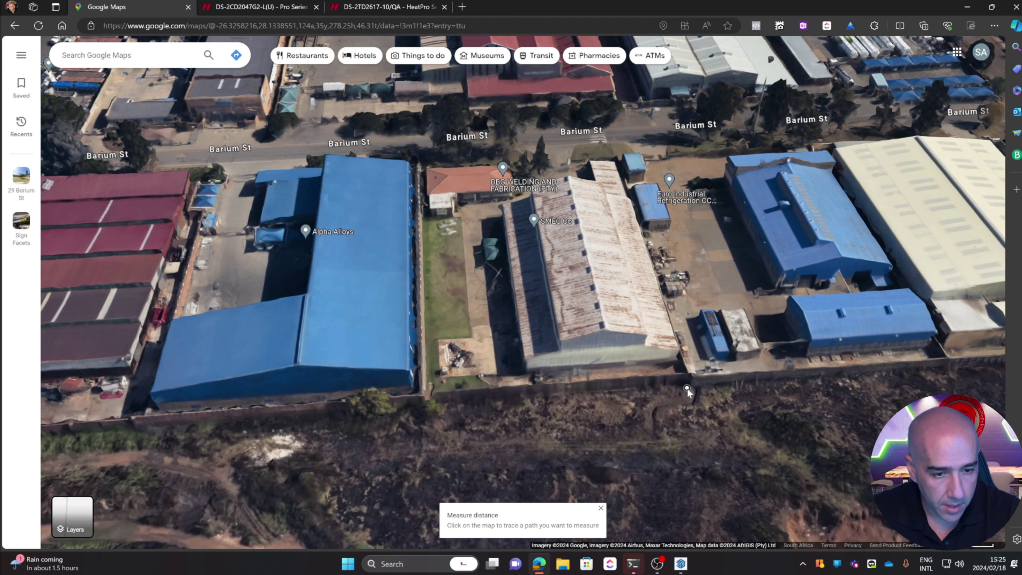
left_click(421, 408)
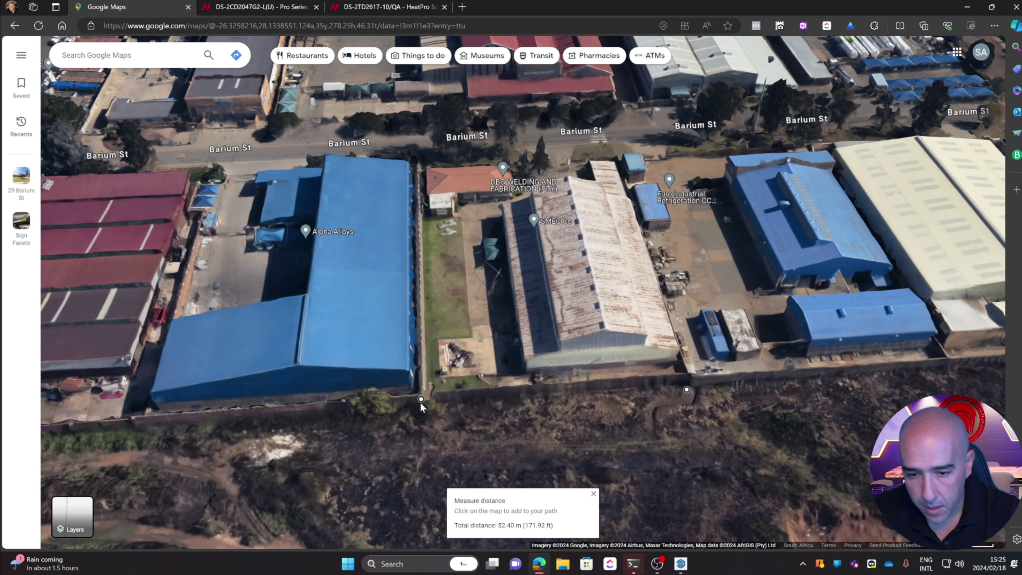
left_click_drag(421, 413, 422, 415)
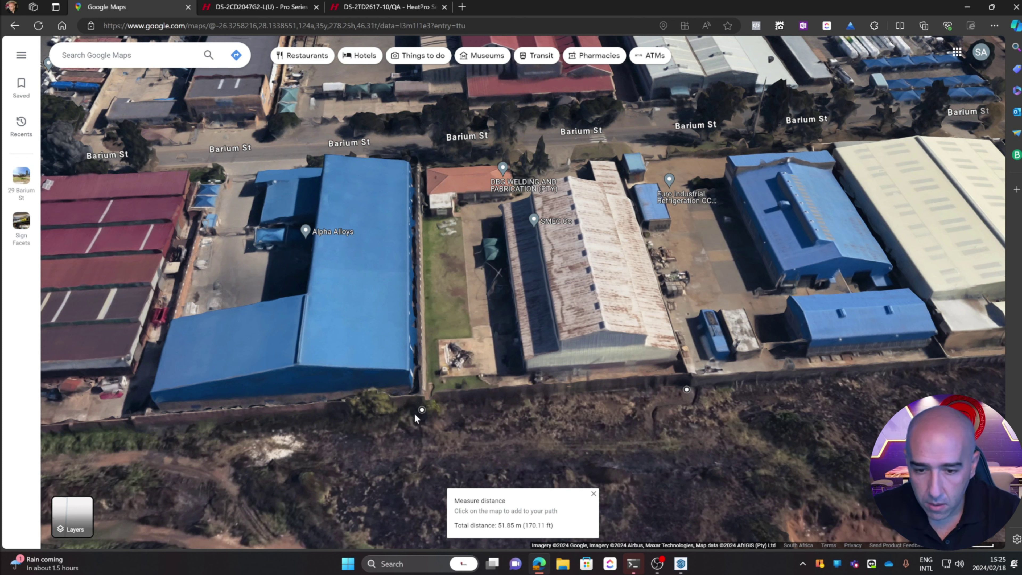
left_click_drag(421, 410, 617, 158)
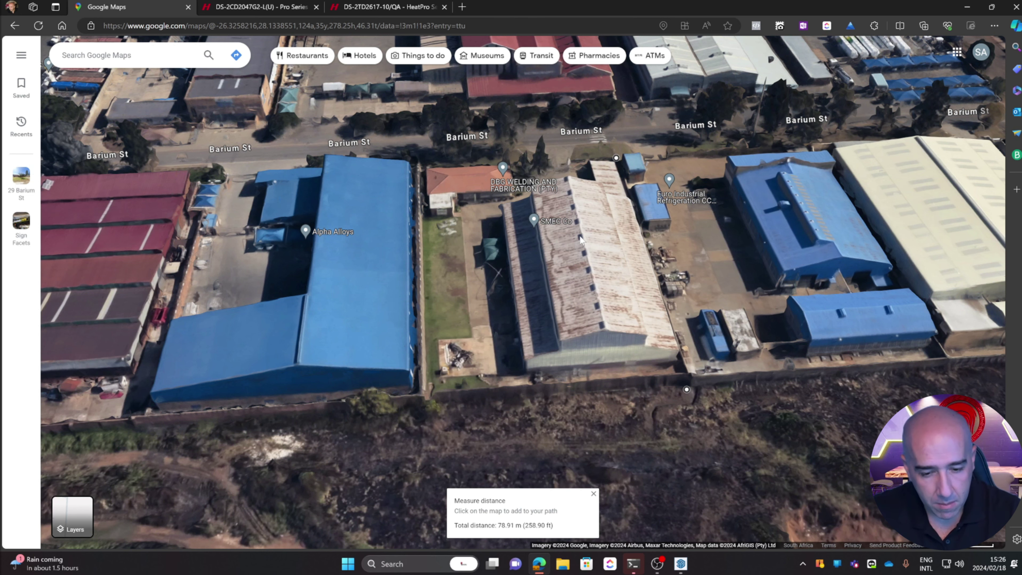
left_click_drag(581, 239, 587, 314)
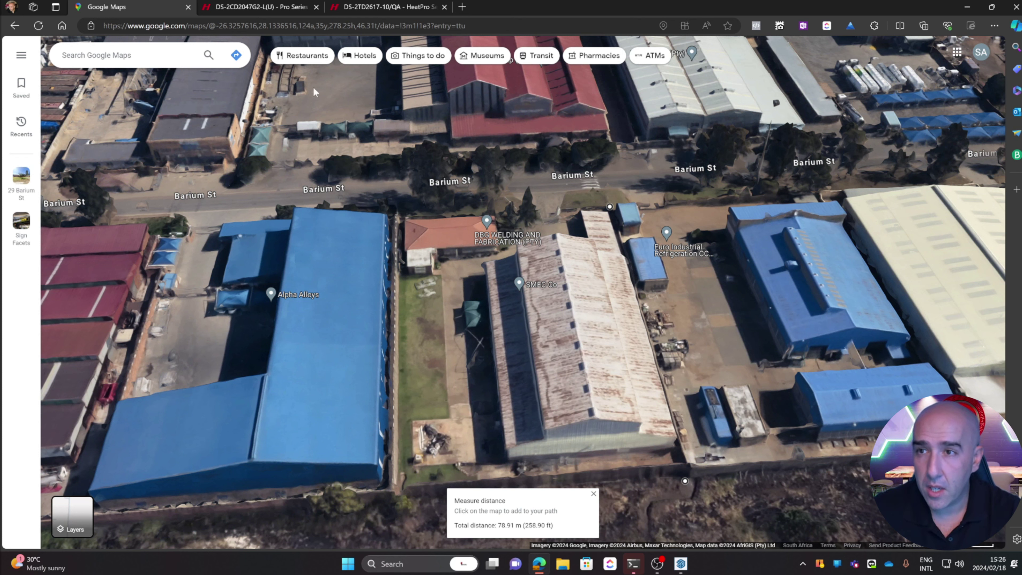
Review the thermal module specifications of the DS-2TD2617-10/QA bi-spectrum bullet camera on its Hikvision product page.
left_click(377, 8)
scroll(531, 206, "up", 15)
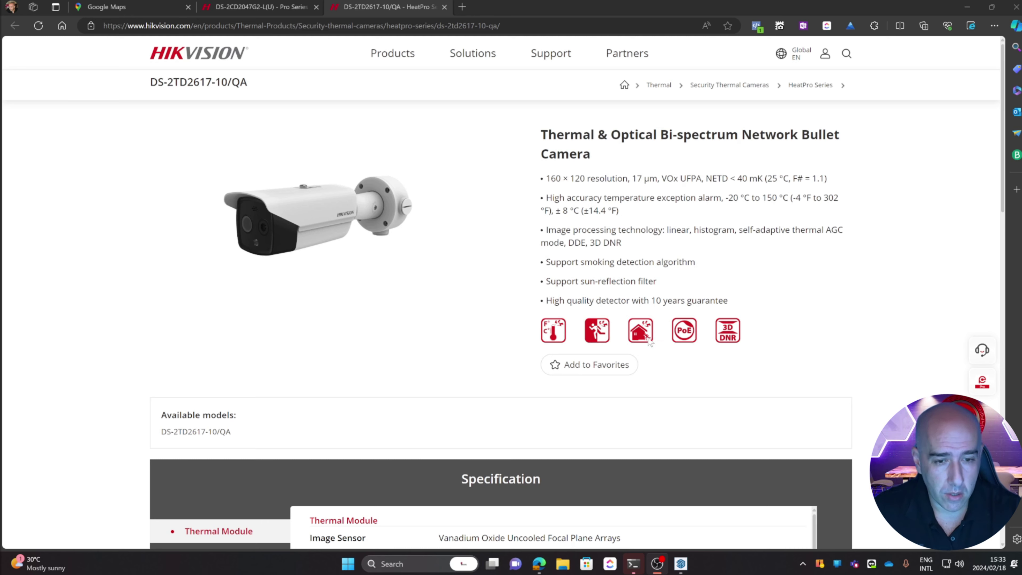
scroll(640, 342, "down", 4)
scroll(622, 344, "down", 1)
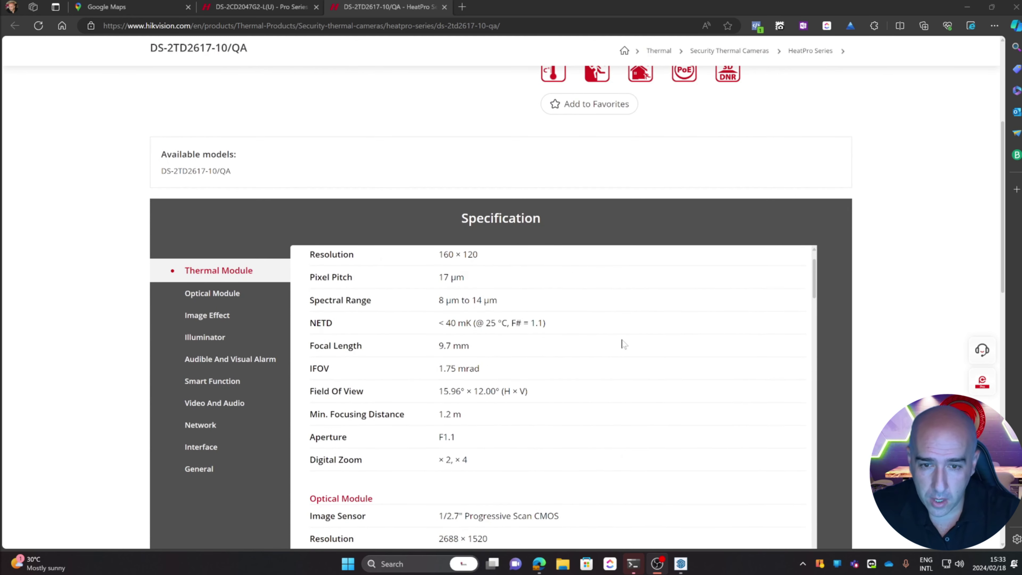
scroll(876, 346, "down", 1)
scroll(876, 344, "down", 1)
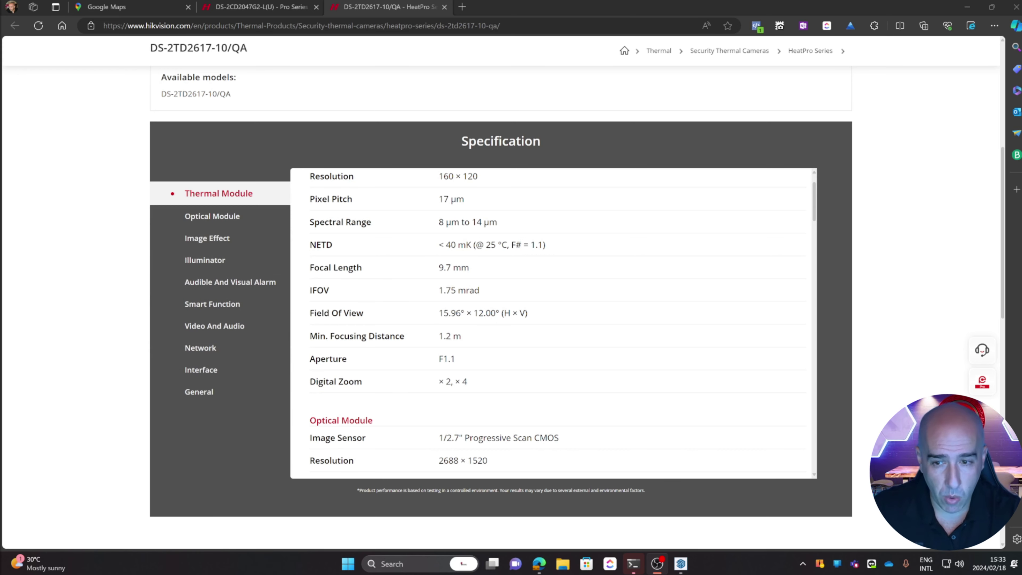
scroll(253, 423, "down", 5)
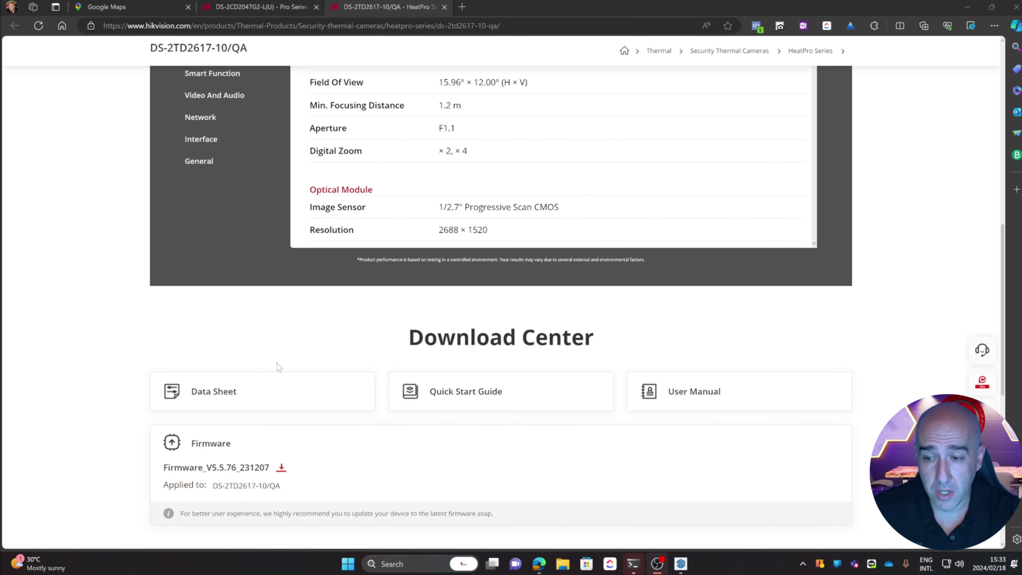
Open the DS-2TD2617-10/QA data sheet and look through its range tables and its thermal and optical module specifications.
left_click(214, 398)
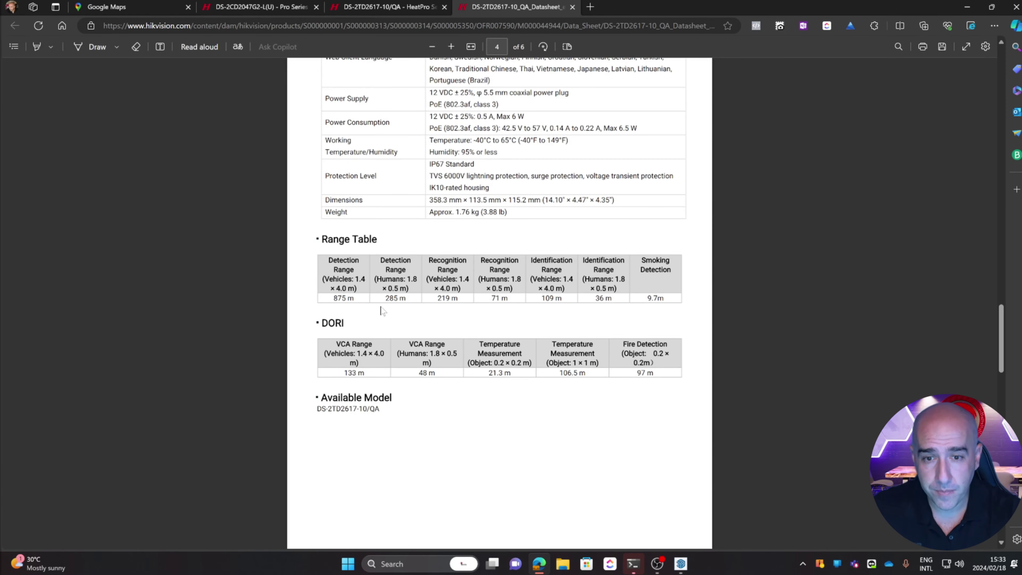
scroll(499, 302, "up", 15)
scroll(499, 302, "up", 10)
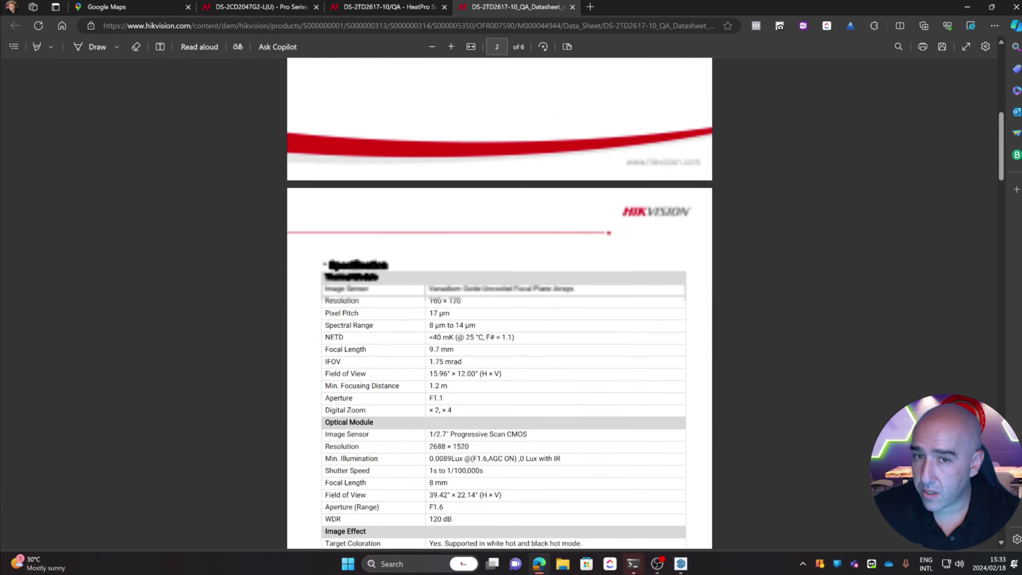
scroll(499, 301, "down", 20)
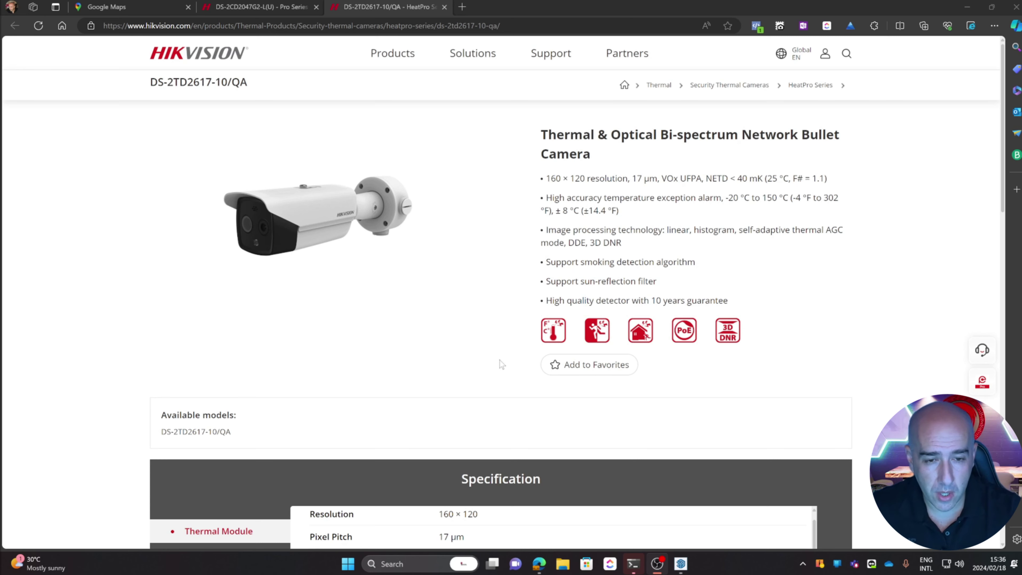
Go through the DS-2TD2617-10/QA data sheet from the Specification section to the Range Table and DORI table on page 4.
scroll(523, 342, "down", 8)
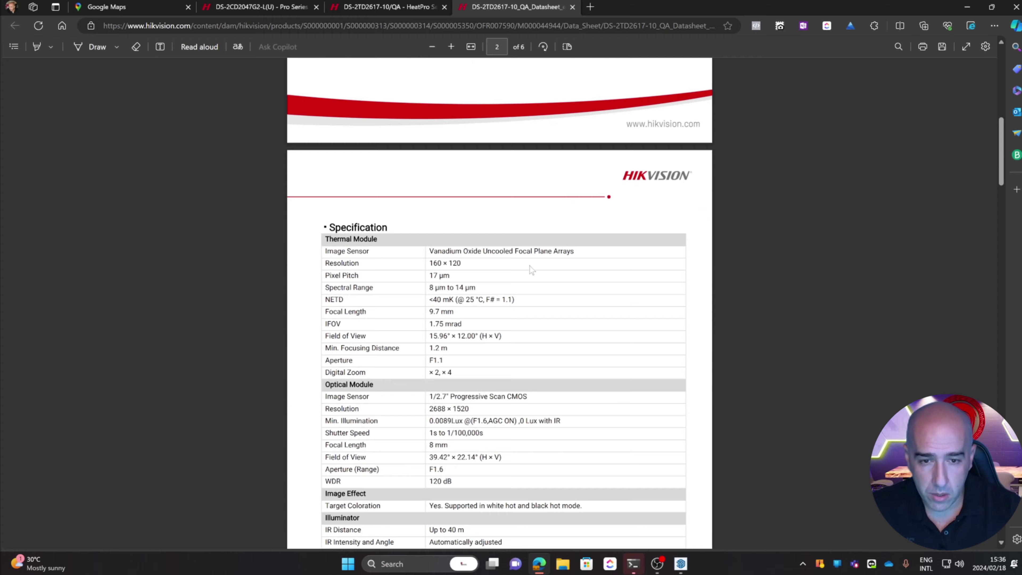
scroll(532, 266, "down", 15)
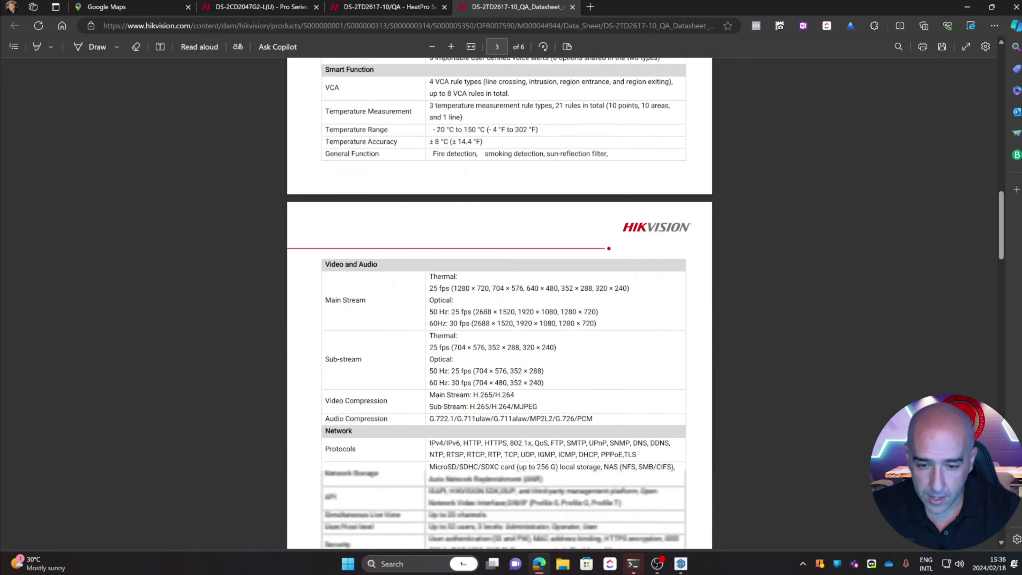
scroll(535, 270, "down", 15)
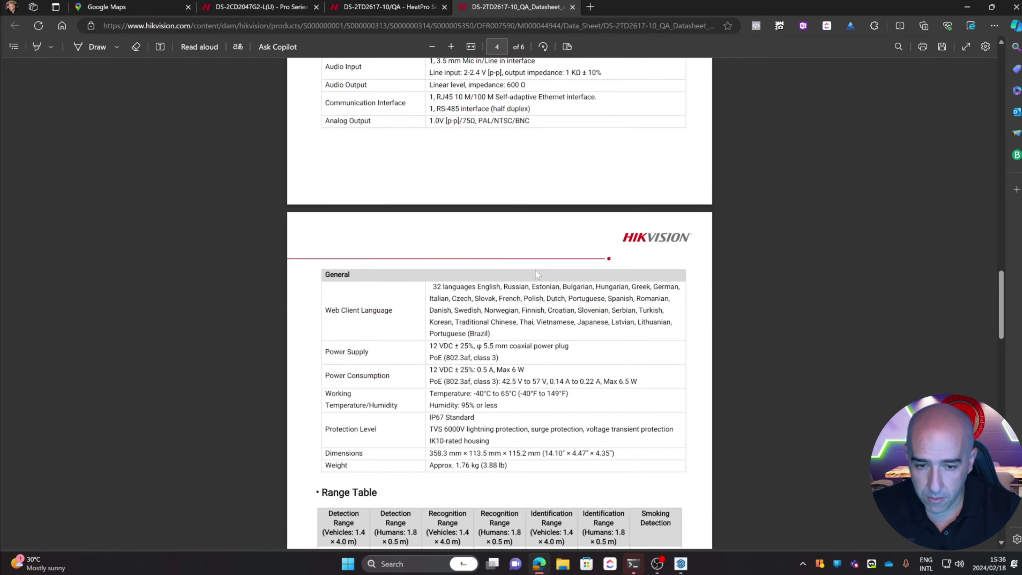
scroll(536, 270, "down", 7)
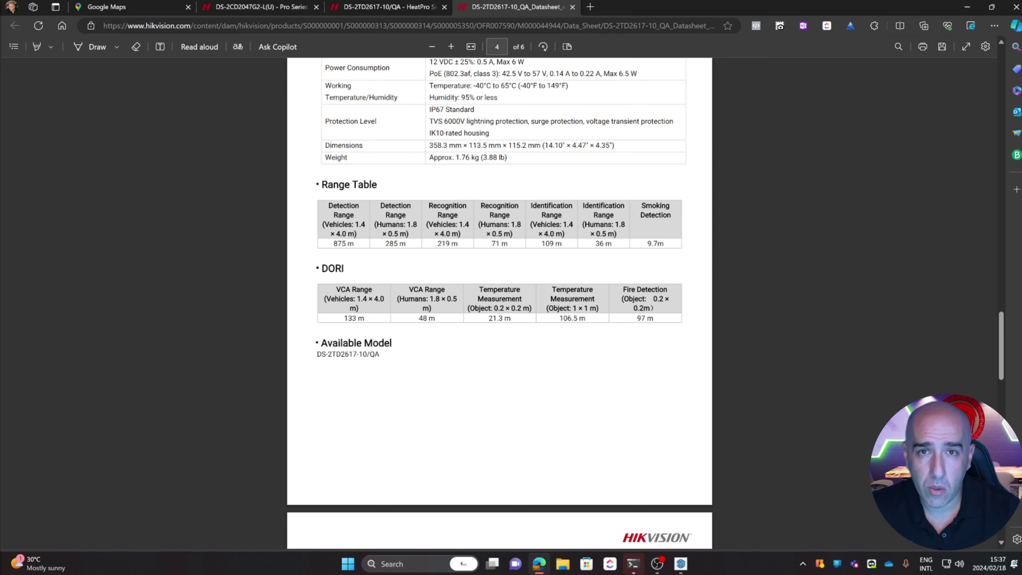
Check the DORI specification of the DS-2CD2047G2-L(U) ColorVu bullet camera on its Hikvision product page.
left_click(252, 8)
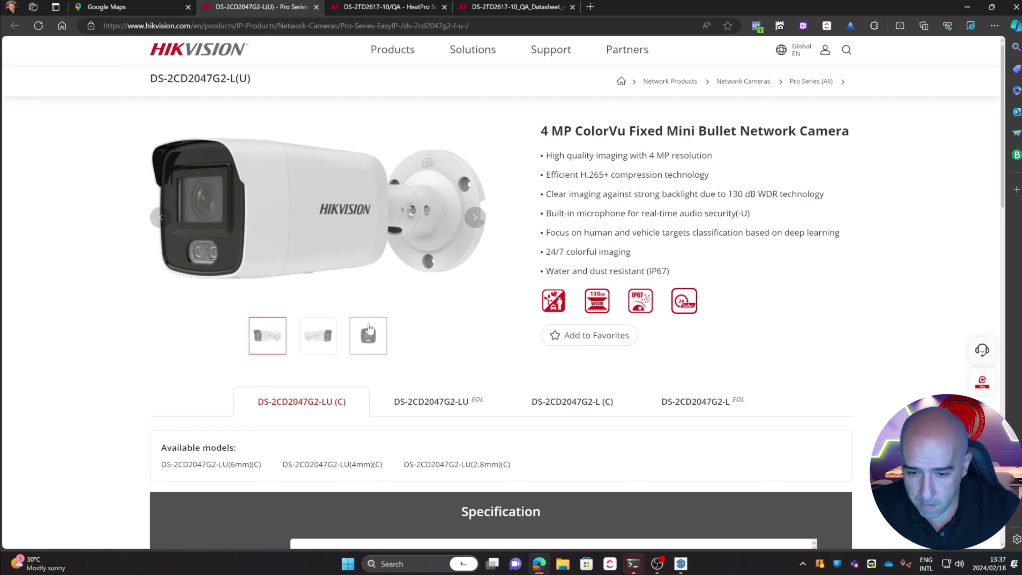
scroll(372, 328, "down", 5)
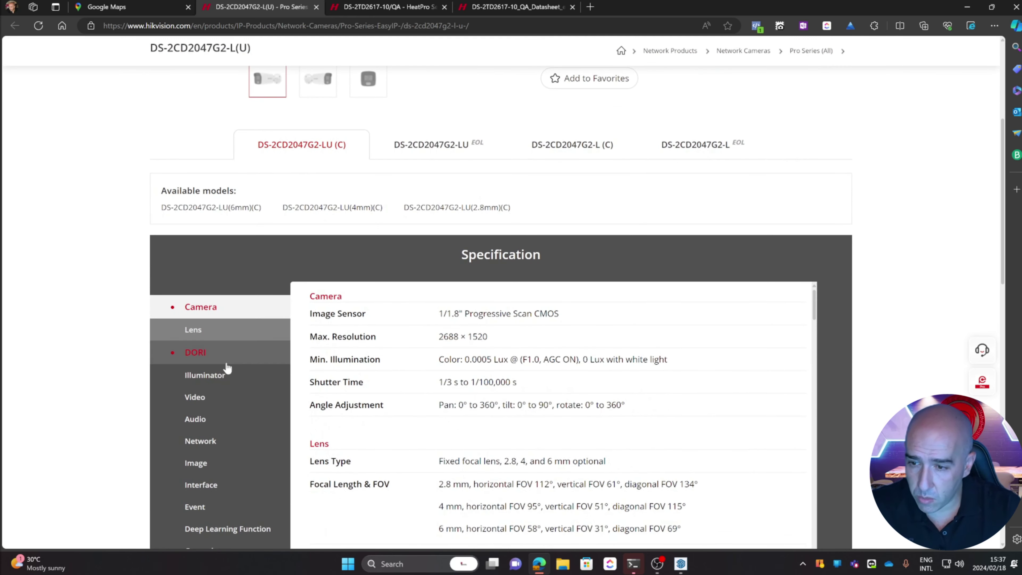
left_click(205, 360)
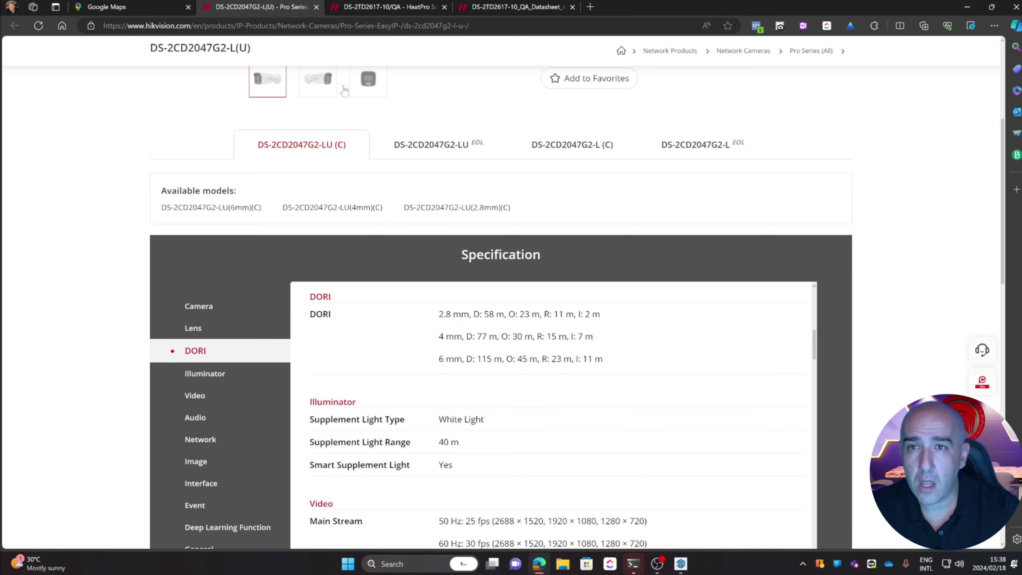
Return to Google Maps and view the measured side boundary from an angle showing the warehouse and street.
left_click(113, 12)
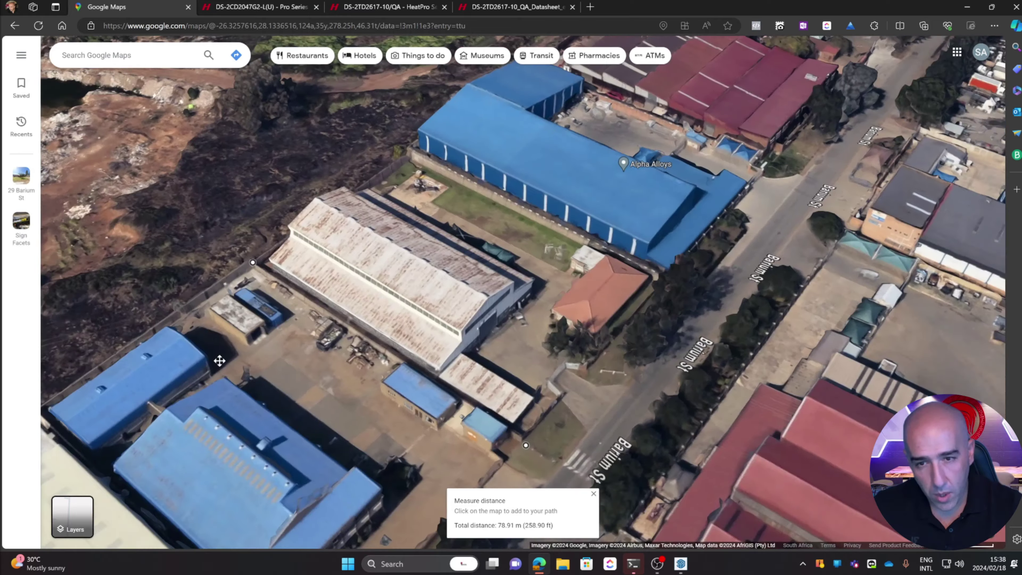
left_click_drag(485, 224, 532, 218, "ctrl")
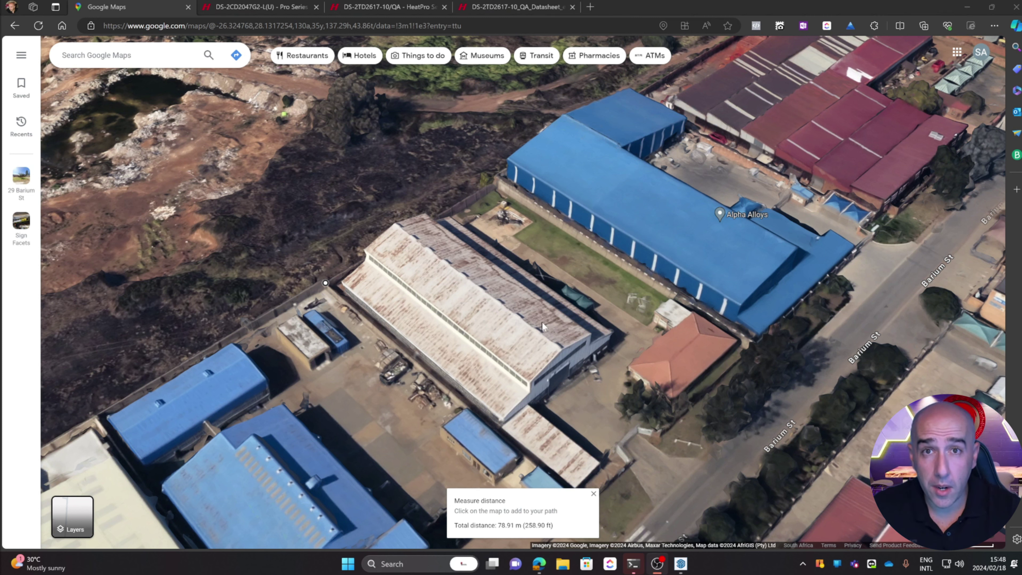
Switch to SketchUp, create a new model from the Architectural Meters template and delete the default human figure.
left_click(680, 563)
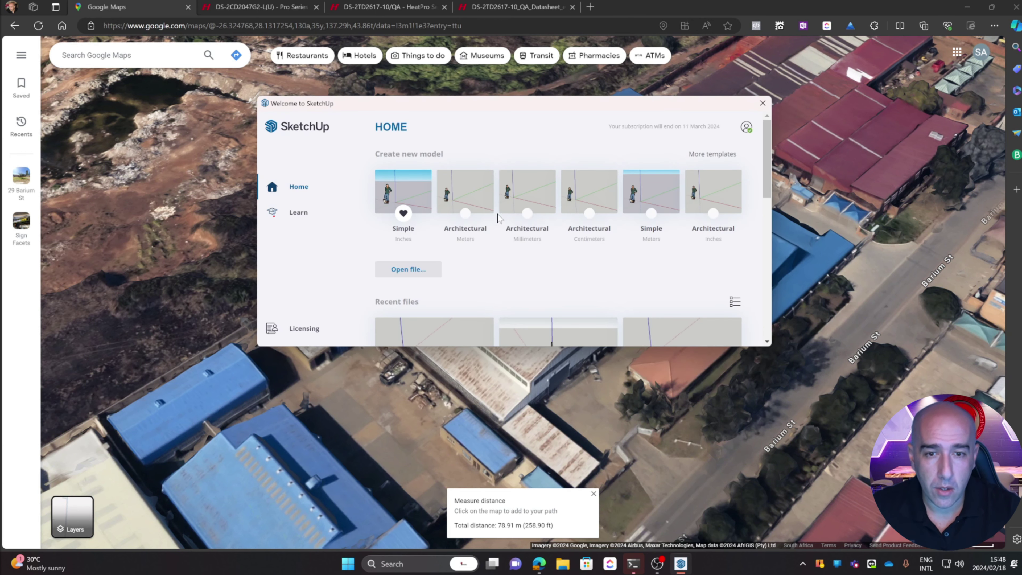
left_click(477, 204)
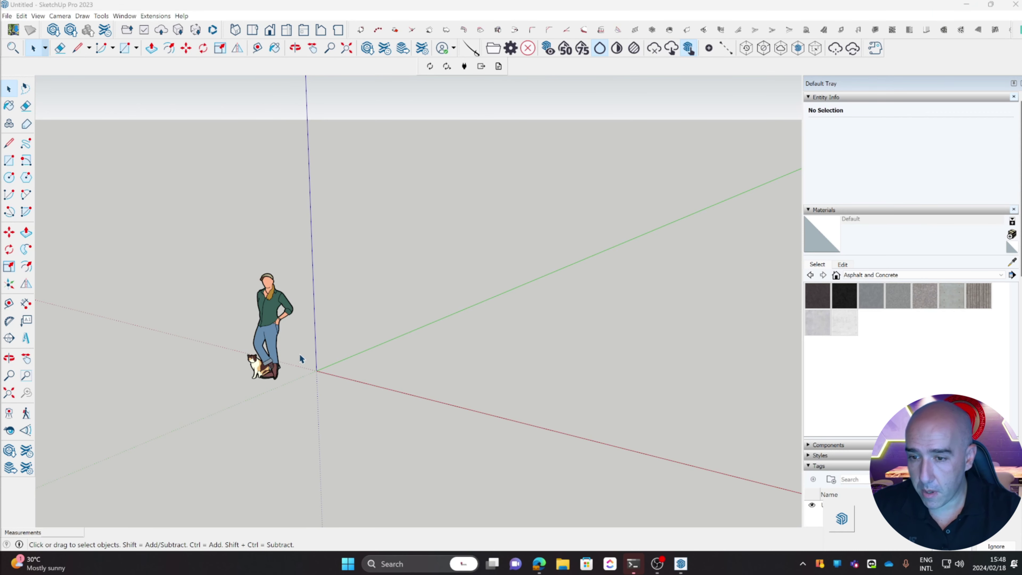
left_click(271, 321)
key("Delete")
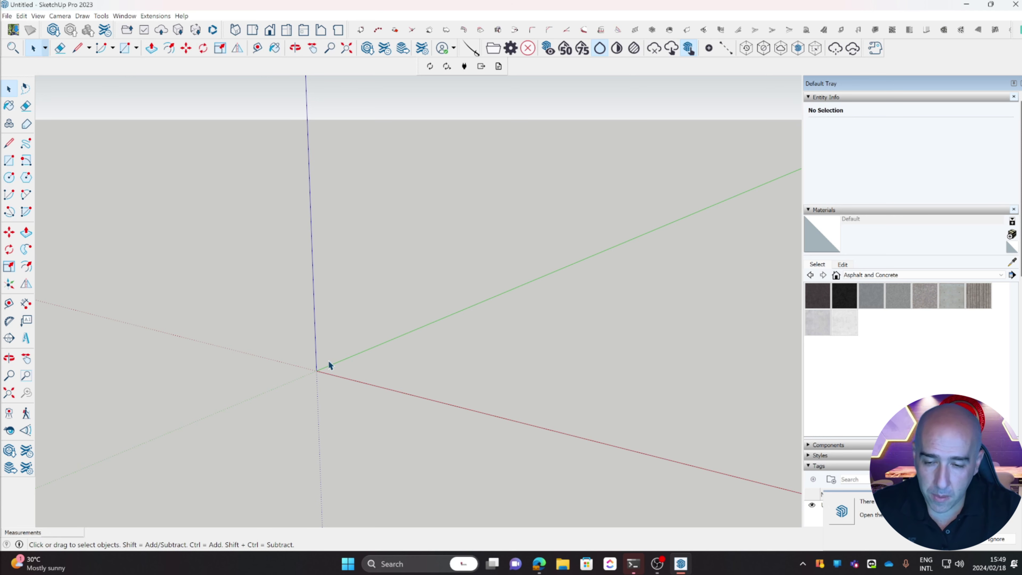
key("o")
left_click_drag(342, 370, 459, 394)
key("space")
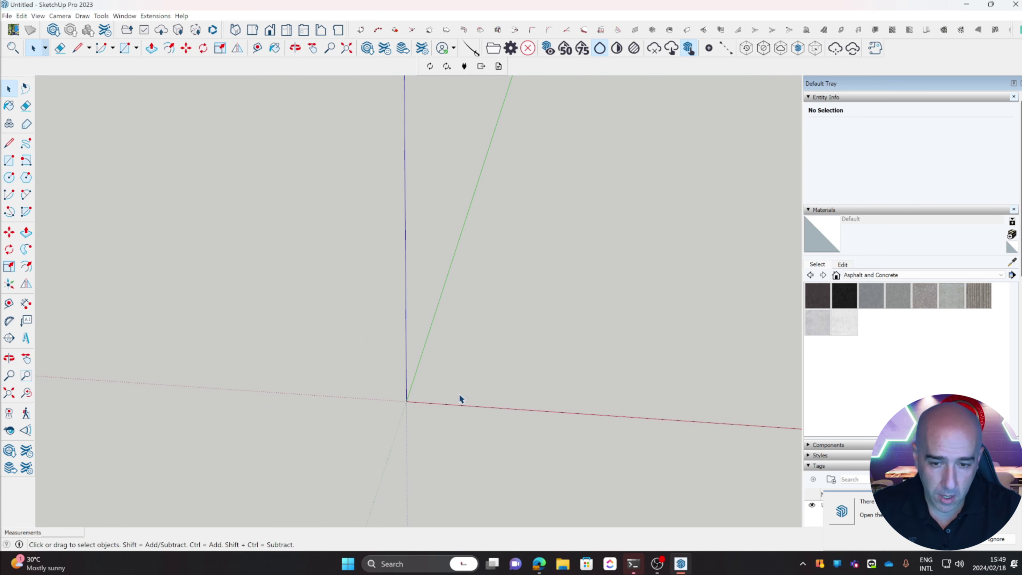
middle_click_drag(457, 387, 500, 374)
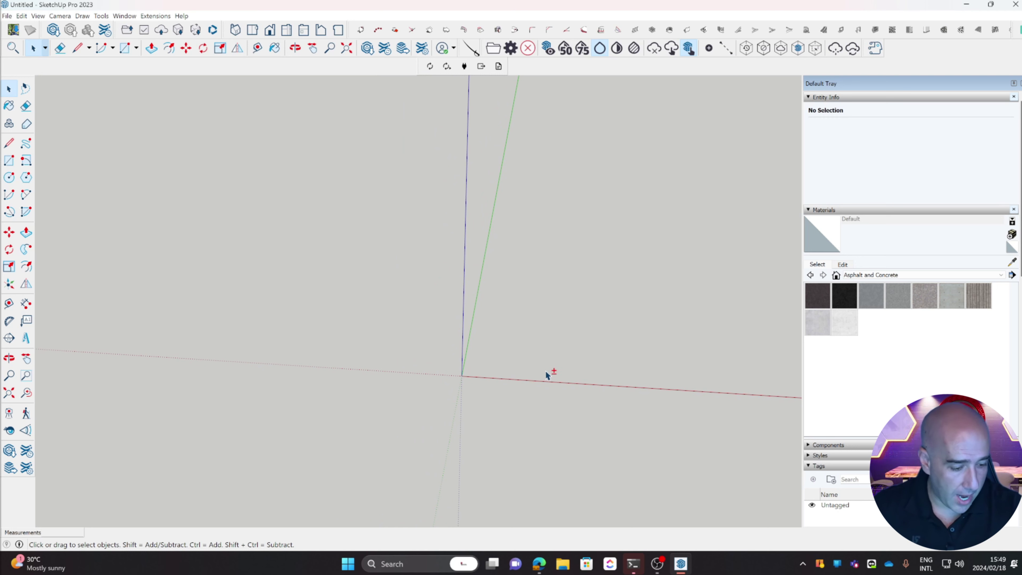
middle_click_drag(609, 385, 272, 383)
scroll(281, 378, "down", 5)
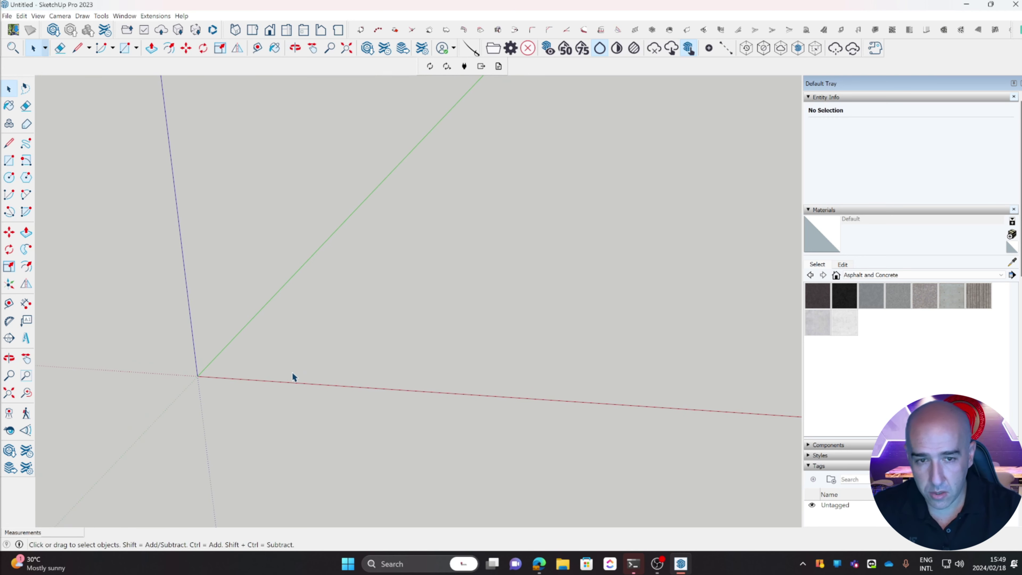
middle_click_drag(345, 366, 429, 374)
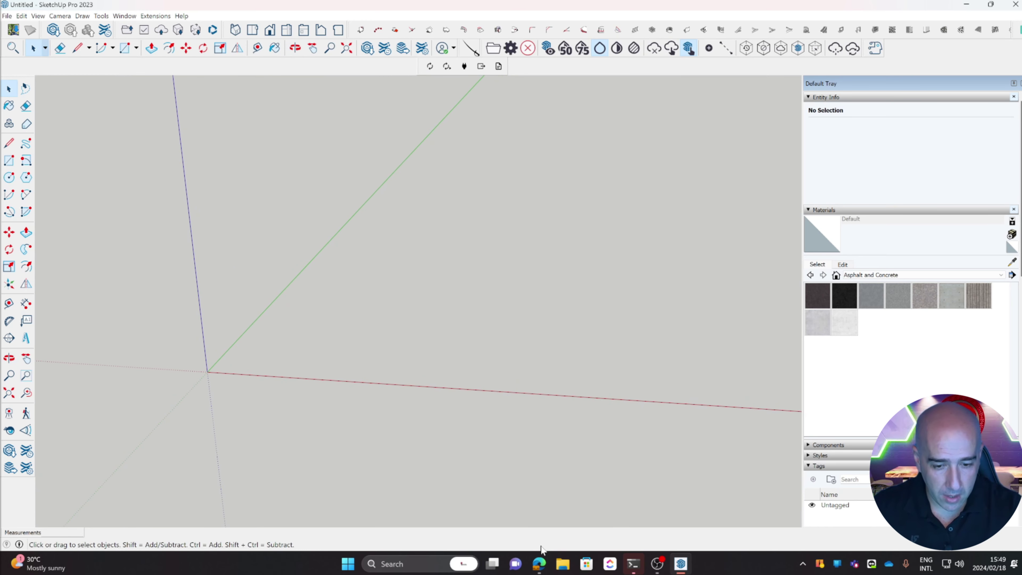
Switch back to Google Maps, clear the distance measurement and turn the map to a straight top-down view of the property.
left_click(541, 568)
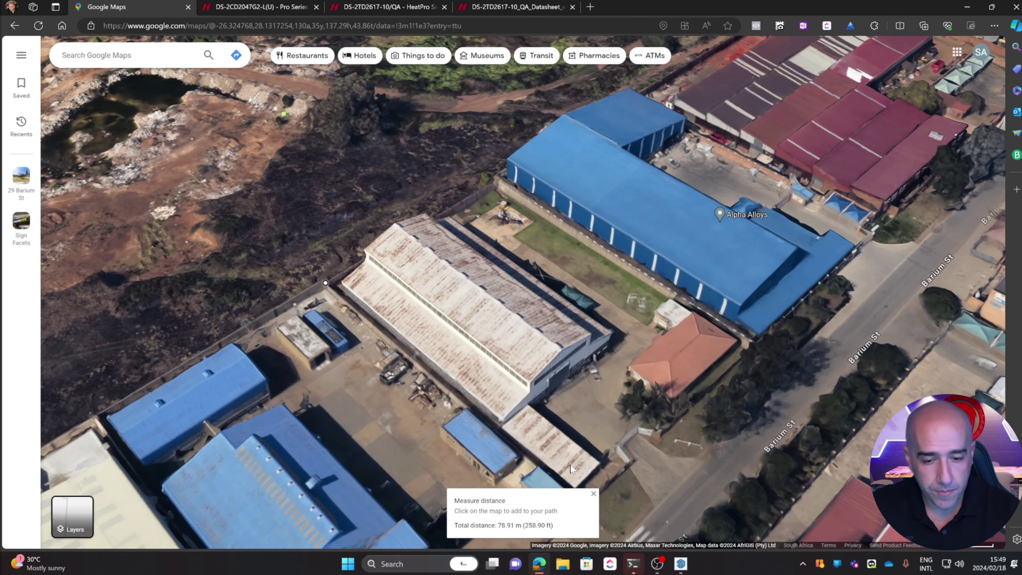
left_click(593, 494)
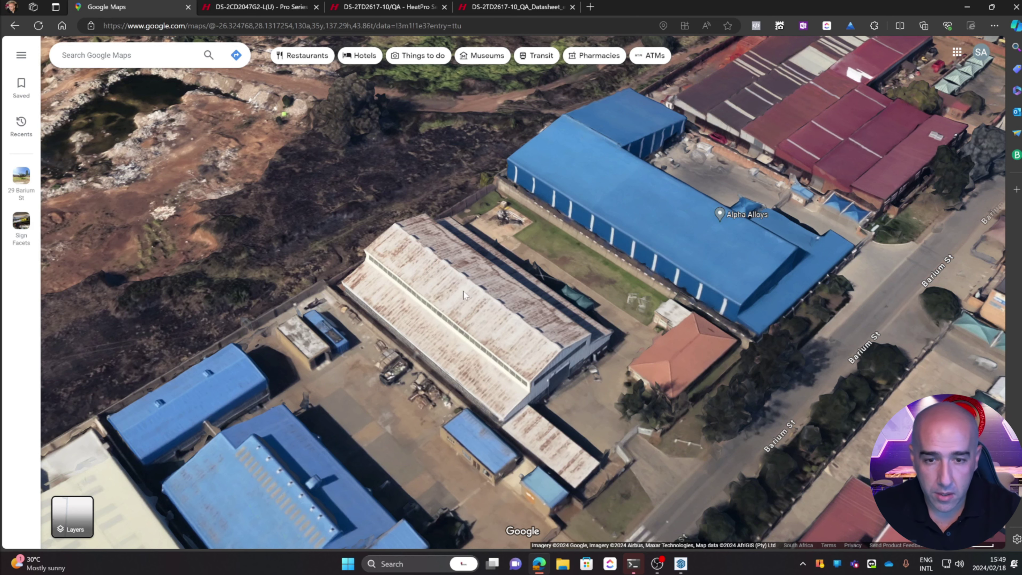
left_click_drag(420, 319, 548, 455, "ctrl")
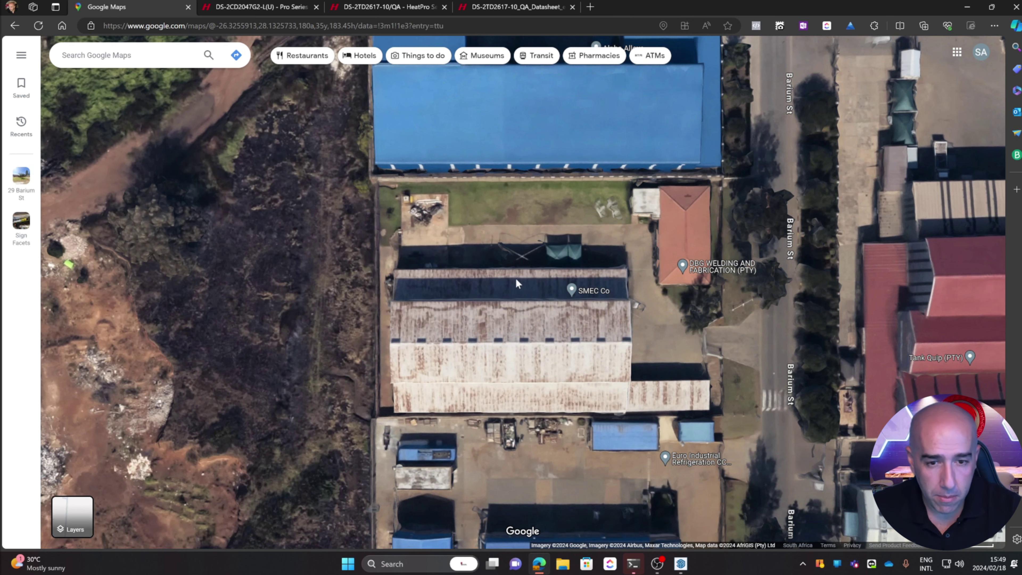
Frame the whole SMEC Co property in the top-down map, including its boundaries, the neighbouring building edges and Barium St.
left_click_drag(517, 271, 409, 539)
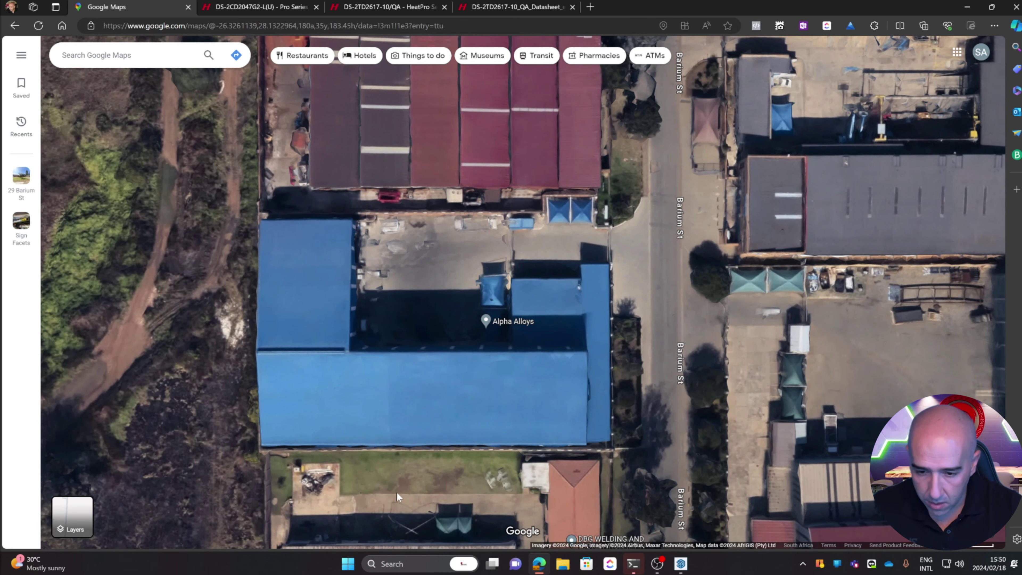
left_click_drag(398, 496, 392, 499)
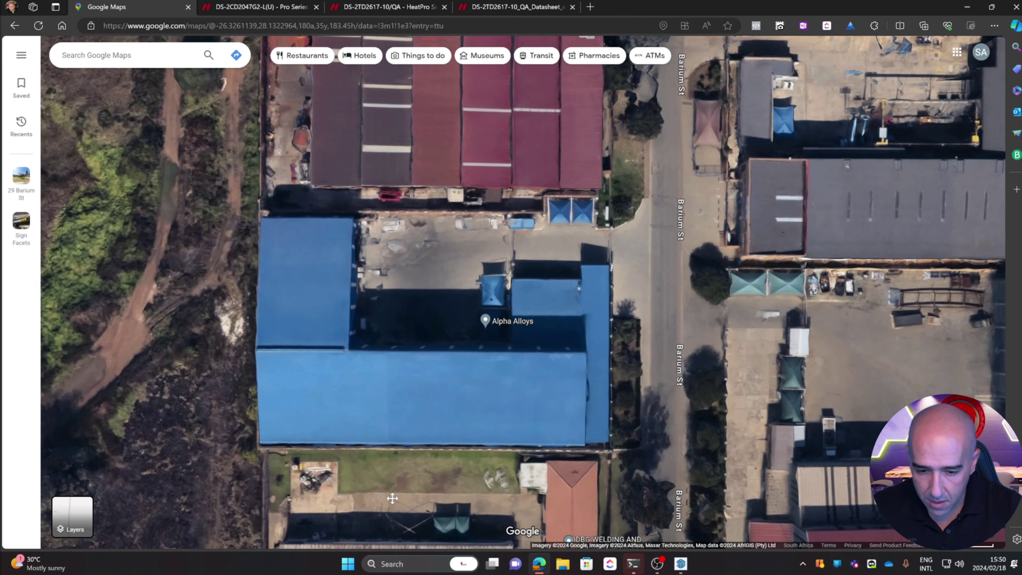
left_click_drag(392, 498, 393, 498)
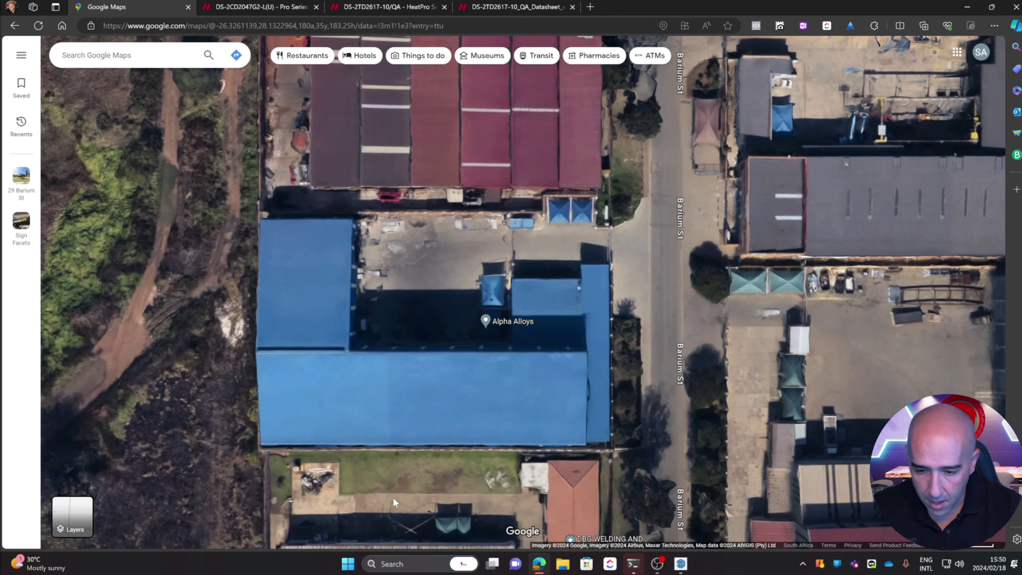
left_click_drag(394, 500, 450, 200)
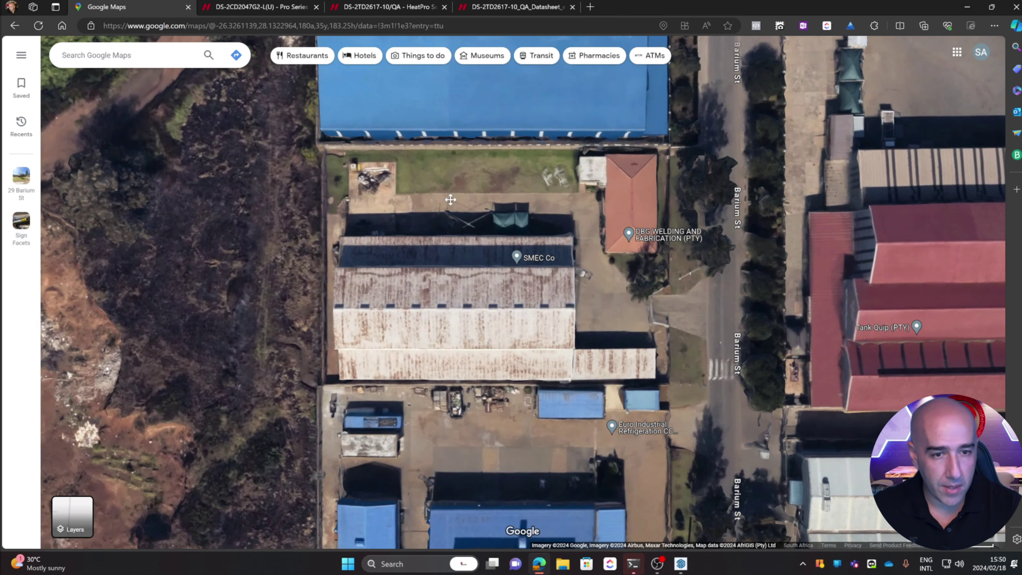
scroll(540, 210, "up", 1)
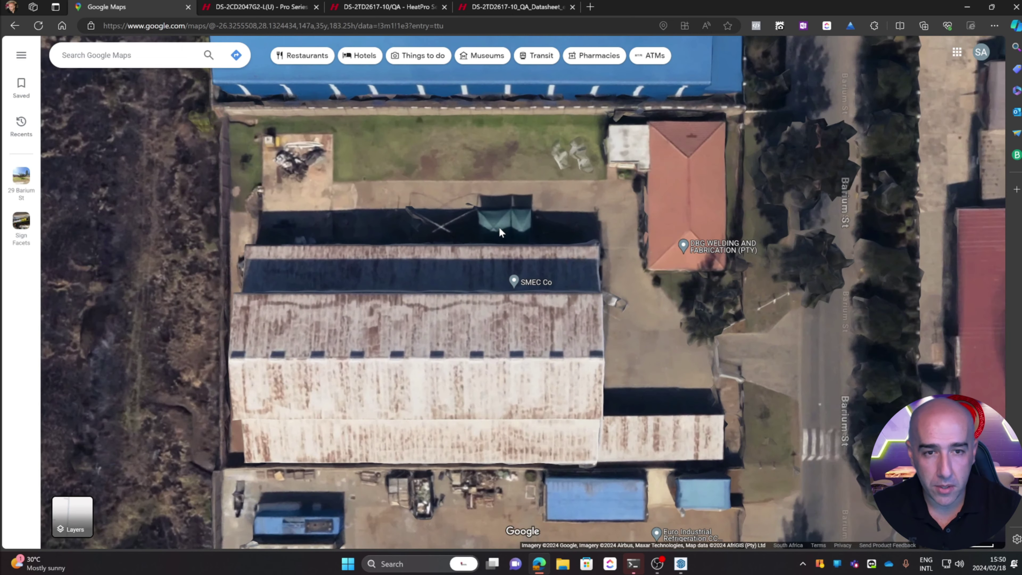
scroll(498, 226, "up", 1)
left_click_drag(509, 220, 533, 240)
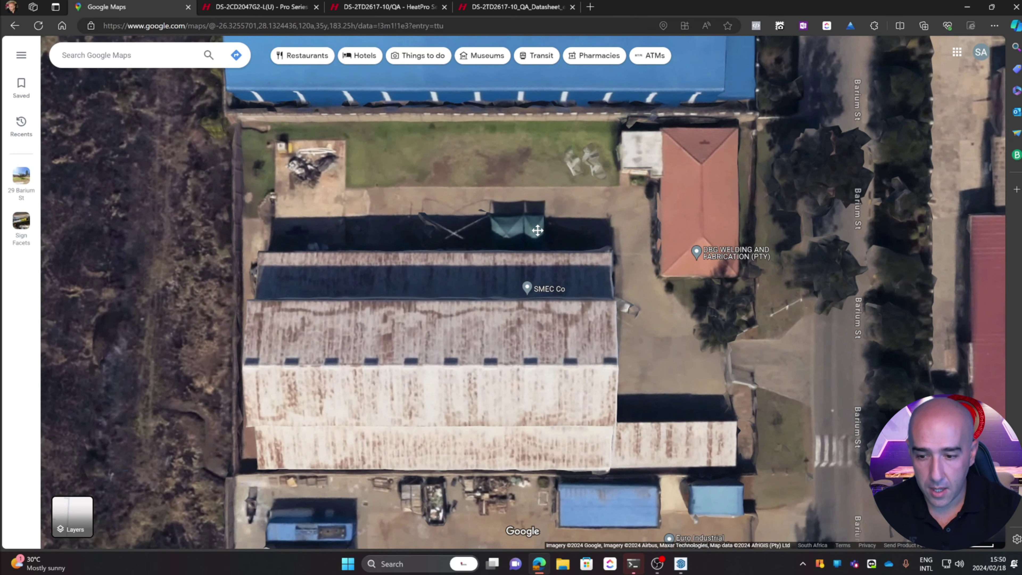
scroll(533, 240, "down", 1)
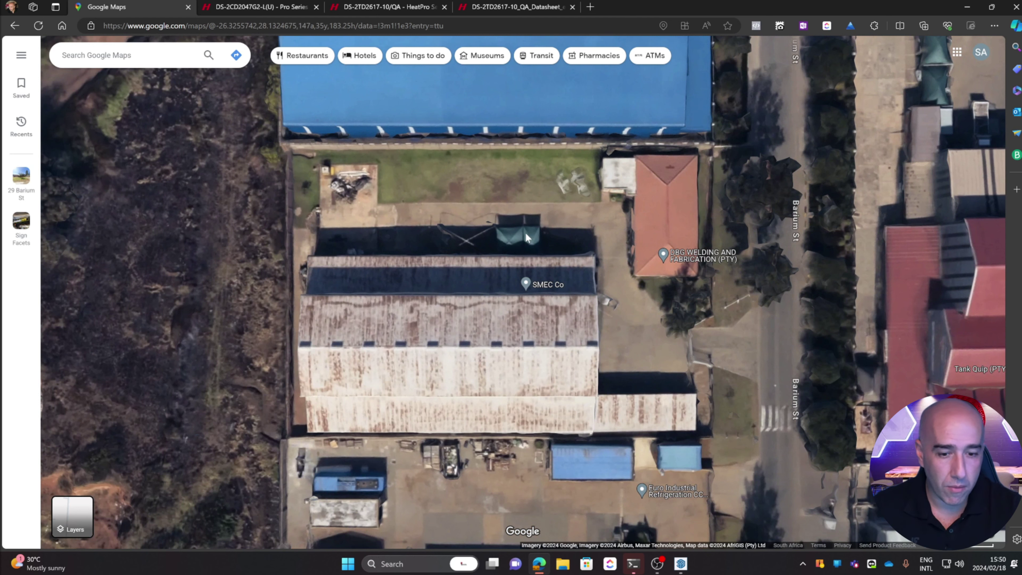
left_click_drag(530, 233, 563, 240)
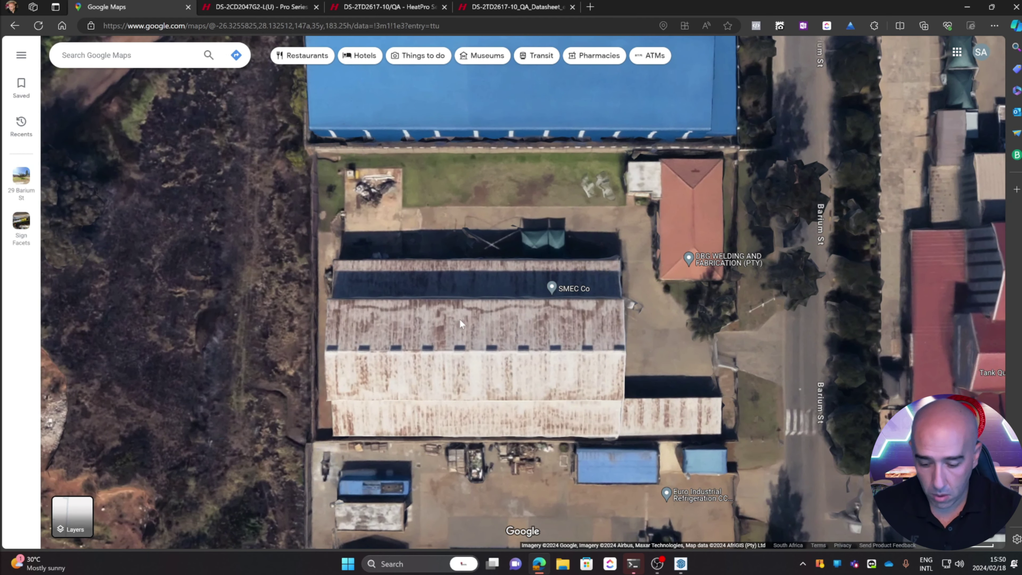
Open Snipping Tool and capture a rectangular snip of the top-down map covering the property, adjacent land and street.
key("super")
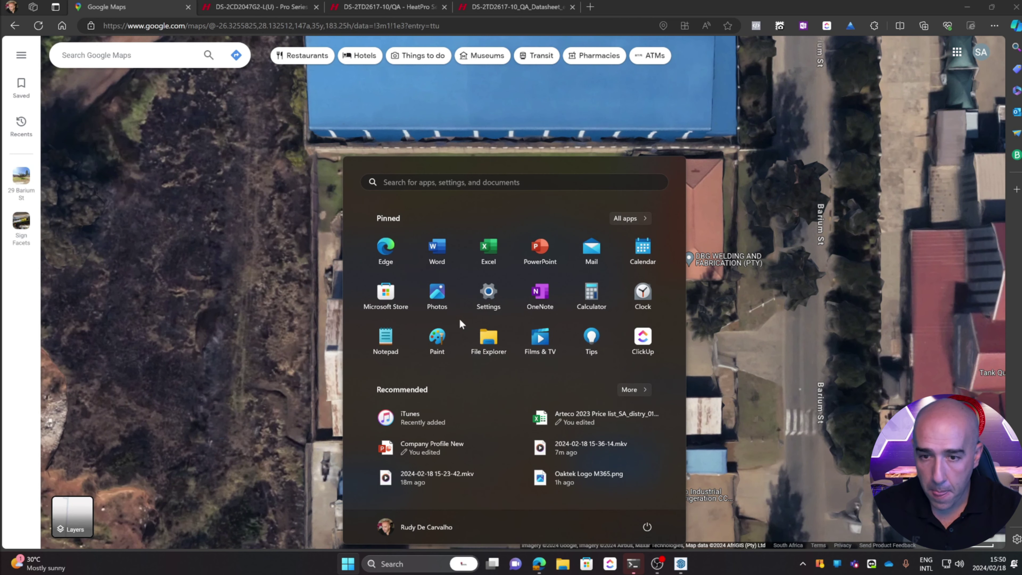
type("sni")
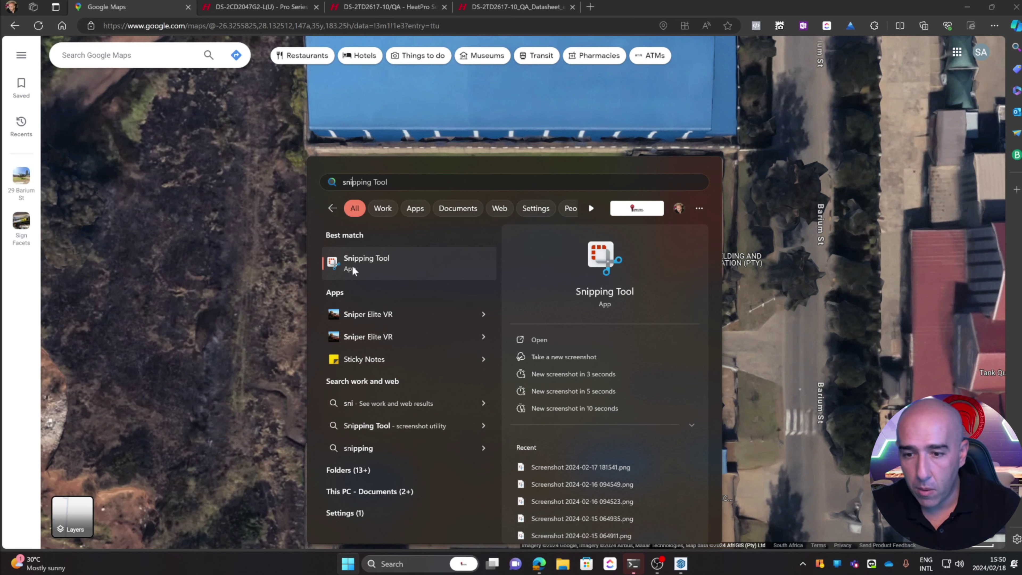
key("Escape")
key("Escape")
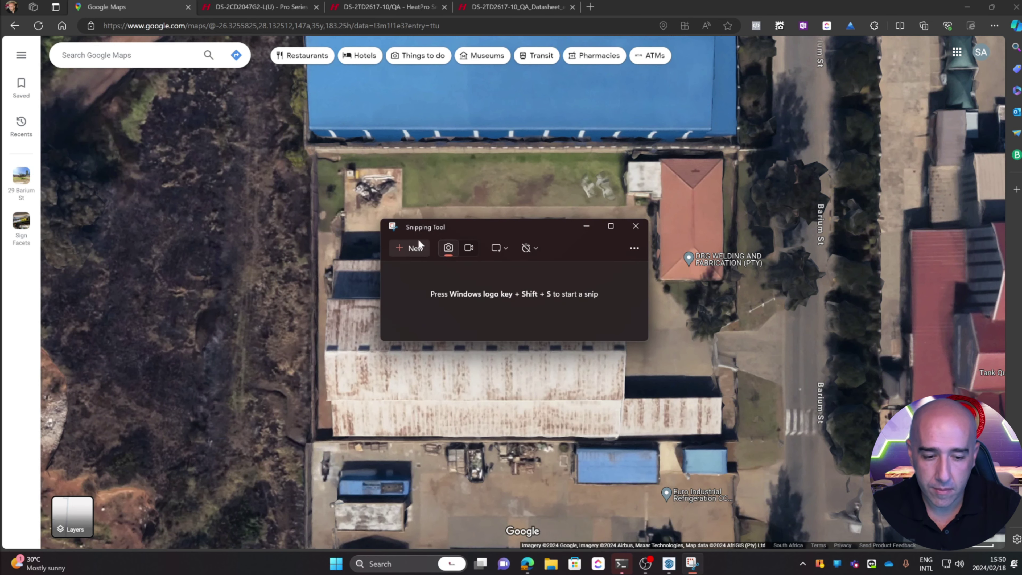
left_click(415, 247)
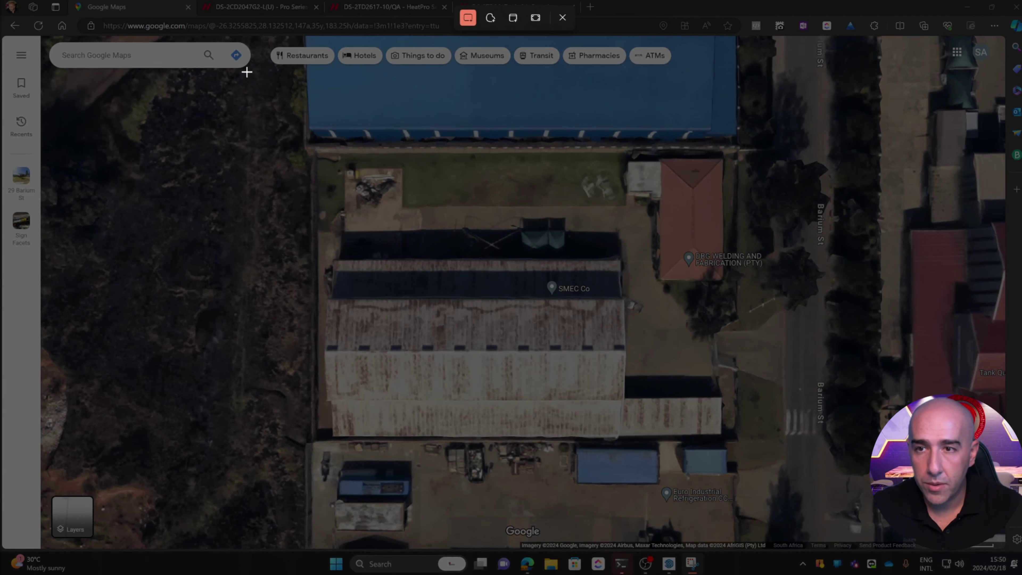
left_click_drag(179, 74, 874, 537)
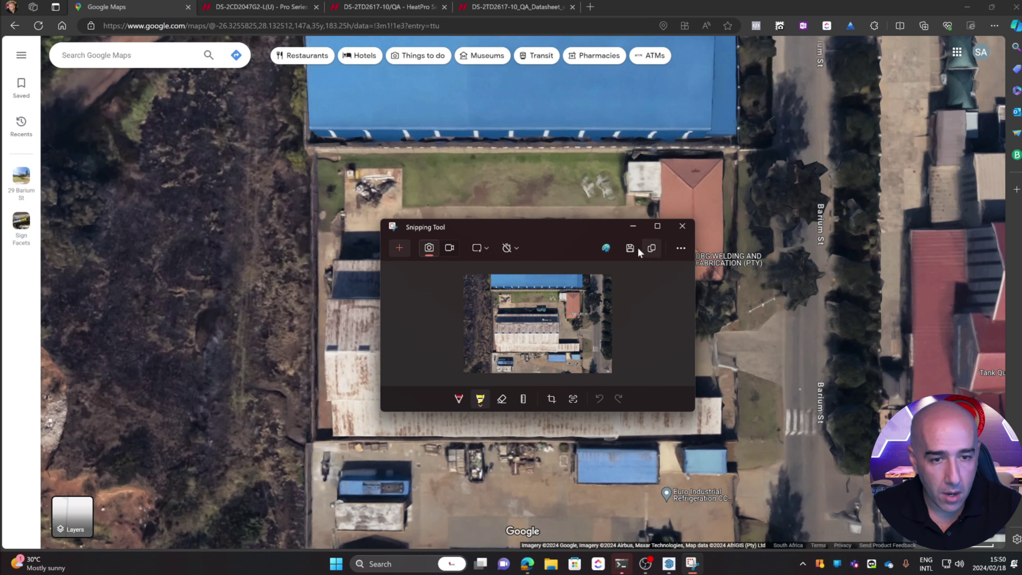
Save the snip as a PNG named Site in the Downloads folder and close Snipping Tool.
left_click(629, 249)
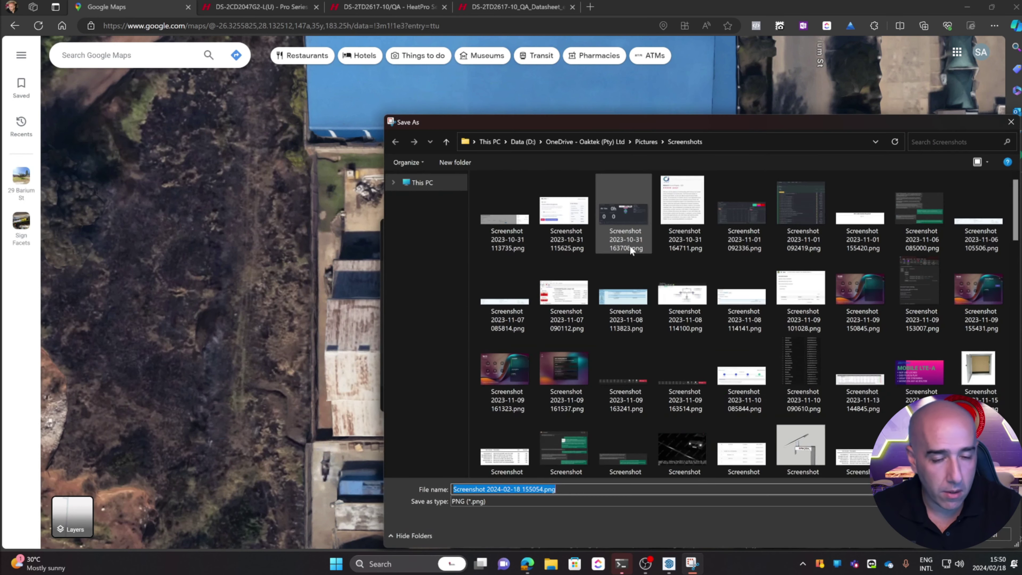
scroll(416, 258, "up", 5)
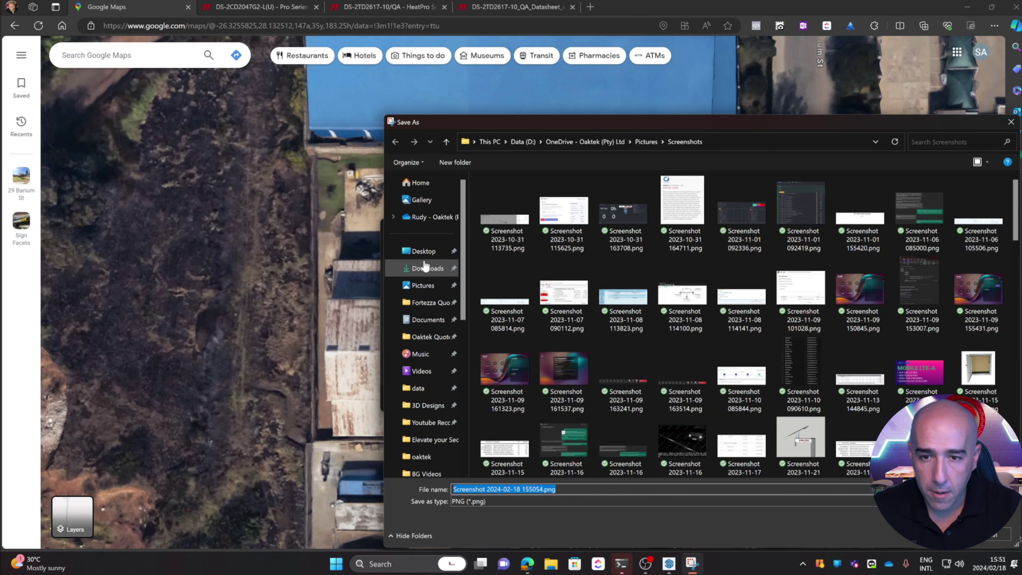
left_click(428, 268)
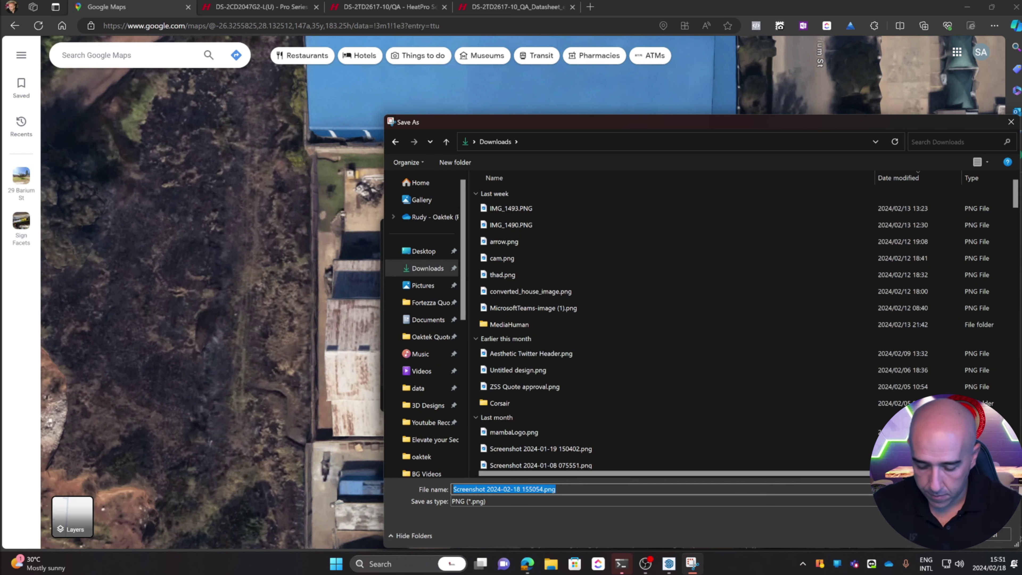
type("Sit")
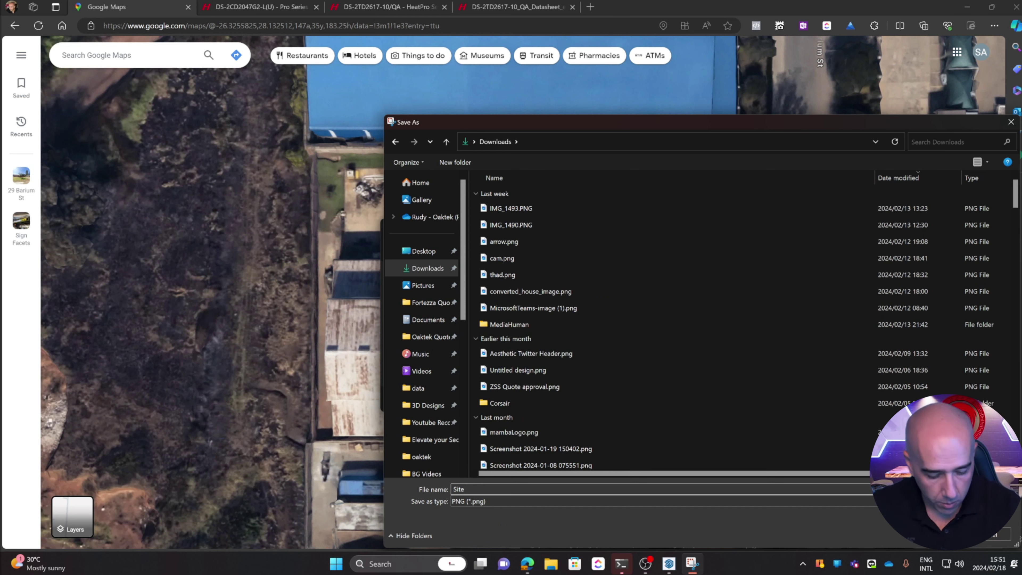
type("e")
key("Return")
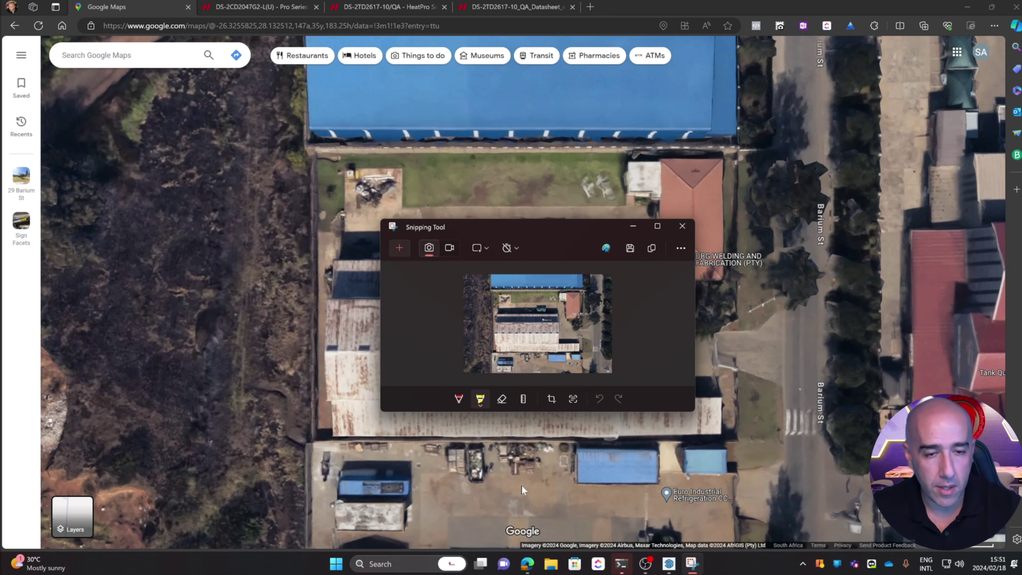
left_click(682, 227)
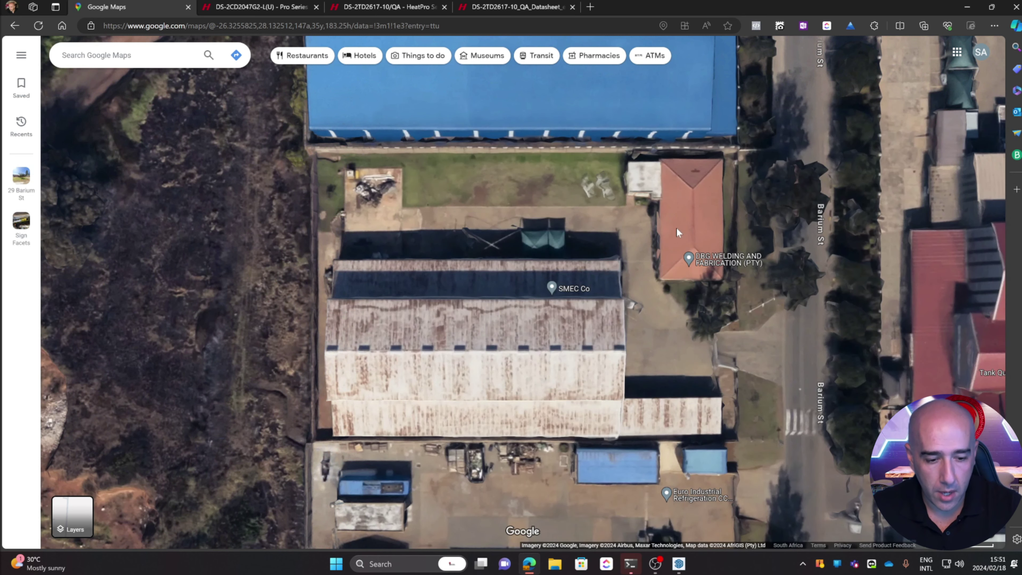
In SketchUp, import Site.png from Downloads as a flat image with its corner at the origin, about 6864 m wide.
left_click(680, 563)
left_click(7, 17)
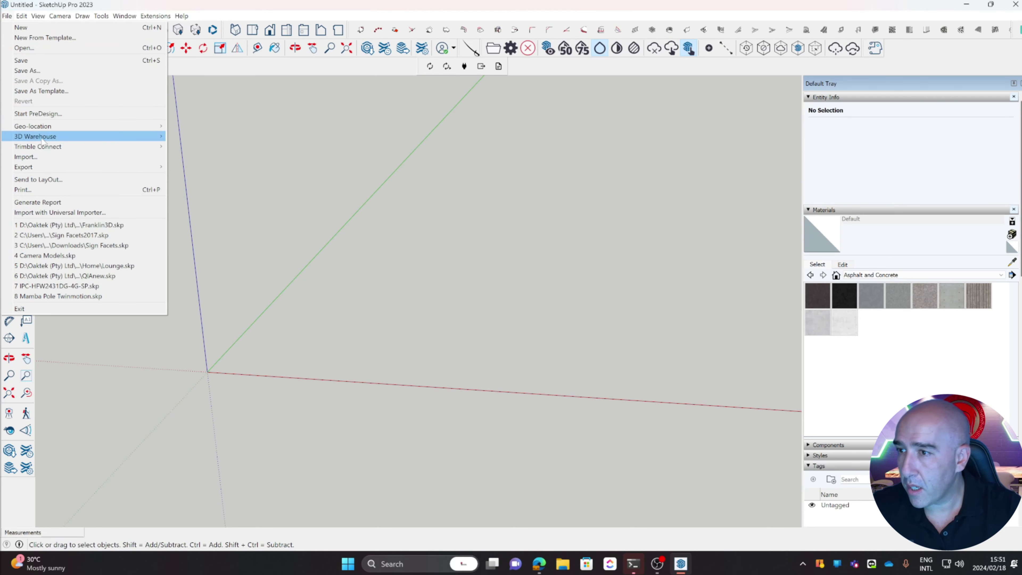
left_click(37, 160)
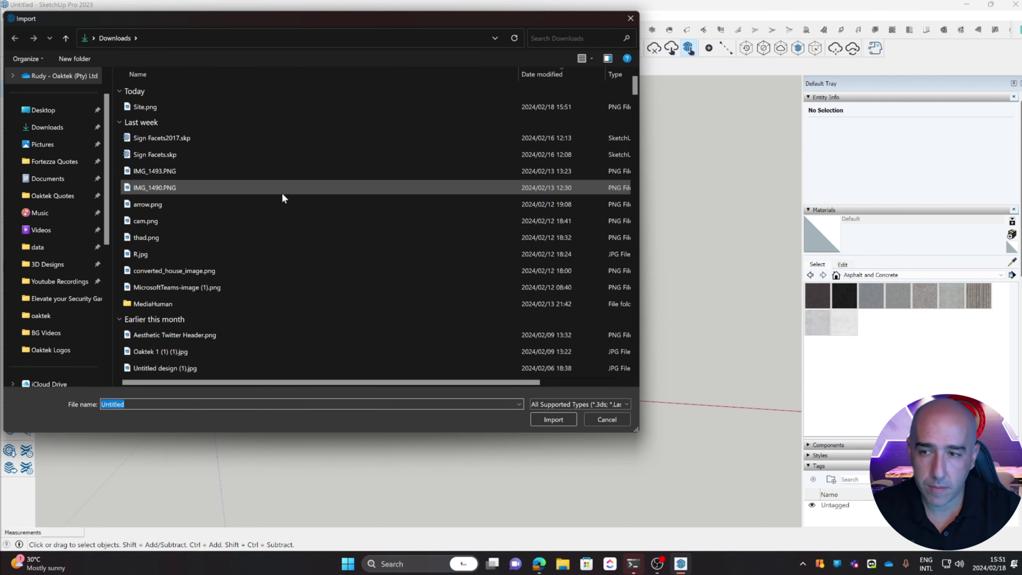
double_click(140, 106)
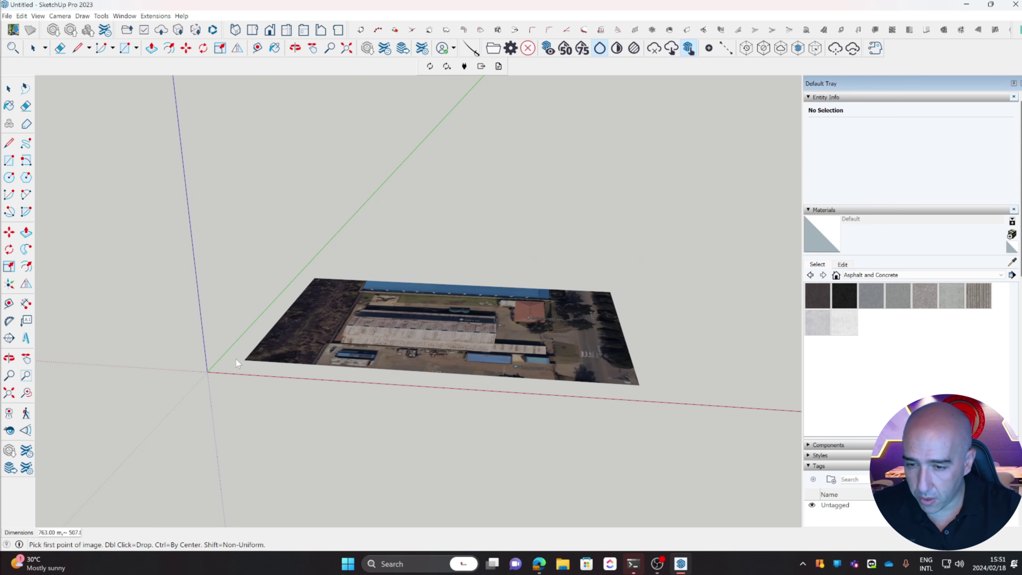
left_click(207, 372)
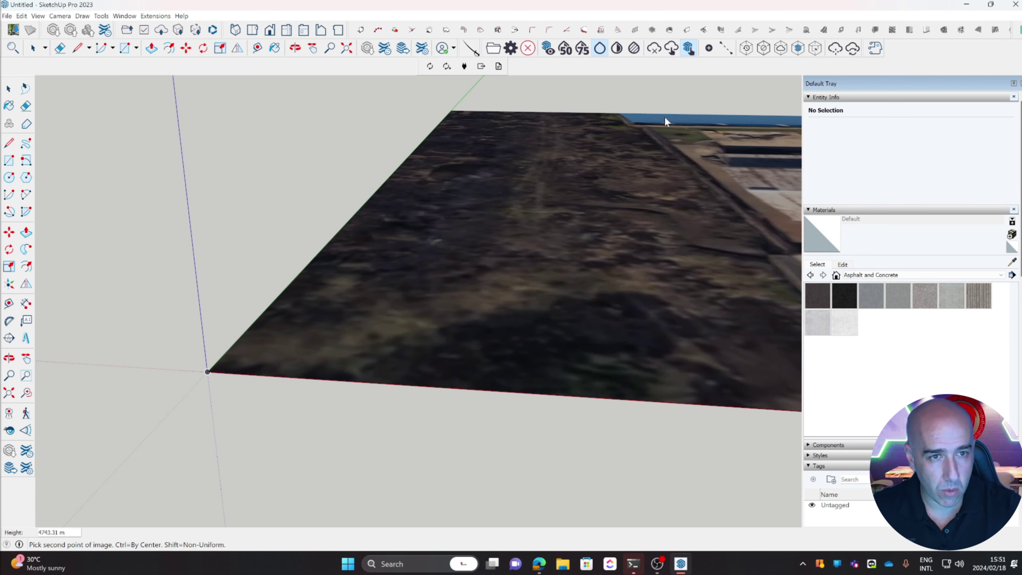
left_click(669, 119)
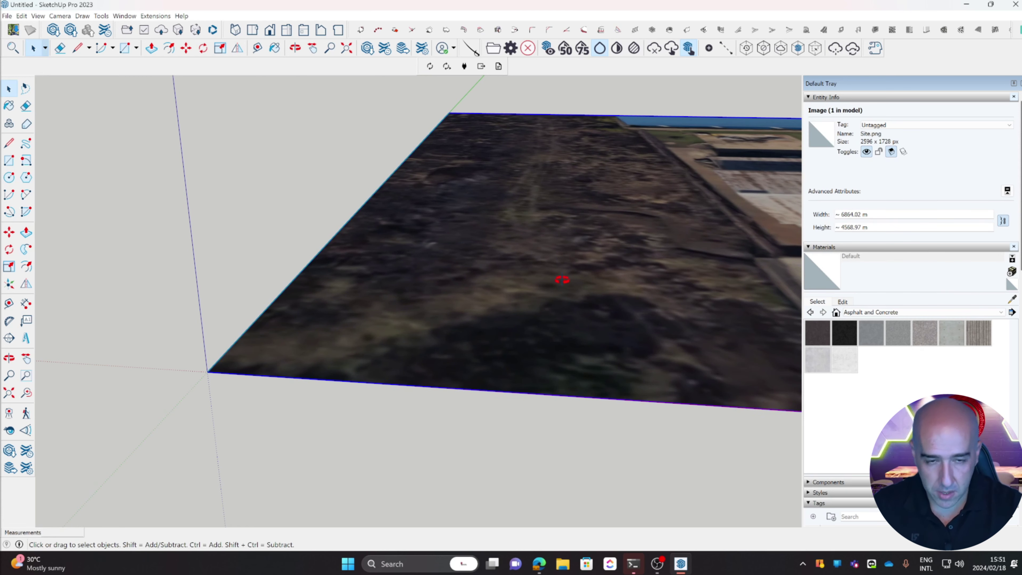
scroll(428, 287, "down", 5)
middle_click_drag(562, 279, 459, 335)
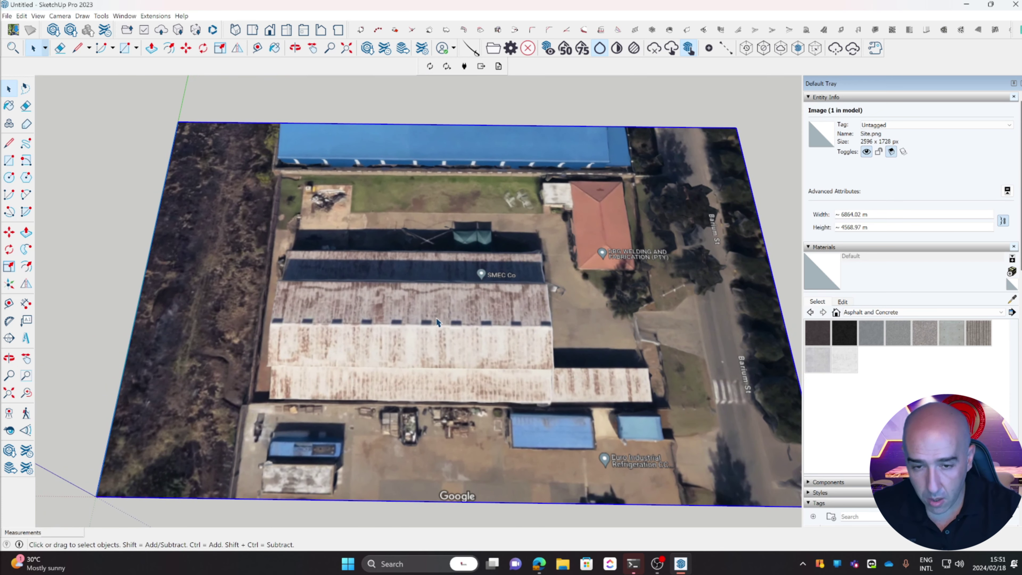
Switch to Google Maps and measure the property's western boundary along the vacant land, from its northern to its southern corner.
middle_click_drag(282, 344, 221, 287)
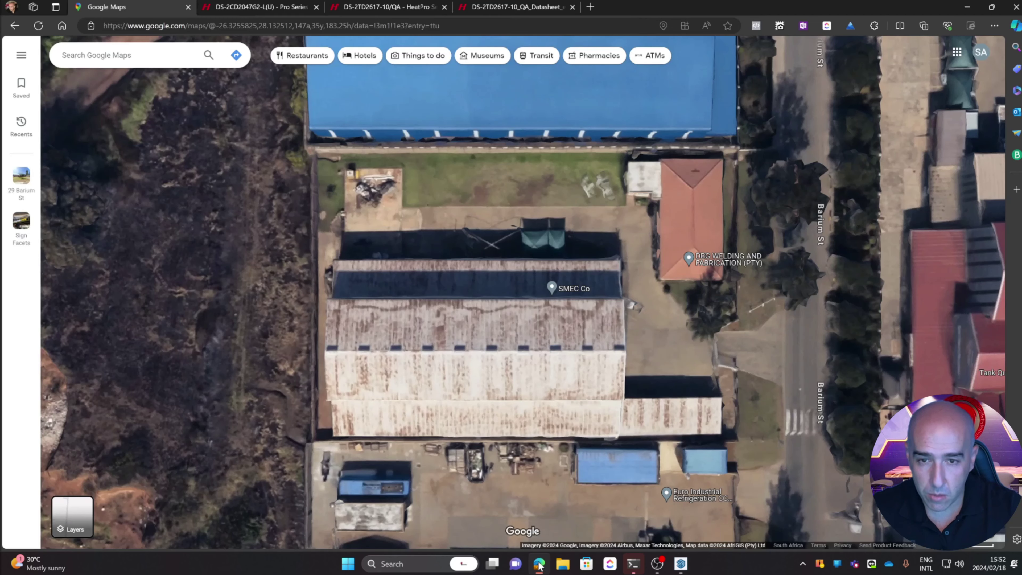
left_click(539, 562)
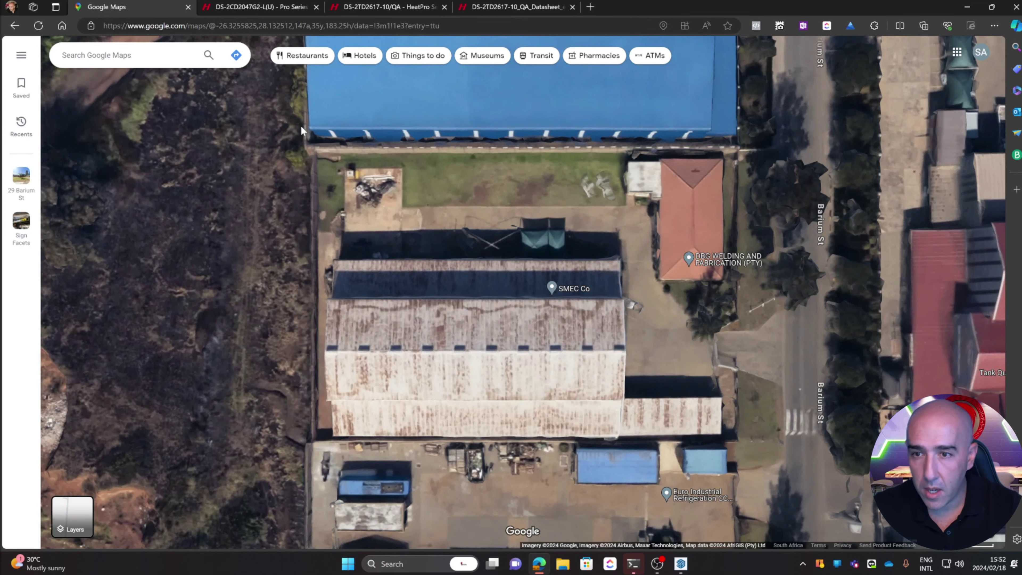
right_click(317, 159)
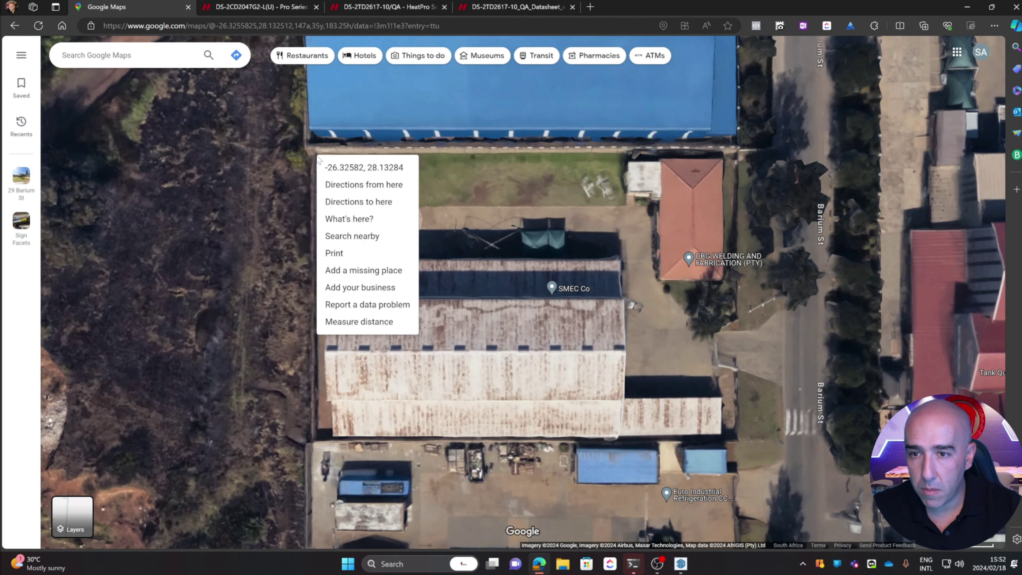
left_click(353, 322)
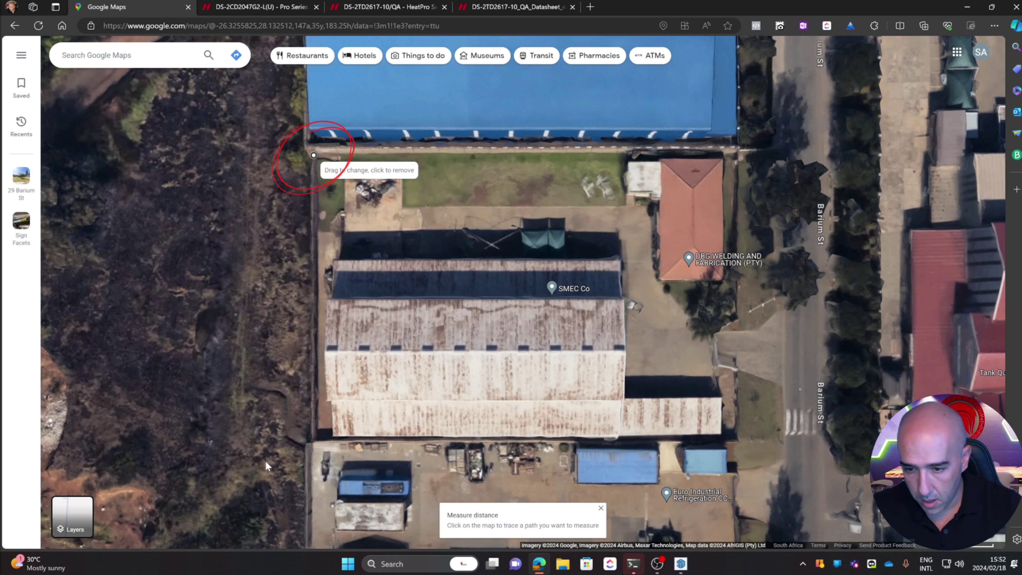
left_click(310, 441)
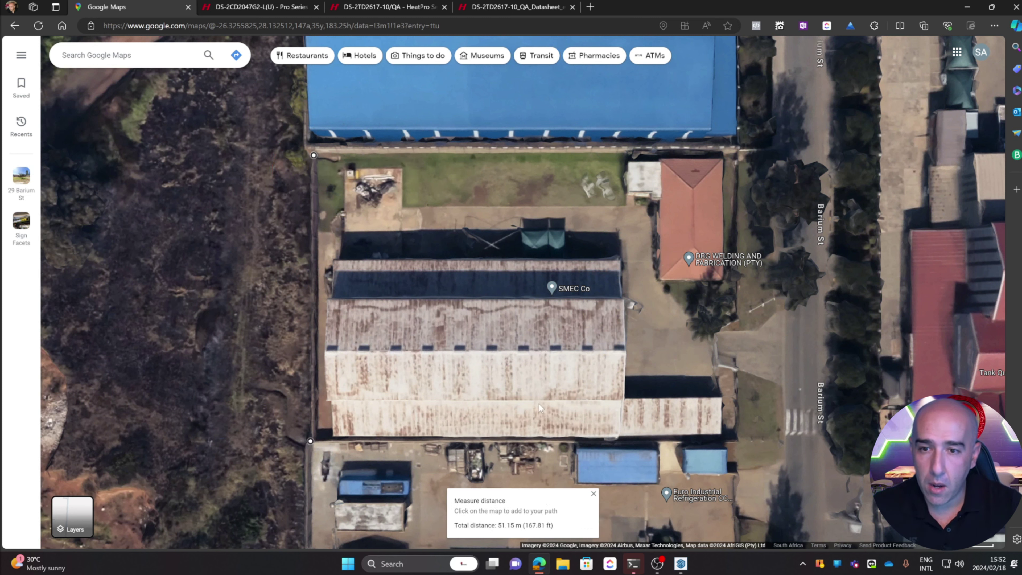
Return to SketchUp and explode the imported site image into editable geometry.
left_click(681, 564)
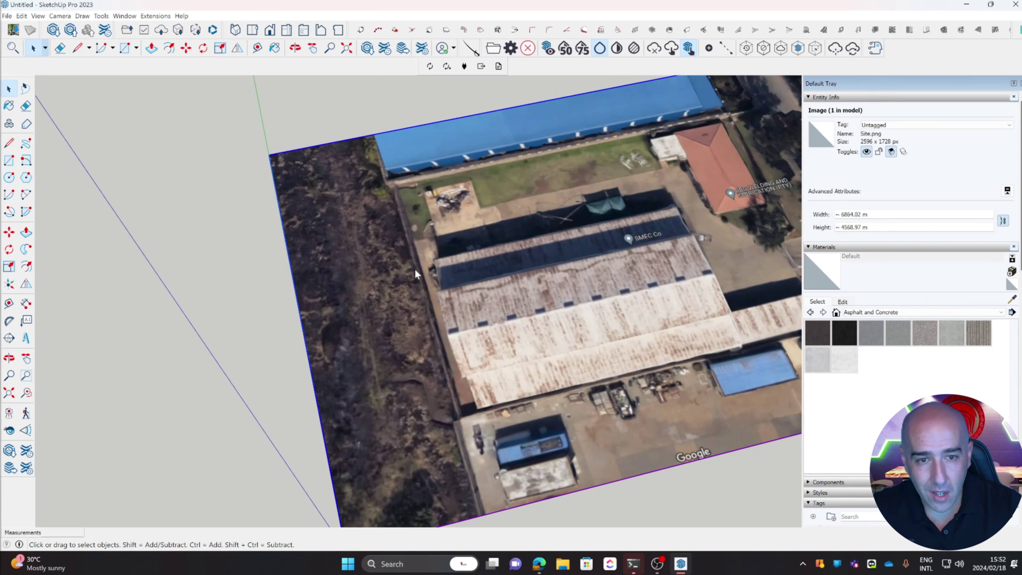
right_click(414, 268)
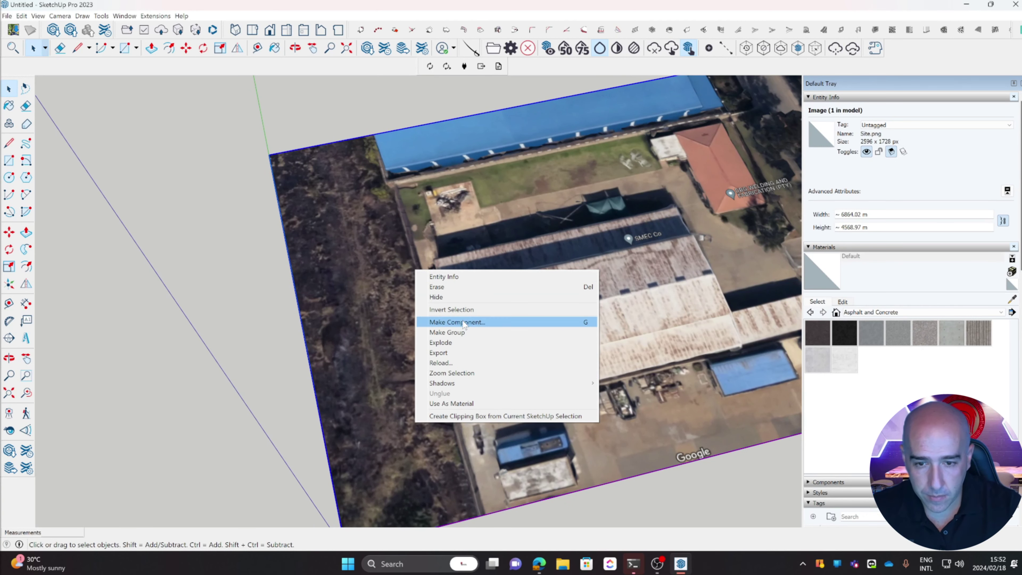
left_click(446, 344)
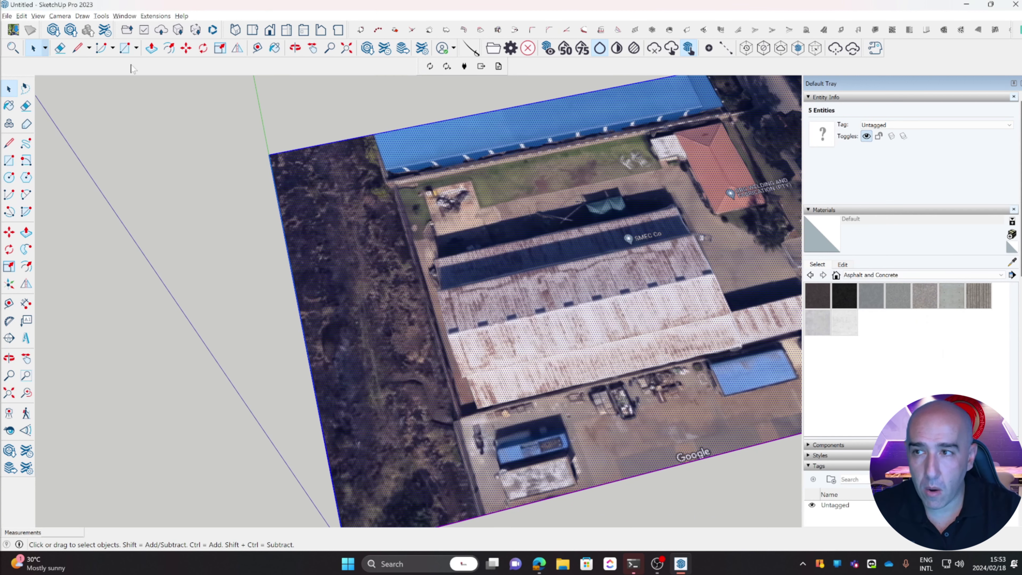
Measure the western boundary on the site image with Tape Measure and resize the whole model to make it 51.15 m.
left_click(257, 49)
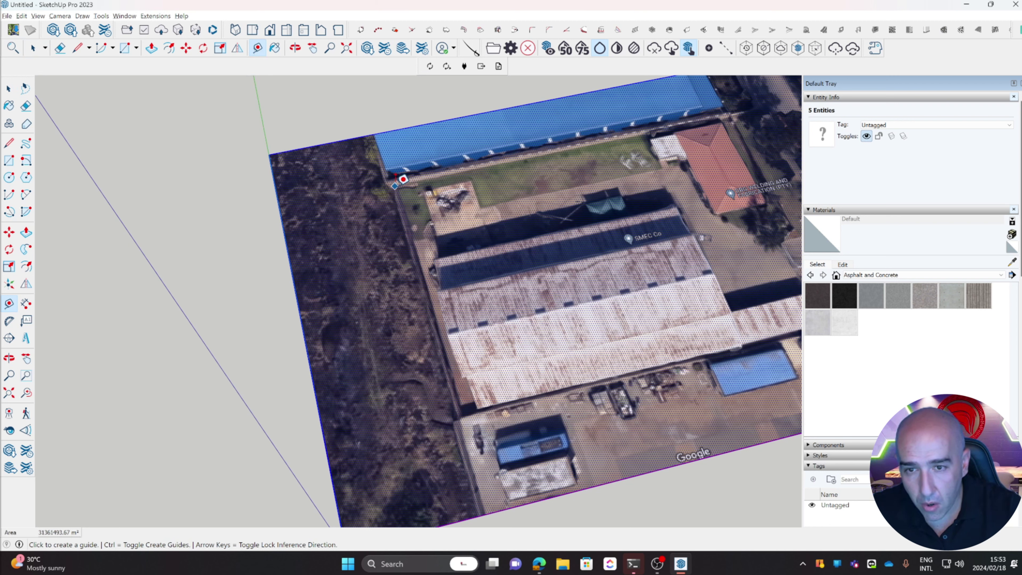
left_click(395, 187)
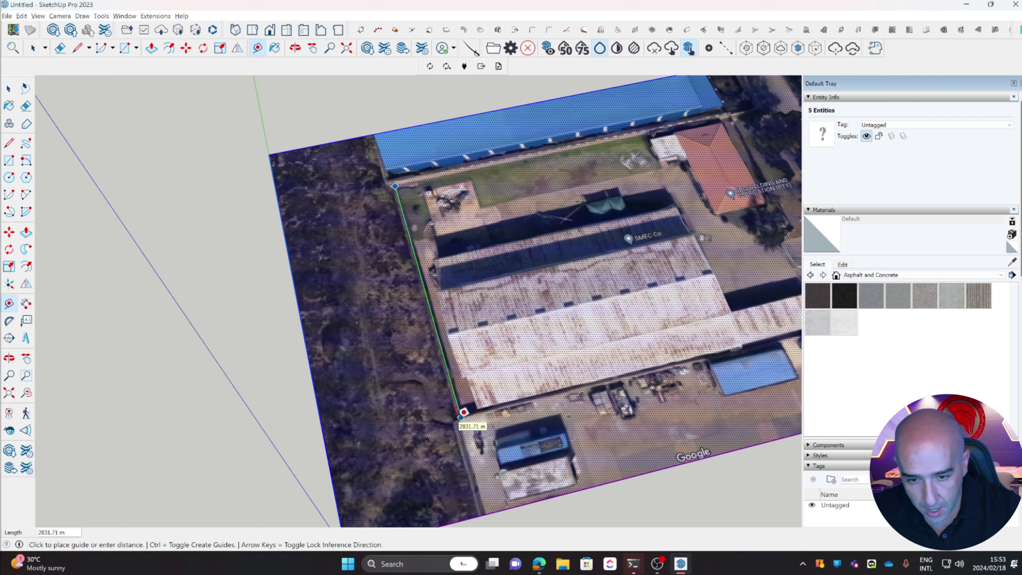
left_click(461, 415)
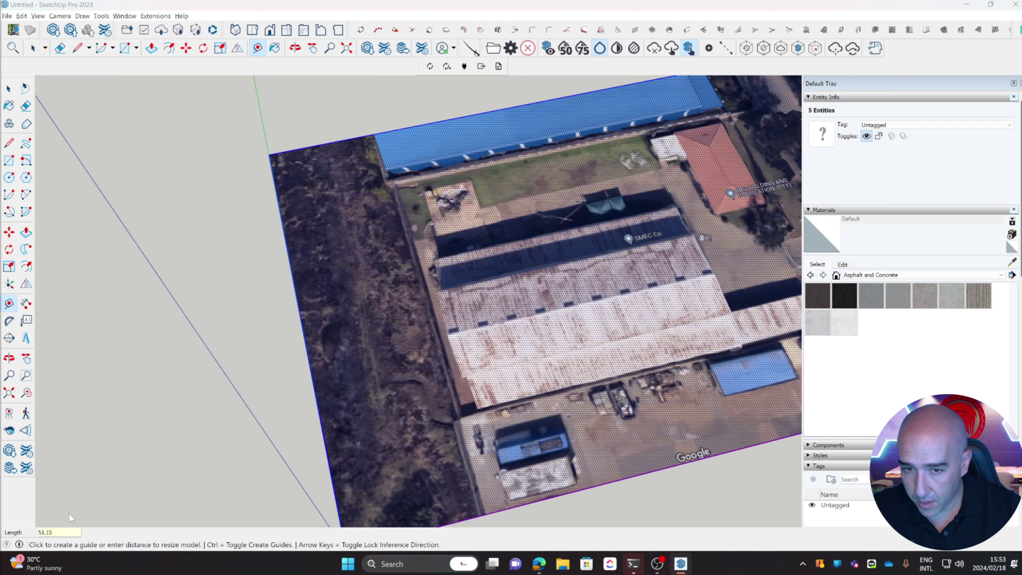
key("Return")
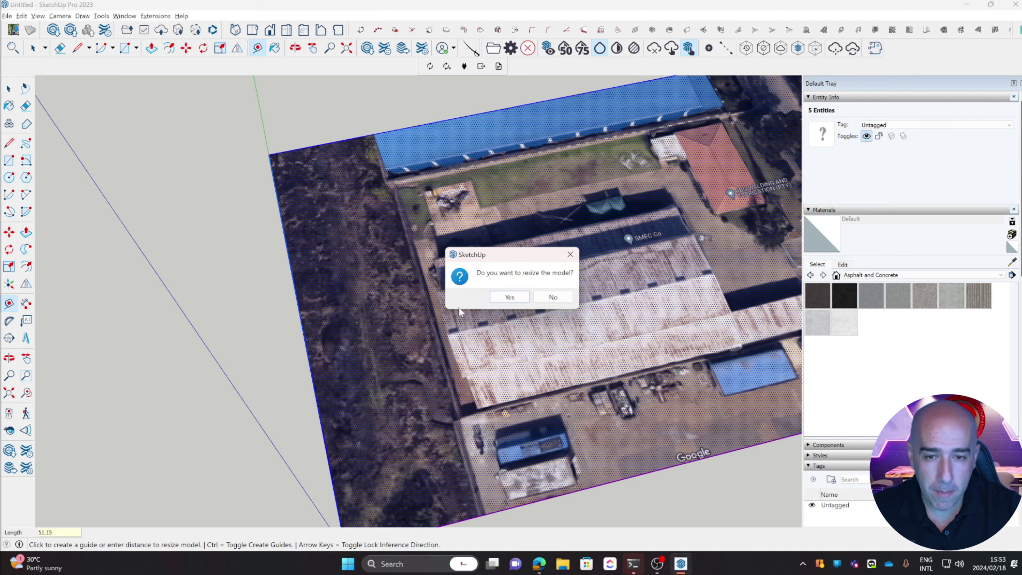
left_click(509, 297)
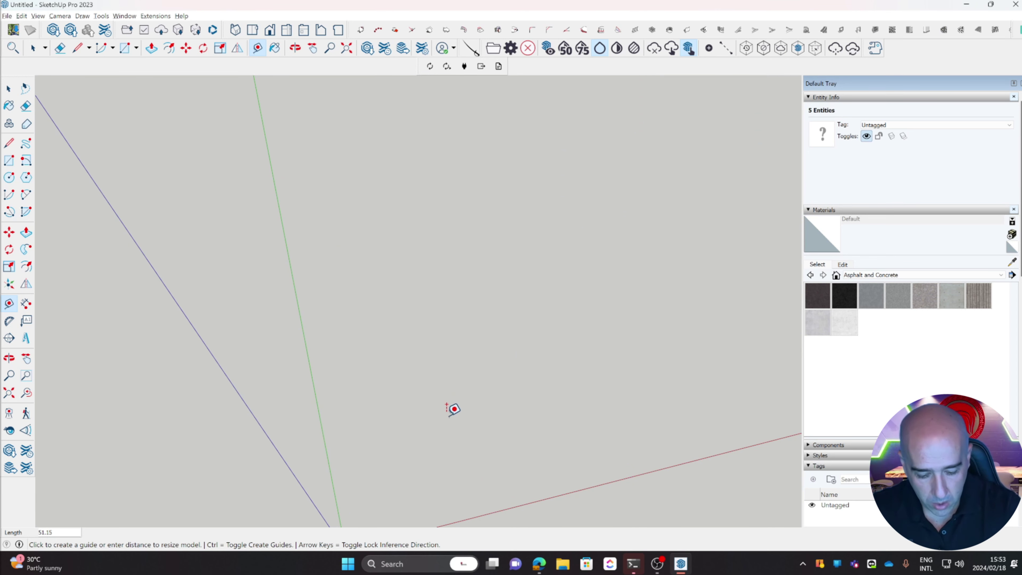
Bring the resized site image back into view and look straight down on the property from above.
key("o")
left_click_drag(447, 415, 412, 402)
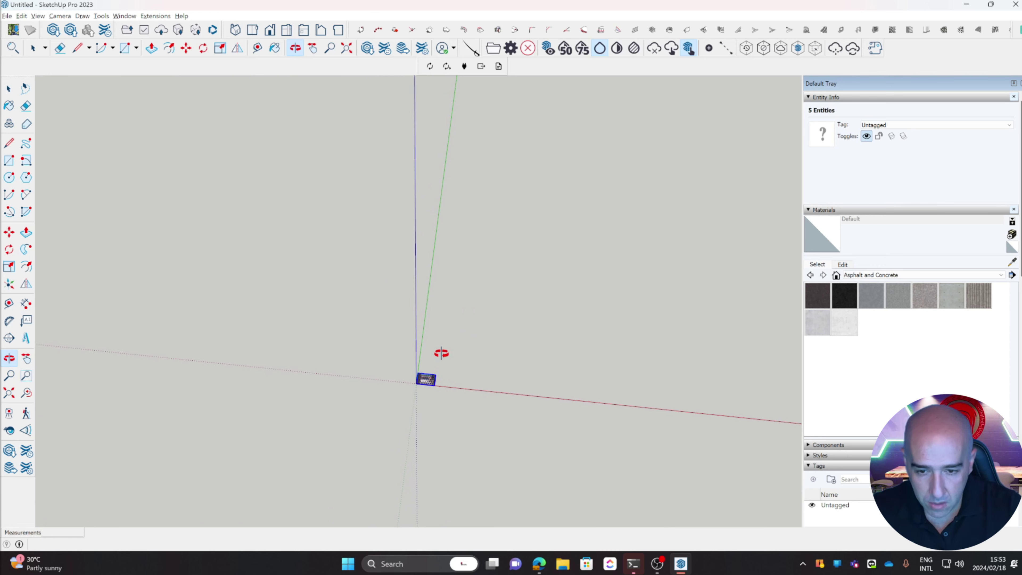
scroll(418, 386, "up", 6)
scroll(439, 387, "up", 6)
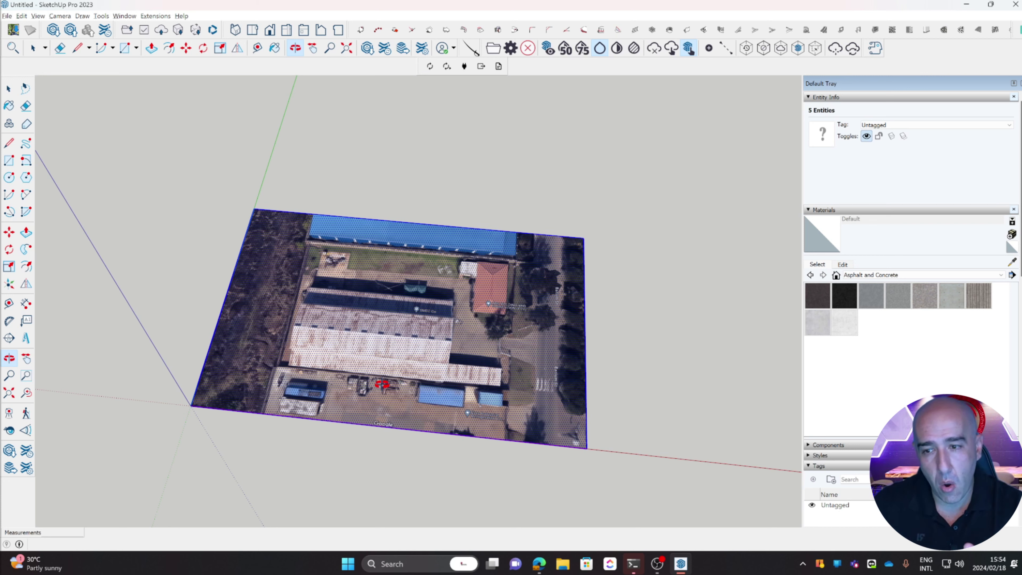
left_click_drag(382, 384, 429, 355)
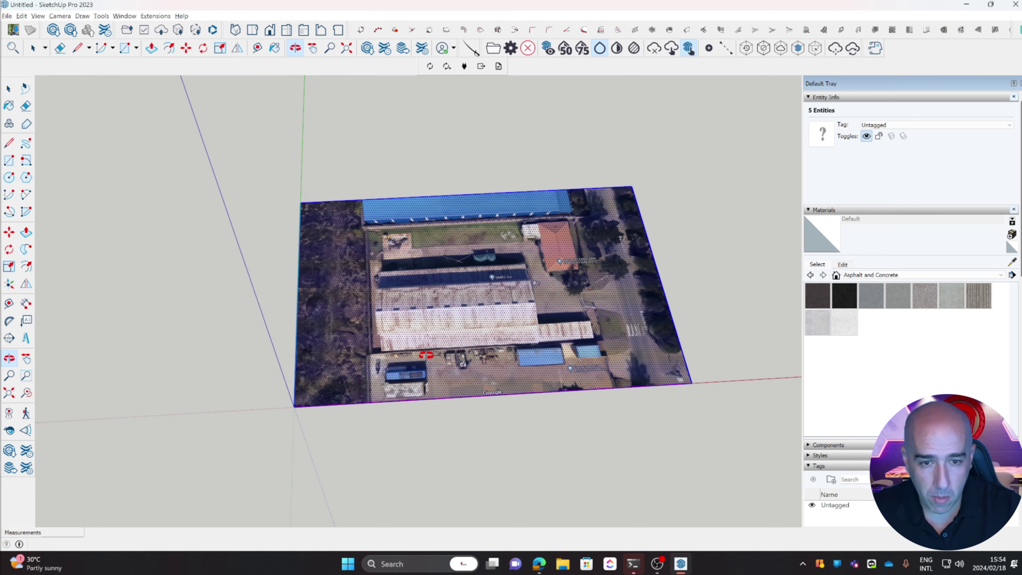
scroll(407, 357, "up", 5)
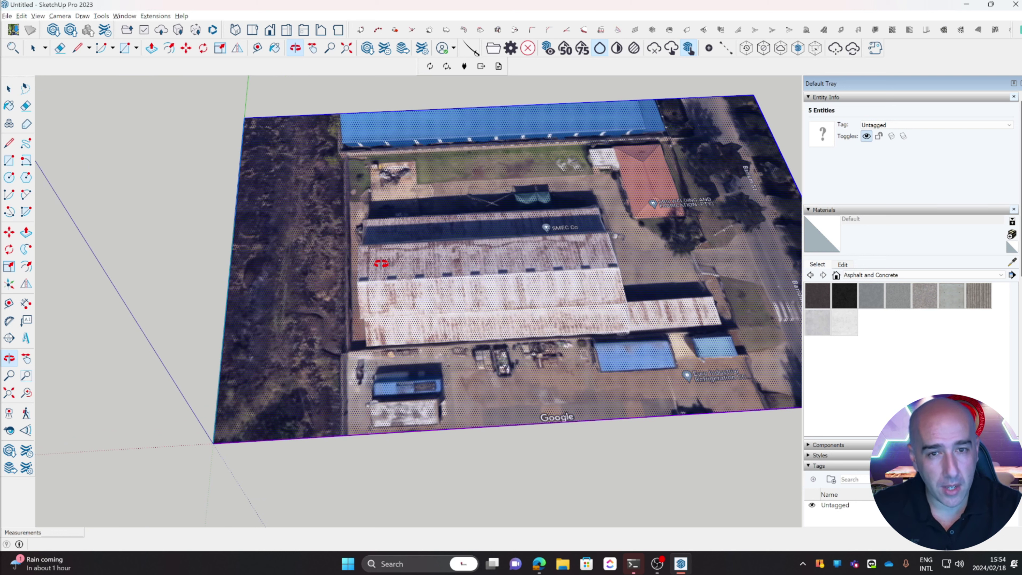
key("space")
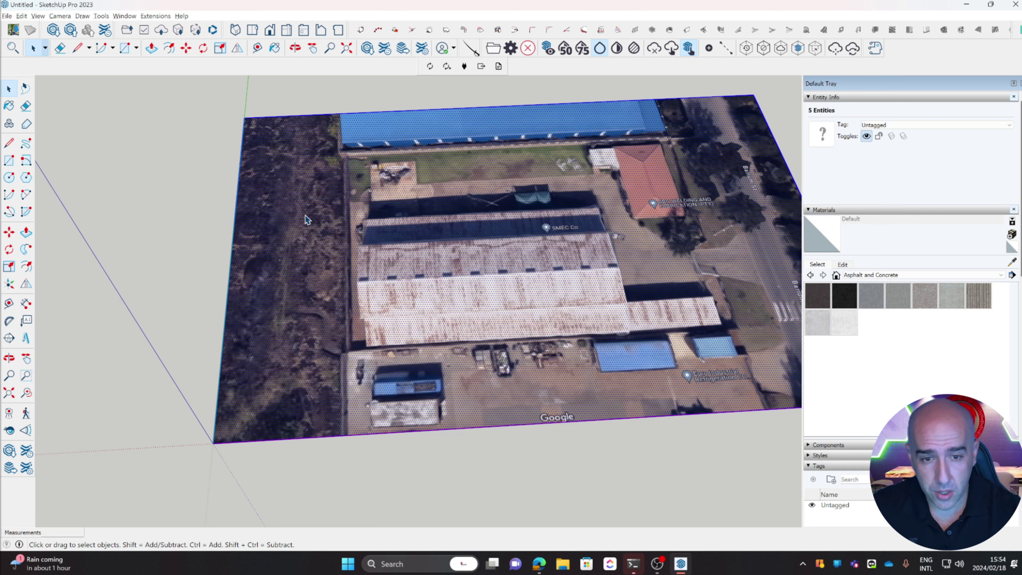
key("F2")
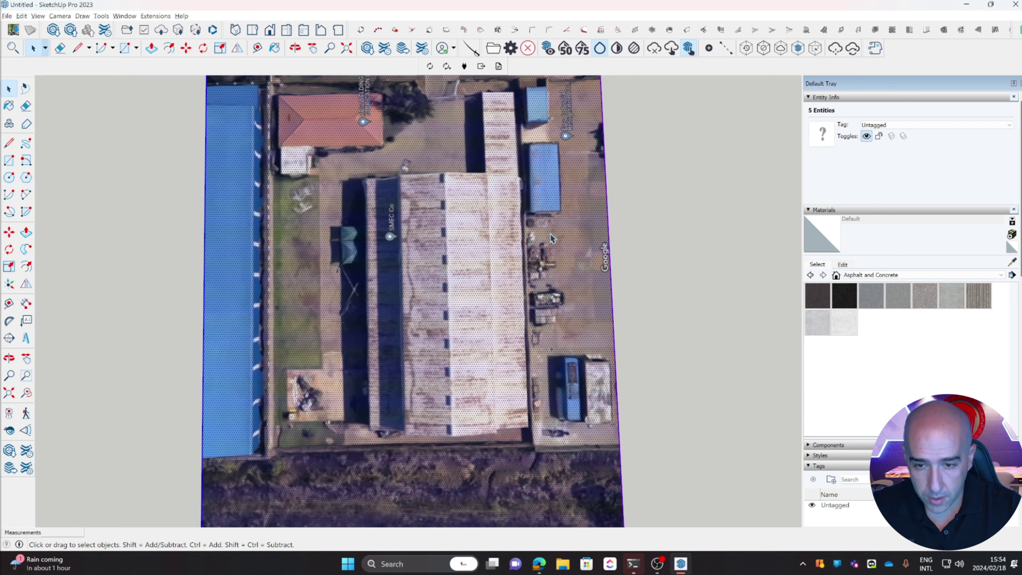
Trace the main SMEC Co warehouse roof with a closed four-sided outline about 31 m wide using the Line tool.
left_click(78, 49)
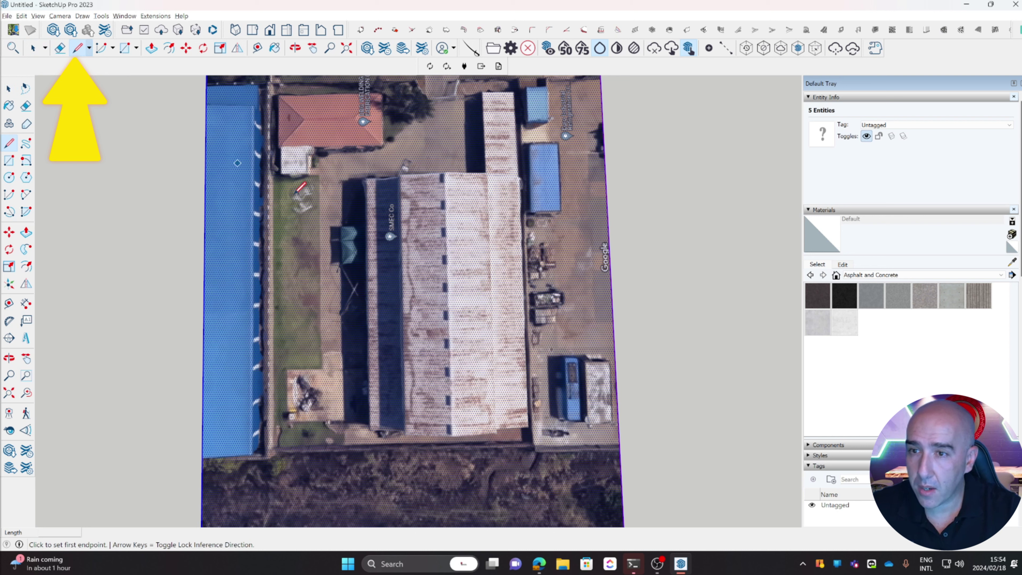
left_click(366, 180)
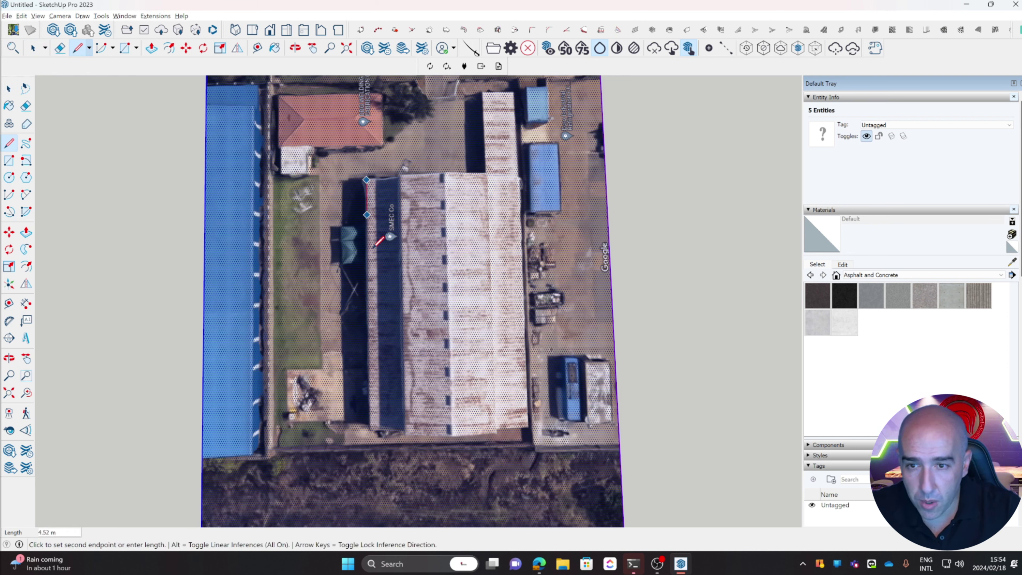
left_click(370, 429)
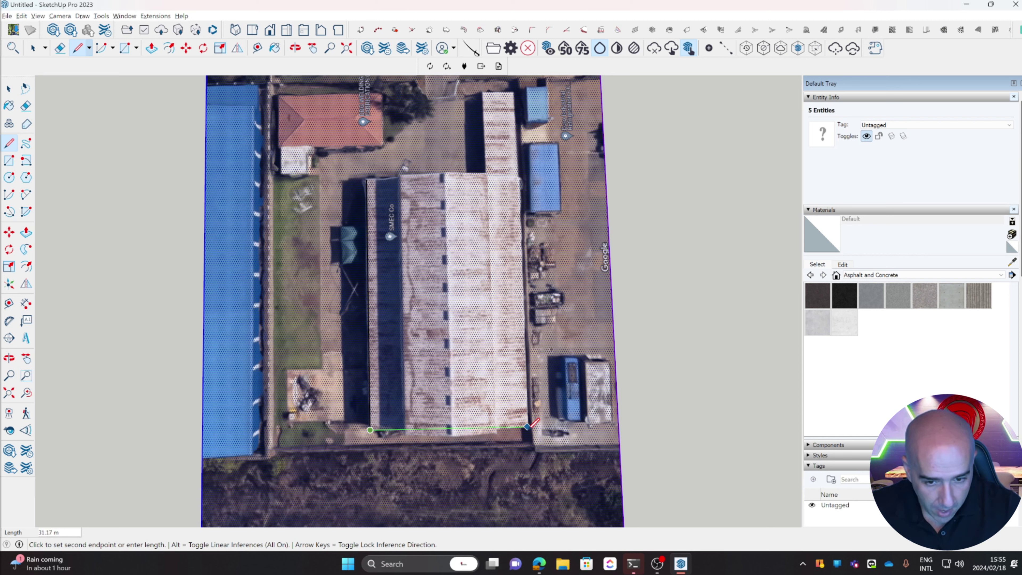
left_click(527, 427)
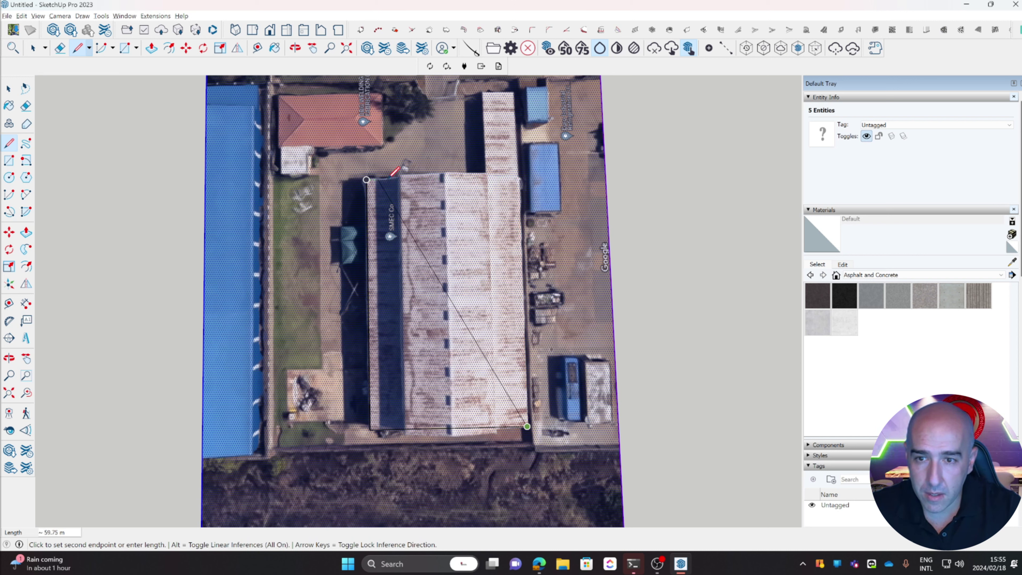
left_click(518, 175)
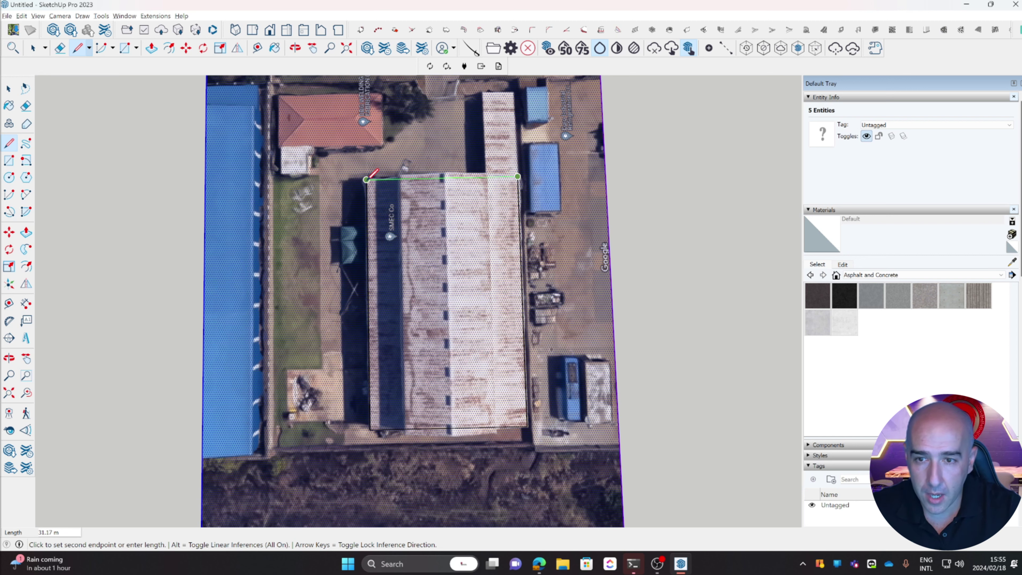
left_click(366, 180)
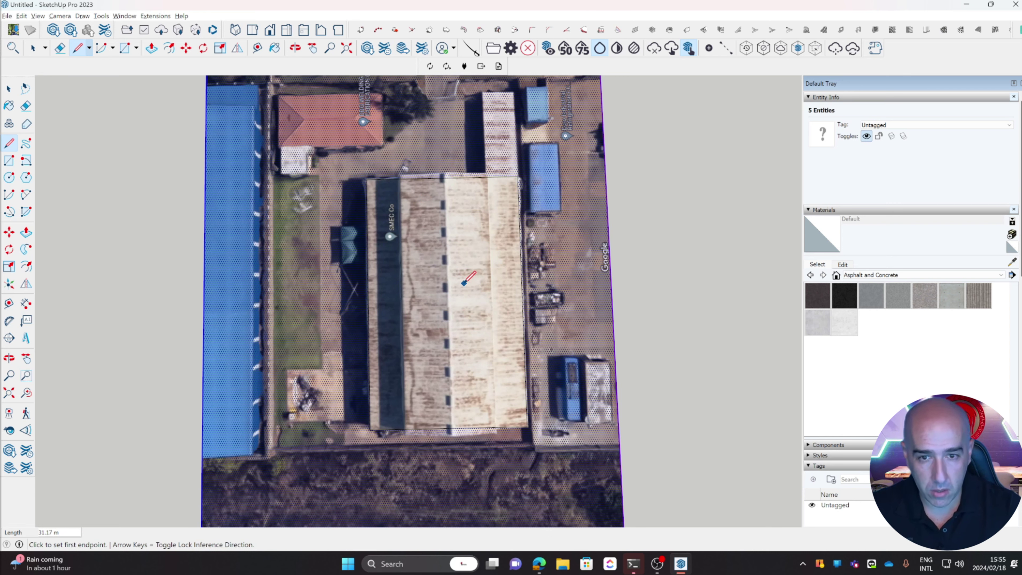
Extrude the traced main warehouse face upward by 8 m with Push/Pull.
middle_click_drag(488, 293, 79, 125)
key("space")
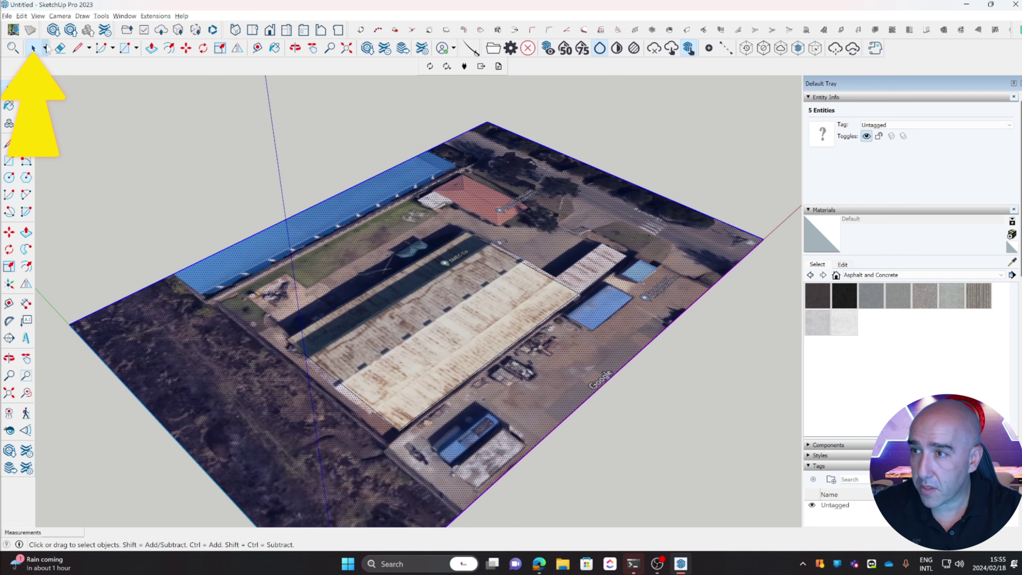
left_click(440, 326)
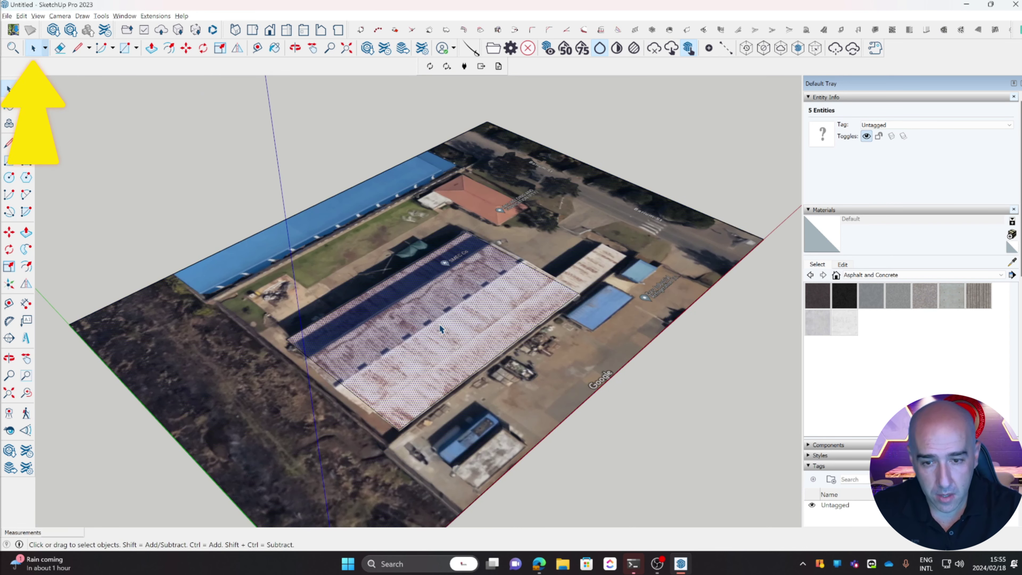
left_click(440, 324)
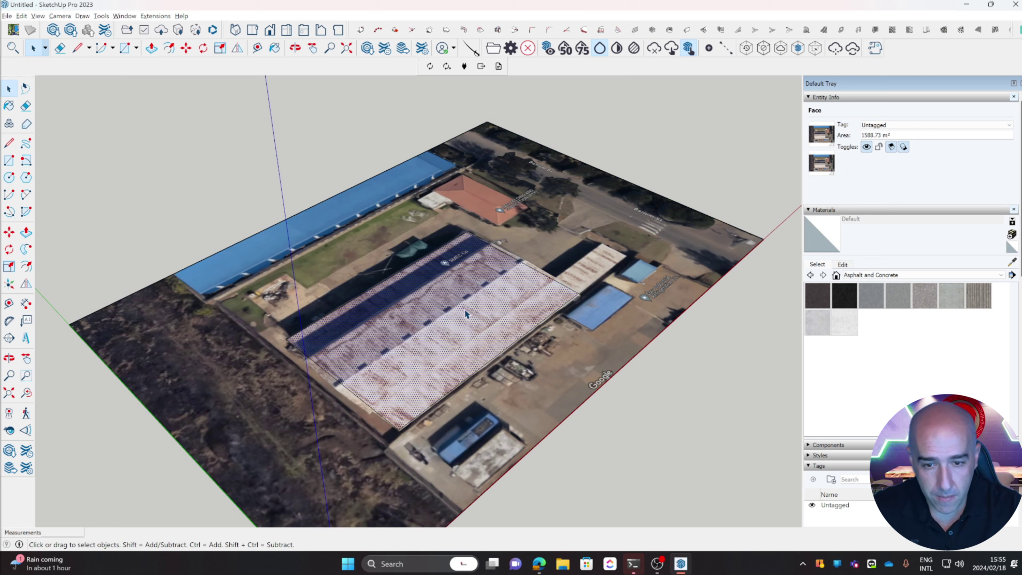
key("p")
left_click(450, 308)
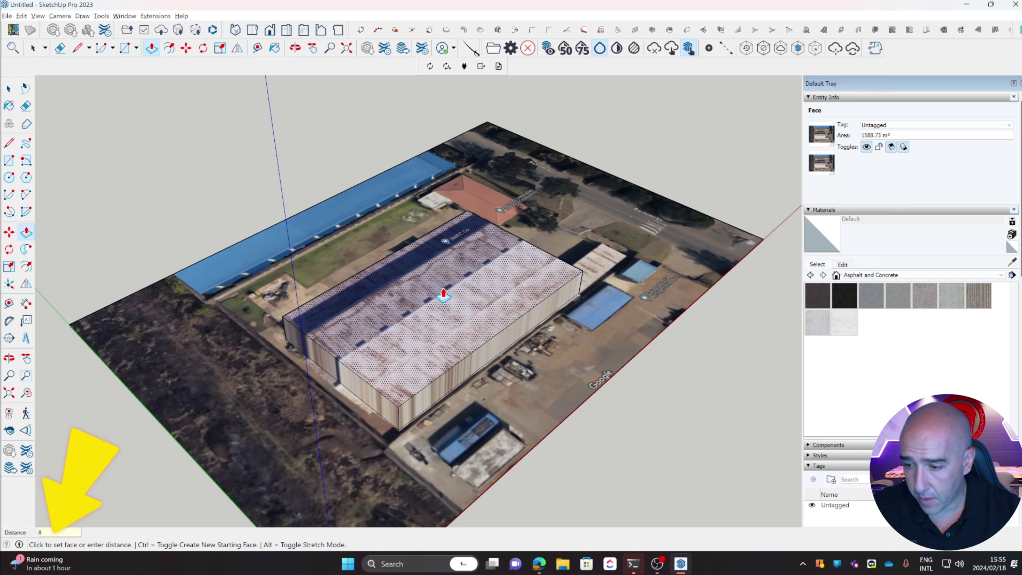
type("8")
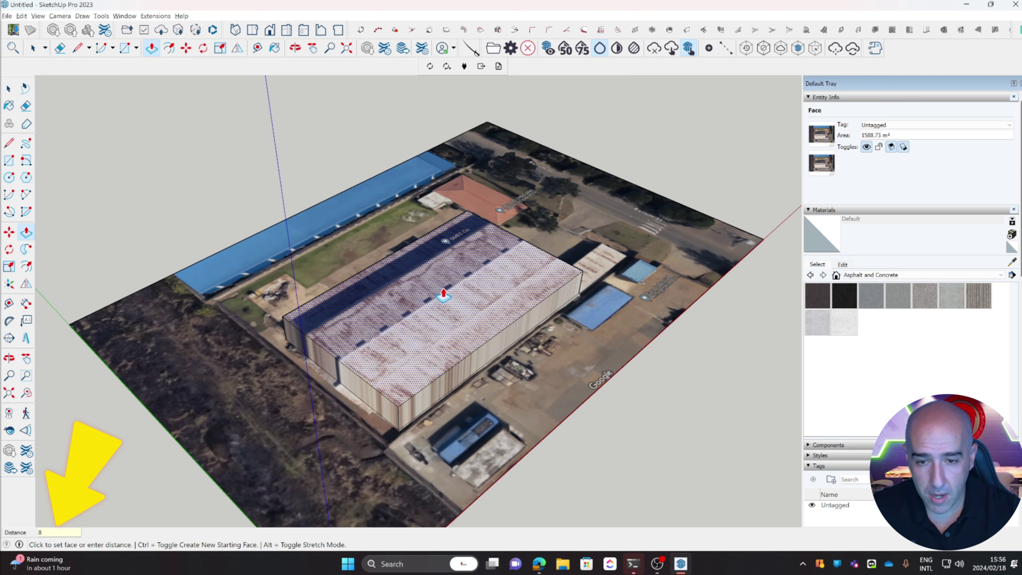
key("Return")
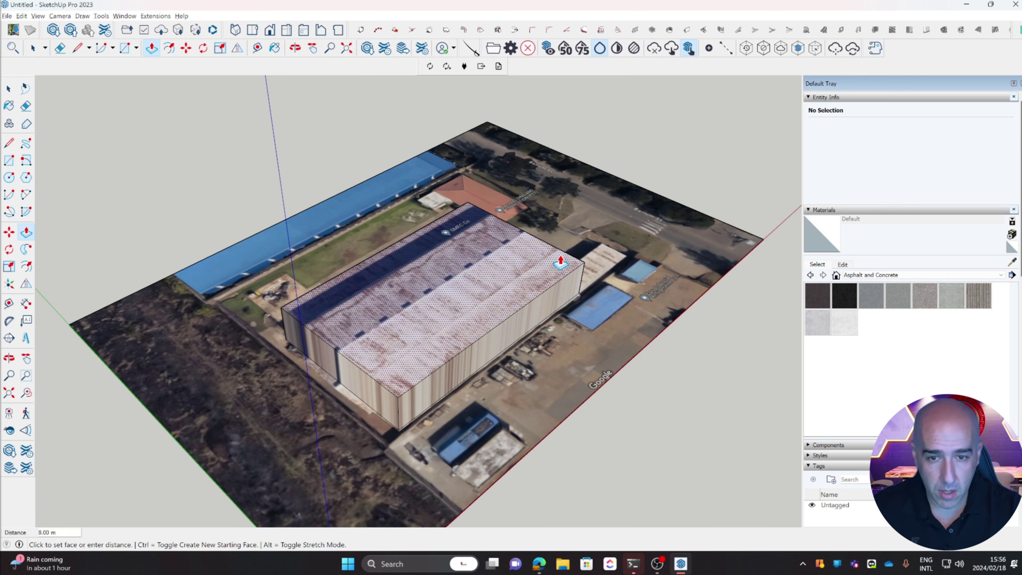
Outline the narrow annex roof adjoining the warehouse's street-side corner, about 18 m long, with the Line tool.
left_click(581, 255)
middle_click_drag(581, 255, 584, 330)
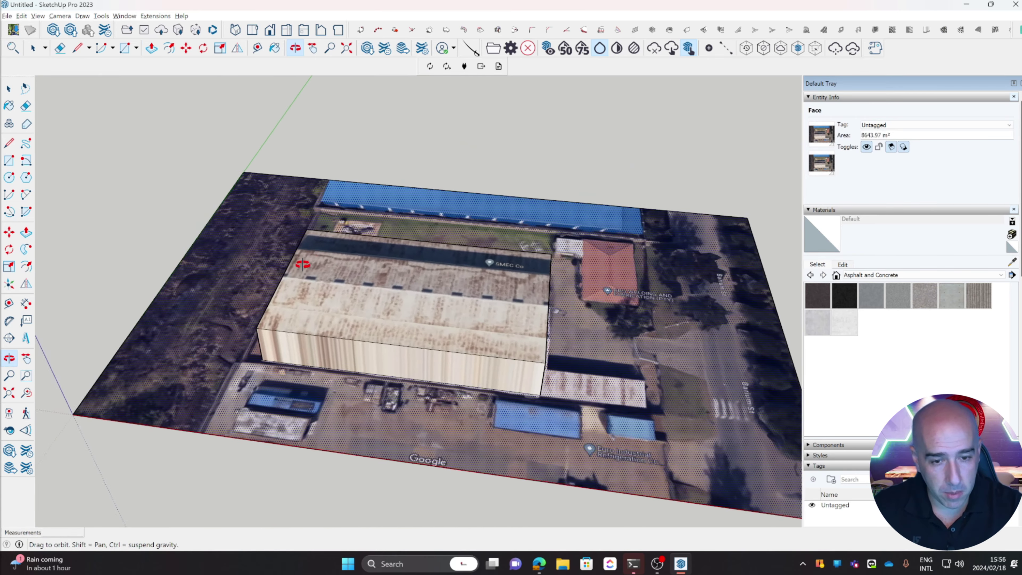
key("p")
scroll(624, 396, "up", 4)
middle_click_drag(625, 397, 523, 387)
key("l")
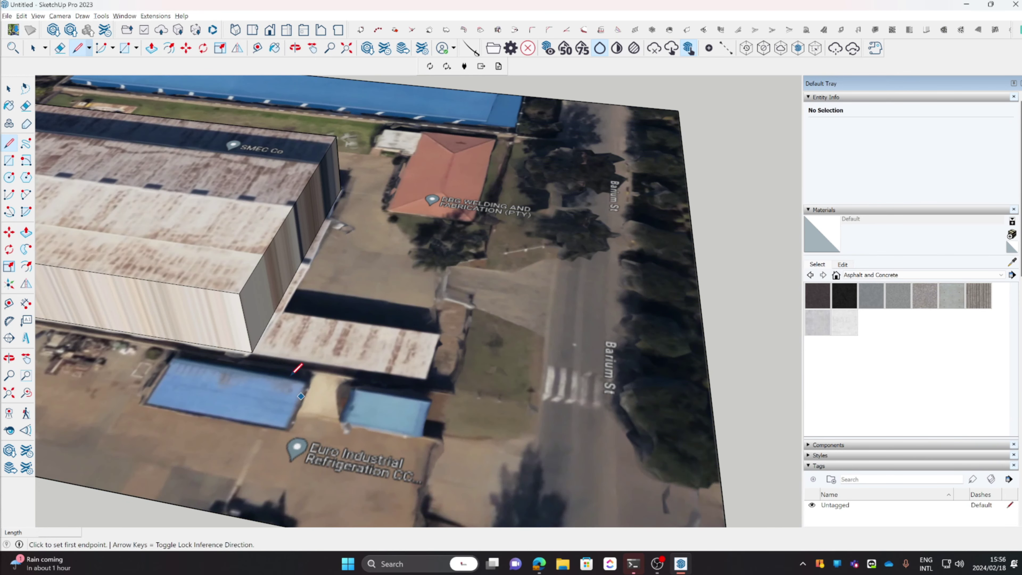
left_click(252, 352)
left_click(426, 380)
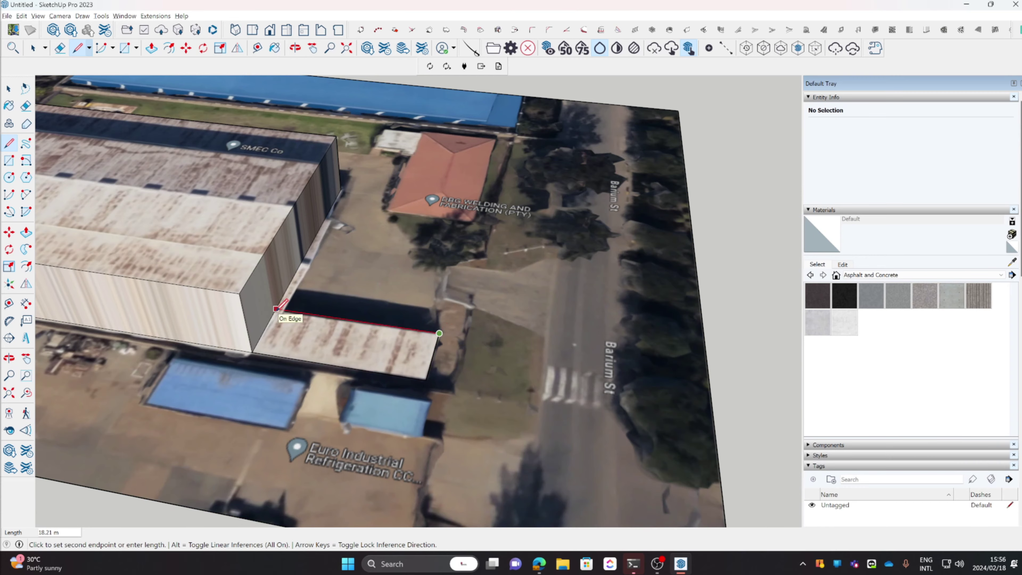
Extrude the annex roof face beside the main warehouse upward with Push/Pull.
key("space")
left_click(355, 345)
key("p")
left_click(356, 344)
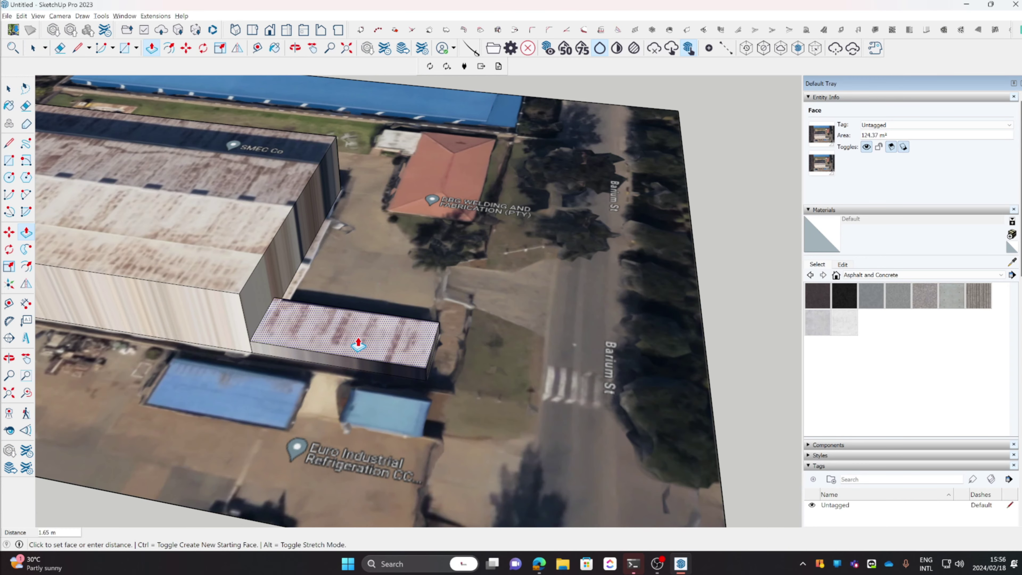
Trace the DBG Welding building's red roof, about 21 m long, together with its adjoining white-roofed extension as one closed outline.
middle_click_drag(462, 220, 278, 292)
key("l")
left_click(274, 296)
left_click(269, 425)
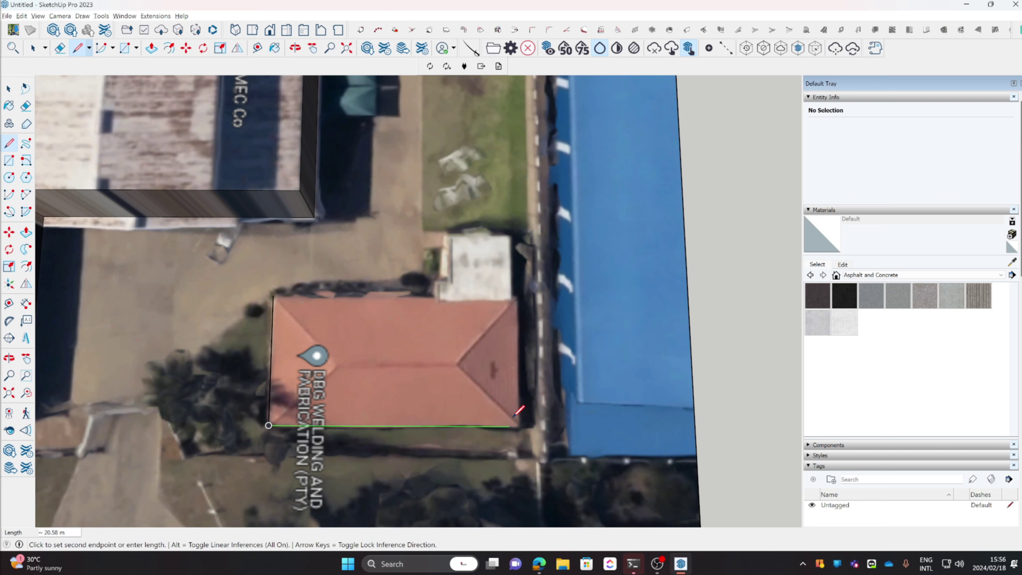
left_click(519, 425)
left_click(511, 297)
left_click(509, 236)
left_click(445, 236)
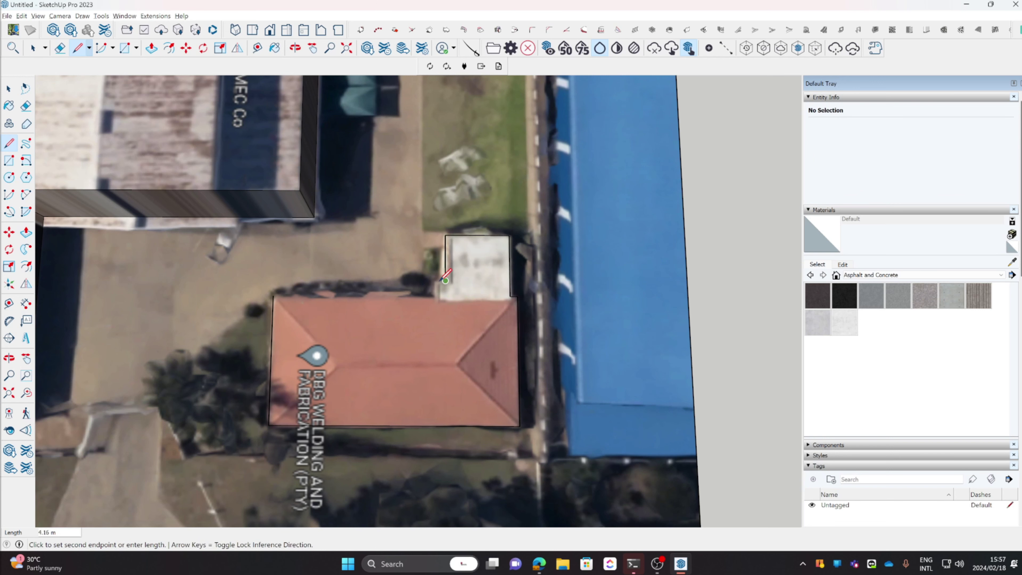
left_click(445, 280)
left_click(435, 281)
left_click(434, 296)
left_click(273, 296)
Extrude the traced DBG Welding building face upward by 4 m with Push/Pull.
key("p")
left_click(392, 360)
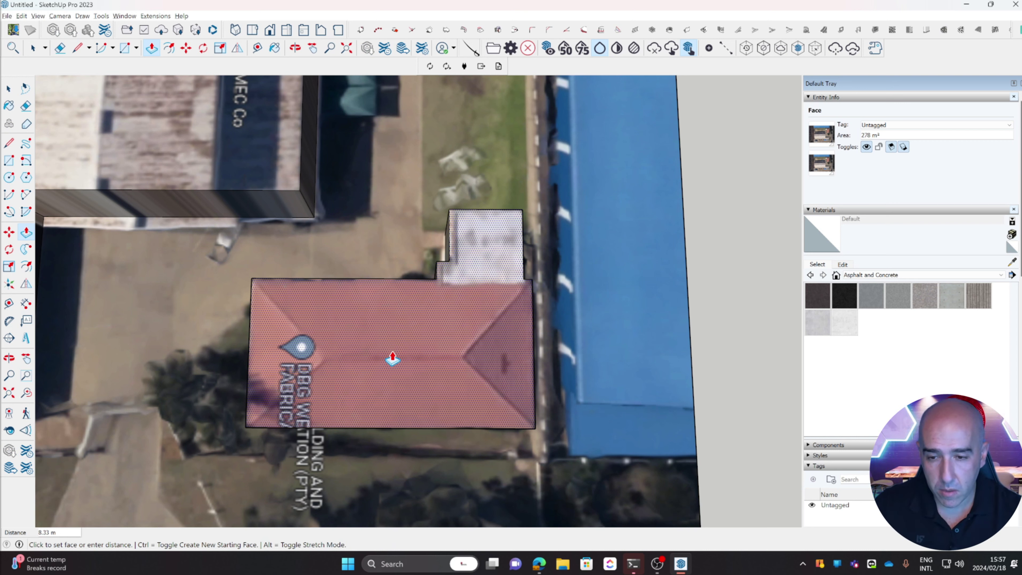
key("Return")
scroll(349, 344, "down", 3)
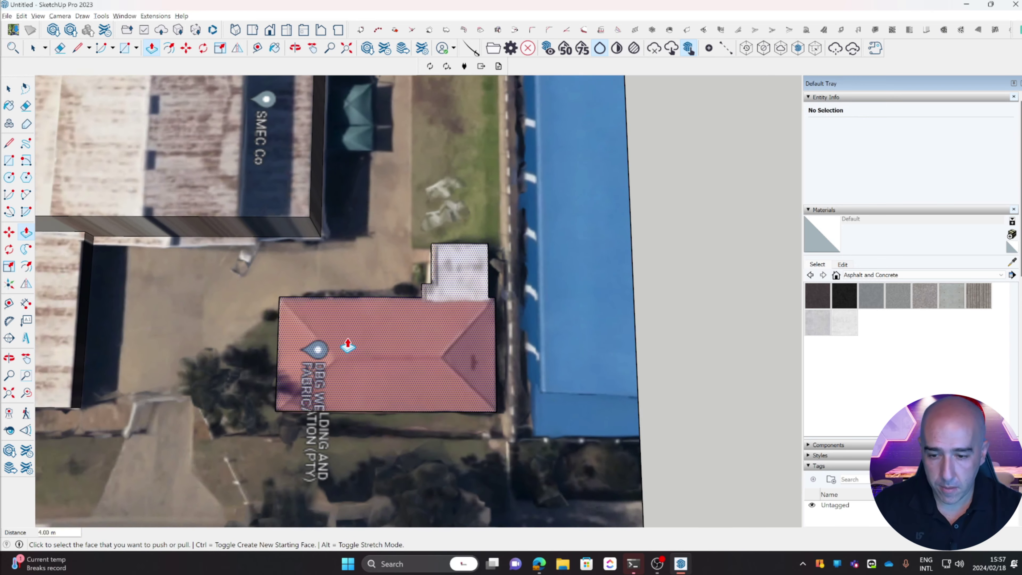
scroll(349, 342, "down", 3)
mouse_move(291, 325)
middle_mouse_down()
mouse_move(416, 209)
mouse_move(308, 273)
mouse_move(405, 202)
mouse_move(358, 254)
mouse_move(266, 323)
mouse_move(334, 349)
mouse_move(498, 338)
mouse_move(639, 350)
middle_mouse_up()
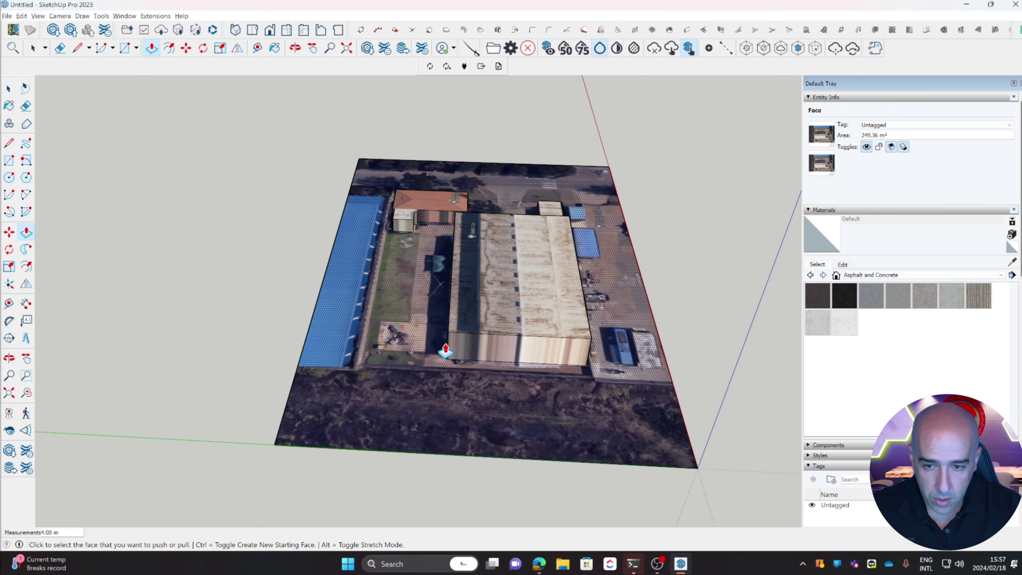
scroll(447, 341, "up", 1)
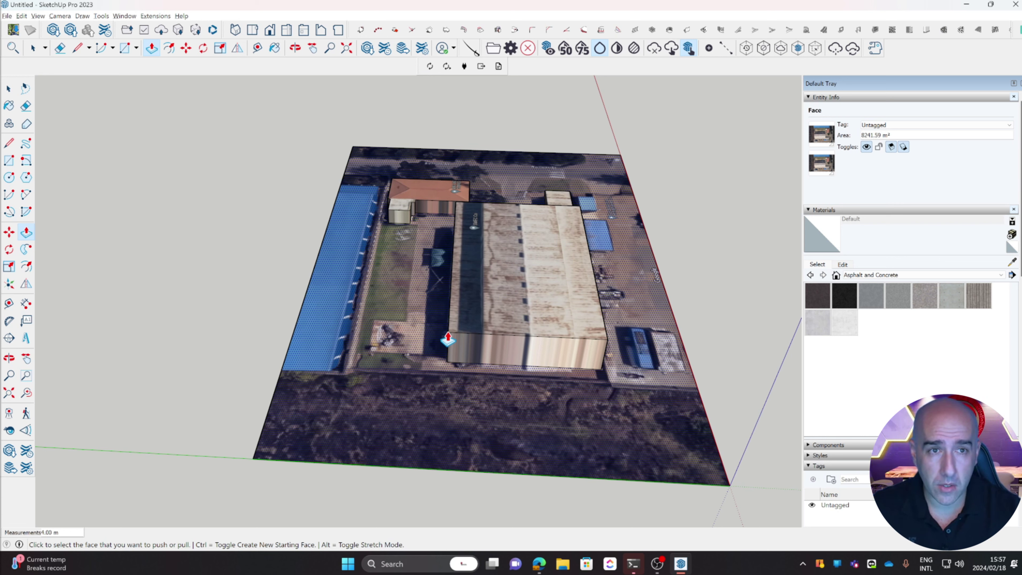
left_click(154, 16)
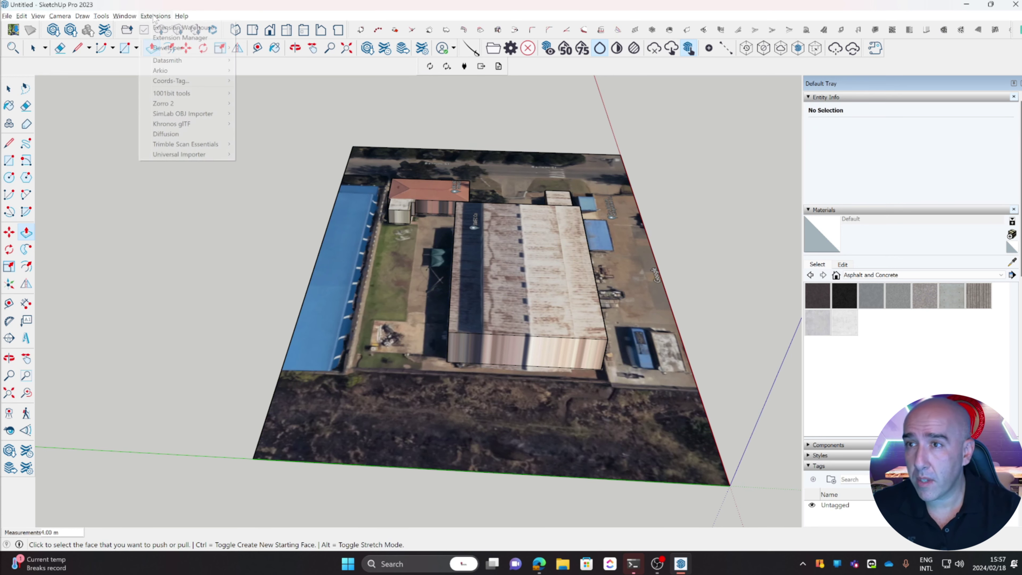
mouse_move(171, 95)
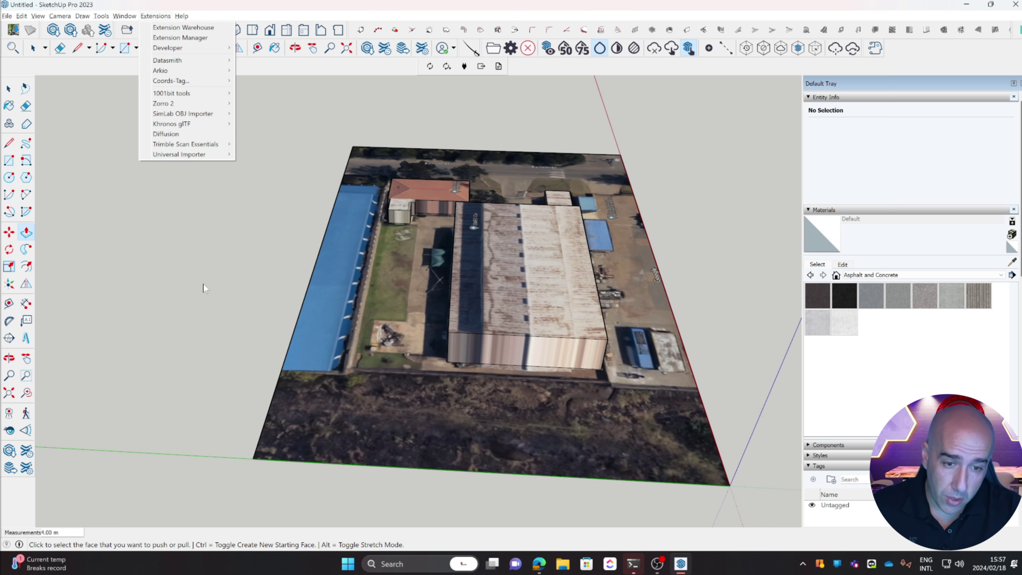
left_click(233, 286)
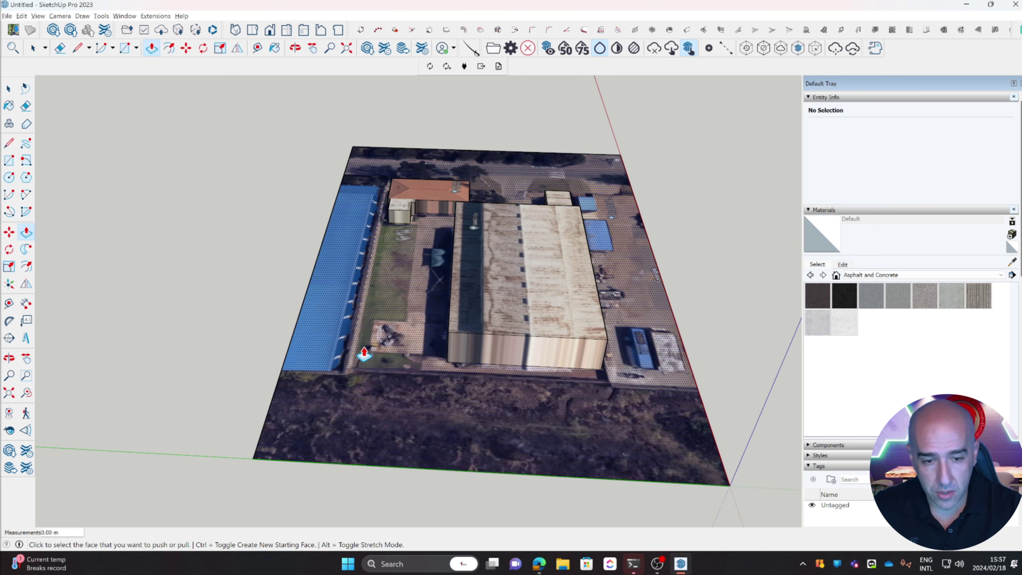
left_click(364, 354)
left_click(131, 154)
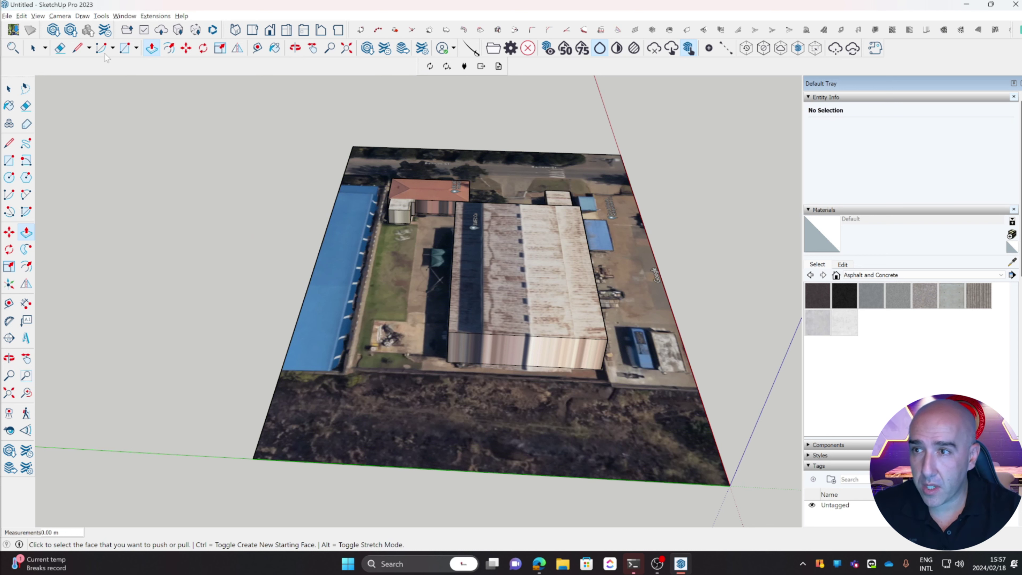
Draw a thin rectangle about 51 m by 1.16 m along the boundary line behind the main warehouse.
left_click(77, 49)
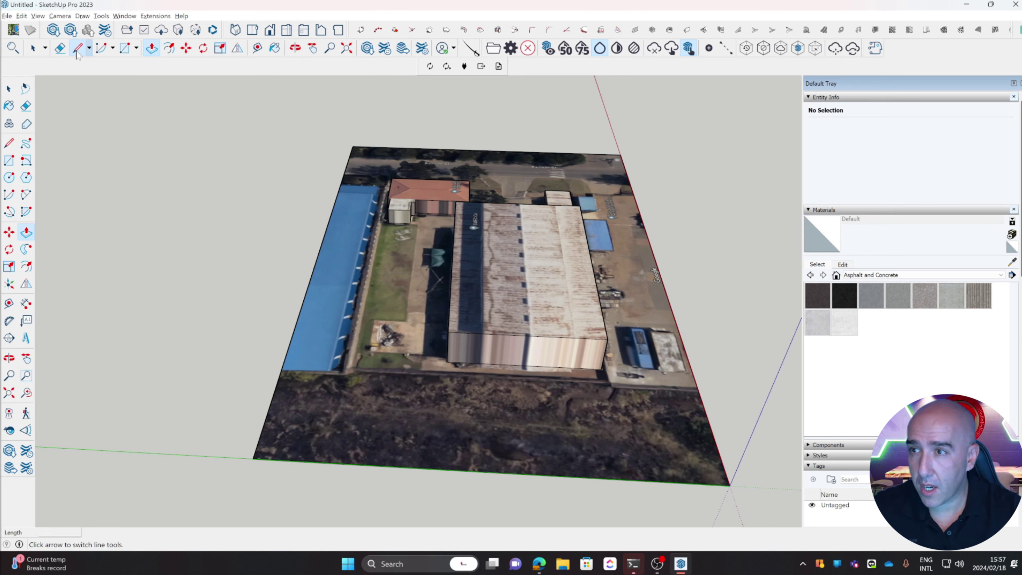
left_click(125, 48)
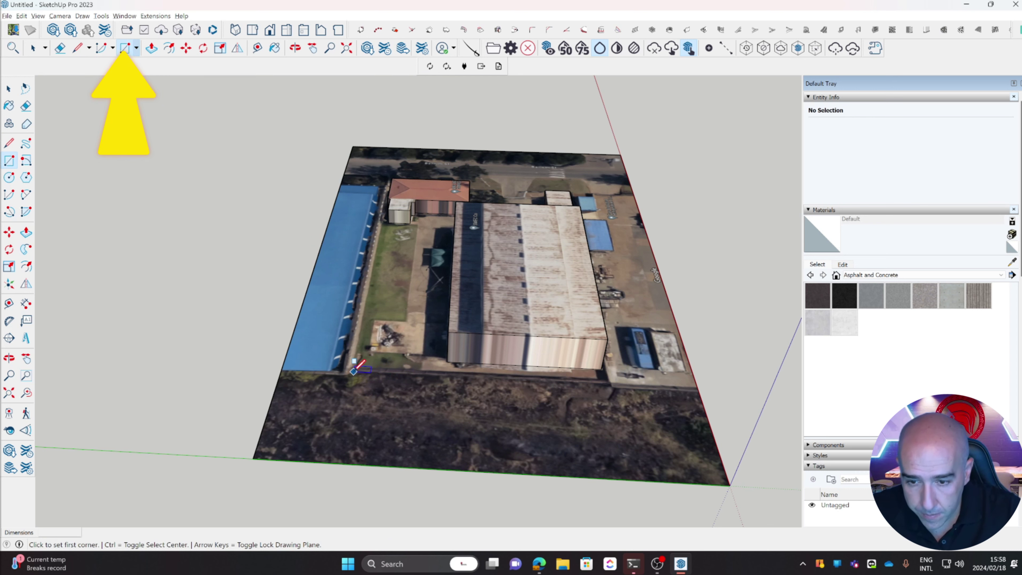
left_click(353, 371)
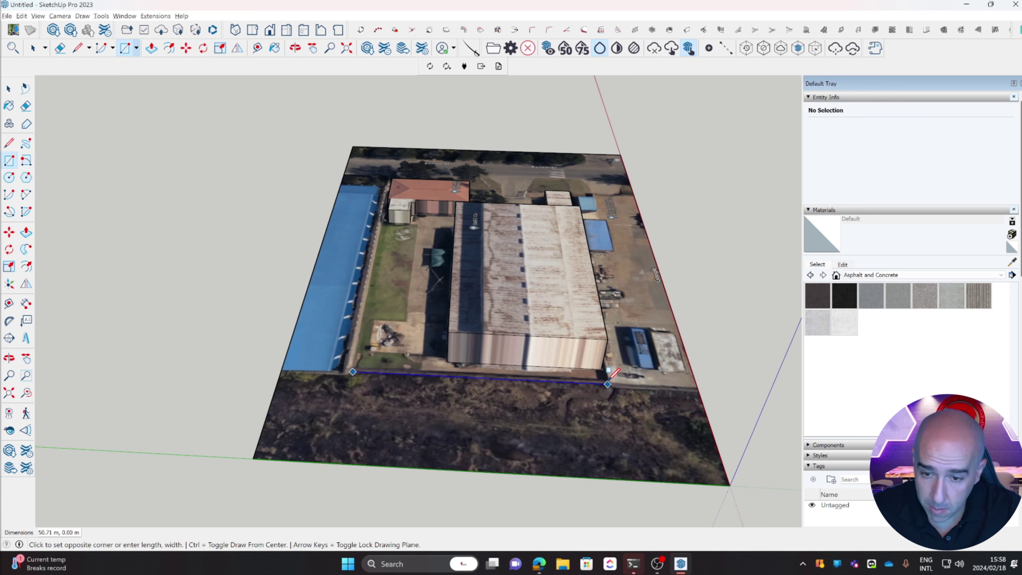
scroll(615, 374, "up", 5)
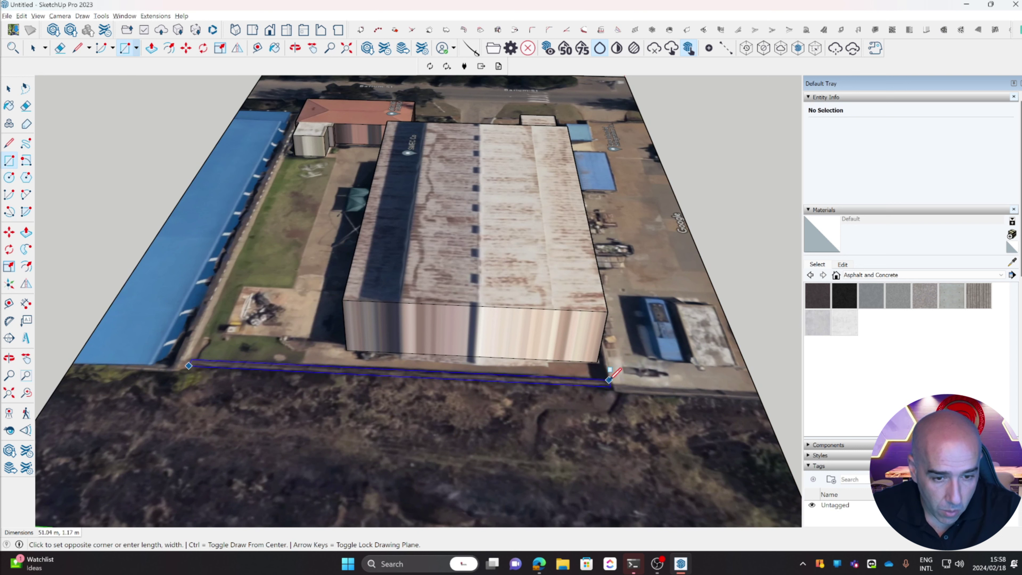
left_click(609, 377)
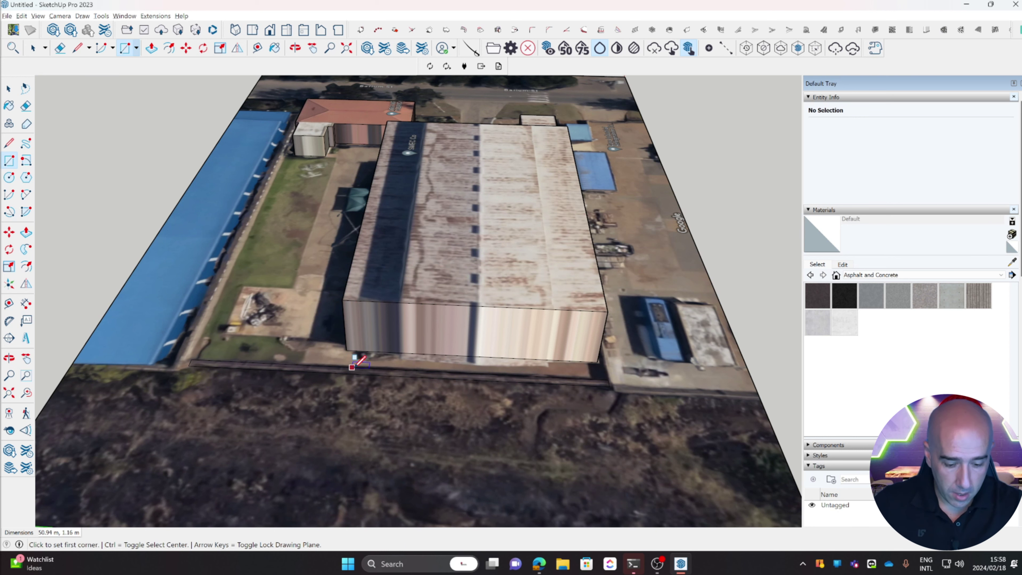
Extrude the thin boundary rectangle upward by 2 m to form the rear perimeter wall.
key("p")
left_click(404, 387)
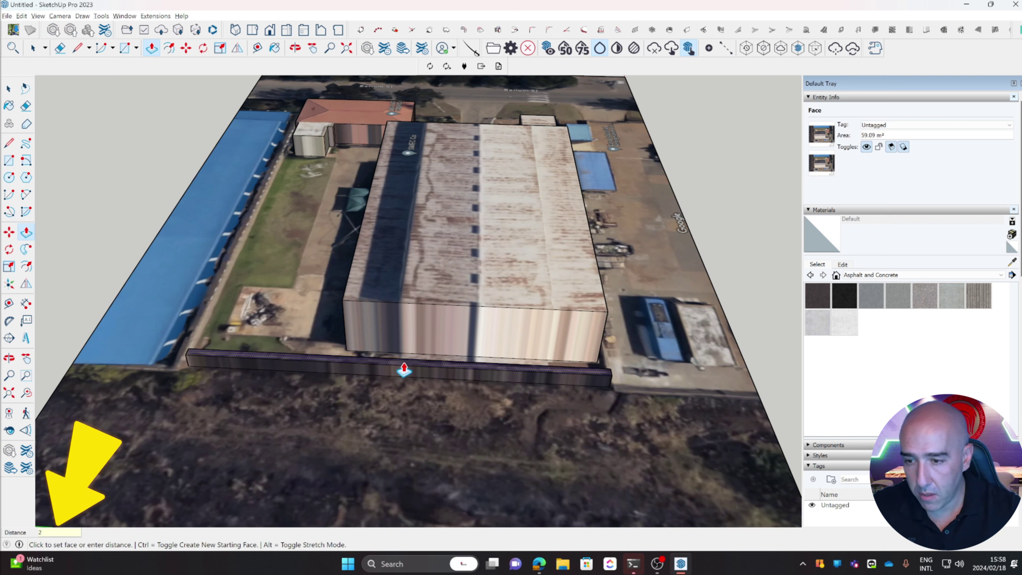
key("Return")
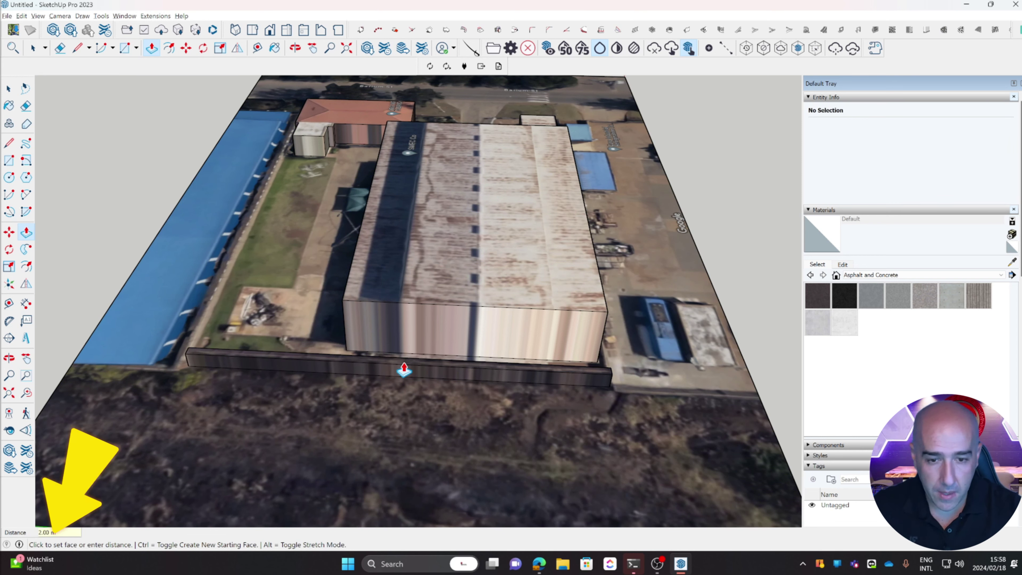
Thin the rear perimeter wall by pushing its long side face inward about 0.80 m.
middle_click_drag(217, 354, 12, 374)
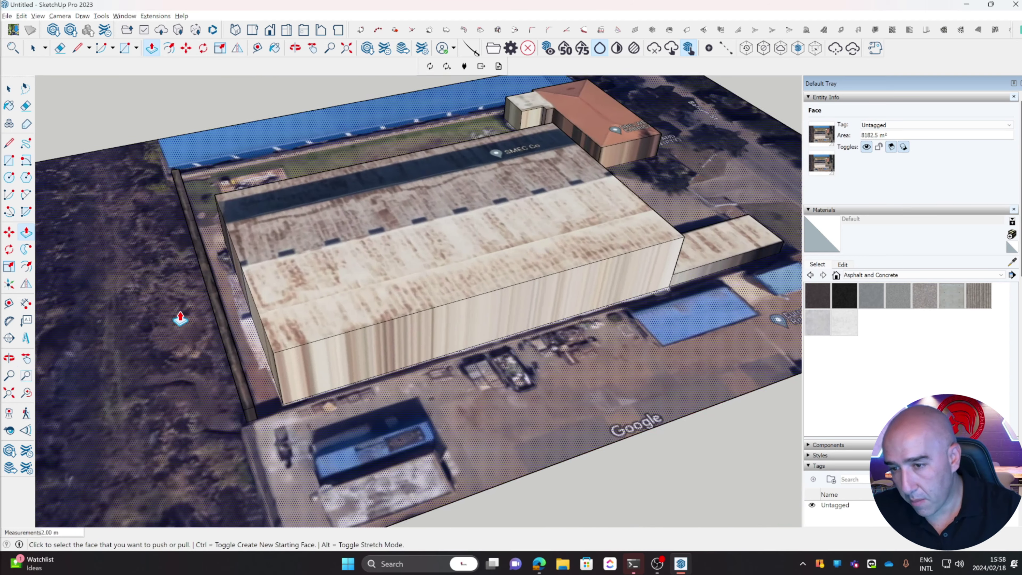
scroll(212, 282, "up", 6)
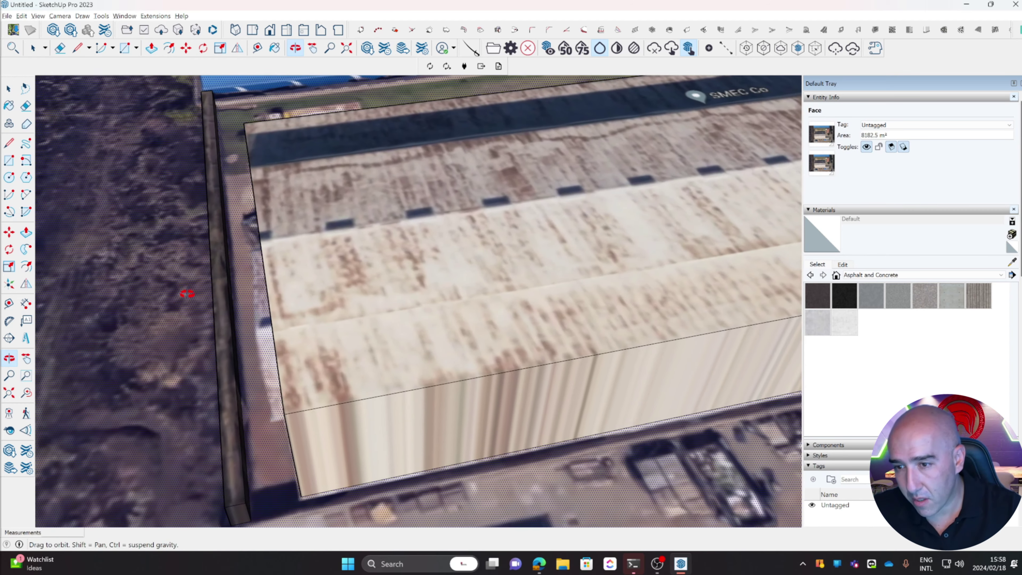
middle_click_drag(186, 294, 190, 388)
left_click(210, 416)
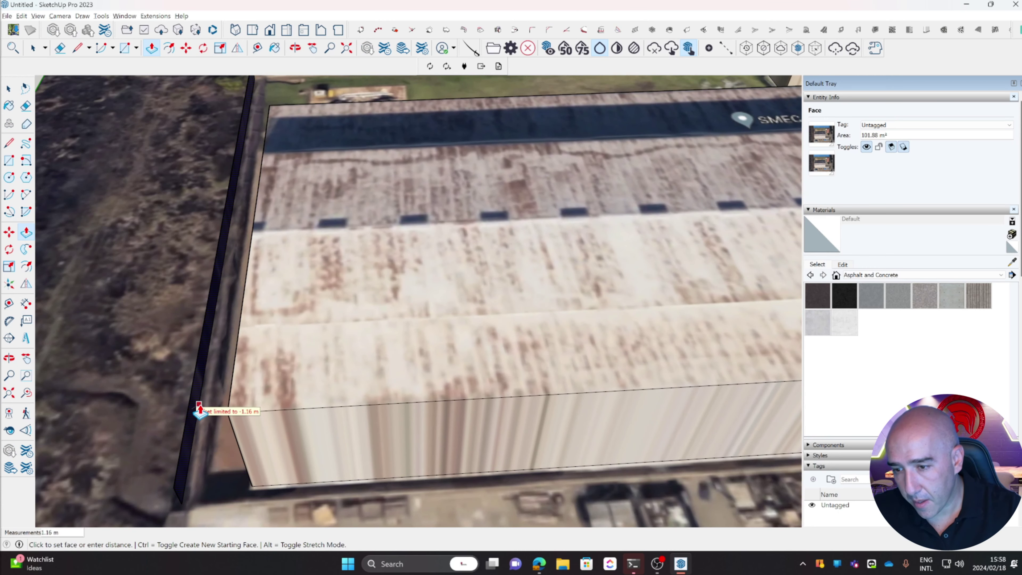
left_click(197, 411)
middle_click_drag(198, 400, 263, 358)
scroll(426, 413, "down", 5)
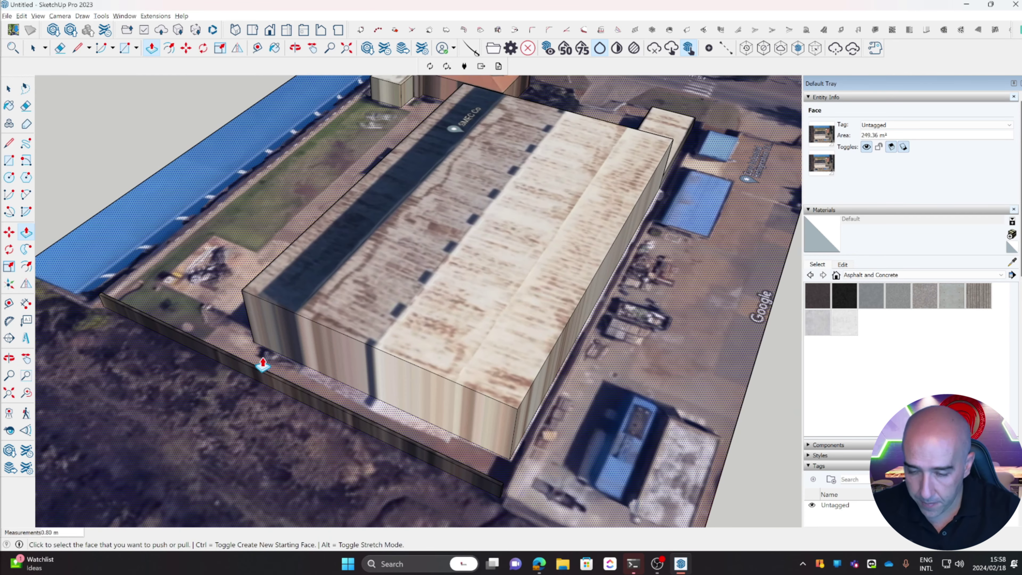
Configure the 1001bit vertical wall with right alignment, 0.10 m thickness and 2.00 m height as a group, and start building it.
middle_click_drag(334, 408, 540, 424)
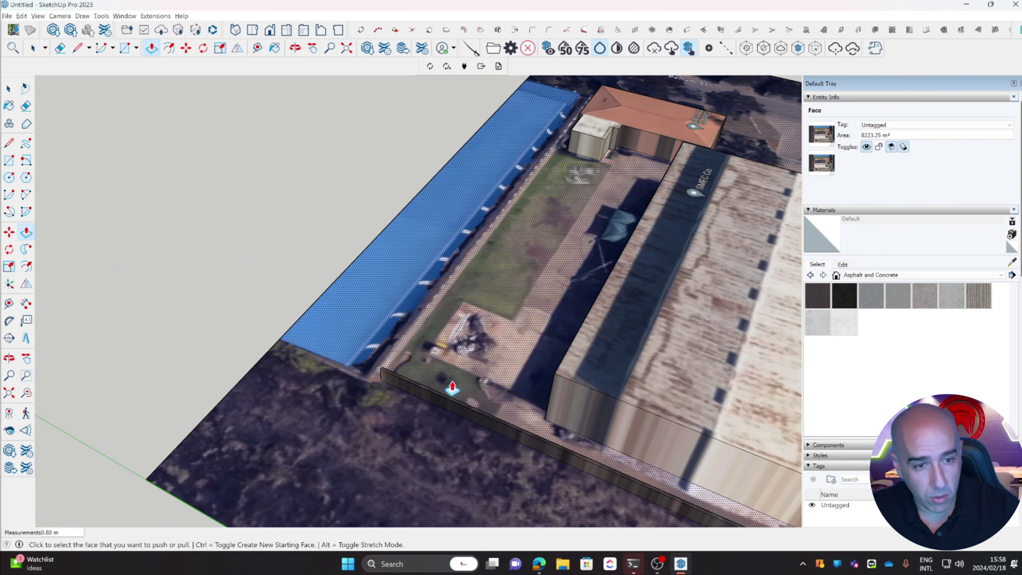
middle_click_drag(440, 382, 531, 349)
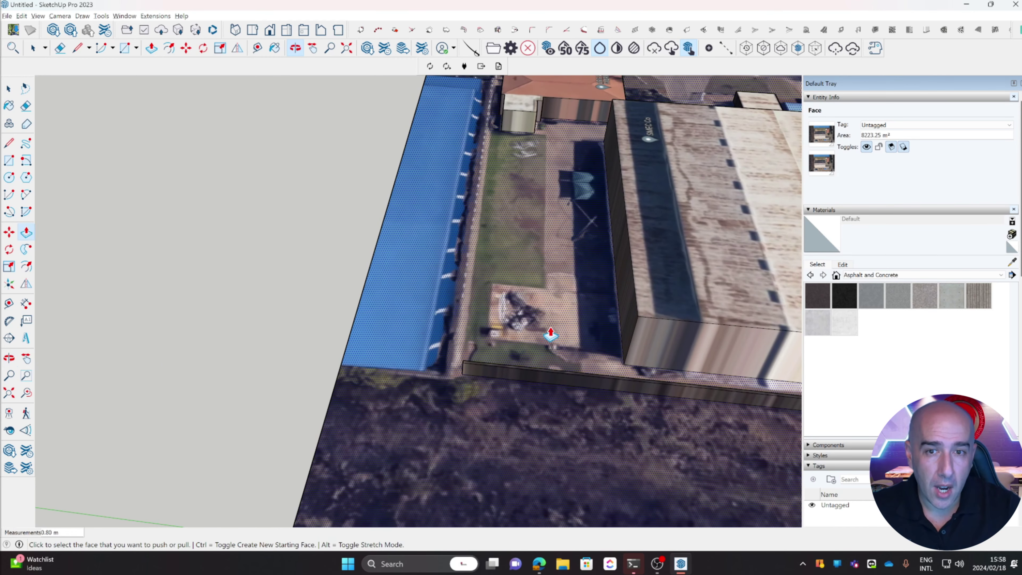
middle_click_drag(565, 313, 543, 199)
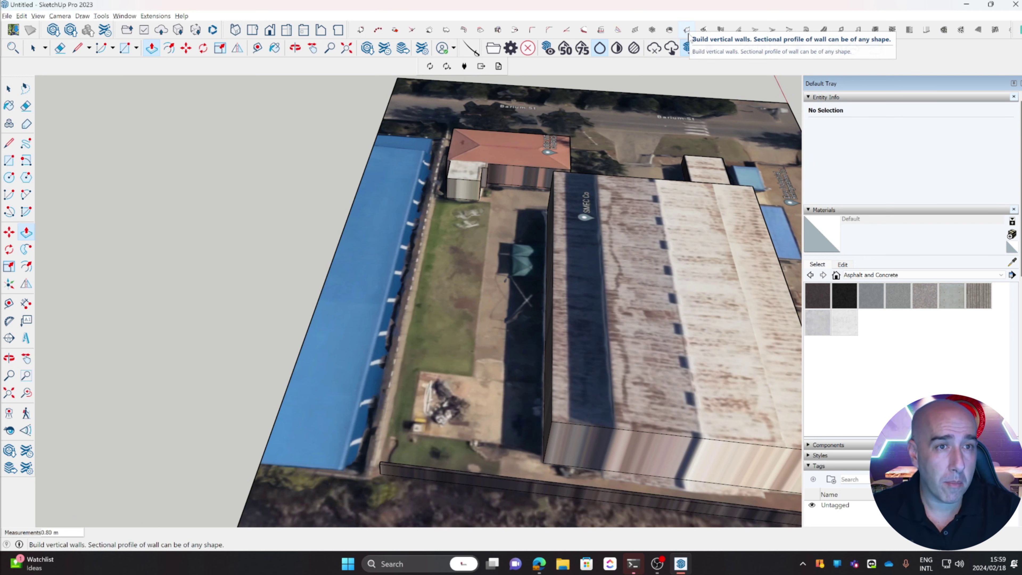
left_click(688, 36)
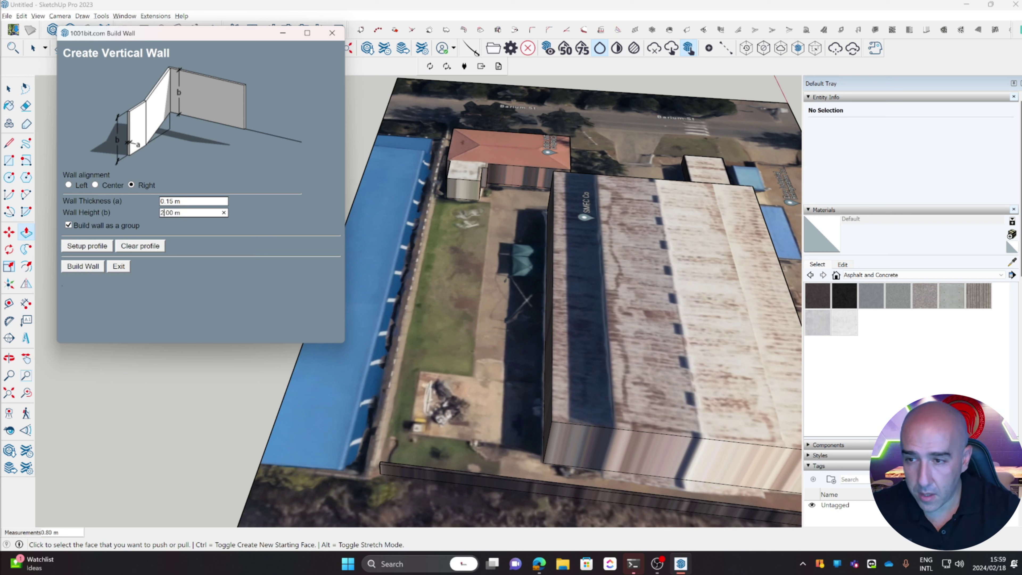
key("shift+Tab")
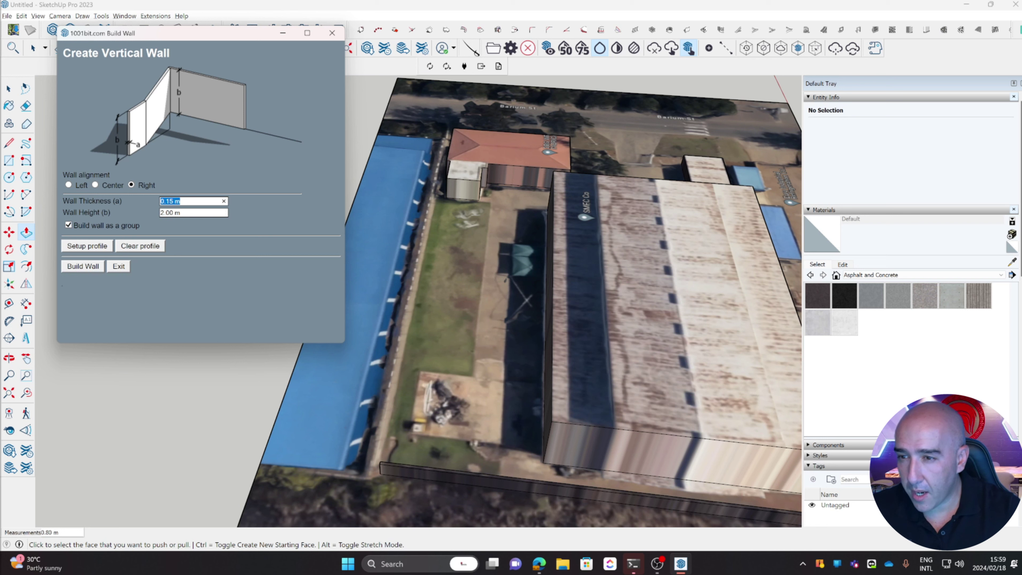
key("End")
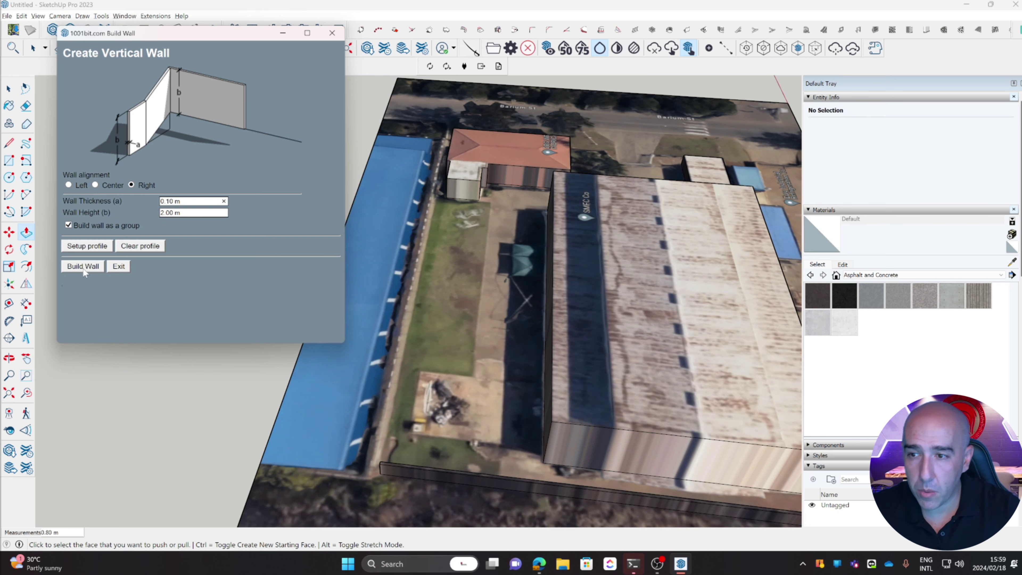
left_click(83, 270)
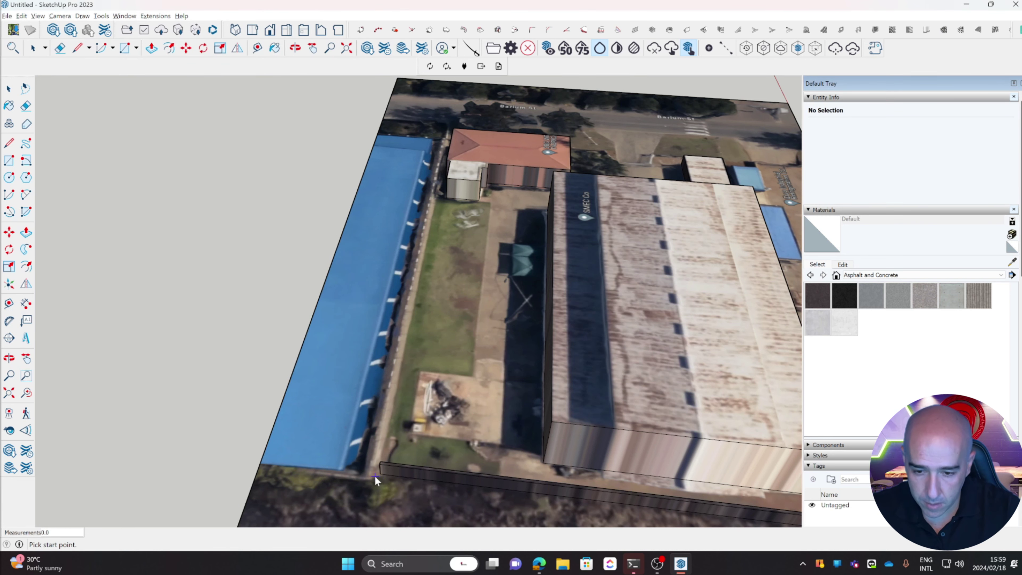
Extend the rear perimeter wall's end face about 1.4 m towards the boundary corner beside the blue-roofed building.
middle_click_drag(382, 473, 463, 459)
scroll(463, 458, "up", 8)
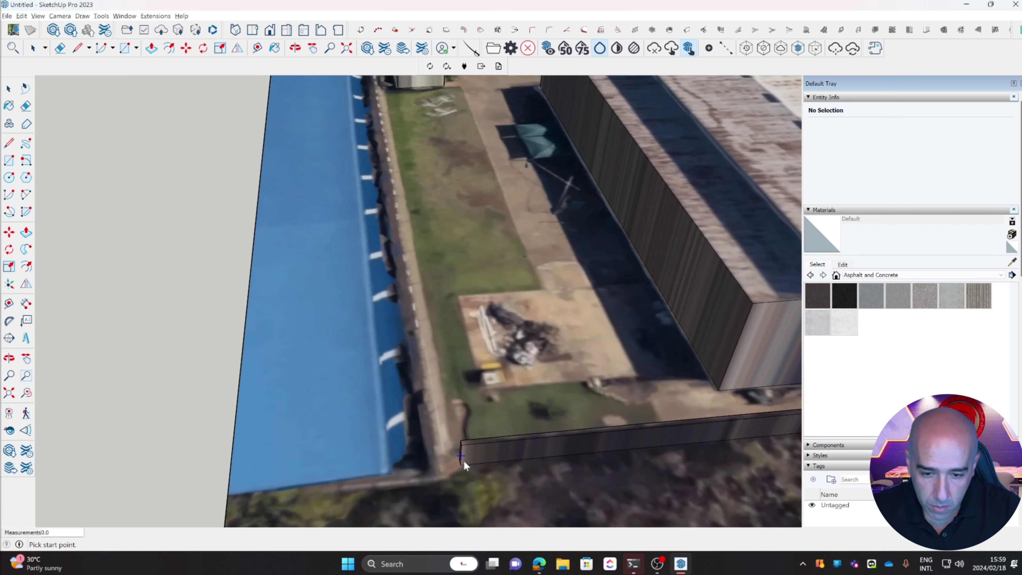
mouse_move(463, 465)
middle_mouse_down()
mouse_move(452, 464)
mouse_move(529, 475)
mouse_move(473, 472)
middle_mouse_up()
key("p")
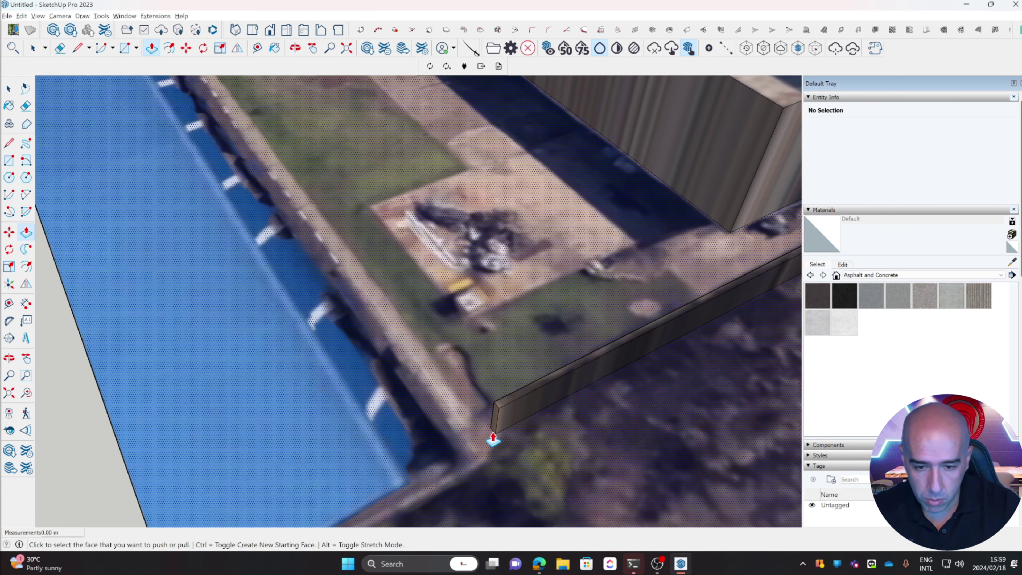
left_click(495, 427)
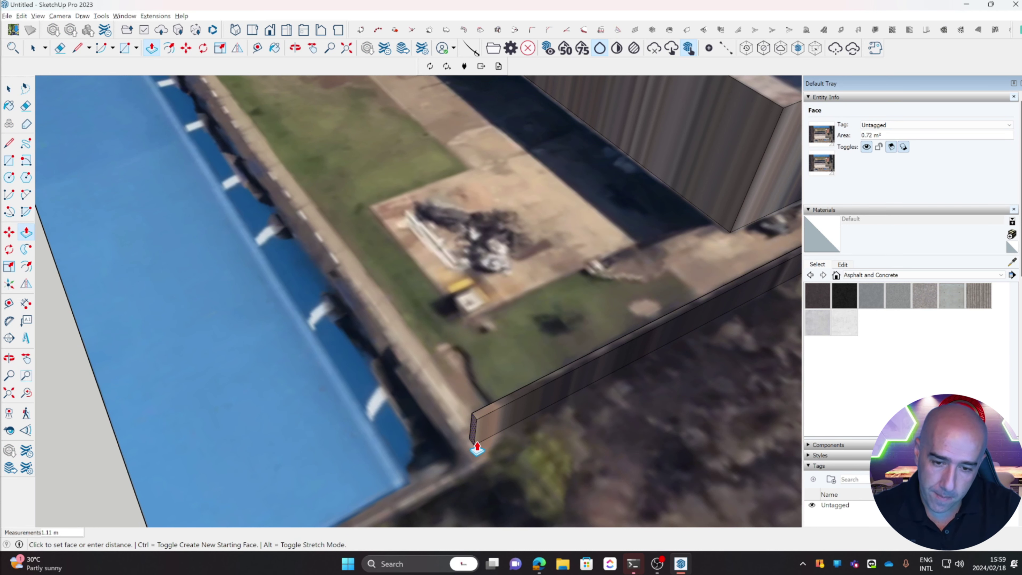
left_click(471, 449)
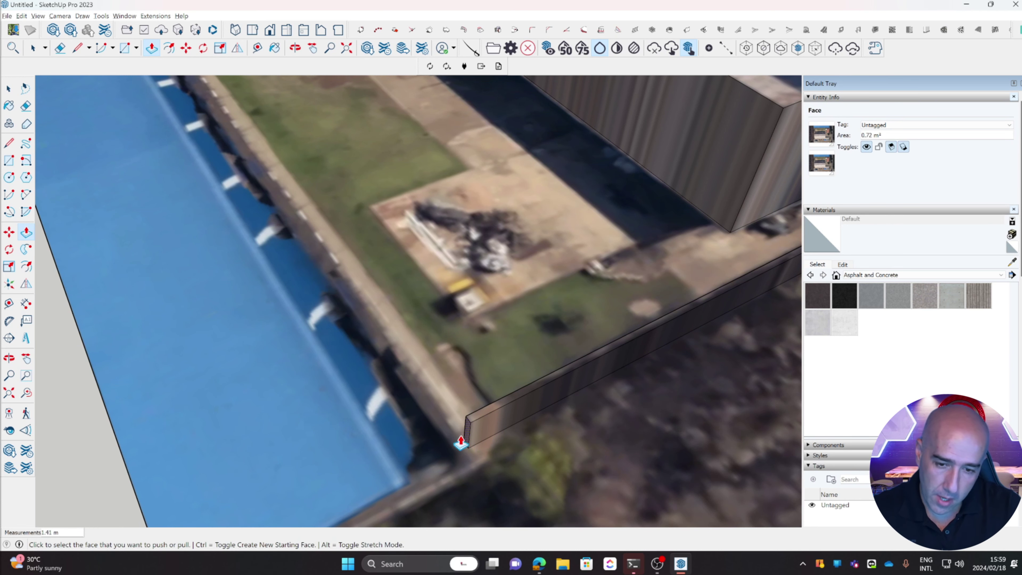
Start a new 1001bit vertical wall, 0.10 m thick and 2.00 m high, from the rear wall's end along the blue-roofed building to the front corner.
left_click(687, 30)
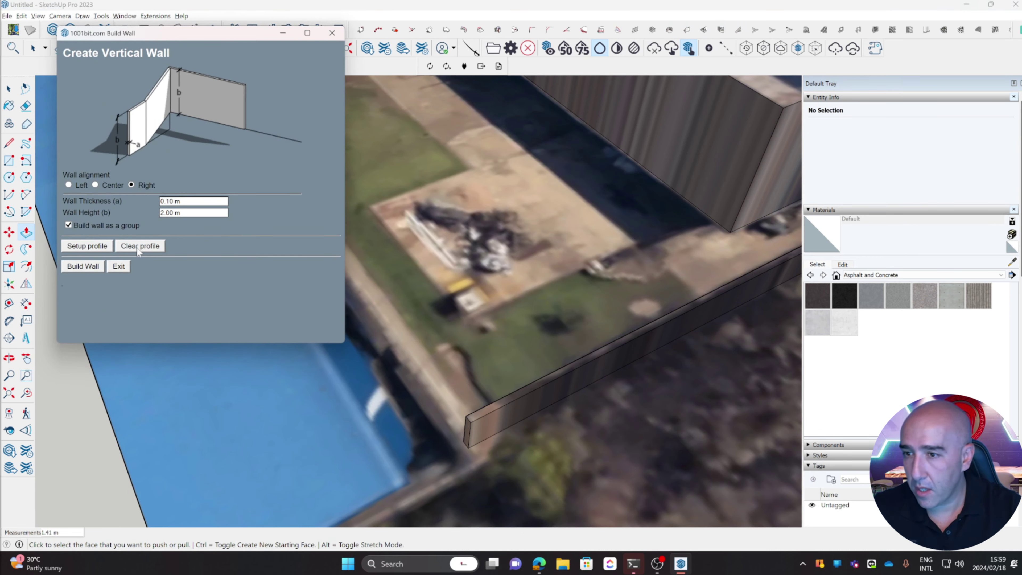
left_click(91, 271)
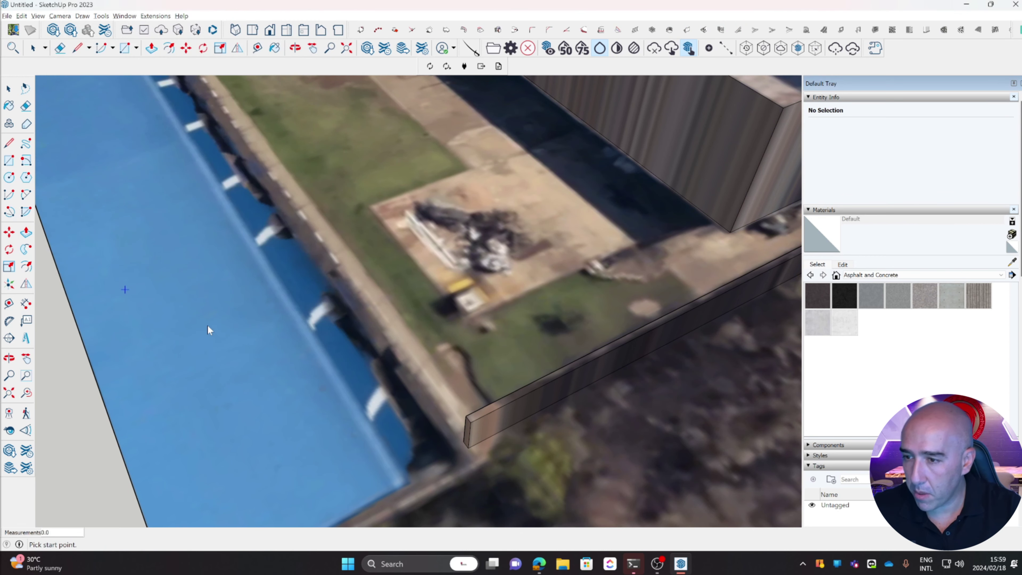
left_click(468, 446)
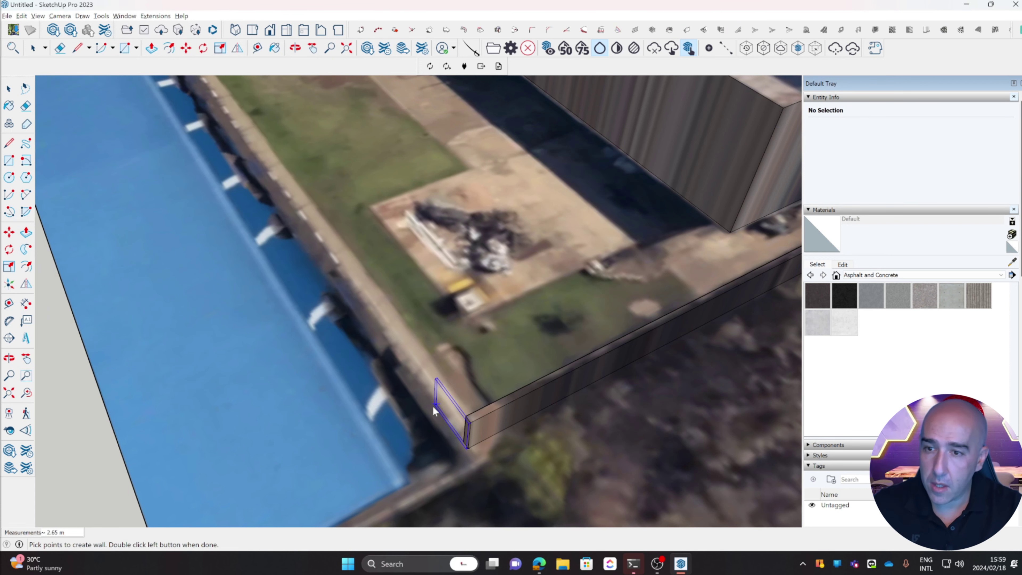
scroll(434, 410, "down", 6)
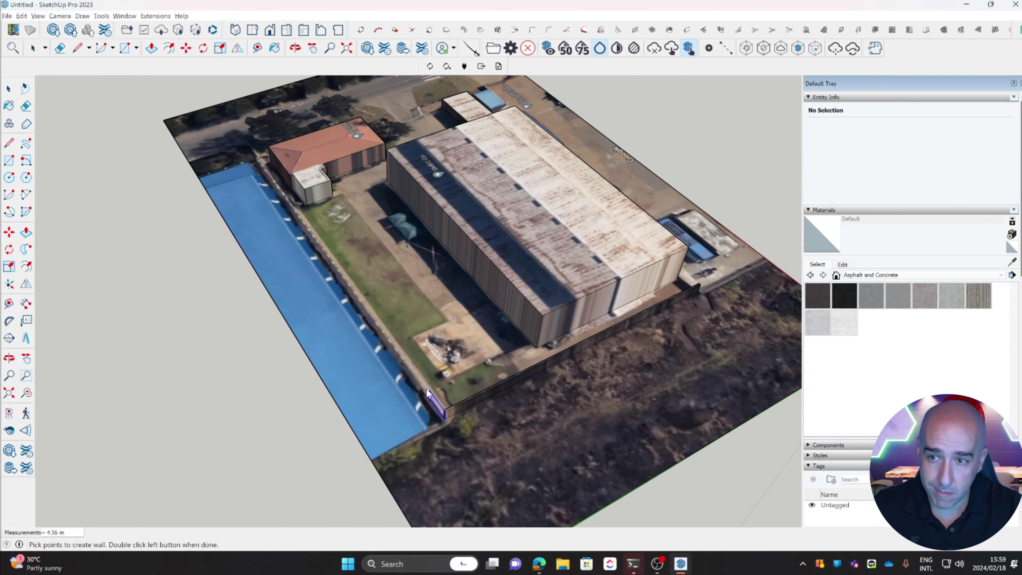
middle_click_drag(392, 345, 527, 454, "shift")
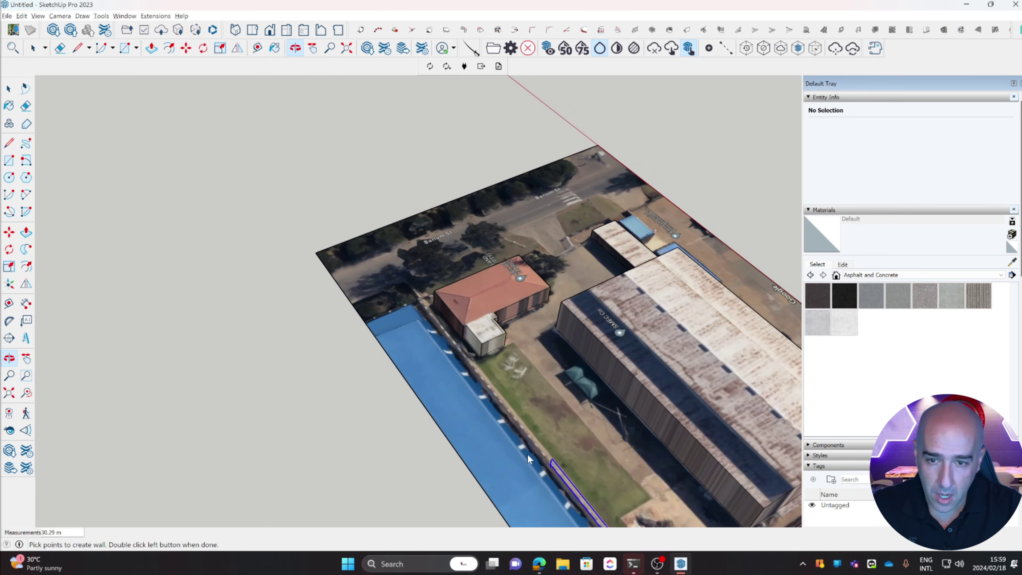
scroll(414, 301, "up", 10)
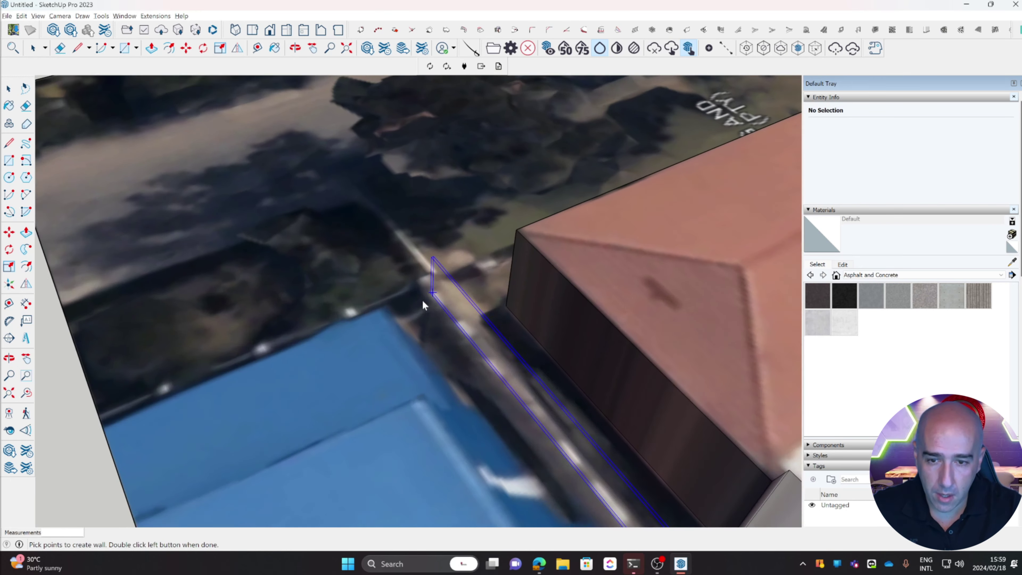
middle_click_drag(422, 302, 483, 318)
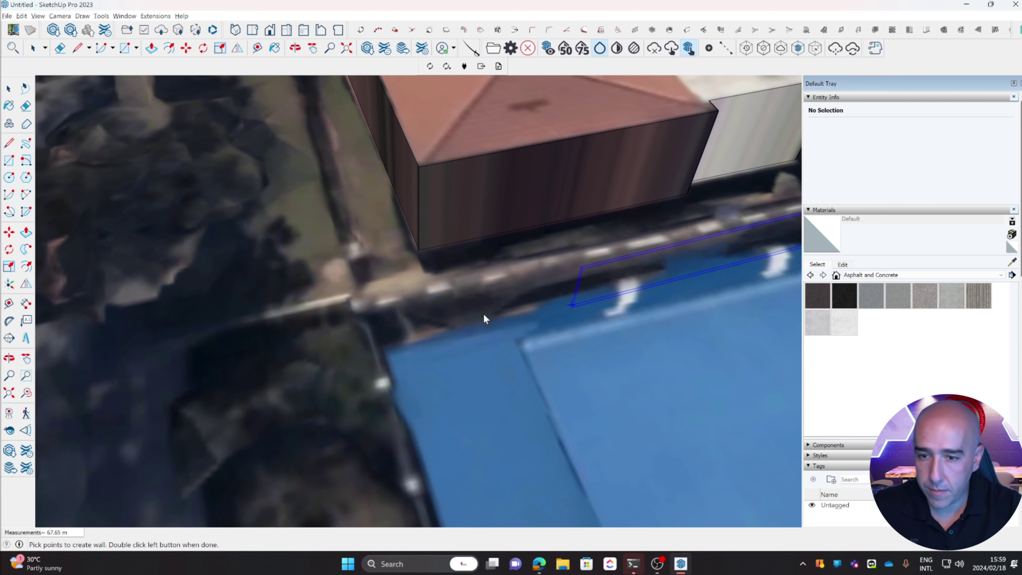
left_click(361, 301)
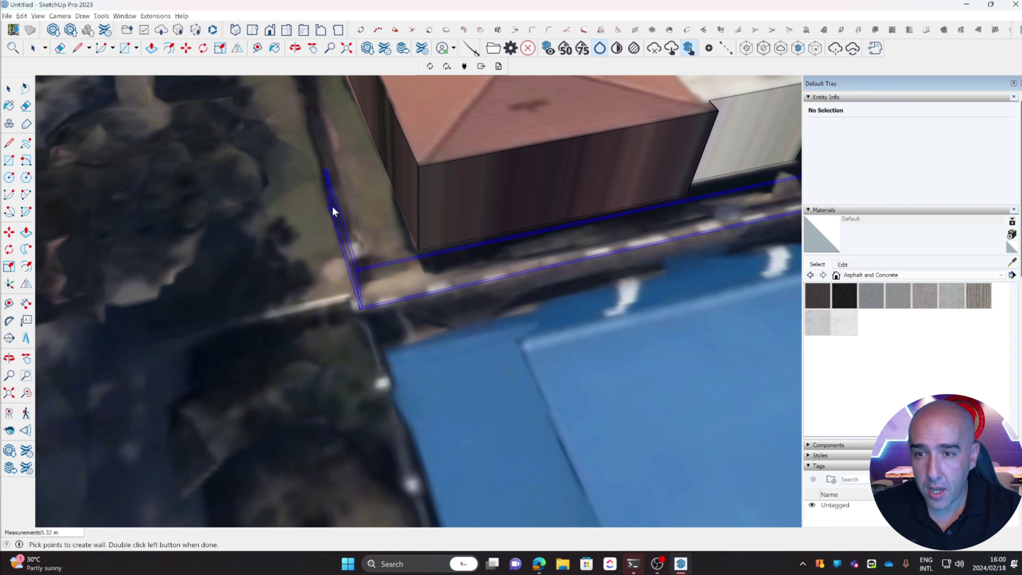
Continue the wall along the front boundary, stepping around the driveway entrance with segments about 6.15 m, 3.60 m and 12.65 m long to the far corner.
middle_click_drag(324, 182, 317, 309)
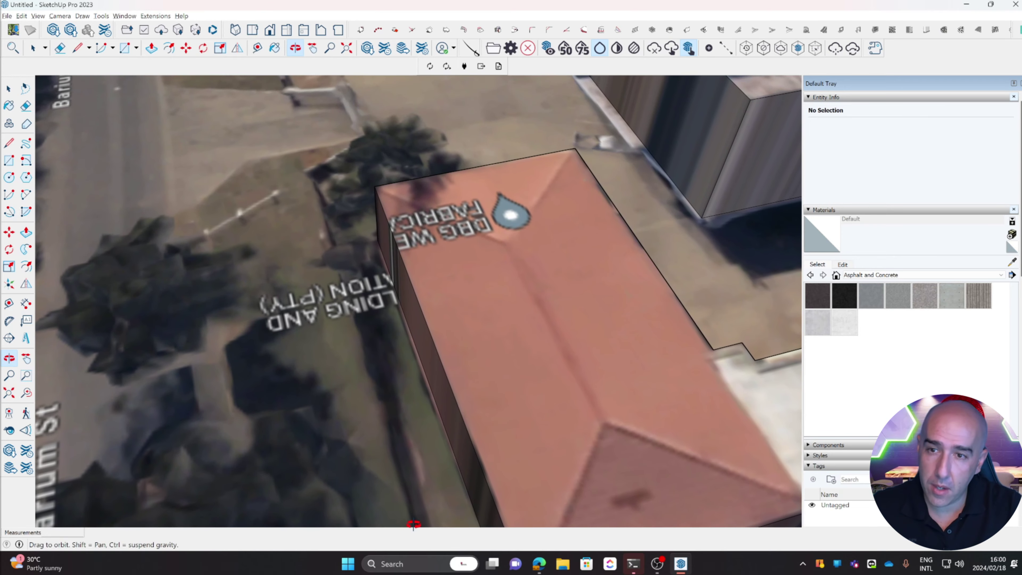
middle_click_drag(321, 202, 514, 272)
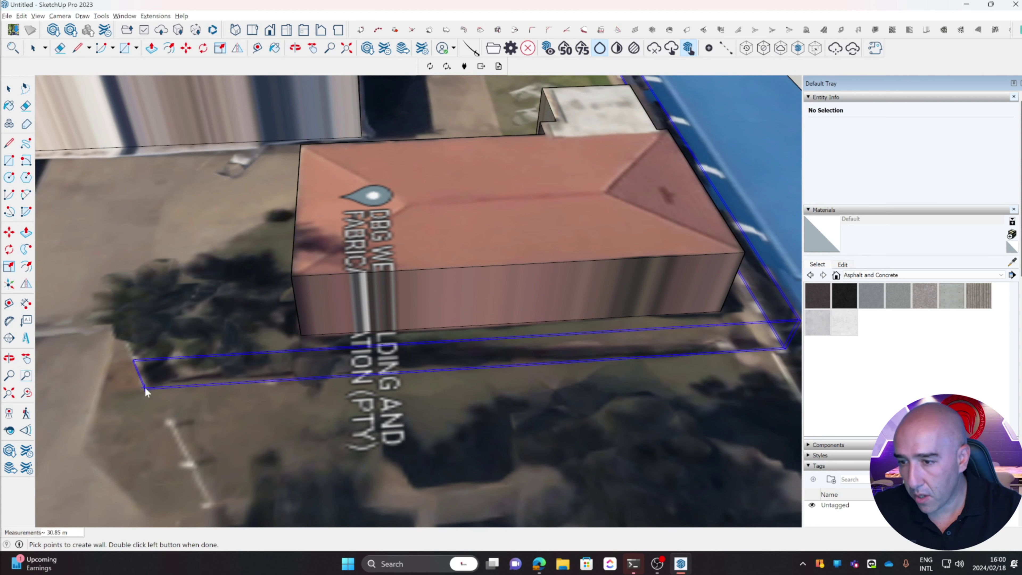
middle_click_drag(99, 399, 568, 407)
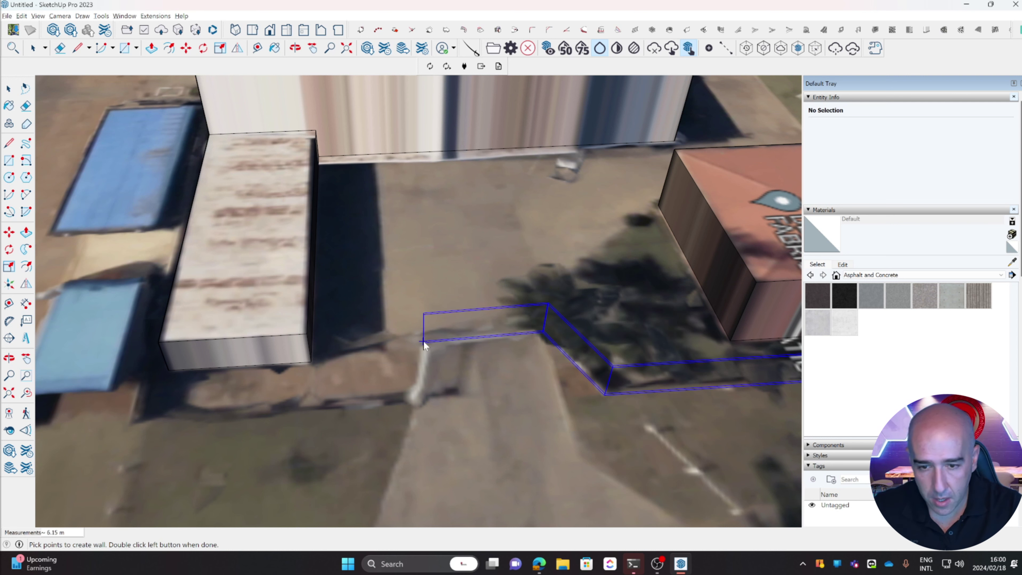
left_click(423, 341)
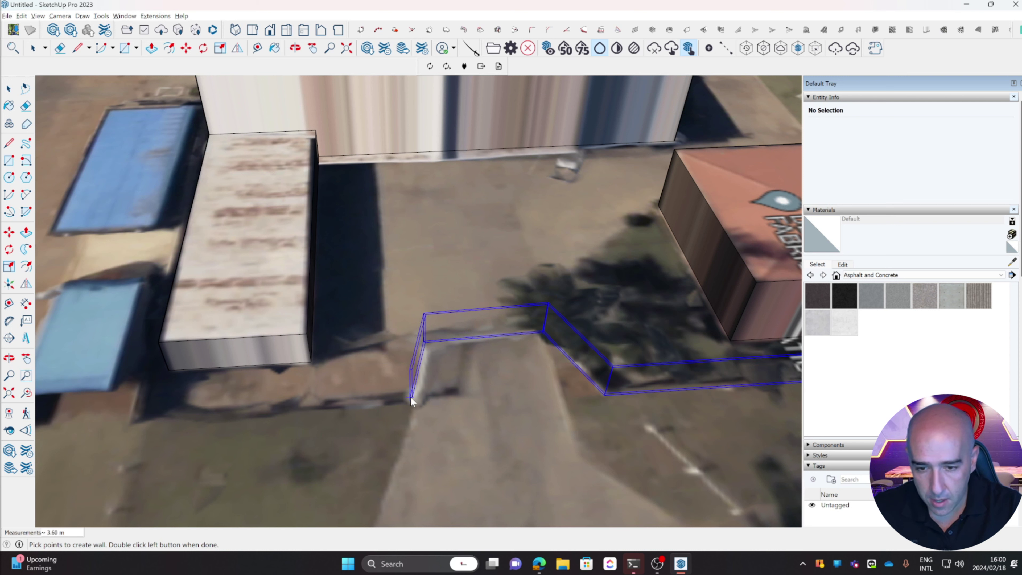
left_click(411, 399)
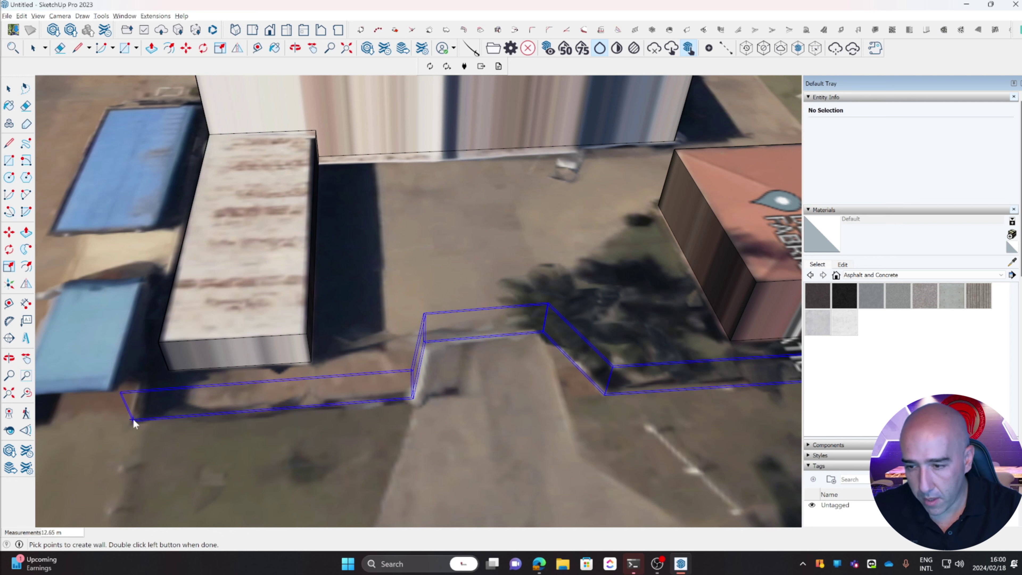
left_click(133, 421)
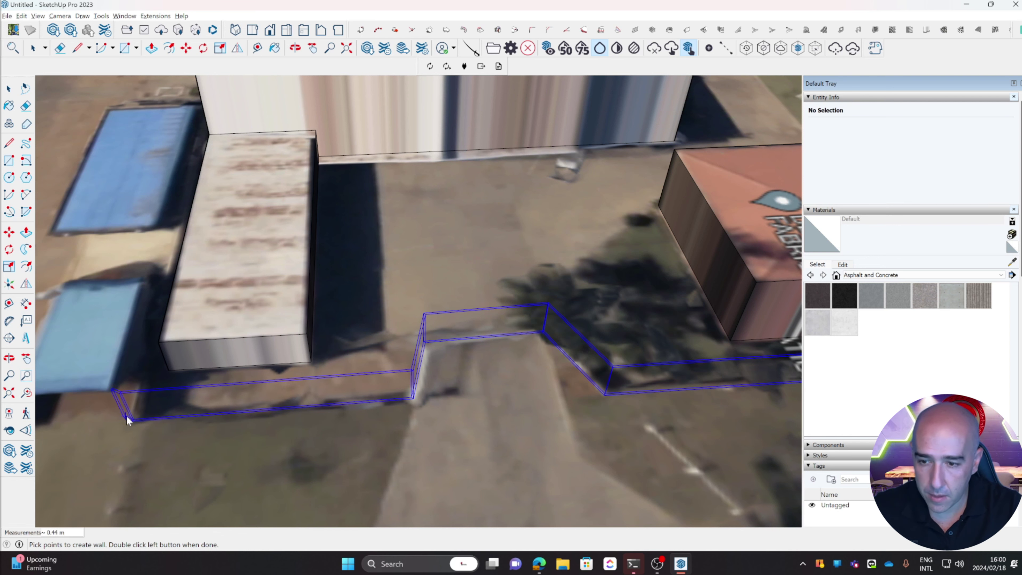
Run the wall along the warehouse's remaining long side back to the rear wall's other end and finish it there.
middle_click_drag(127, 420, 562, 299)
scroll(561, 299, "up", 5)
scroll(547, 315, "up", 1)
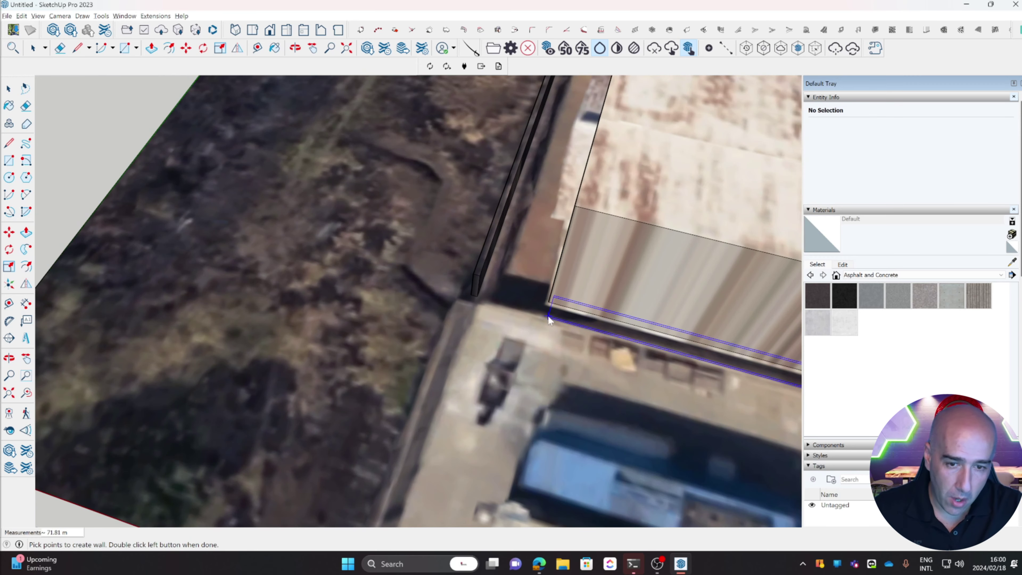
double_click(471, 296)
scroll(519, 298, "down", 3)
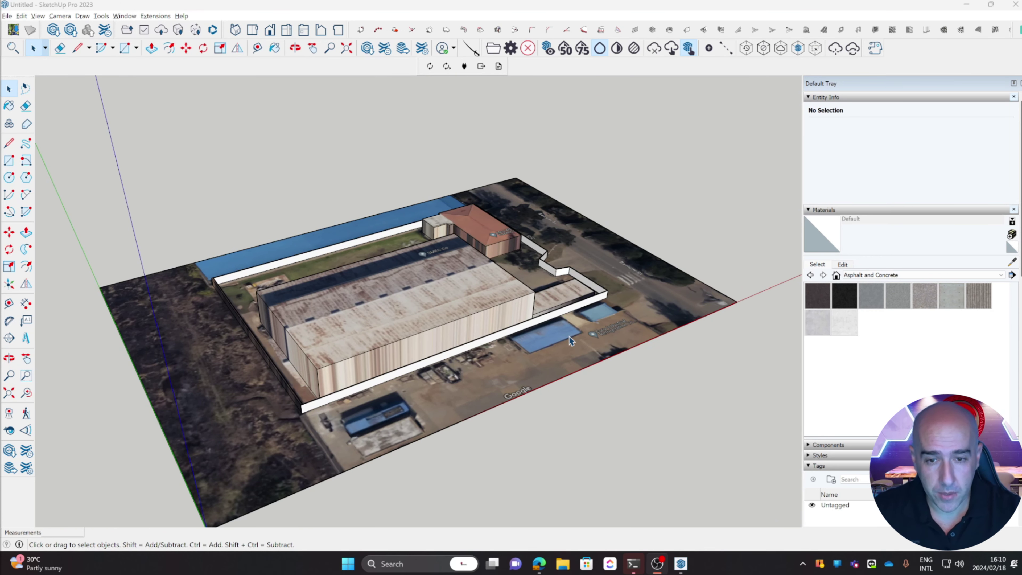
Switch to the Edge browser and check the DS-2TD2617-10/QA camera's thermal field of view and its datasheet detection ranges.
left_click(542, 572)
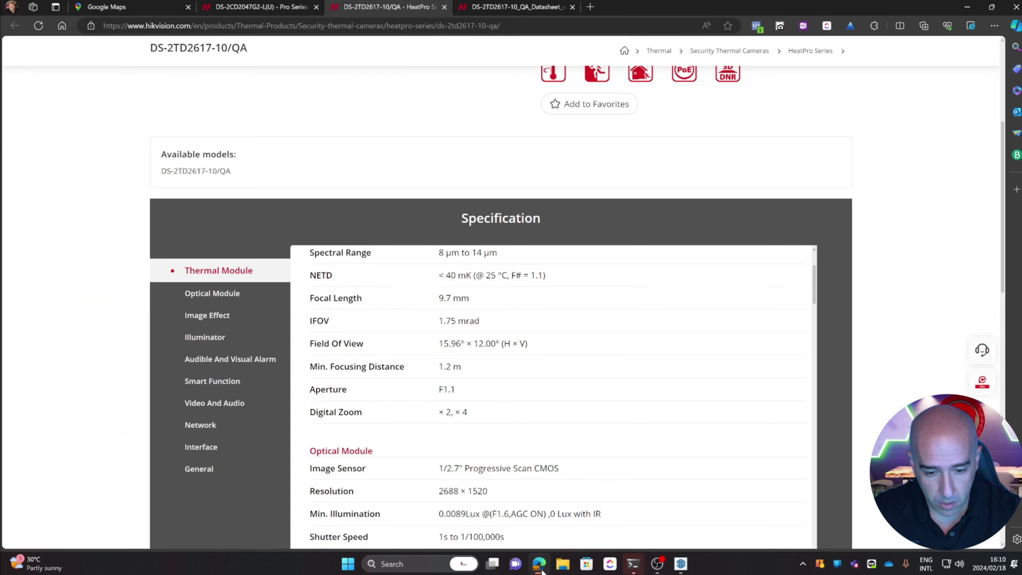
scroll(544, 377, "up", 1)
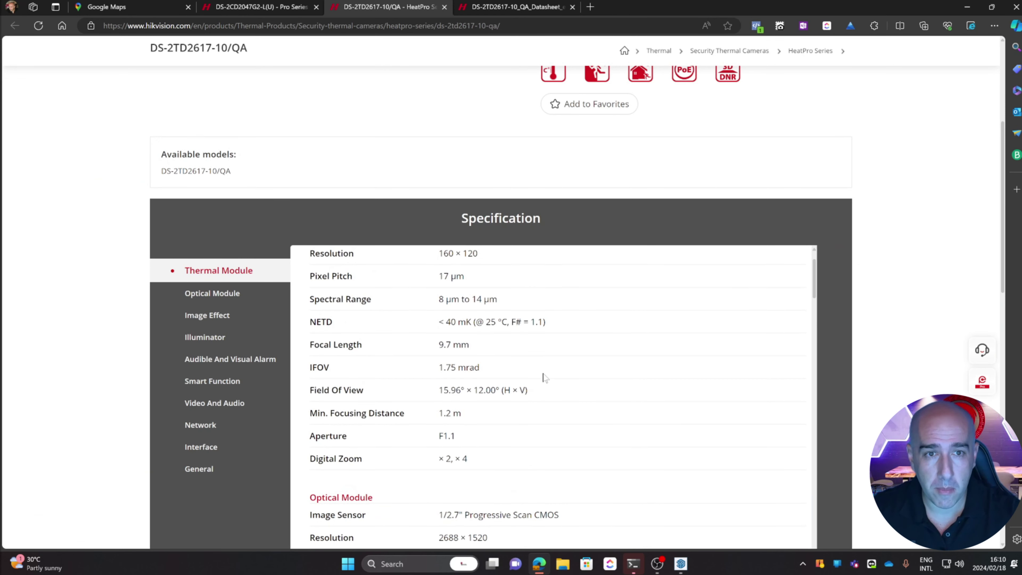
scroll(535, 379, "down", 2)
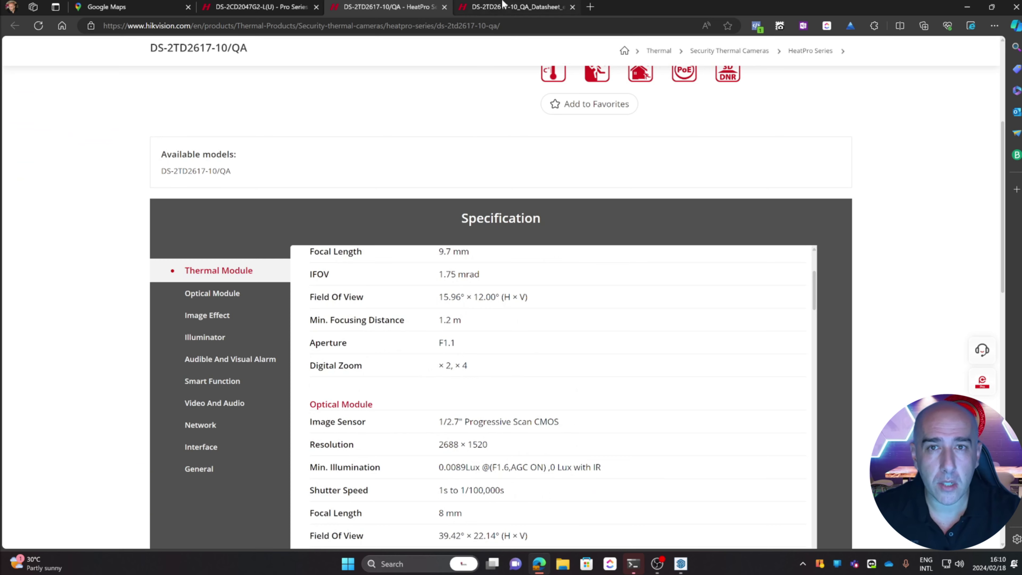
left_click(504, 9)
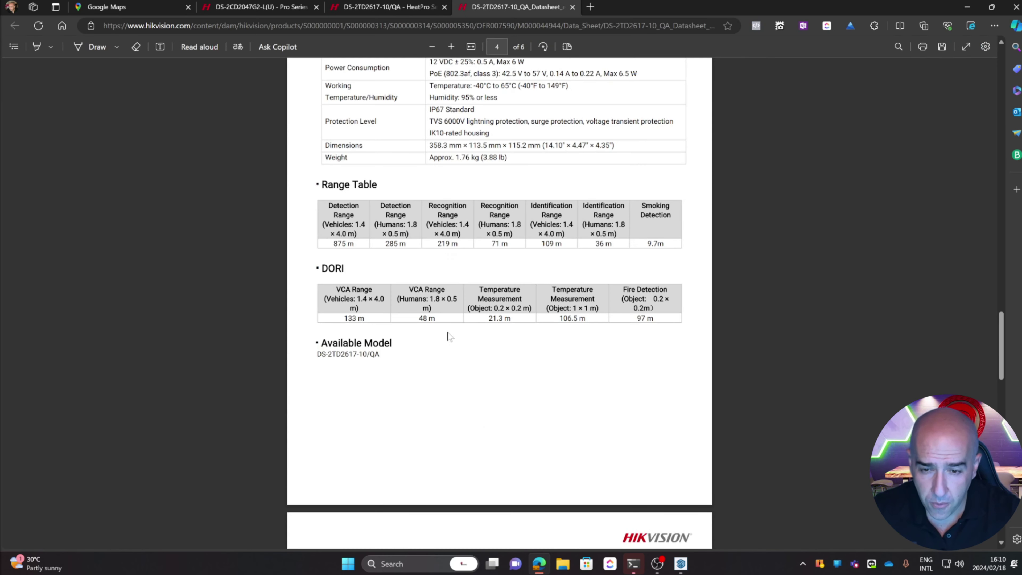
left_click(415, 9)
scroll(462, 333, "up", 3)
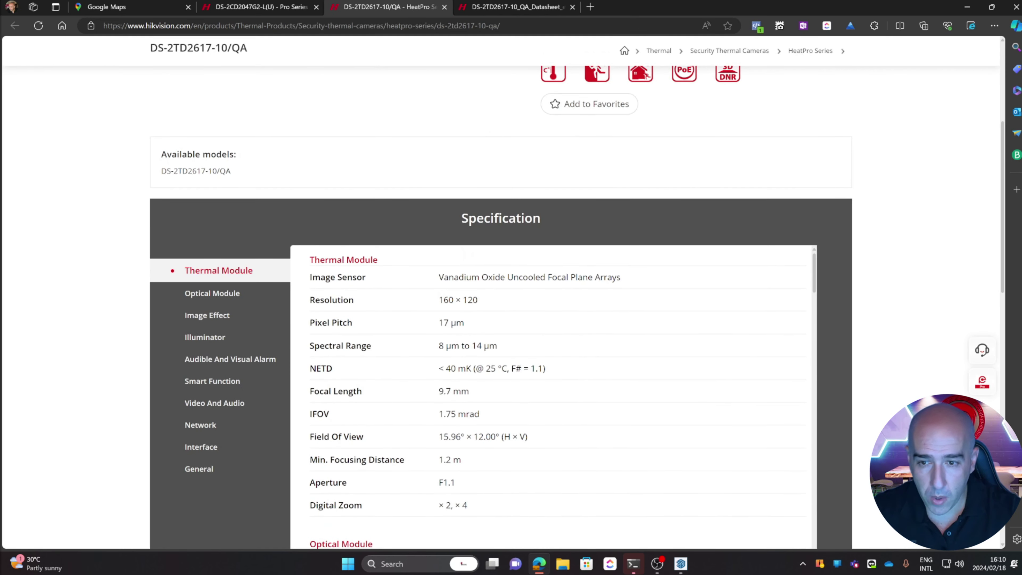
scroll(372, 270, "down", 1)
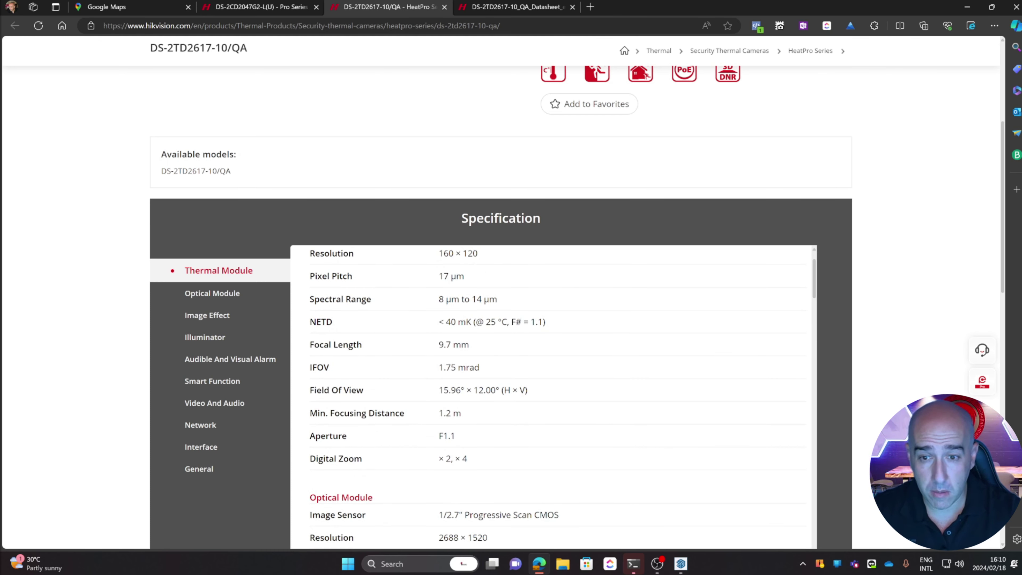
scroll(451, 363, "up", 1)
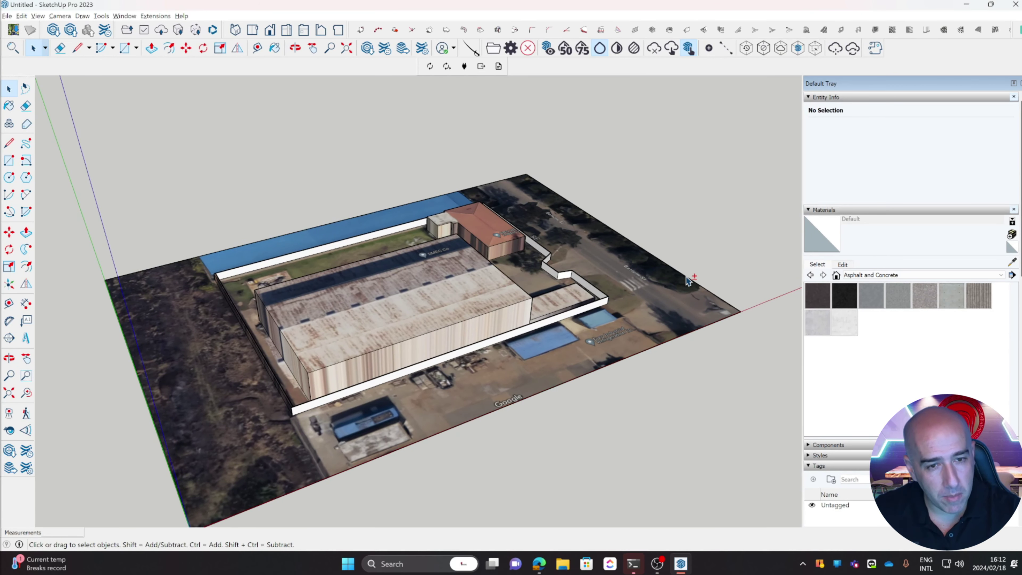
Switch back to SketchUp and draw a flat horizontal pie sector of about 16° from a point on the red axis beyond the site map.
mouse_move(547, 306)
left_mouse_down()
mouse_move(597, 333)
mouse_move(282, 306)
mouse_move(226, 342)
mouse_move(337, 379)
left_mouse_up()
key("space")
left_click(25, 211)
left_click(431, 377)
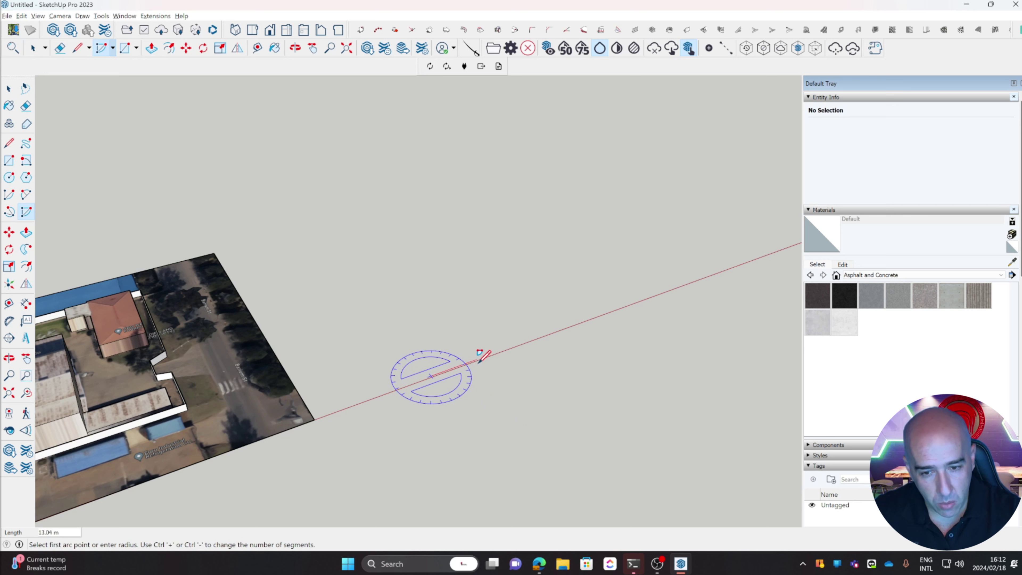
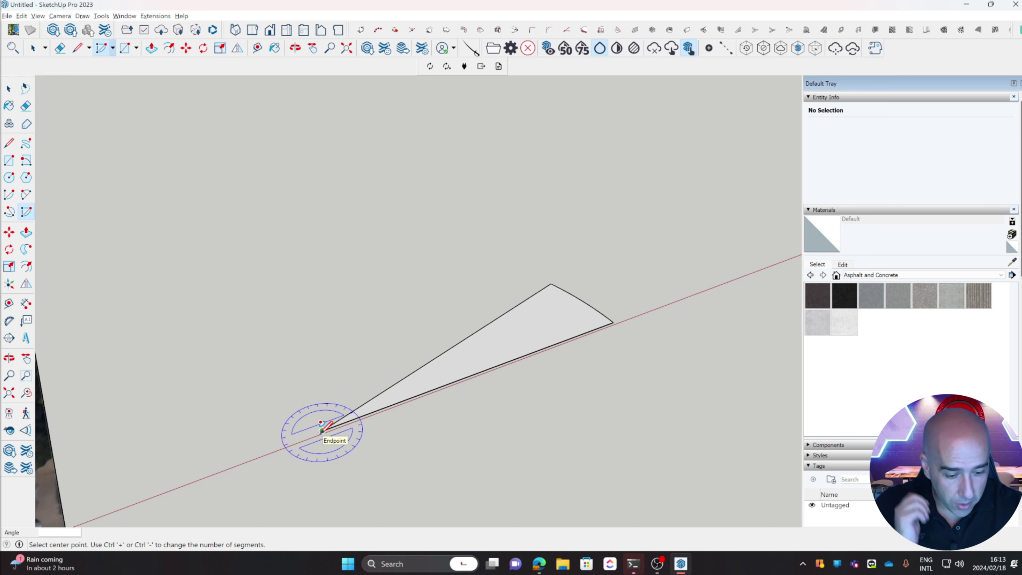
Draw a vertical 12° pie sector locked to the green axis, sharing the horizontal sector's apex and its edge beside the red axis.
key("Left")
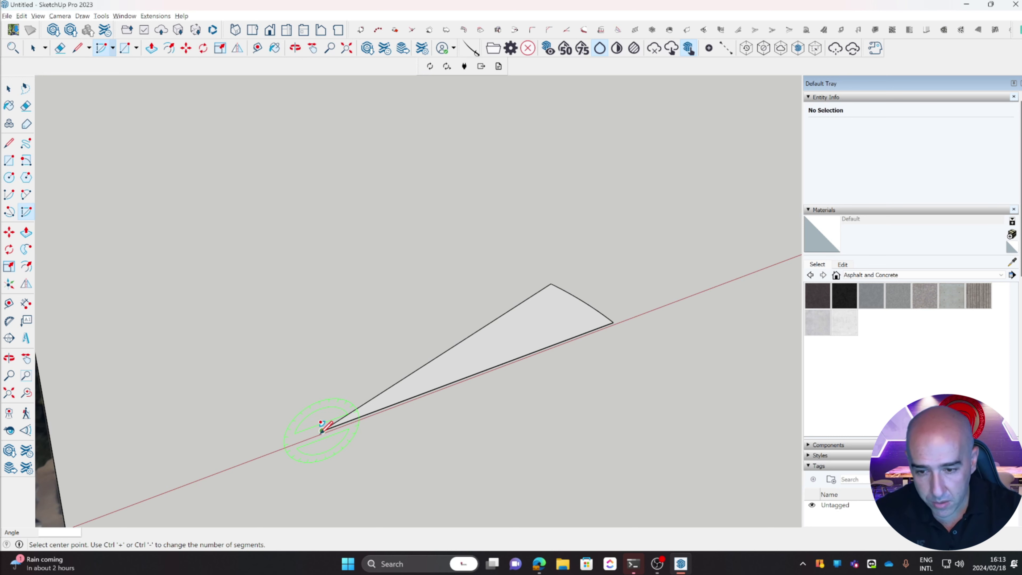
left_click(322, 430)
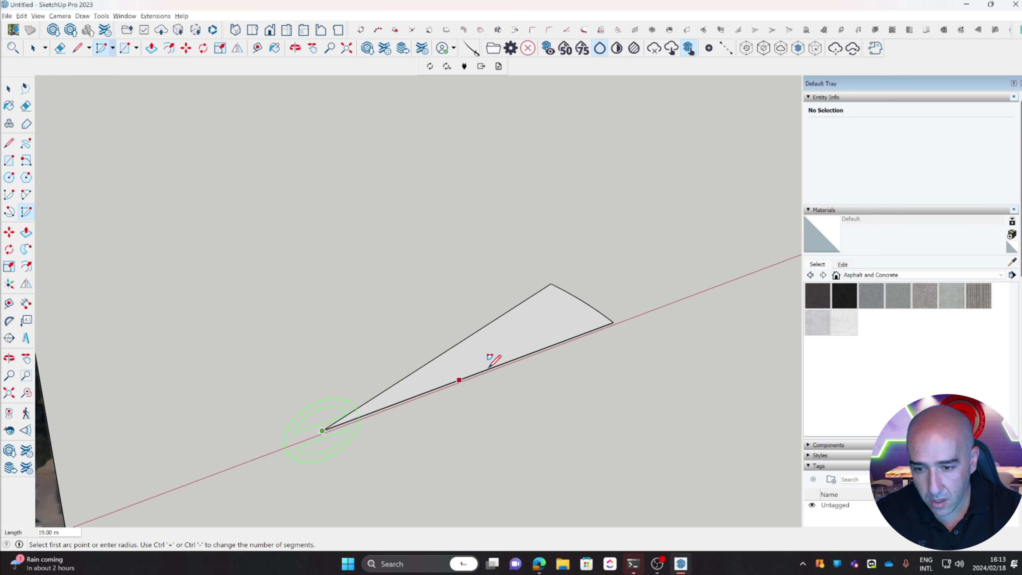
left_click(613, 322)
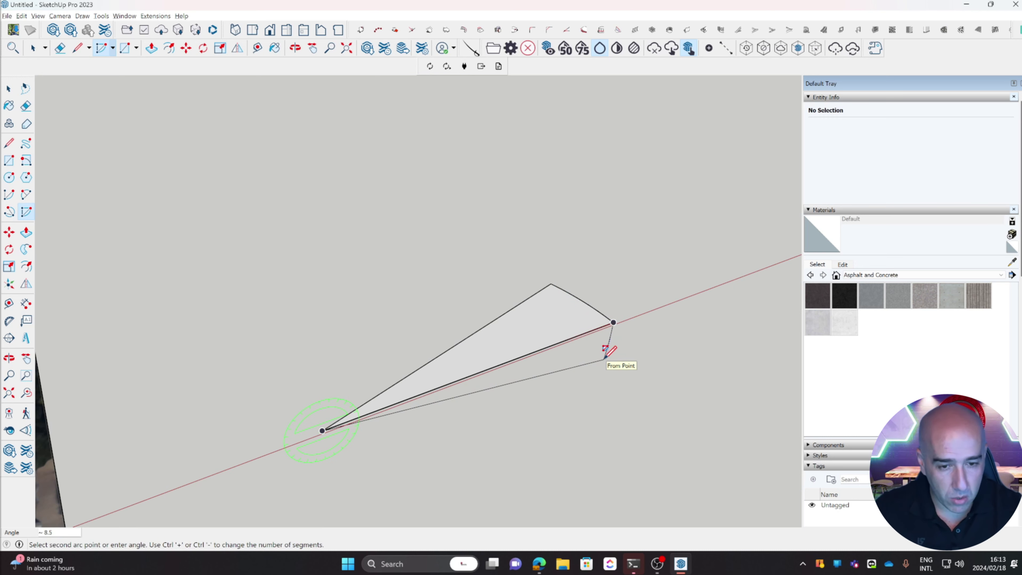
type("12")
key("Return")
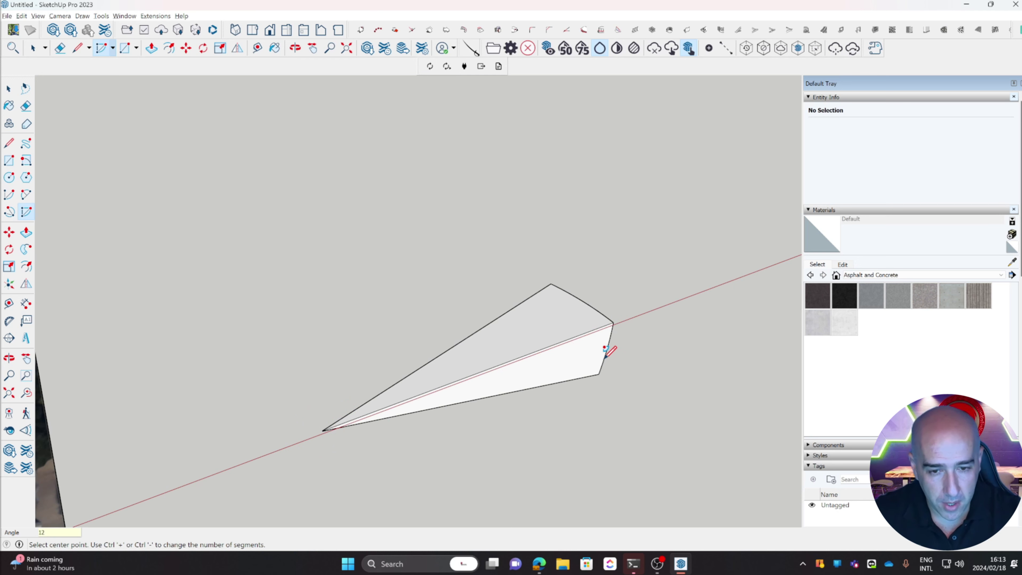
Rotate a copy of the vertical sector about the shared apex by about 16° onto the horizontal sector's opposite edge.
left_click(36, 49)
middle_click_drag(585, 370, 453, 411)
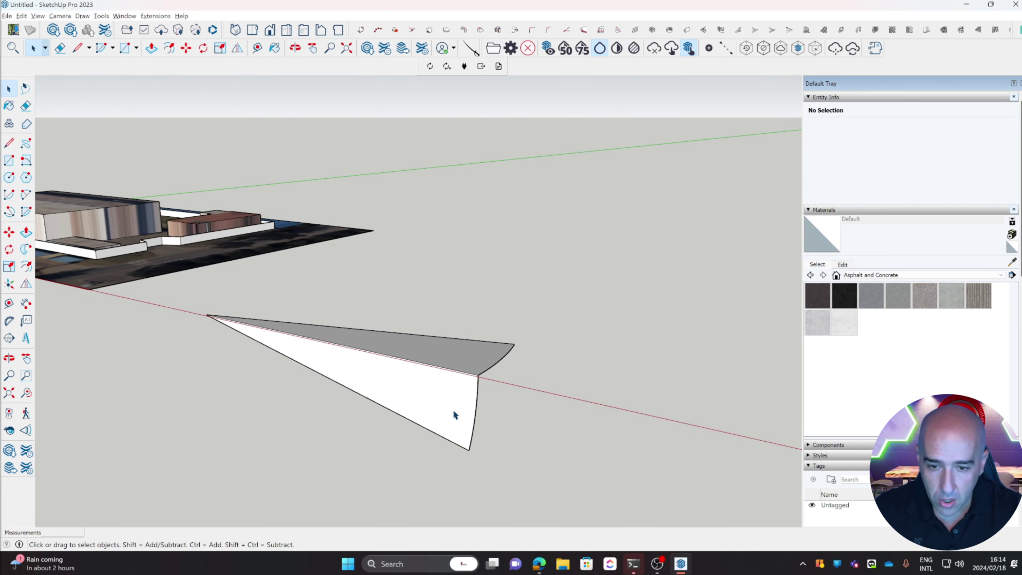
double_click(422, 388)
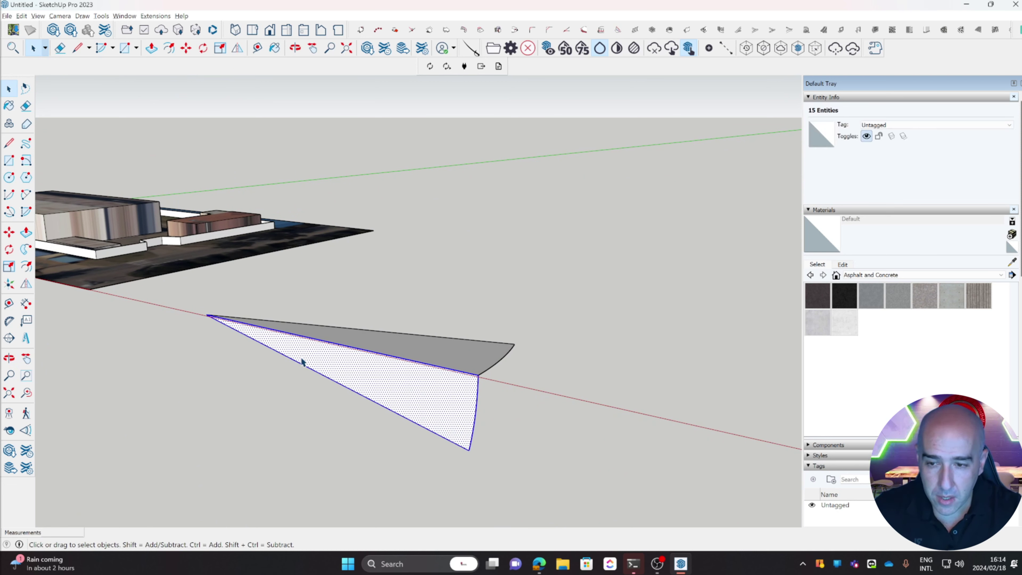
key("q")
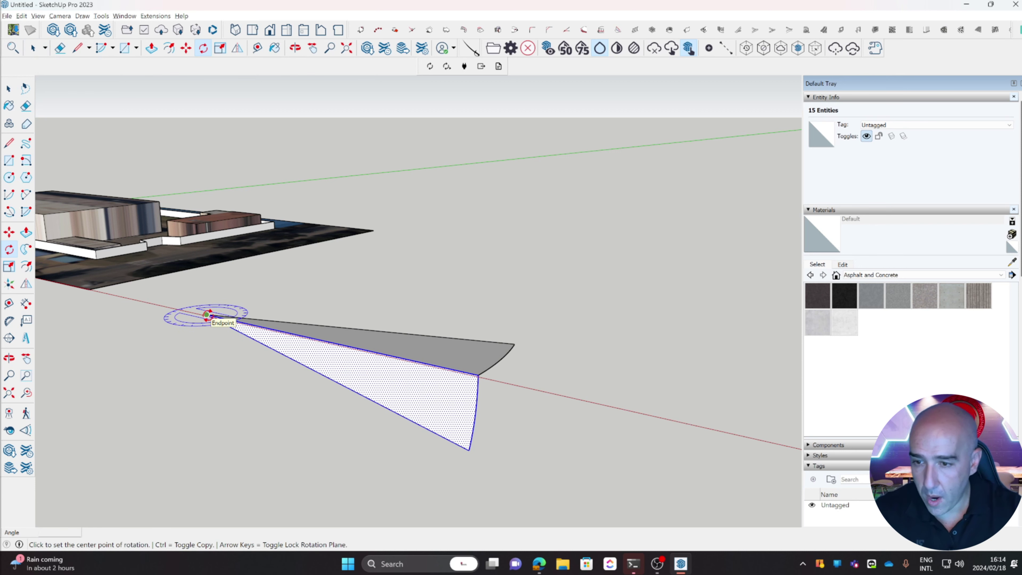
left_click(207, 314)
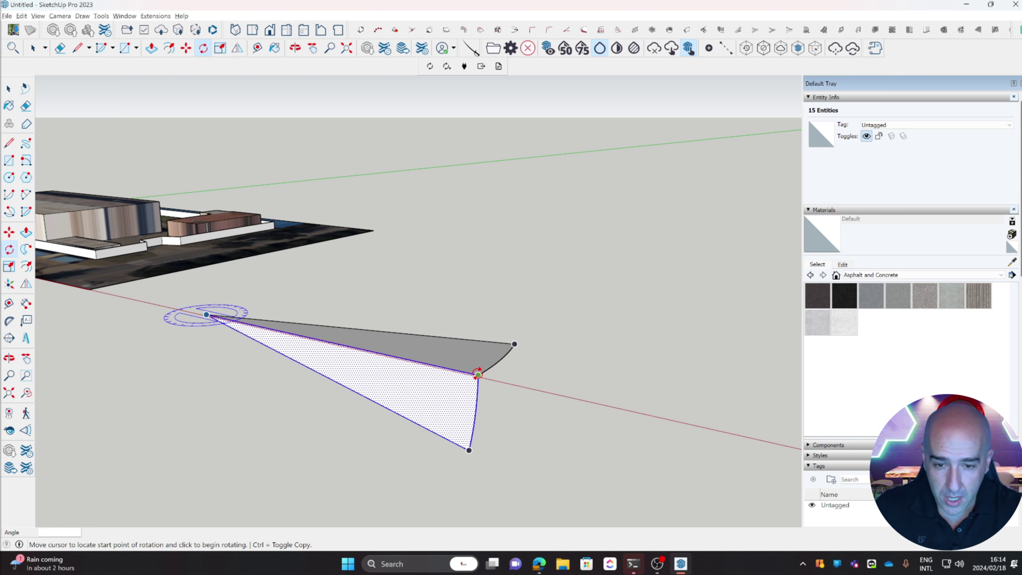
key("ctrl")
left_click(478, 374)
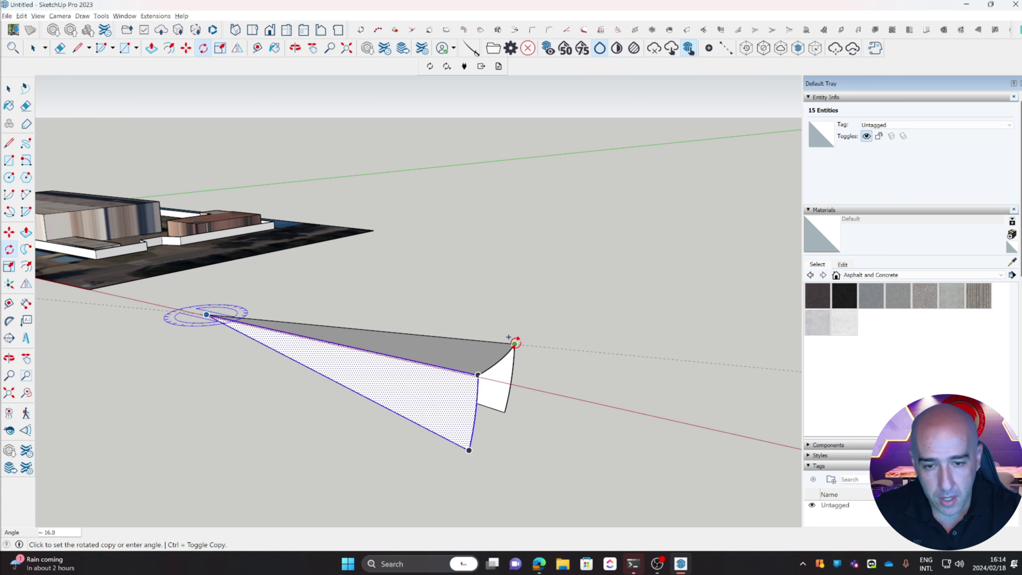
left_click(515, 342)
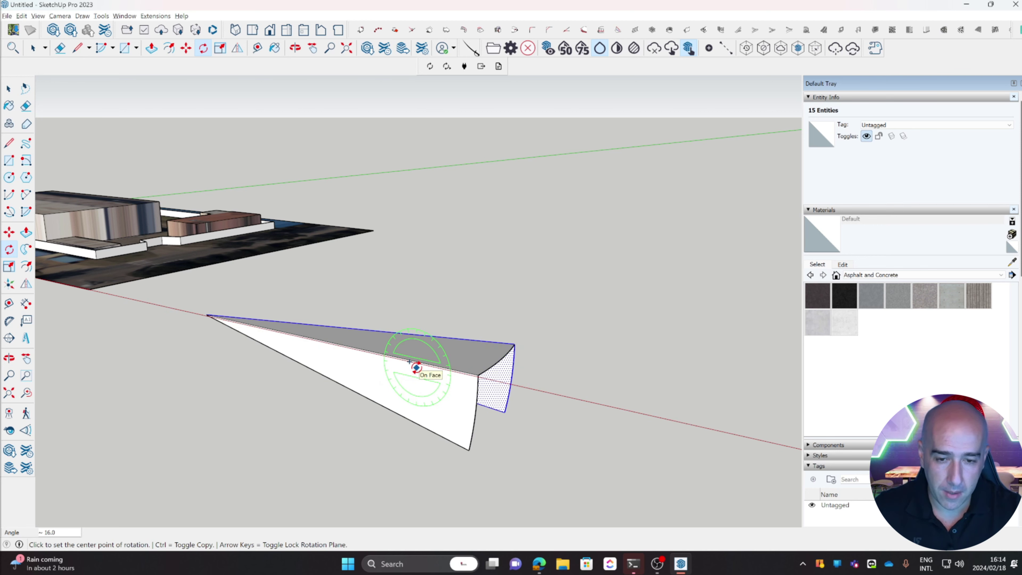
Draw a line between the lower corners of the two vertical sectors to close the underside of the field-of-view volume.
middle_click_drag(449, 368, 356, 345)
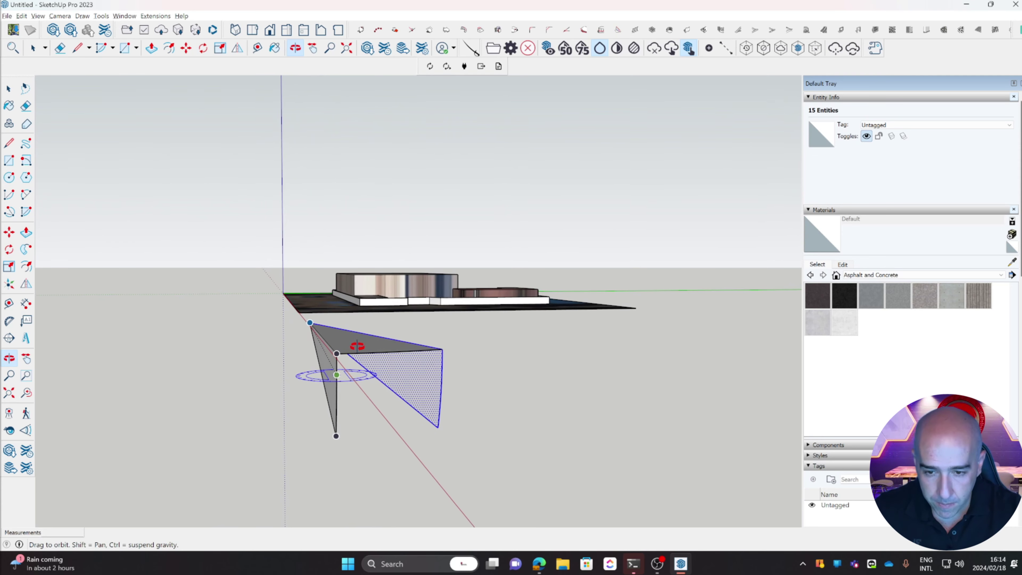
left_click(79, 49)
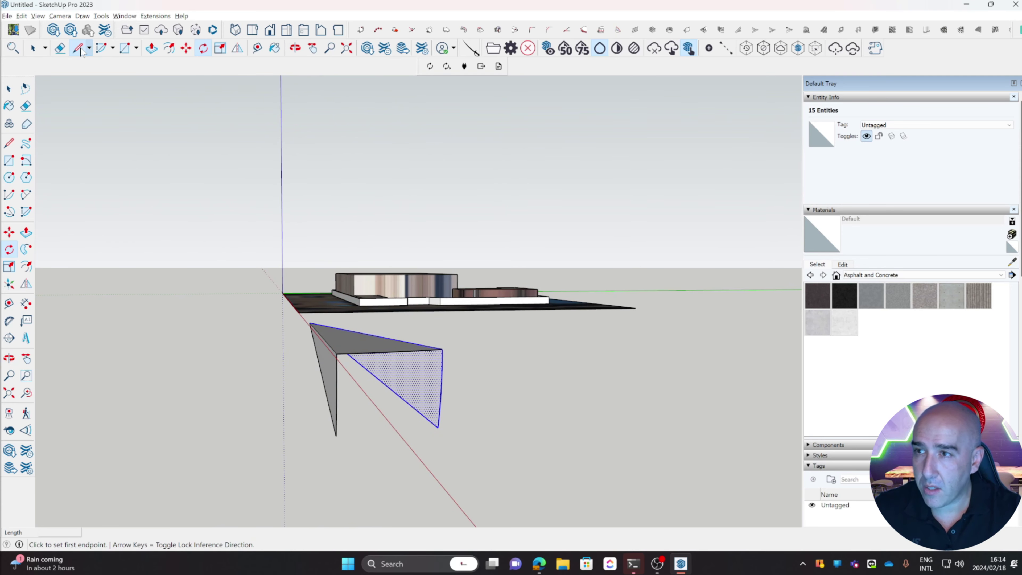
left_click(336, 436)
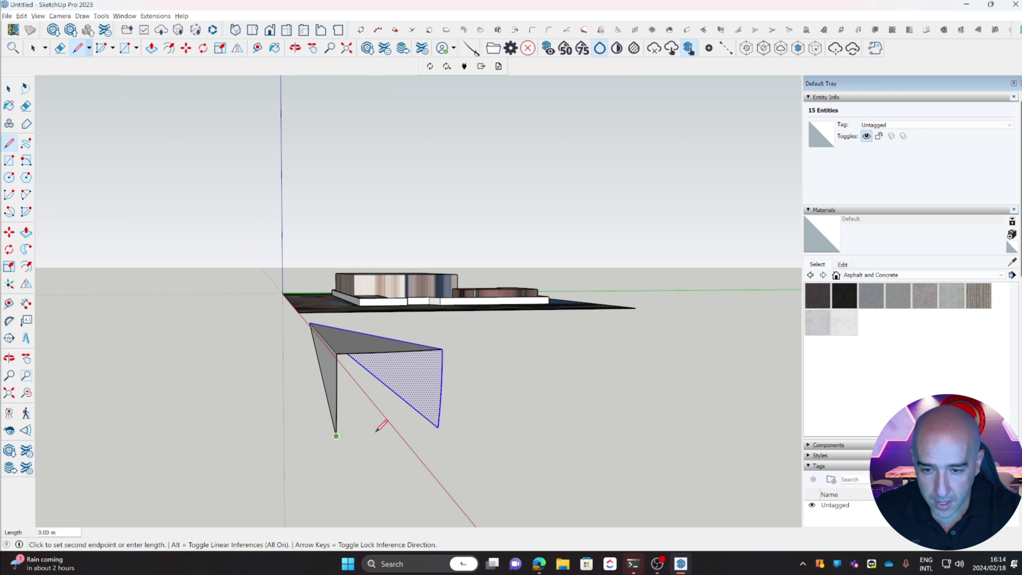
left_click(438, 427)
middle_click_drag(440, 417, 313, 383)
key("l")
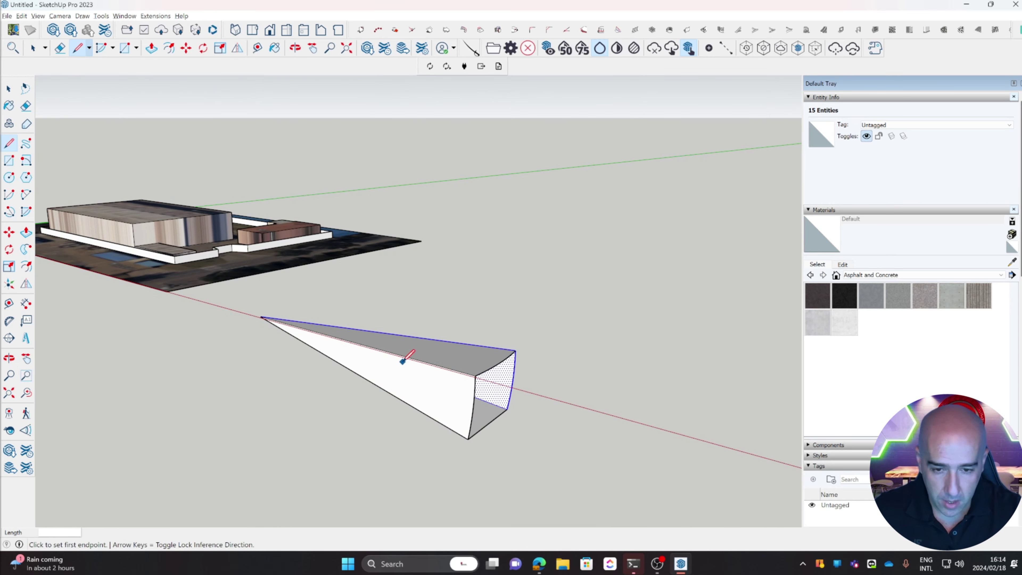
Select all connected faces and edges of the field-of-view volume and make them a group.
left_click(33, 48)
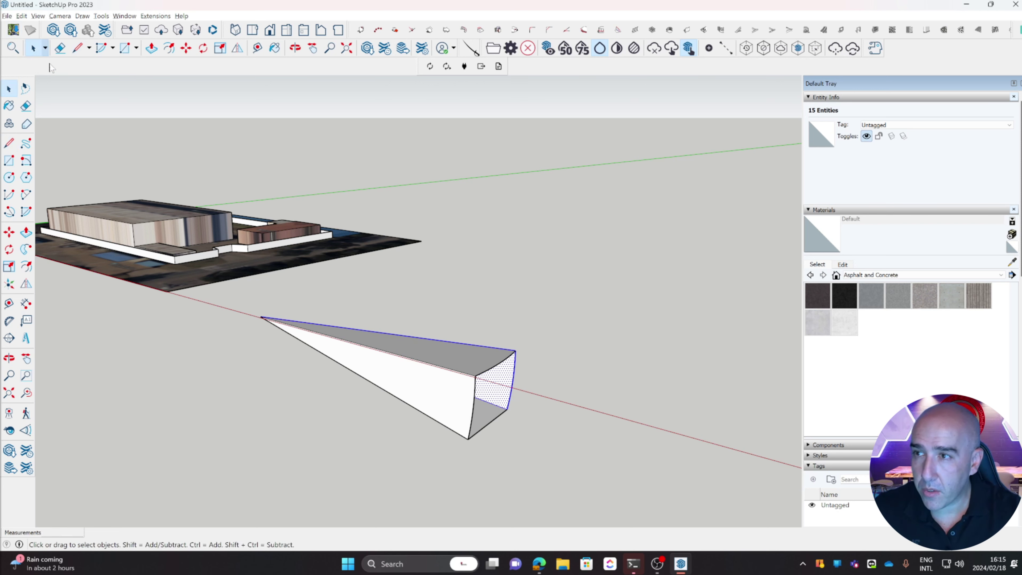
triple_click(418, 374)
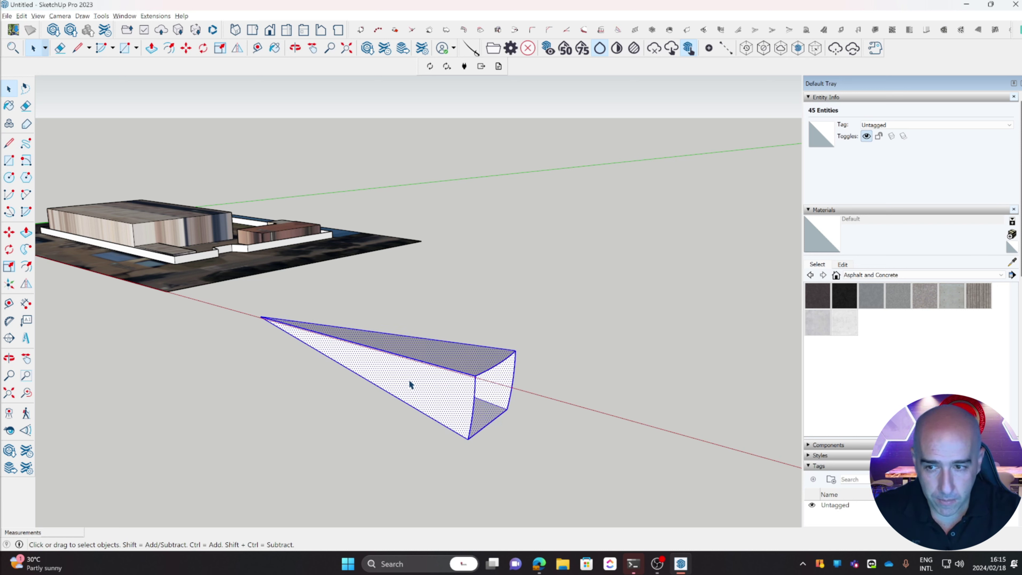
right_click(418, 386)
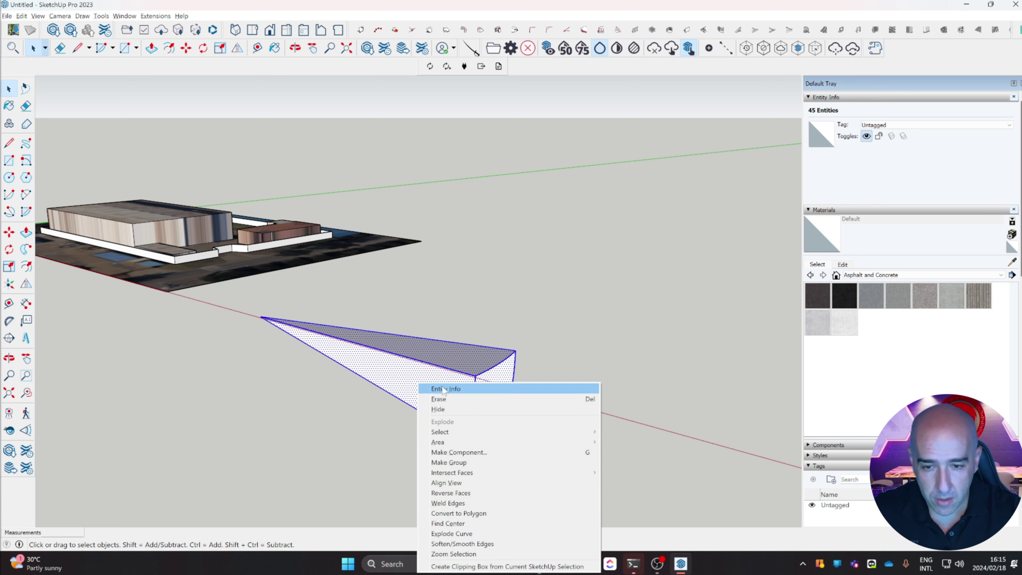
left_click(463, 463)
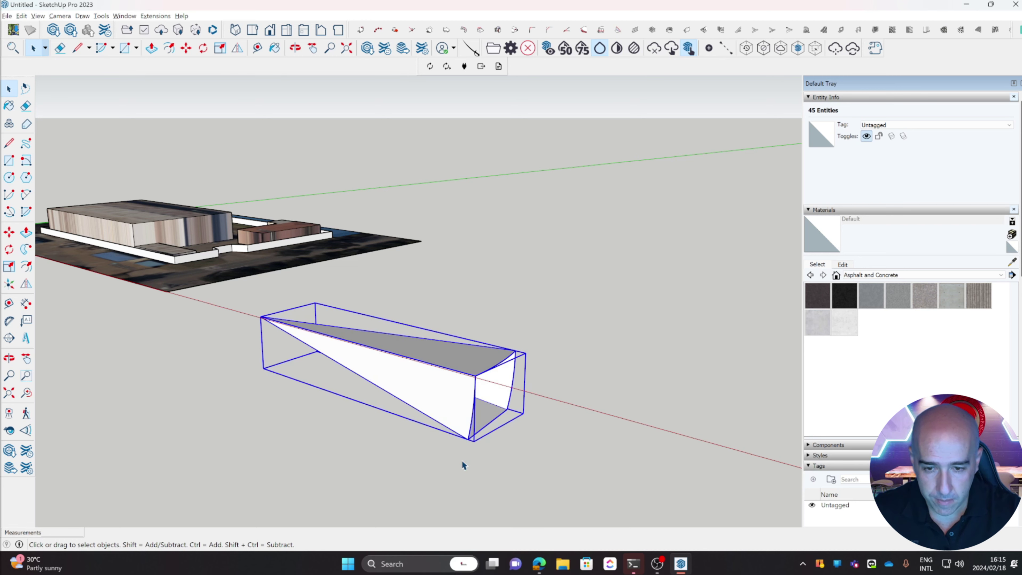
Paint the field-of-view group with the light grey Color M02 from the Colors collection.
middle_click_drag(397, 361, 327, 355)
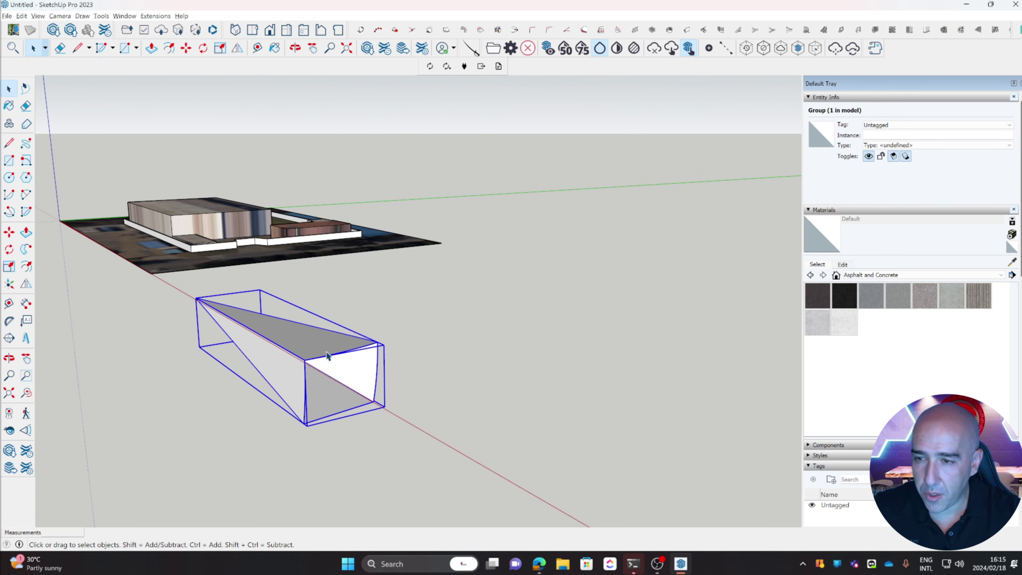
middle_click_drag(253, 362, 360, 416)
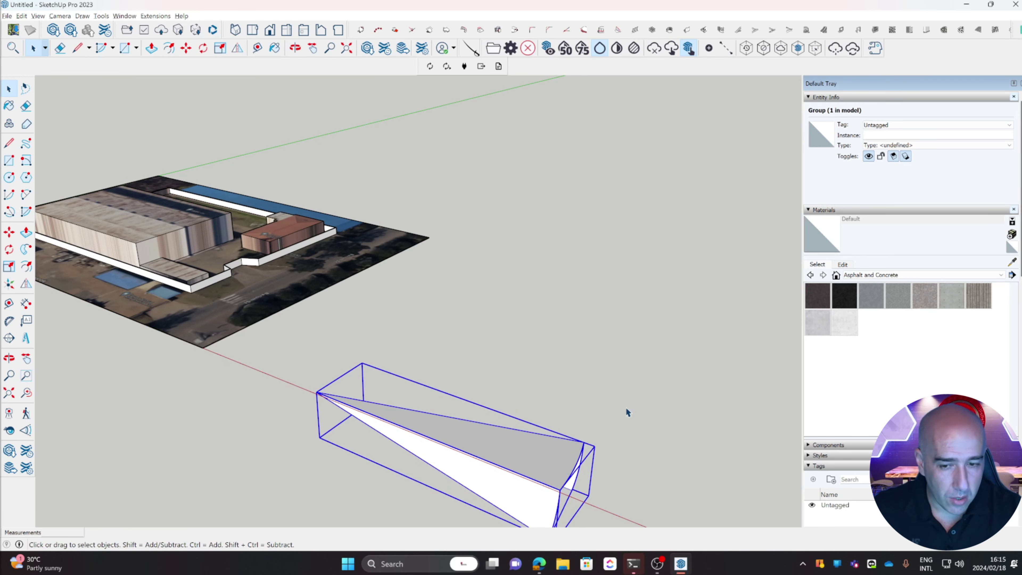
left_click(274, 47)
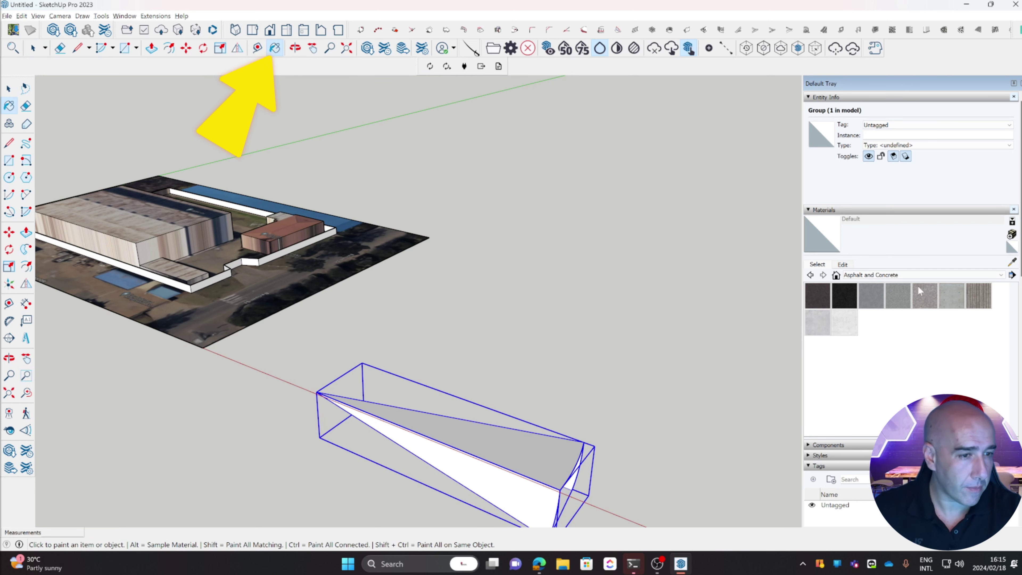
left_click(876, 275)
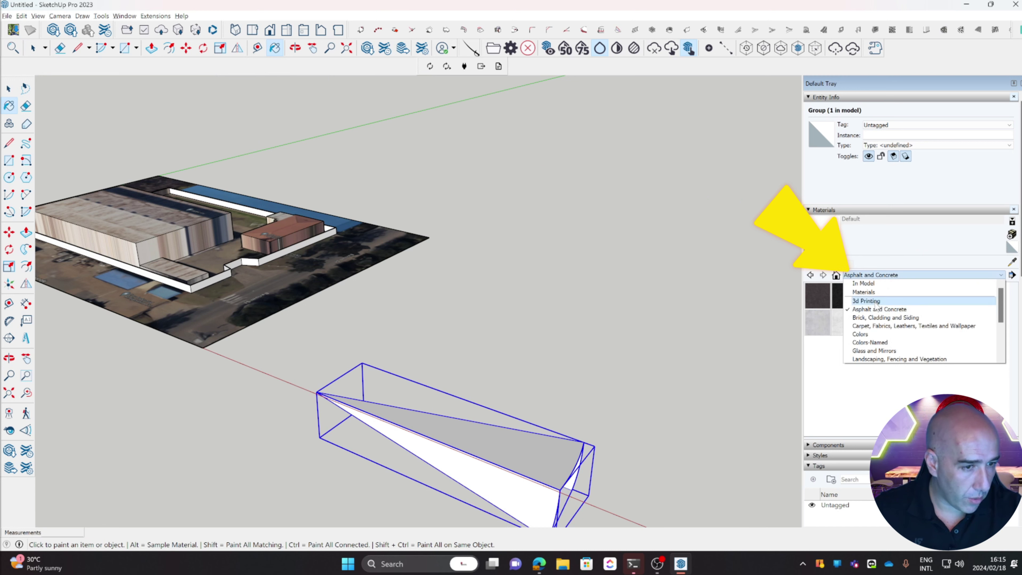
left_click(873, 336)
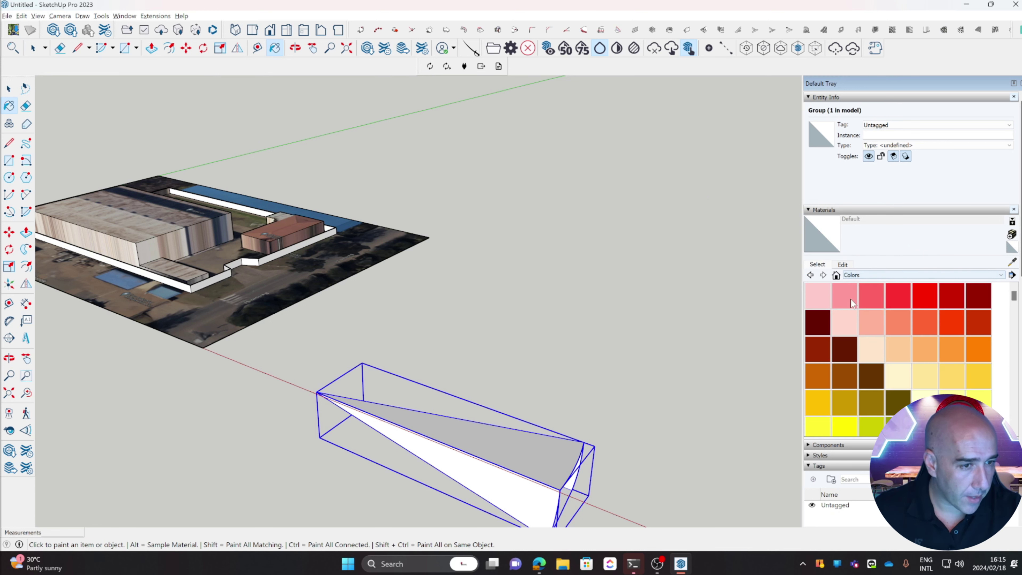
scroll(892, 349, "down", 10)
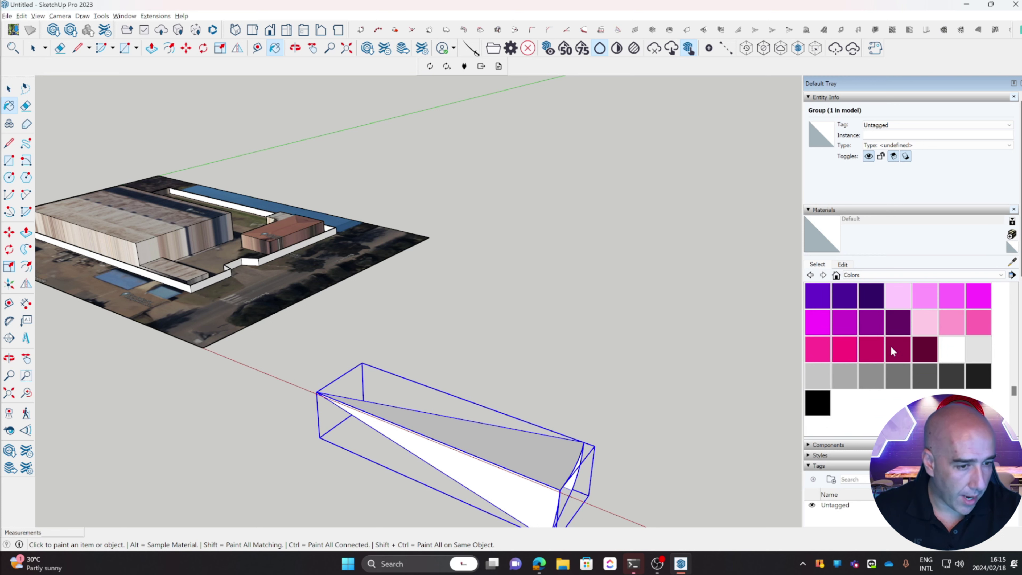
scroll(891, 345, "down", 2)
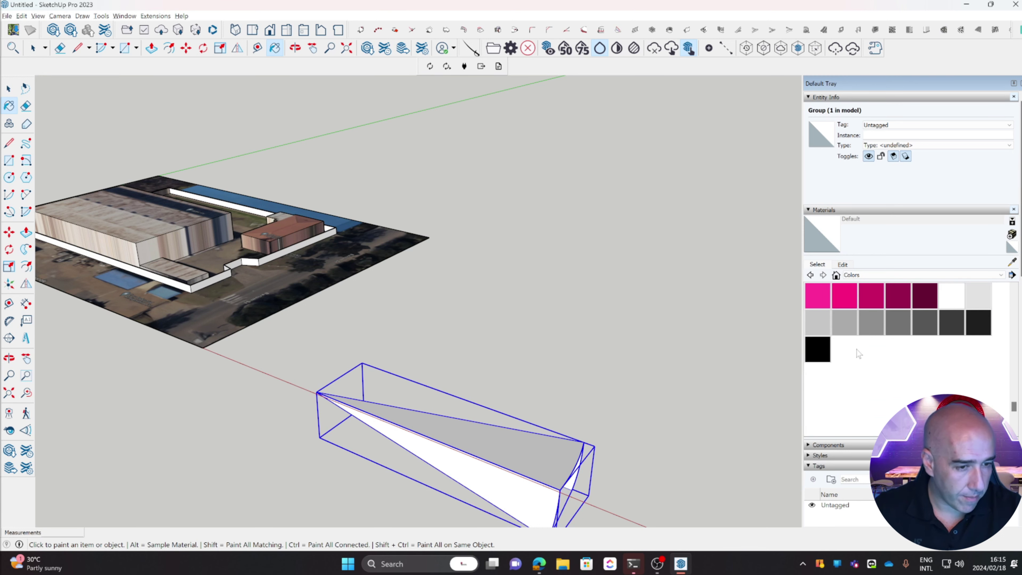
left_click(816, 326)
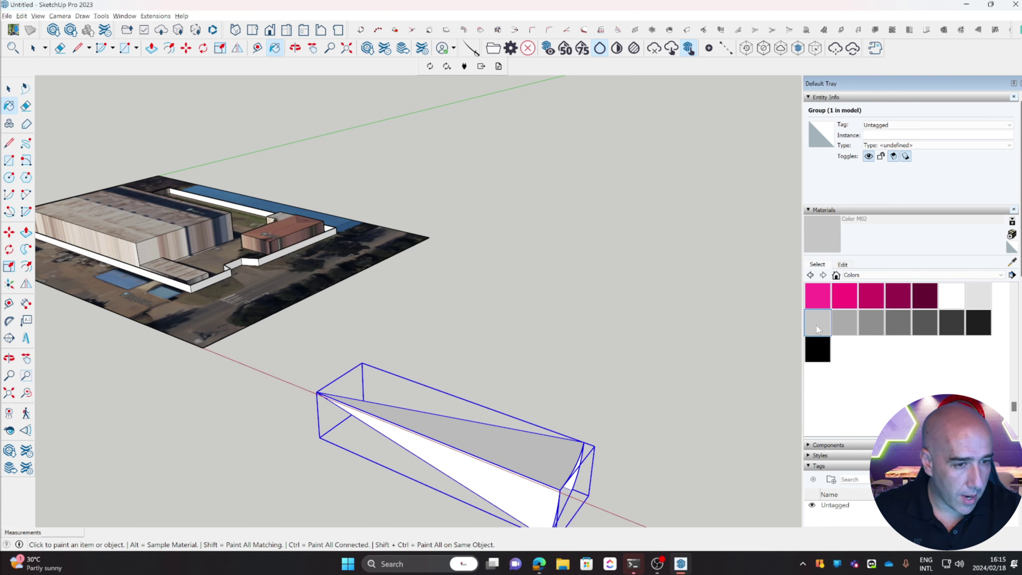
left_click(501, 444)
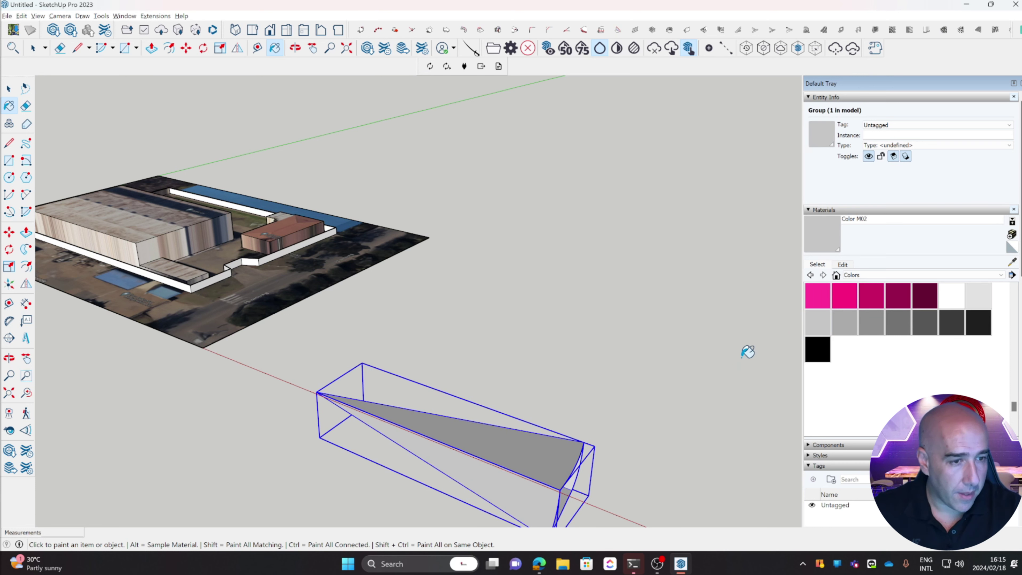
Set the opacity of the Color M02 material to 50 to make the field-of-view volume translucent.
left_click(843, 264)
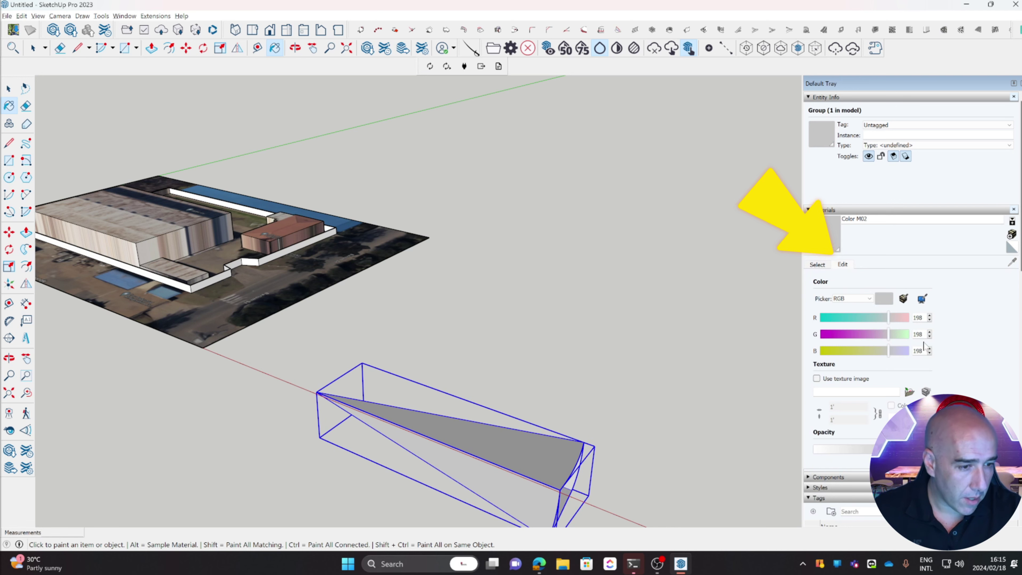
scroll(924, 346, "down", 2)
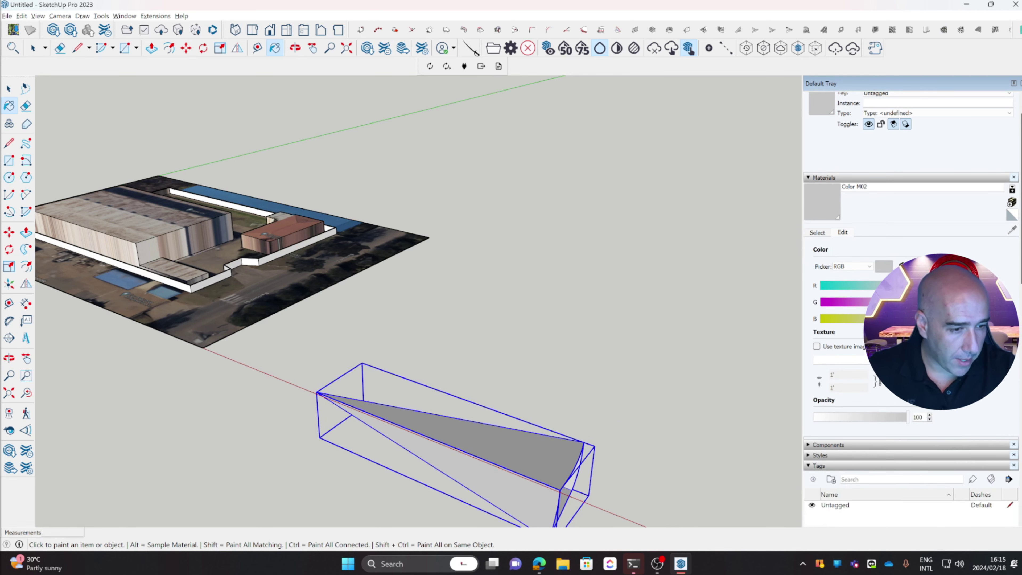
left_click(917, 417)
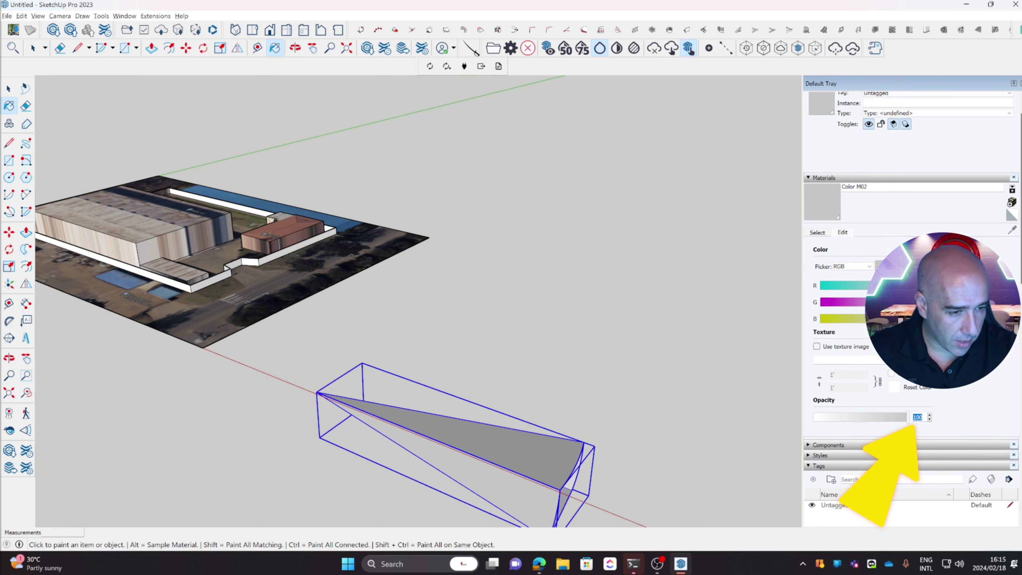
type("50")
key("Return")
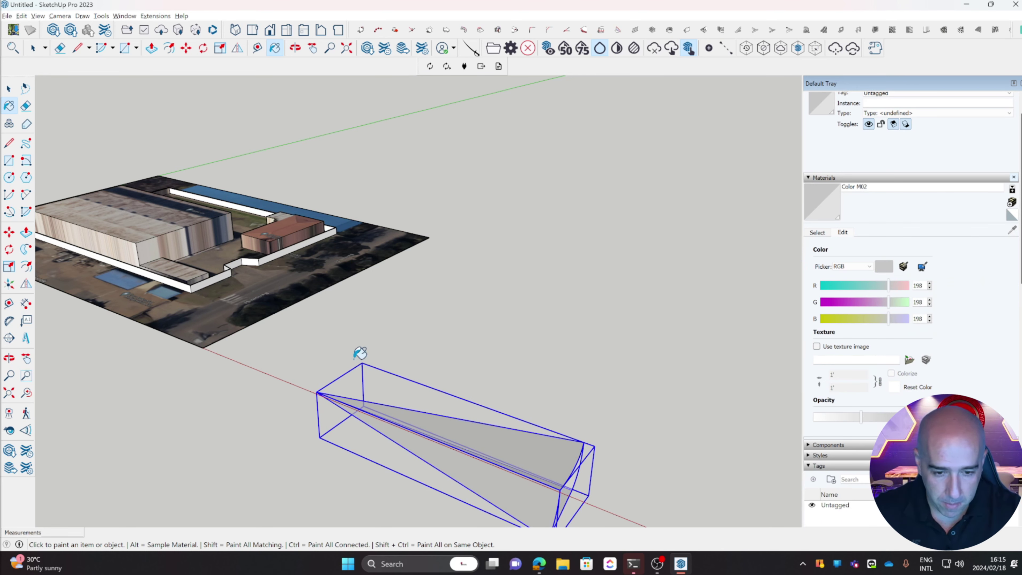
mouse_move(411, 393)
middle_mouse_down()
mouse_move(463, 392)
mouse_move(529, 422)
mouse_move(661, 418)
mouse_move(246, 369)
mouse_move(274, 365)
mouse_move(429, 399)
middle_mouse_up()
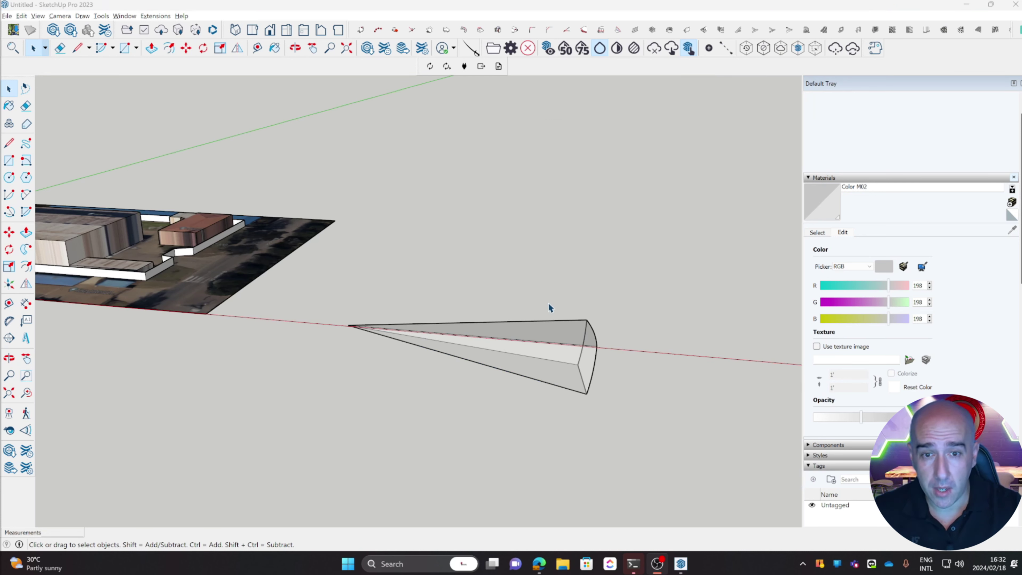
Switch to the Edge browser and check the DS-2CD2047G2-L(U) camera's lens field-of-view angles and DORI distances.
left_click(539, 565)
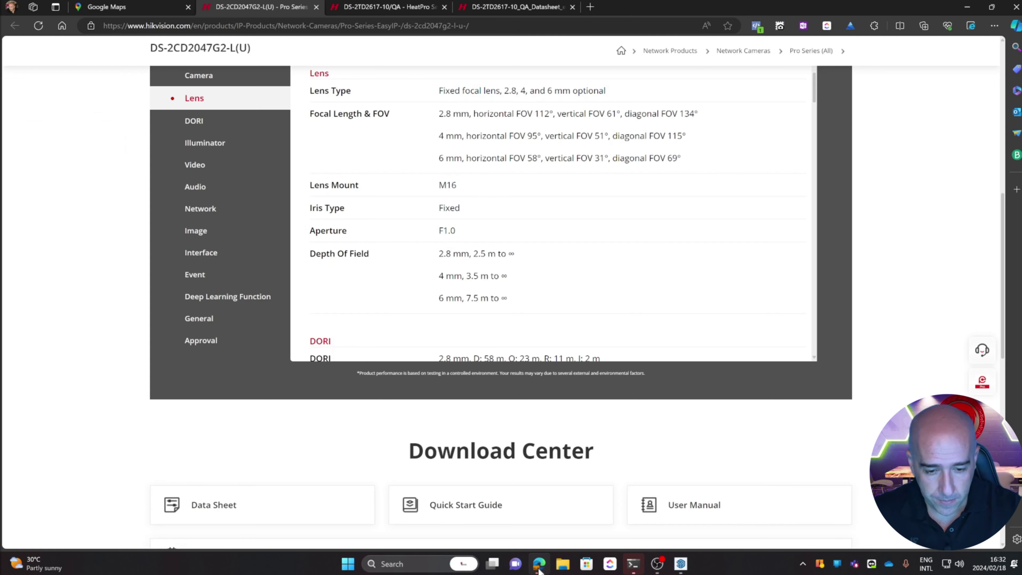
scroll(532, 215, "up", 5)
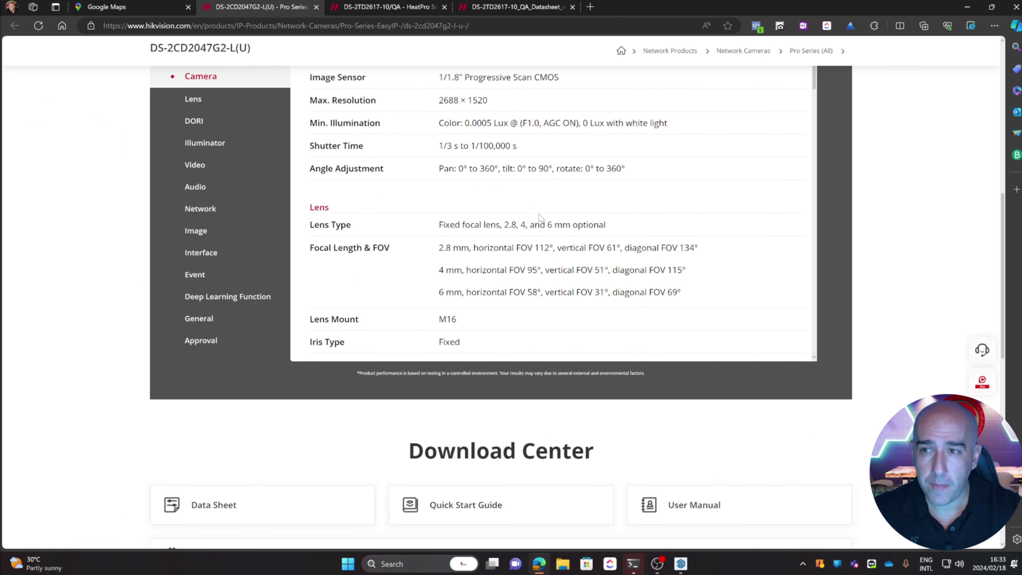
scroll(466, 160, "up", 10)
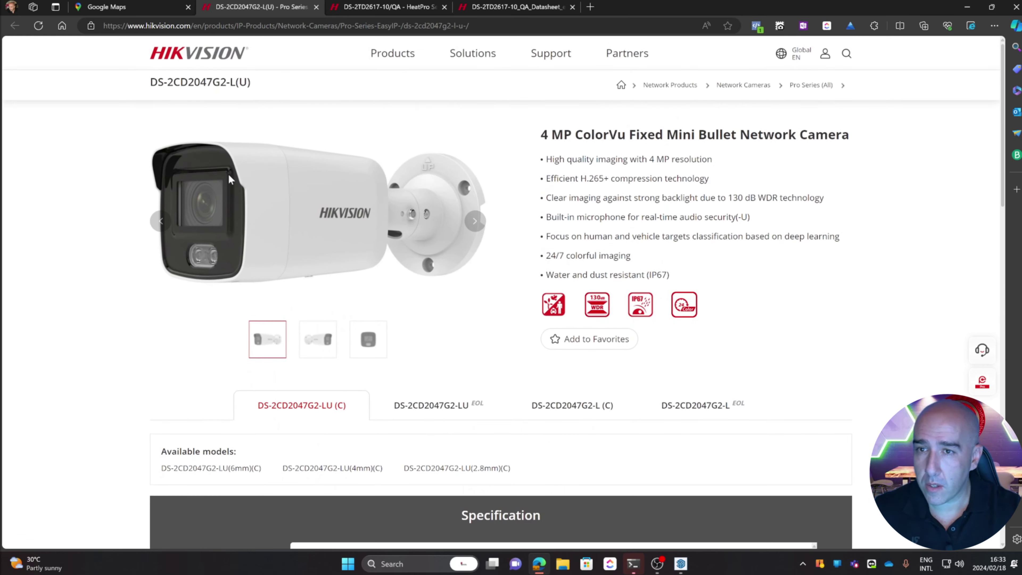
scroll(414, 198, "down", 10)
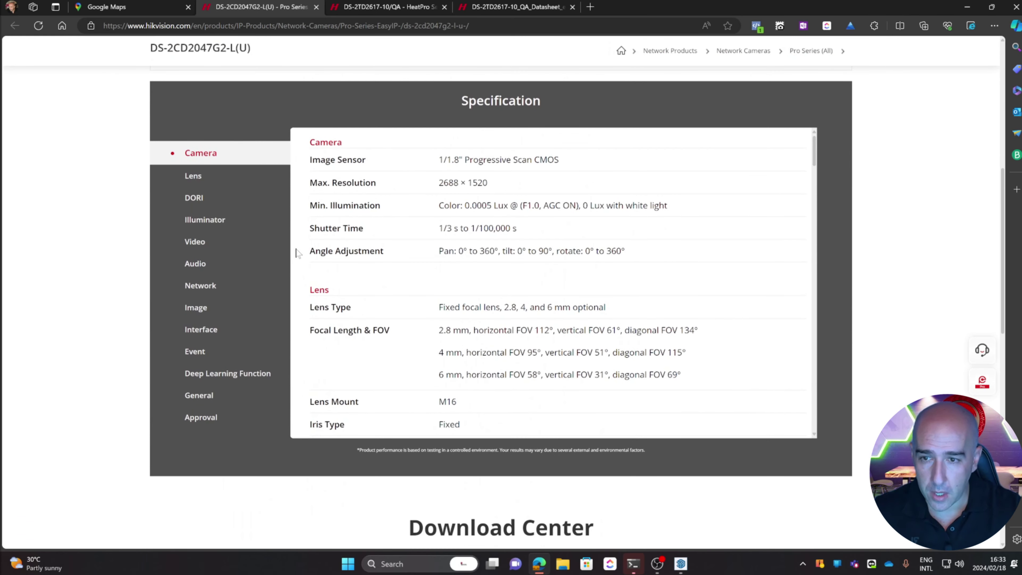
scroll(489, 274, "down", 1)
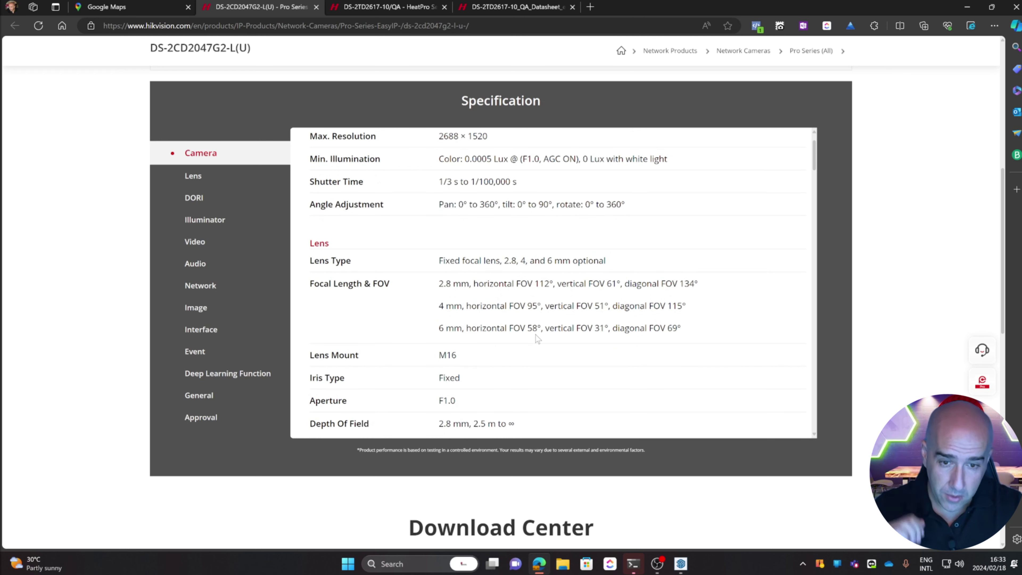
scroll(544, 336, "down", 1)
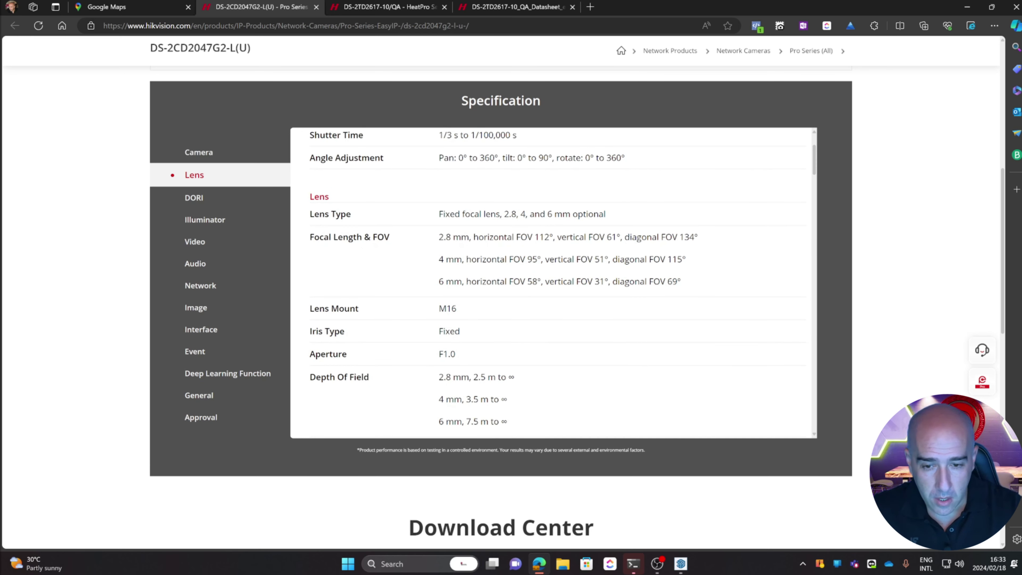
scroll(438, 325, "down", 1)
scroll(413, 361, "down", 2)
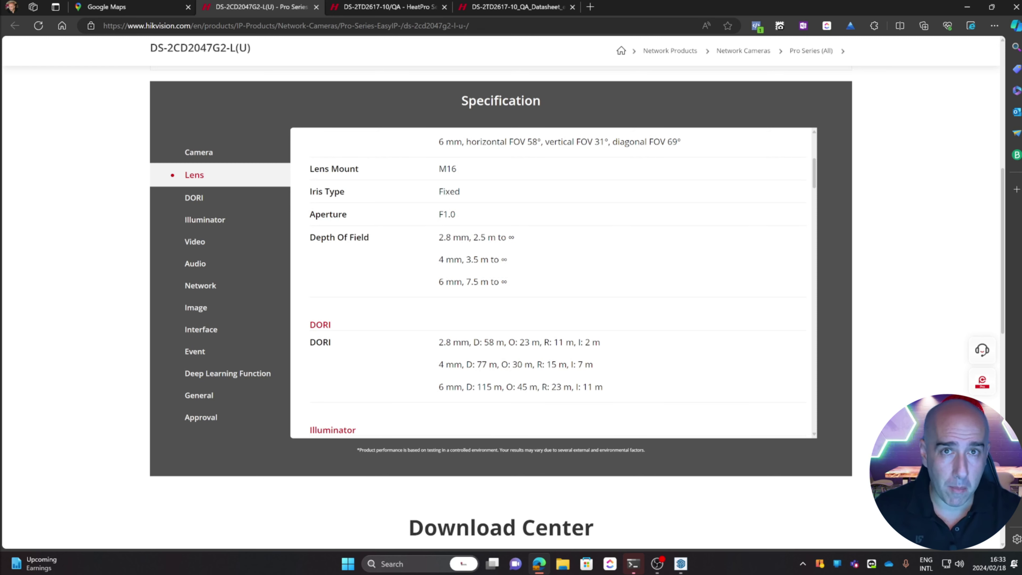
Open a blank note in Sticky Notes over the specification page and return to the camera's focal length and FOV rows.
key("super")
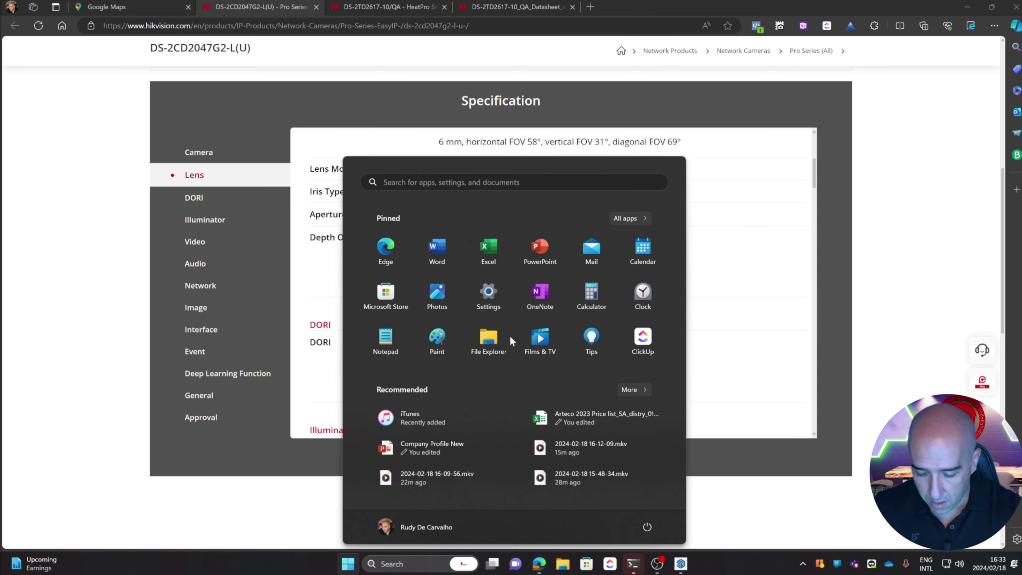
type("sticky notes")
key("Return")
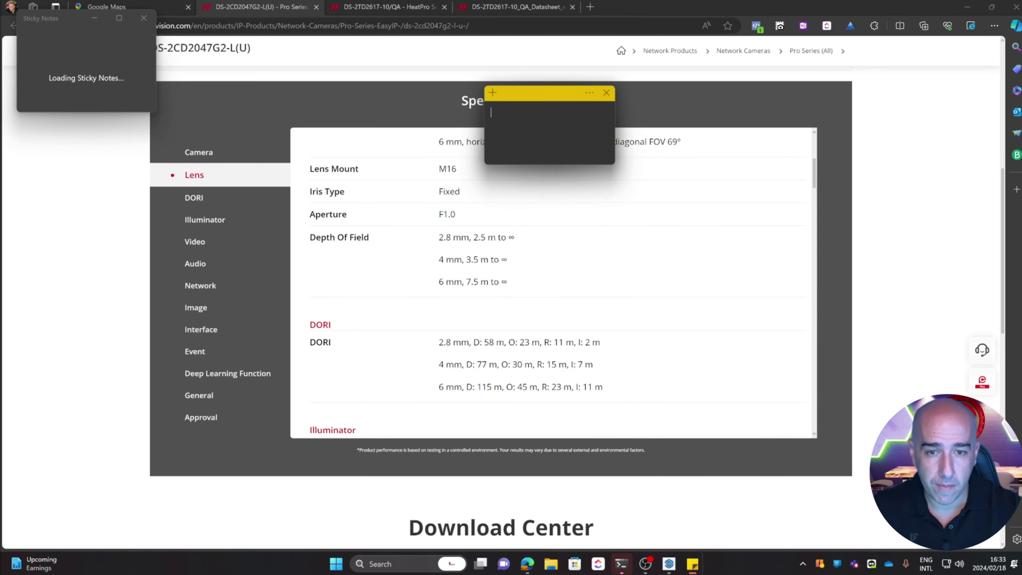
scroll(553, 282, "up", 2)
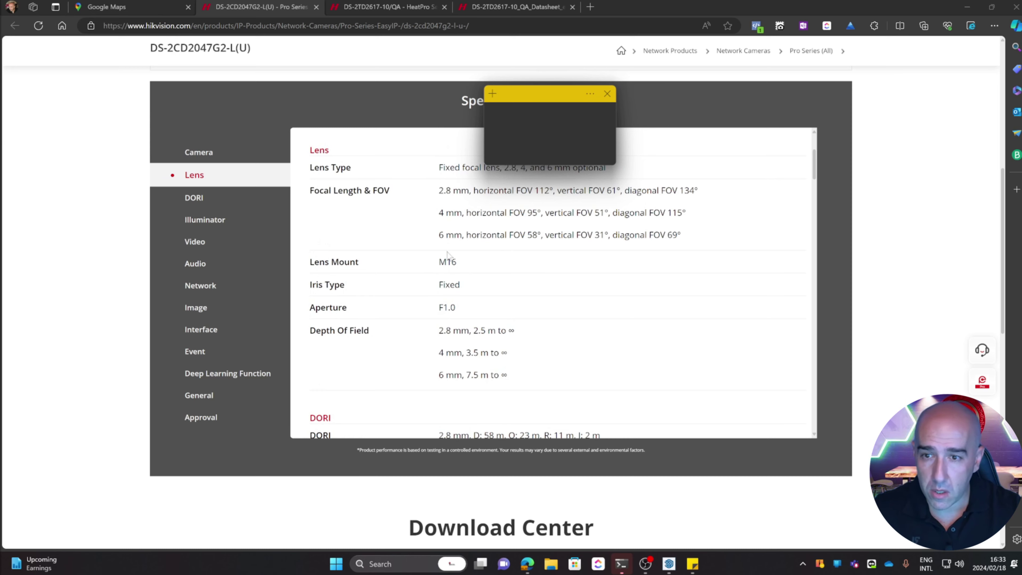
Note the 6 mm lens's horizontal and vertical viewing angles with recognition range as "H: 57 R:23" and "V: 31 R23" in the sticky note.
scroll(451, 259, "up", 3)
scroll(454, 261, "down", 3)
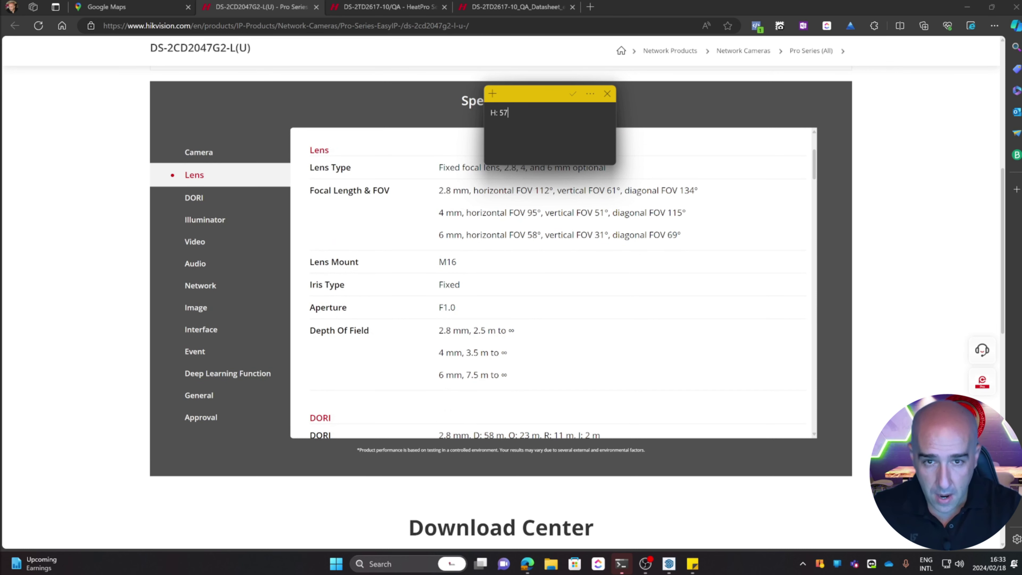
type("R:")
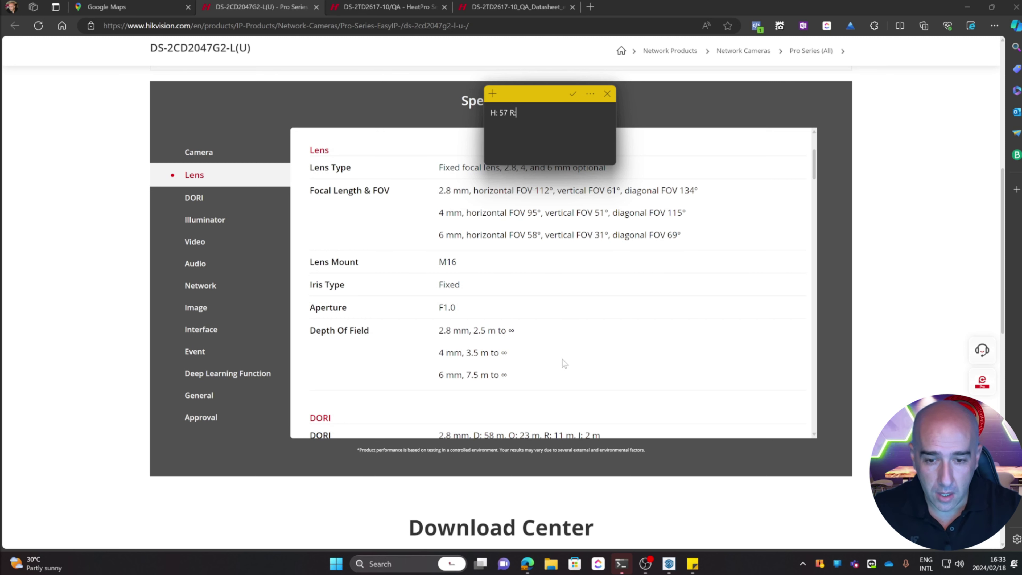
scroll(564, 362, "down", 2)
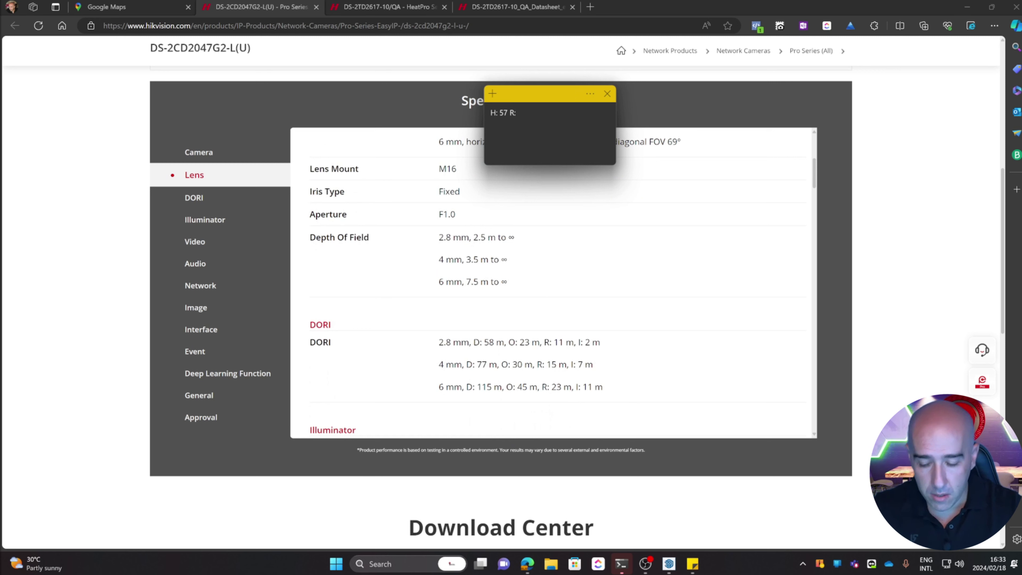
type(":23")
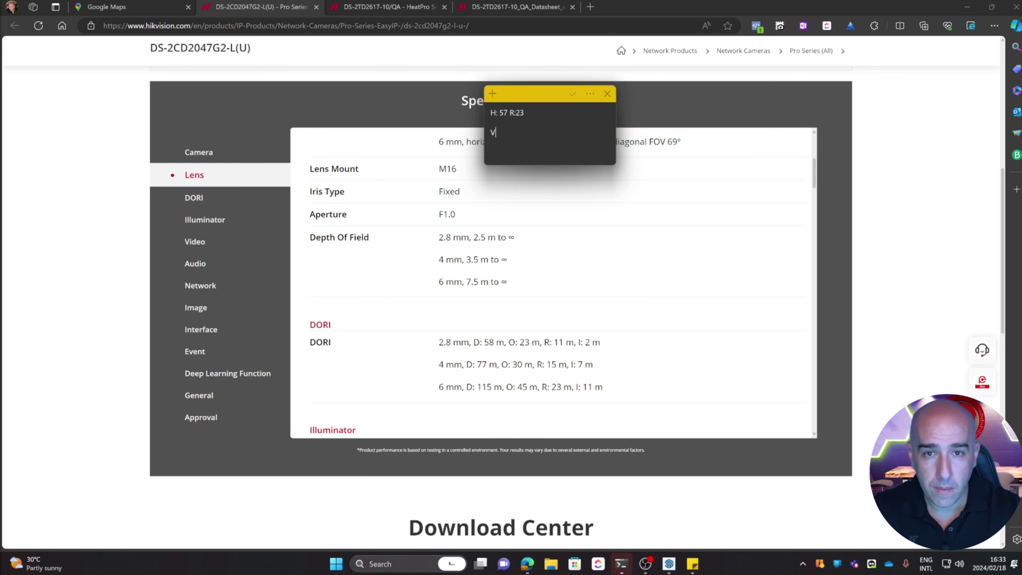
scroll(601, 245, "up", 2)
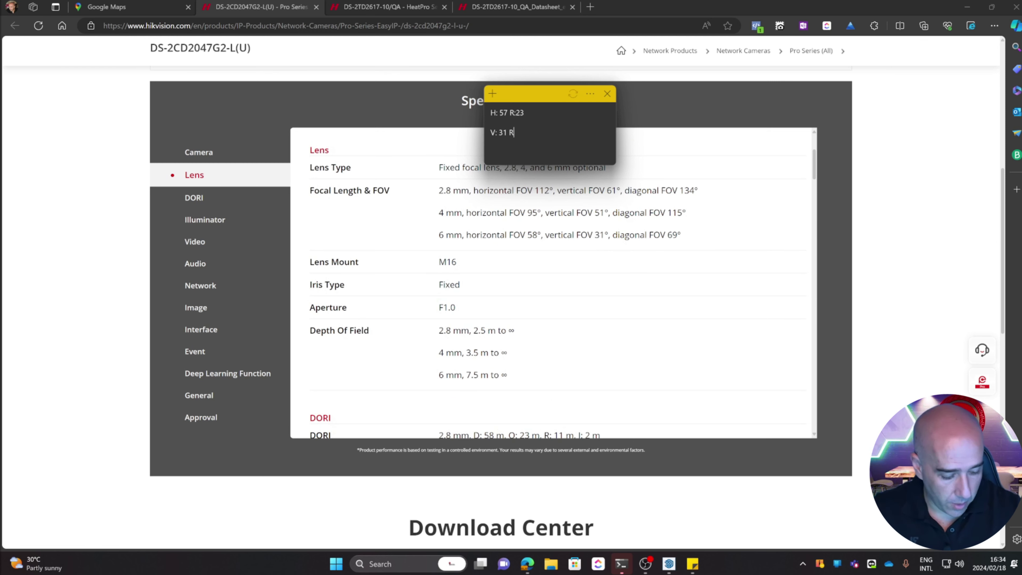
type("23")
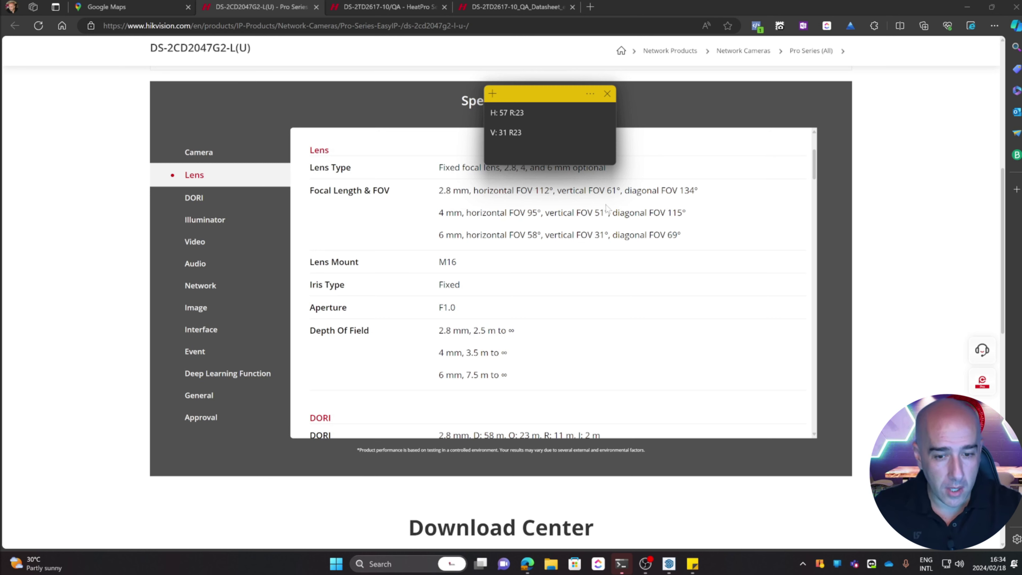
Switch to SketchUp and draw a horizontal pie sector beyond the existing view cone along the red axis, with 23 m radius and 57° angle.
left_click(669, 564)
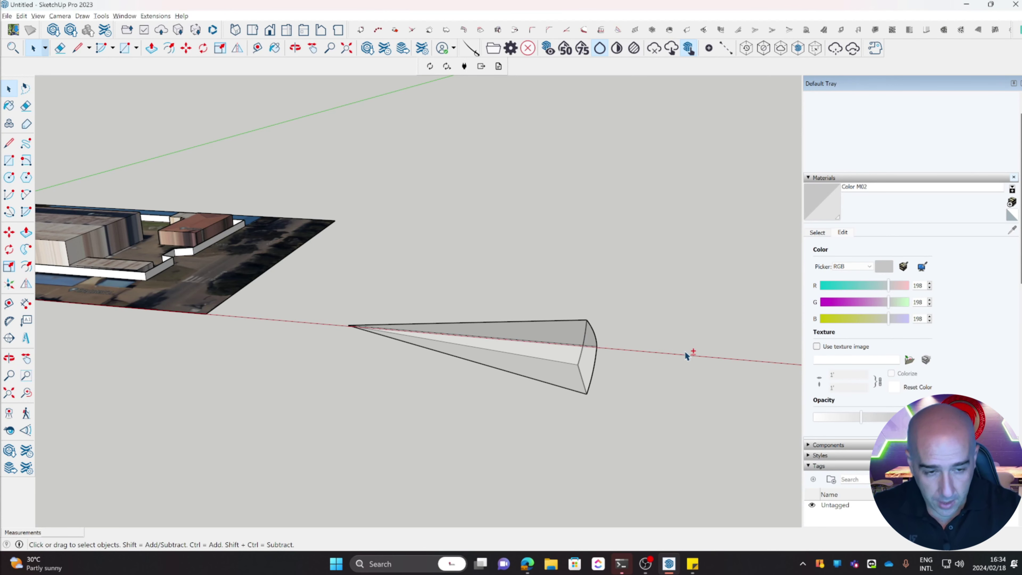
mouse_move(687, 355)
middle_mouse_down("shift")
mouse_move(506, 306)
mouse_move(415, 306)
middle_mouse_up("shift")
left_click(100, 49)
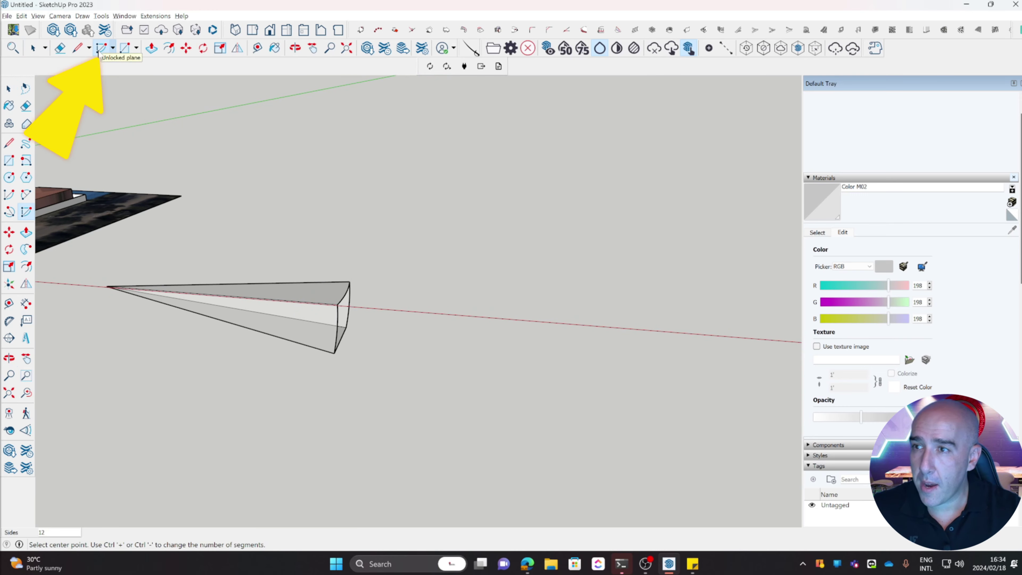
left_click(441, 315)
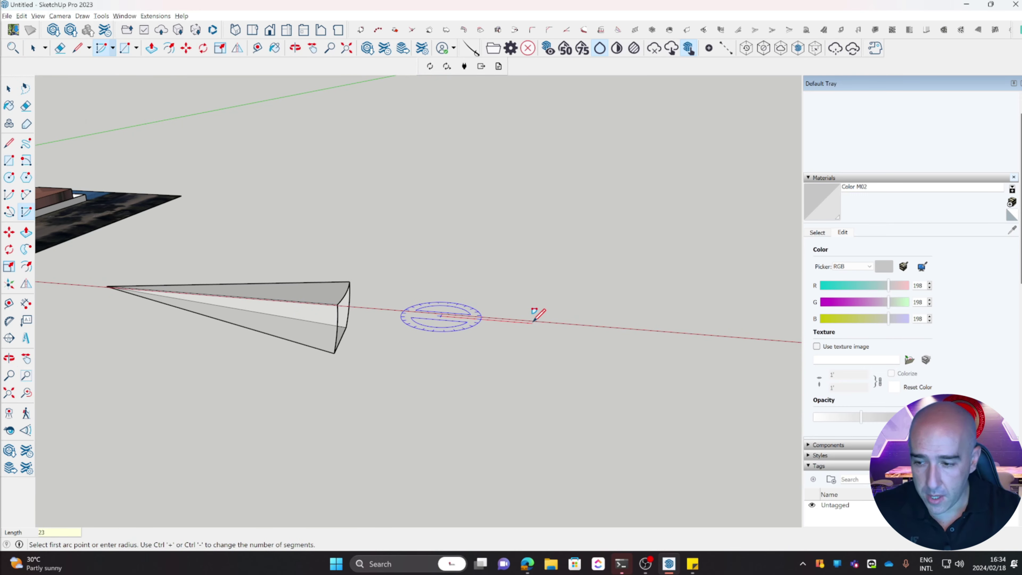
key("Return")
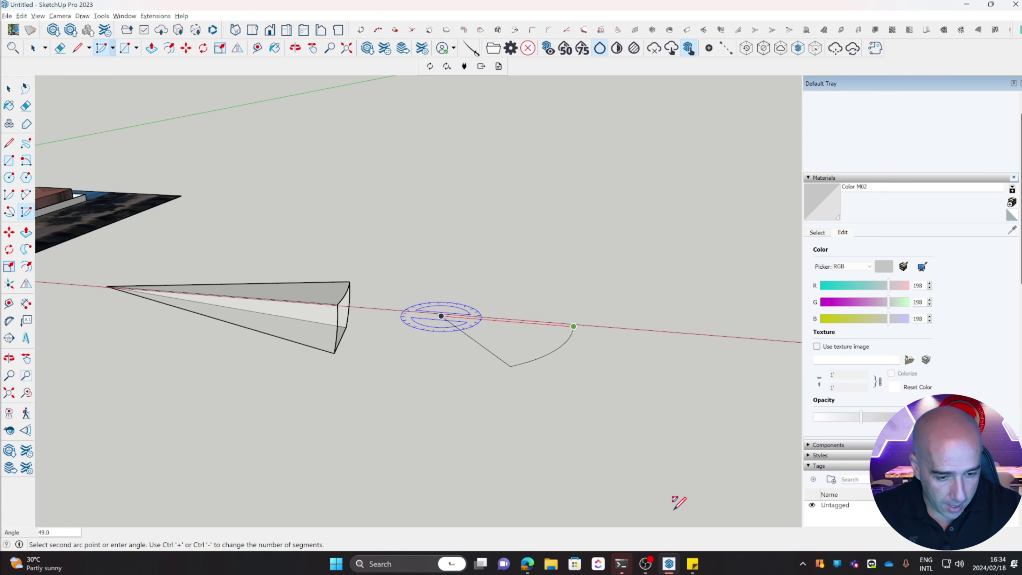
left_click(693, 563)
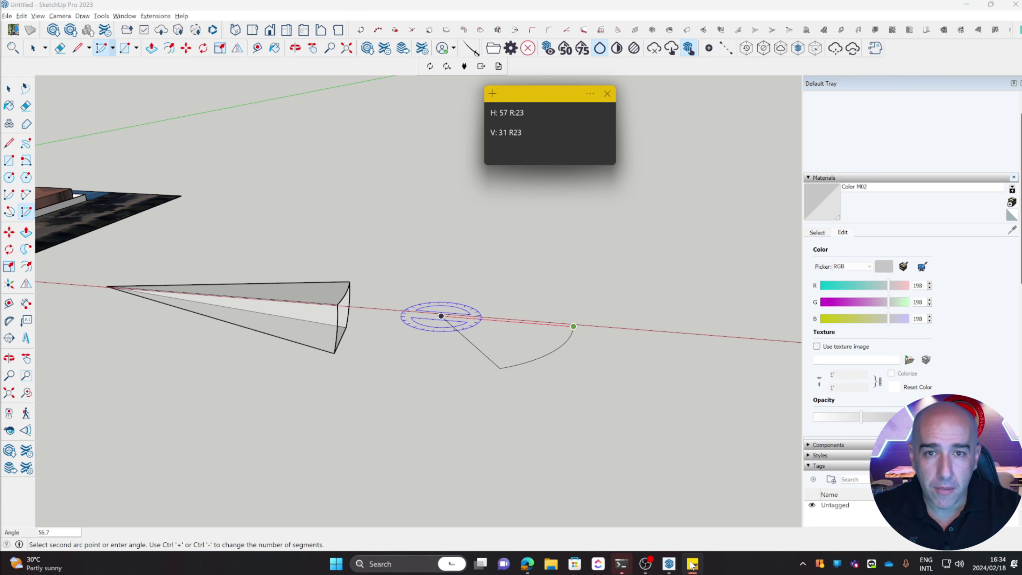
left_click(688, 564)
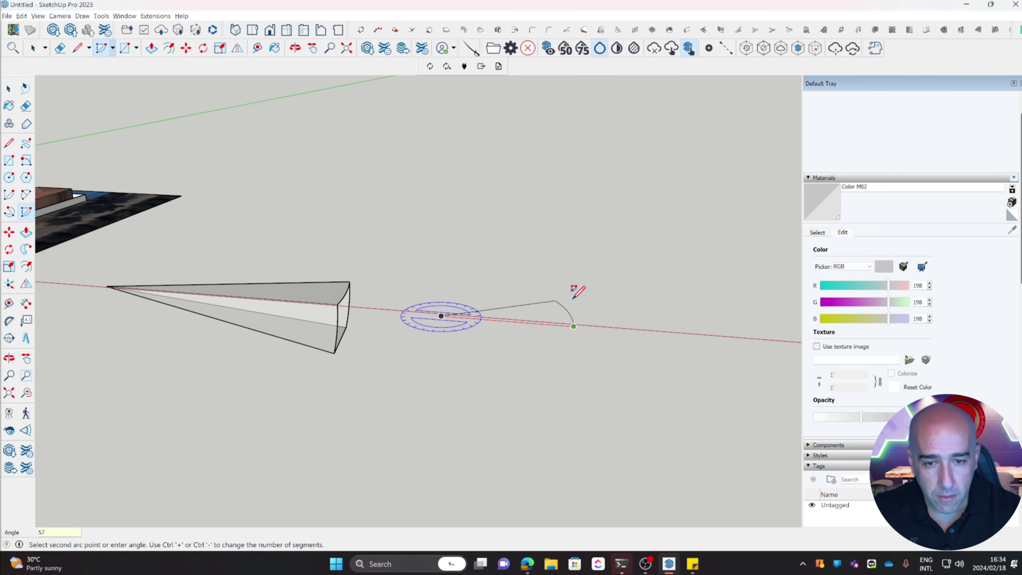
key("Return")
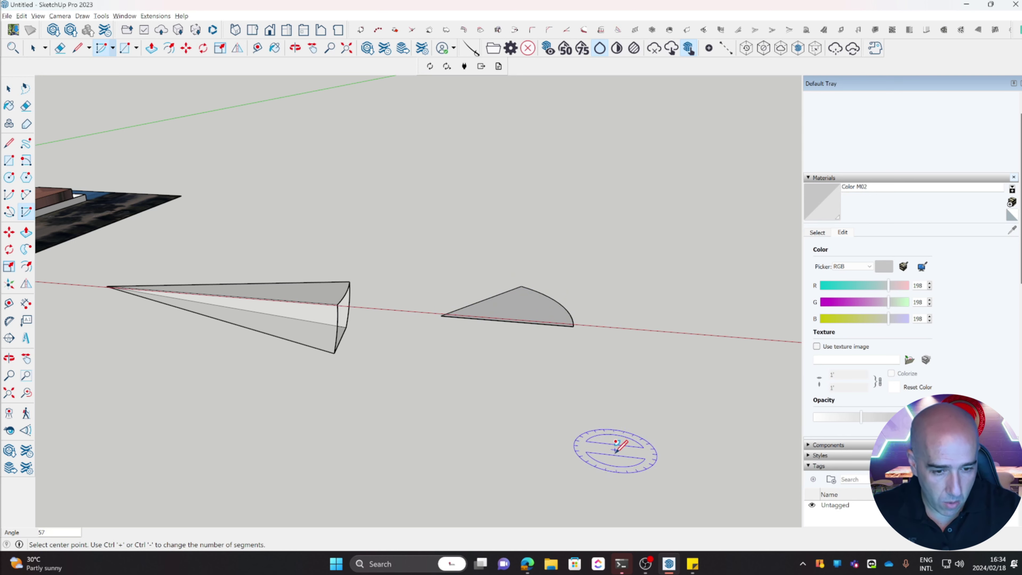
Draw a vertical 31° pie sector downward from the horizontal sector's apex, using its straight edge along the red axis as the radius.
left_click(692, 563)
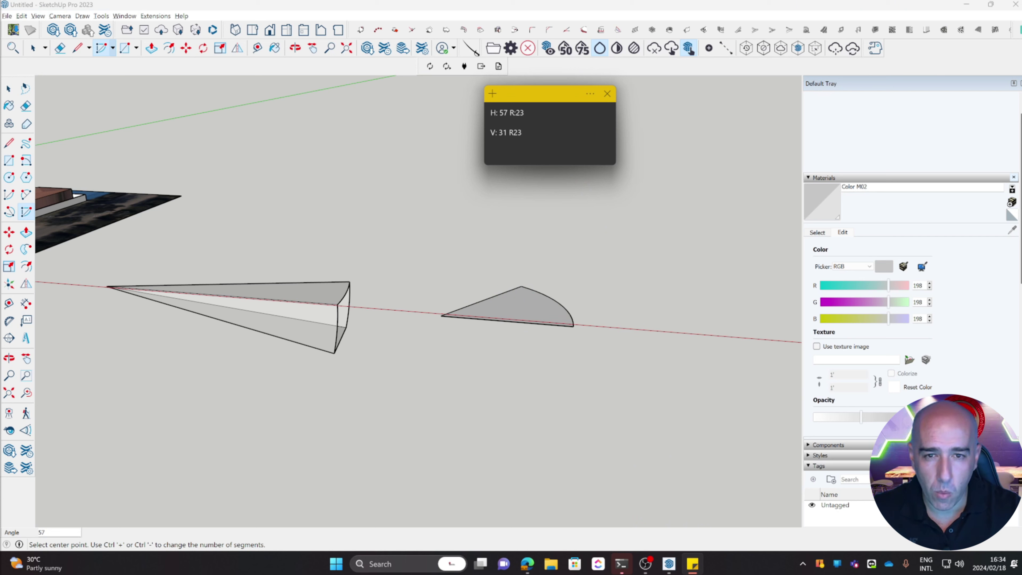
left_click(548, 7)
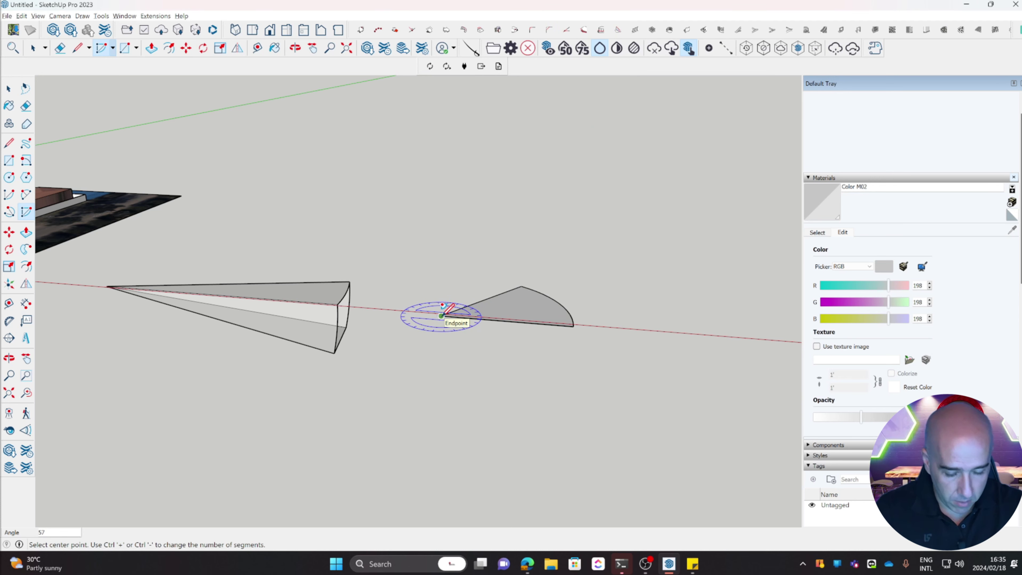
key("Left")
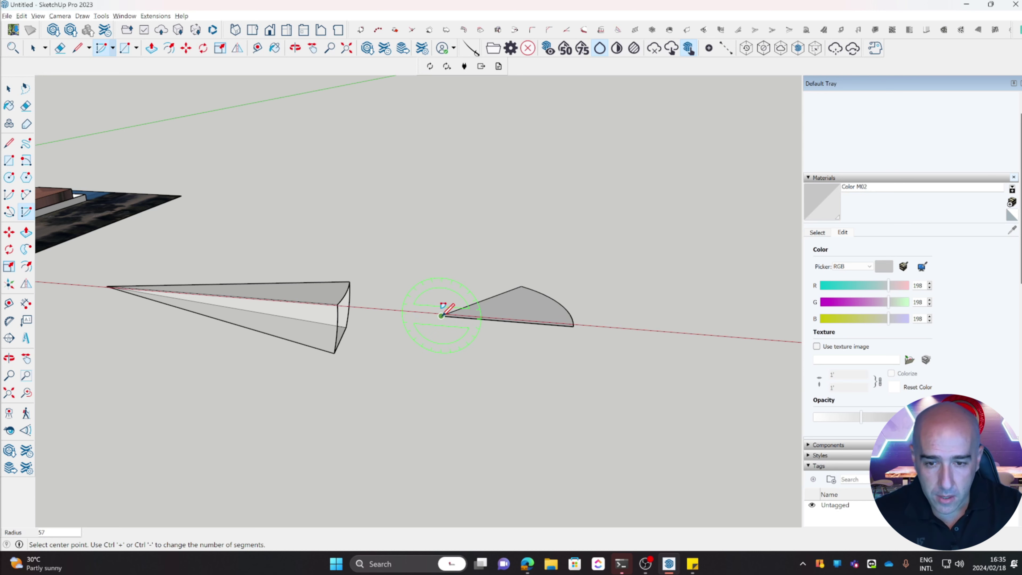
left_click(441, 316)
left_click(574, 325)
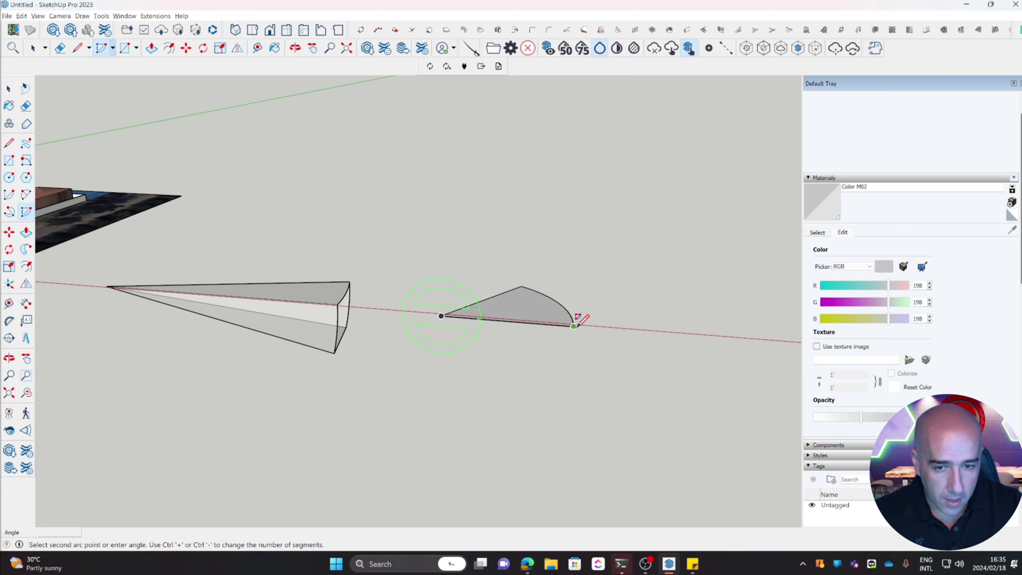
left_click(572, 347)
key("space")
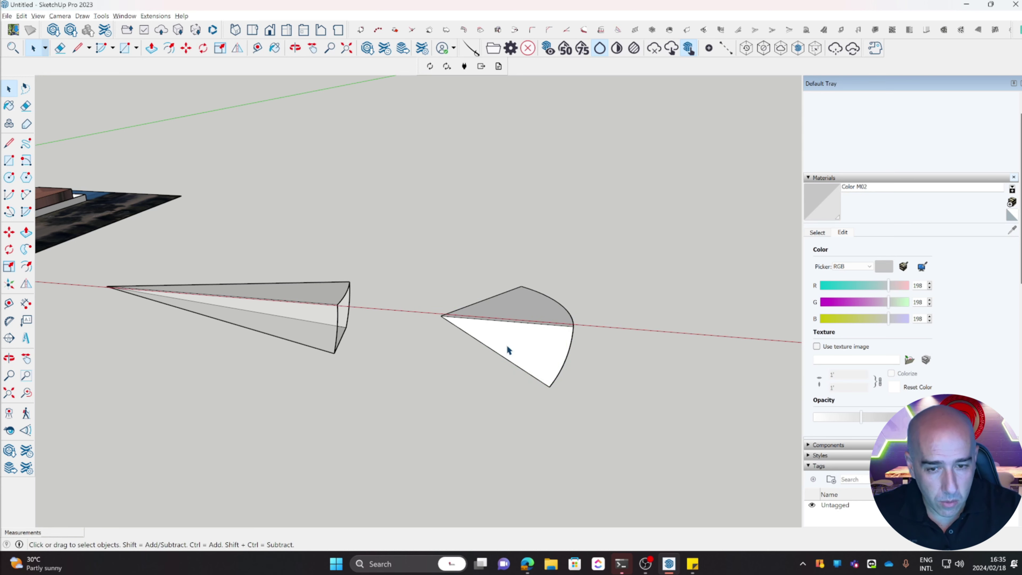
Rotate a copy of the vertical sector 57° around the shared apex onto the horizontal sector's opposite straight edge.
left_click(515, 346)
double_click(520, 339)
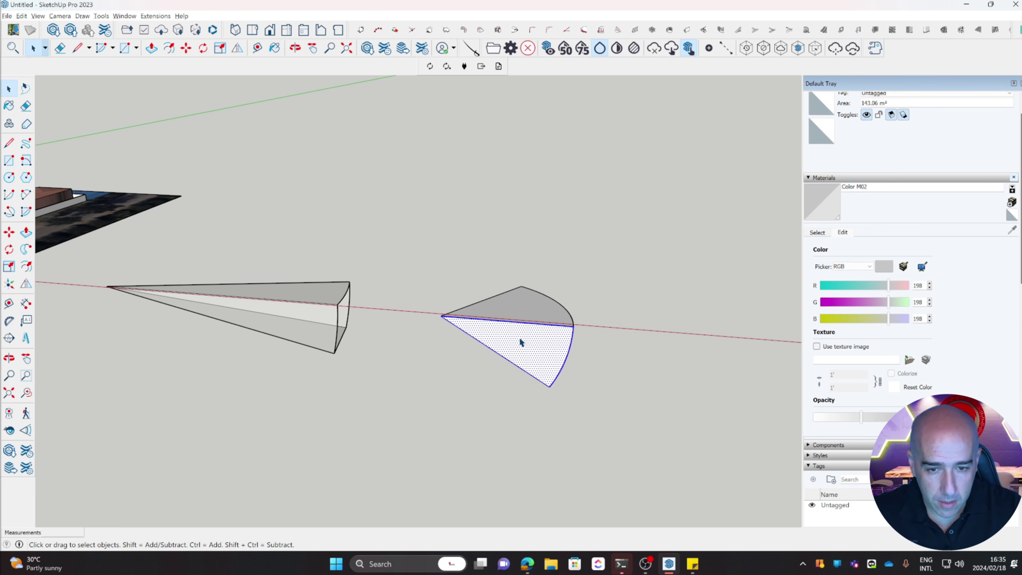
key("o")
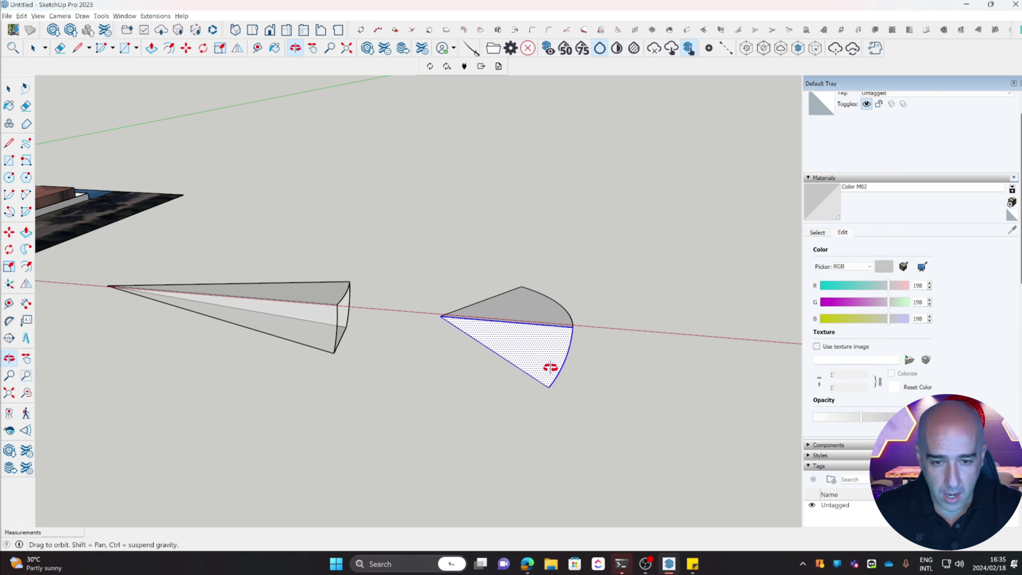
left_click_drag(548, 366, 397, 349)
key("space")
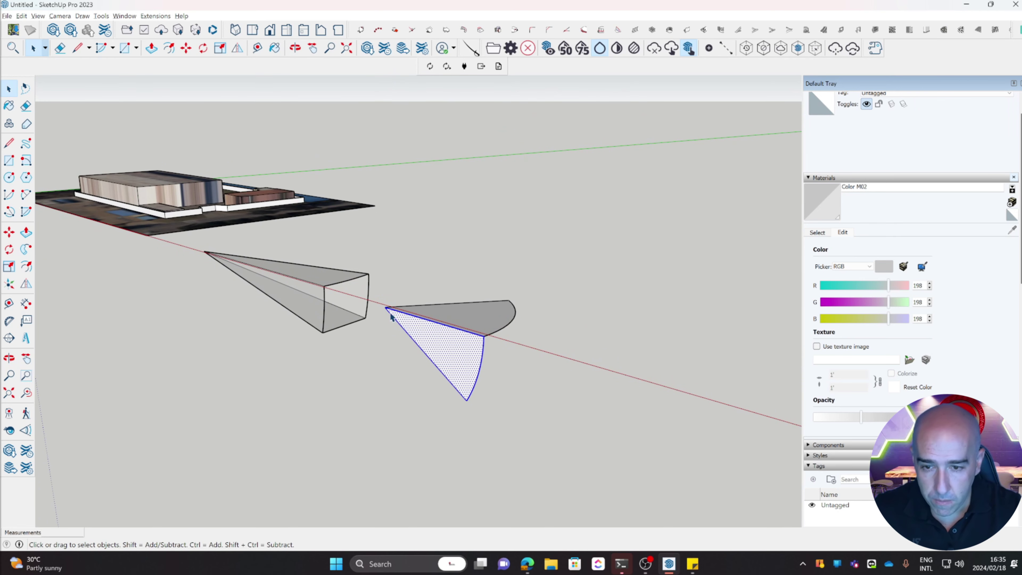
key("a")
key("q")
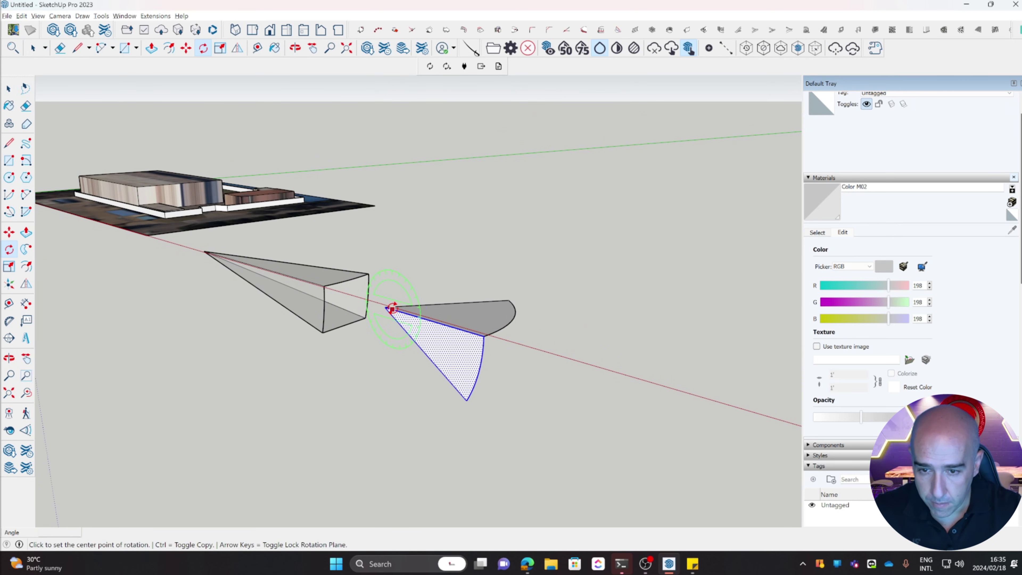
left_click(386, 307)
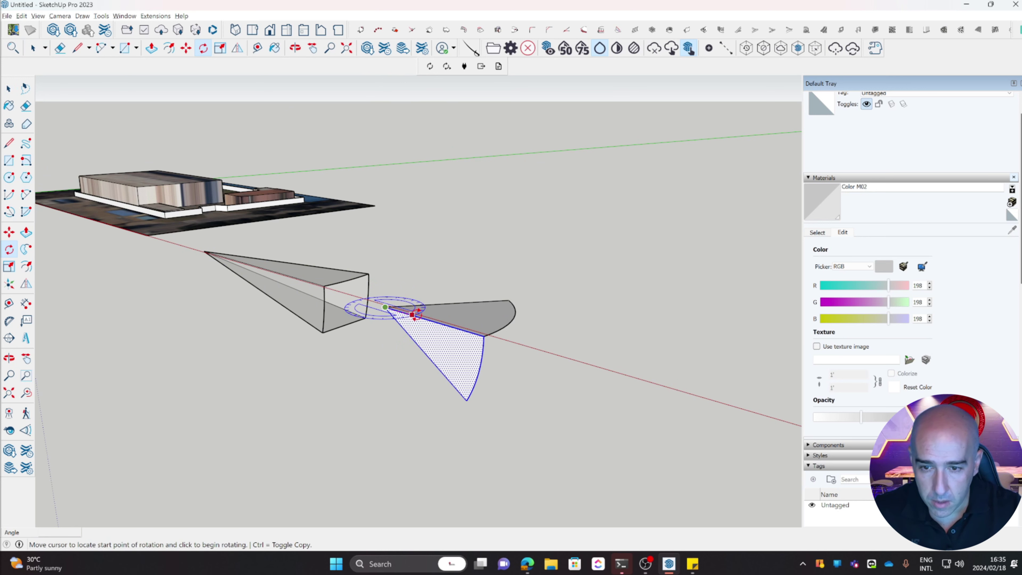
left_click(482, 335)
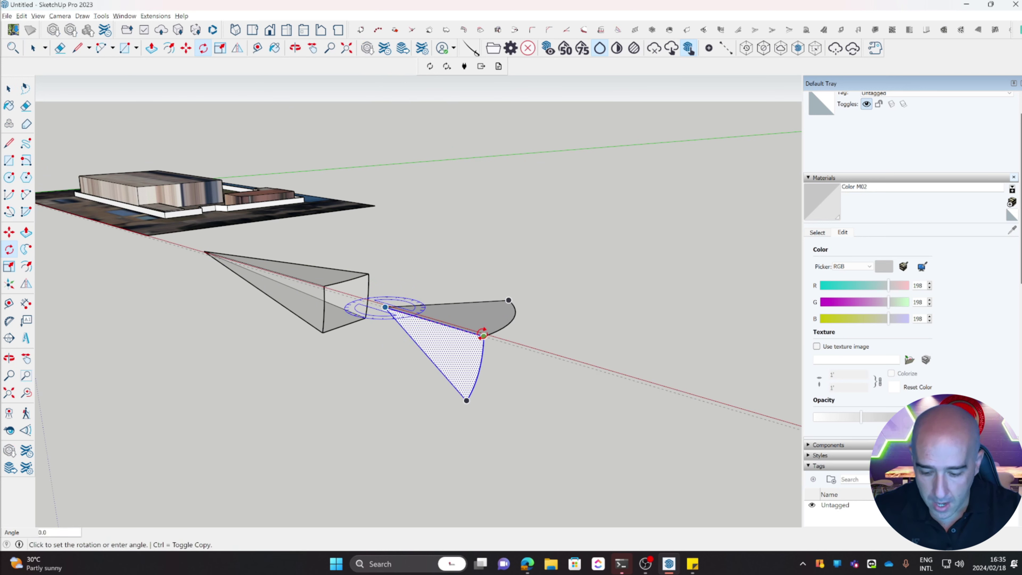
key("ctrl")
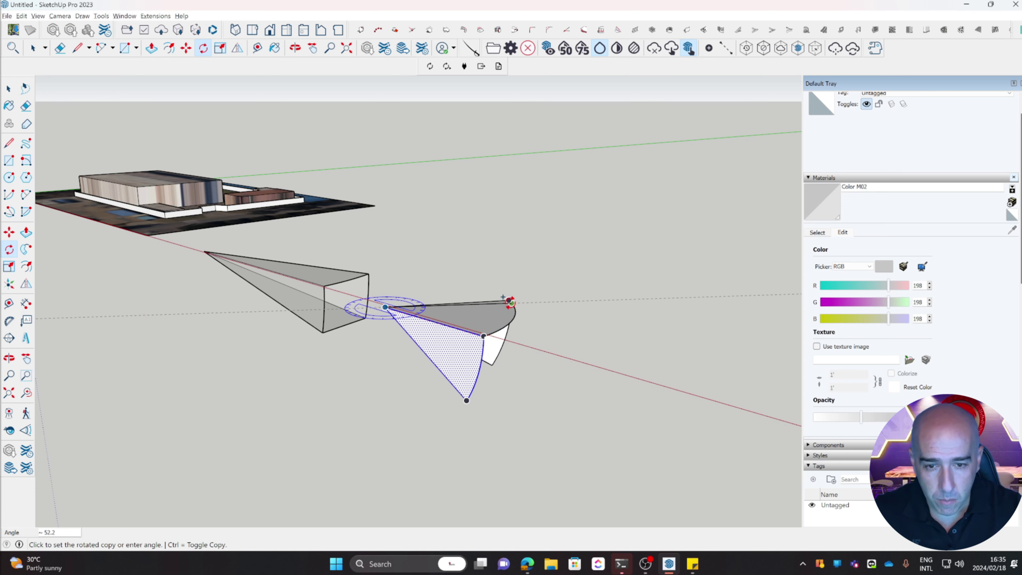
left_click(509, 300)
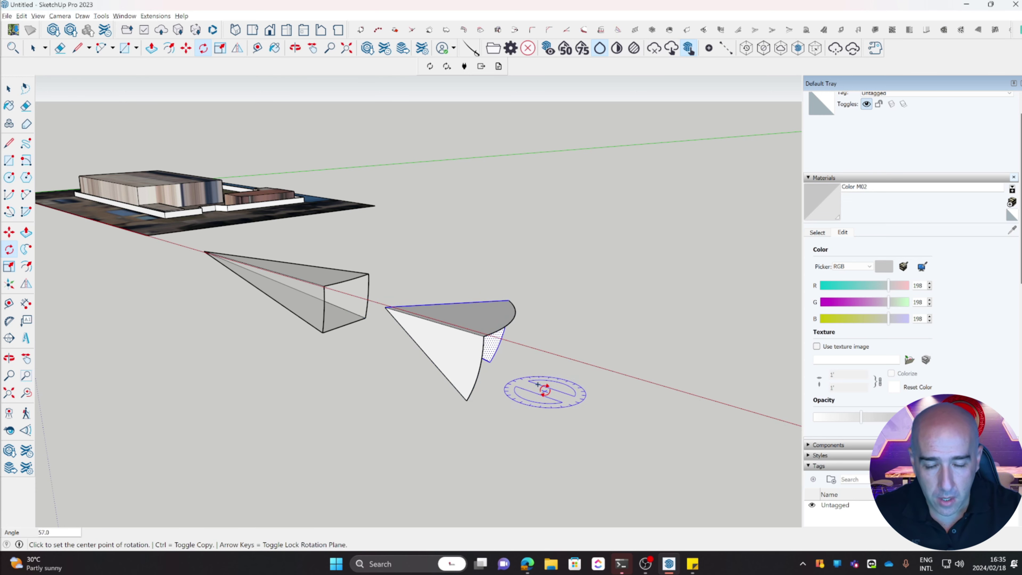
Draw a line joining the lower arc endpoints of the two vertical sectors to close the underside of the view cone.
middle_click_drag(548, 377, 354, 376)
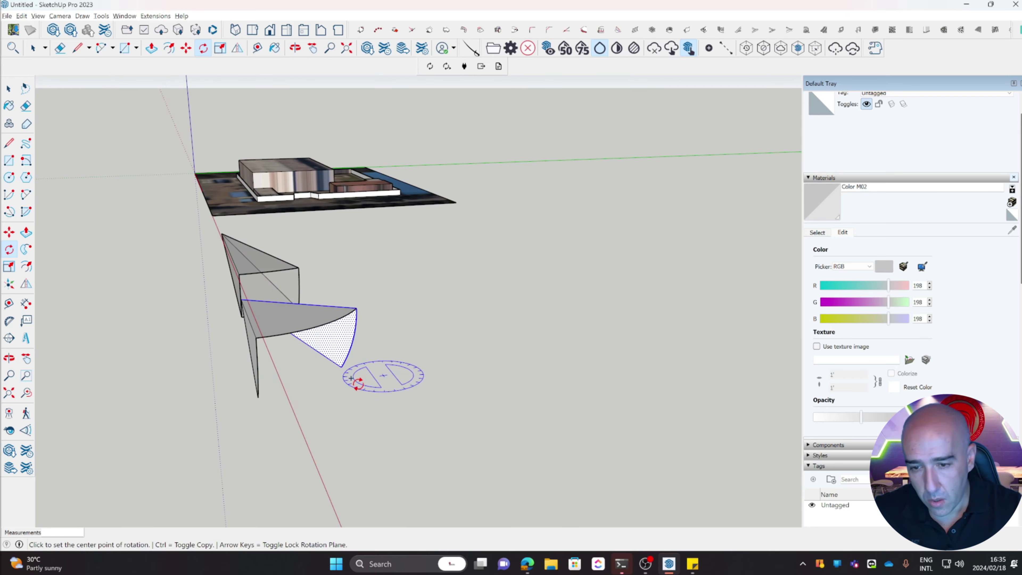
scroll(276, 365, "up", 3)
scroll(282, 370, "up", 2)
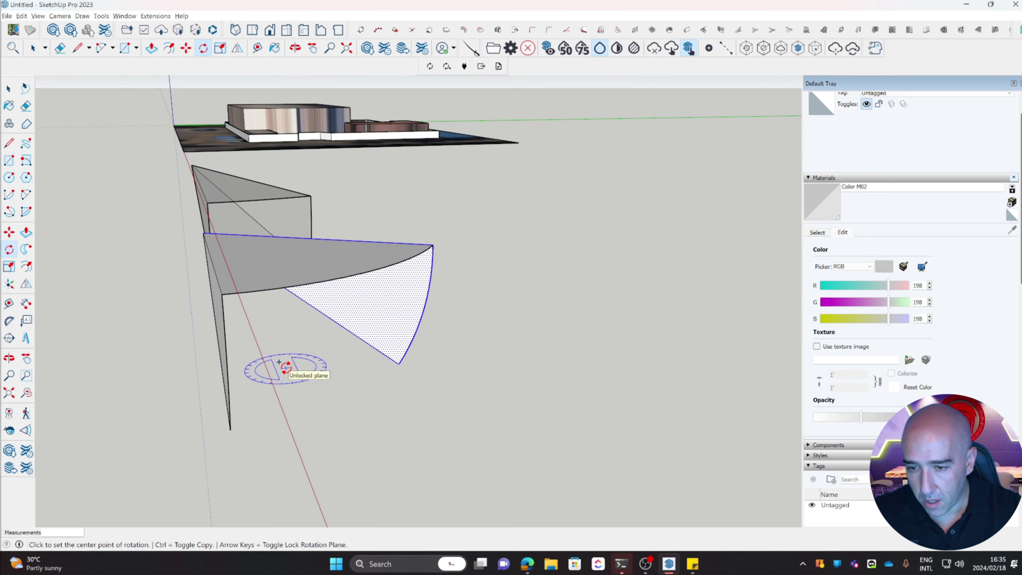
left_click(78, 49)
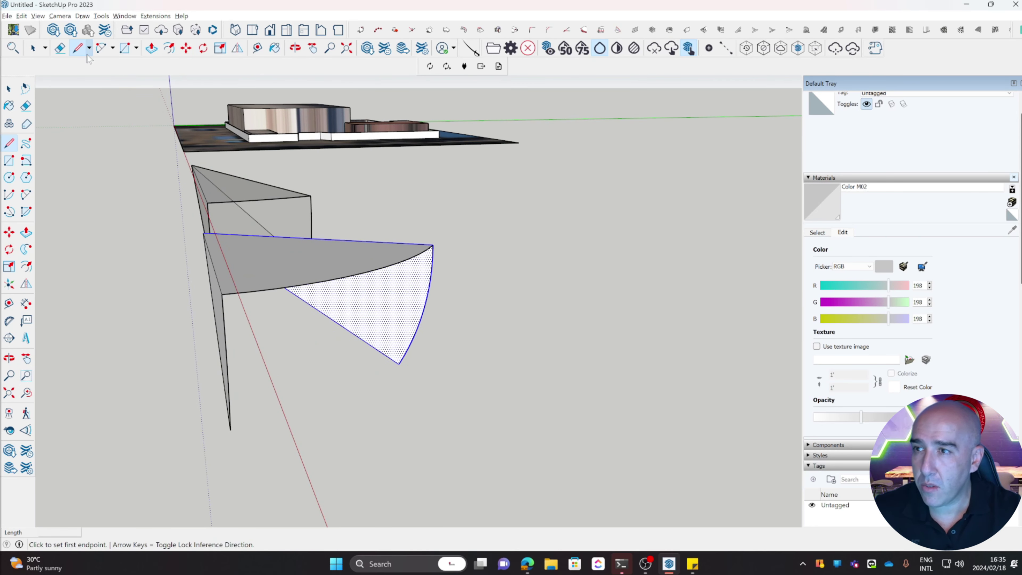
left_click(230, 429)
left_click(398, 363)
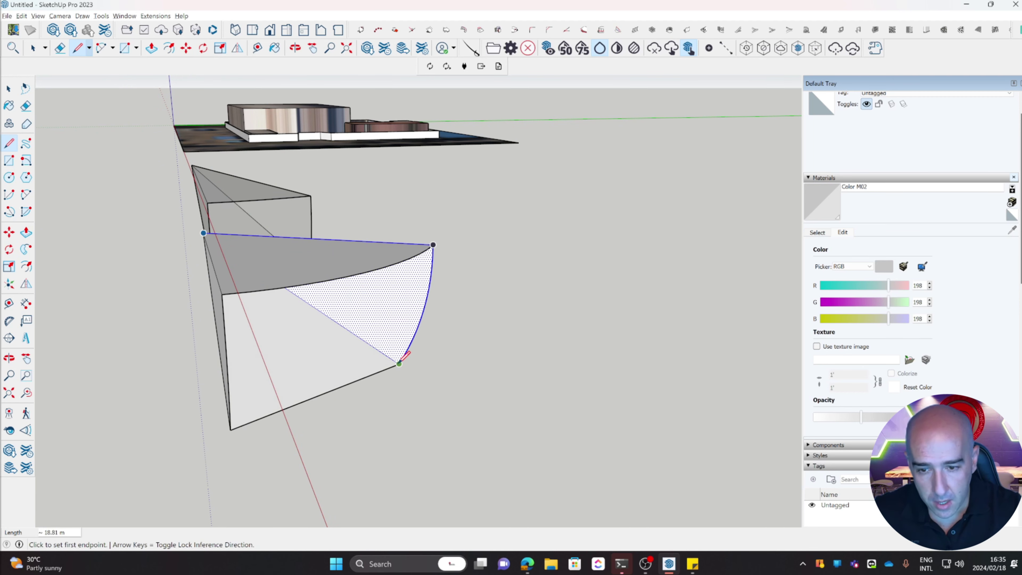
Make a group of all the faces and edges of the newly drawn view cone.
middle_click_drag(342, 365, 529, 401)
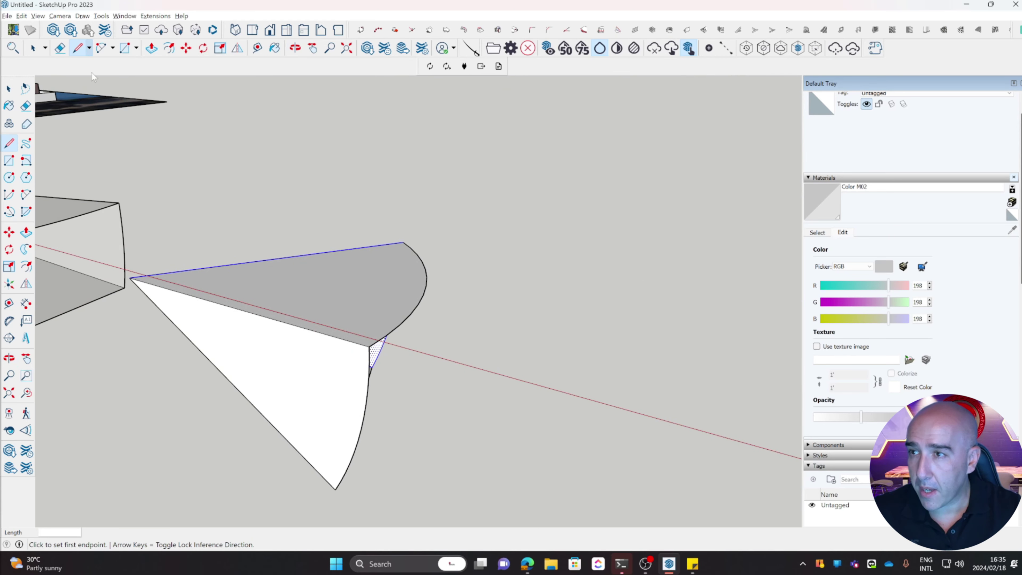
left_click(34, 50)
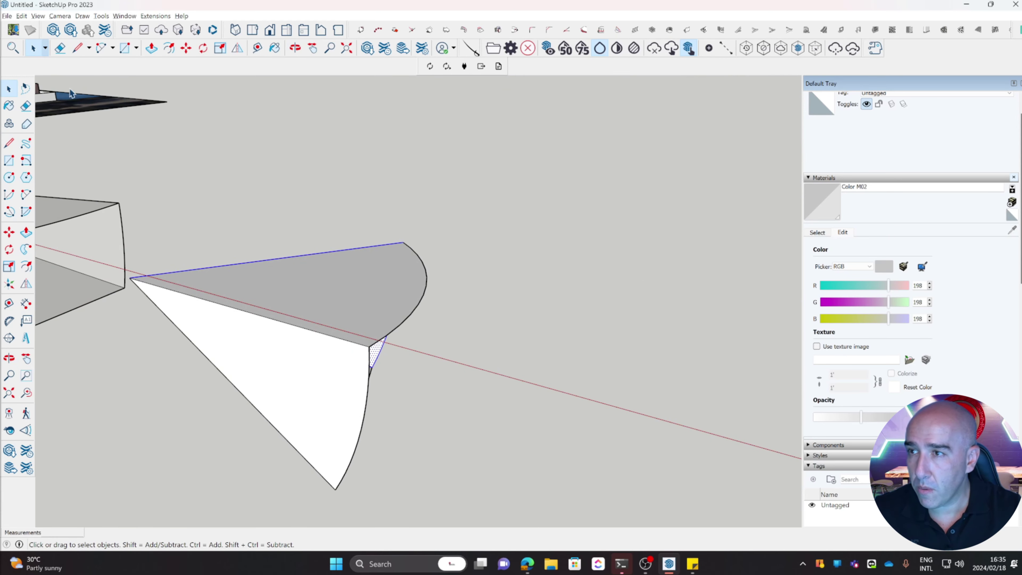
left_click(320, 285)
triple_click(320, 289)
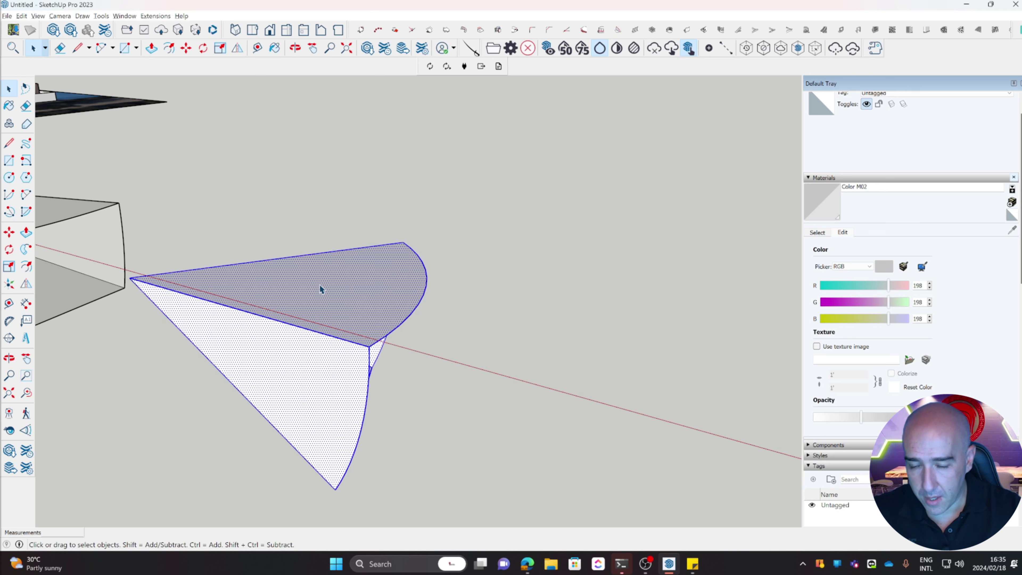
scroll(364, 367, "down", 3)
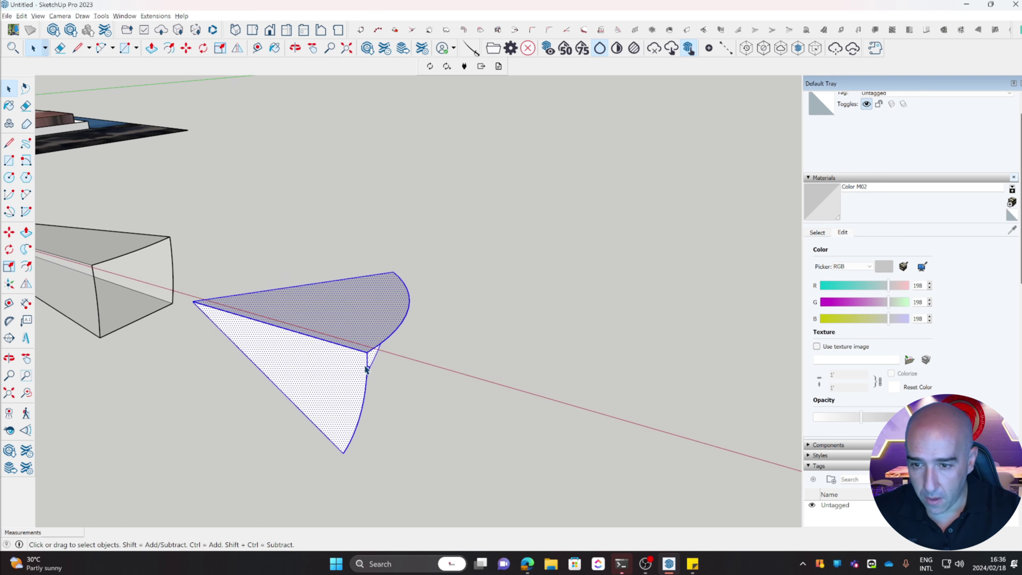
right_click(306, 313)
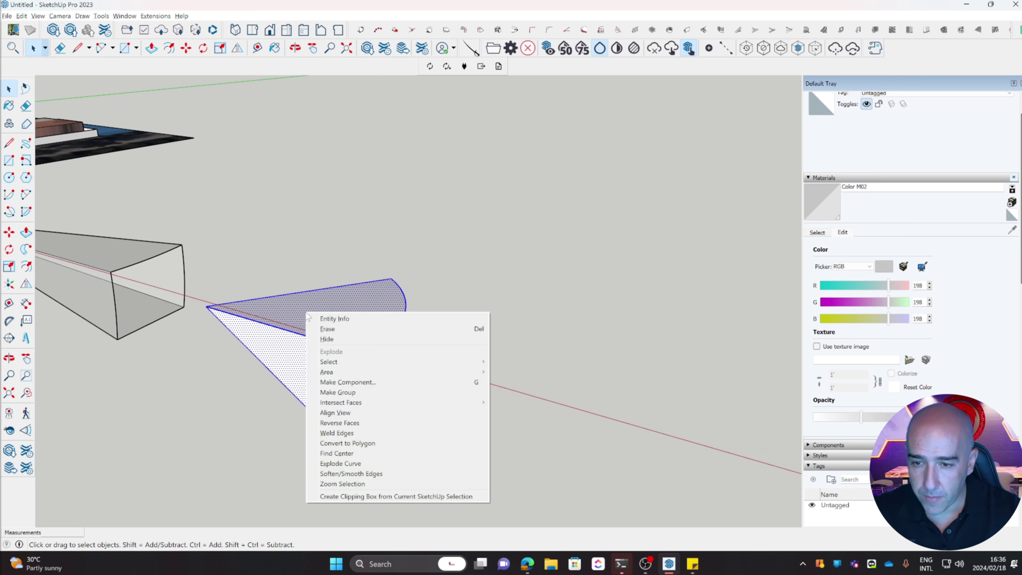
left_click(343, 392)
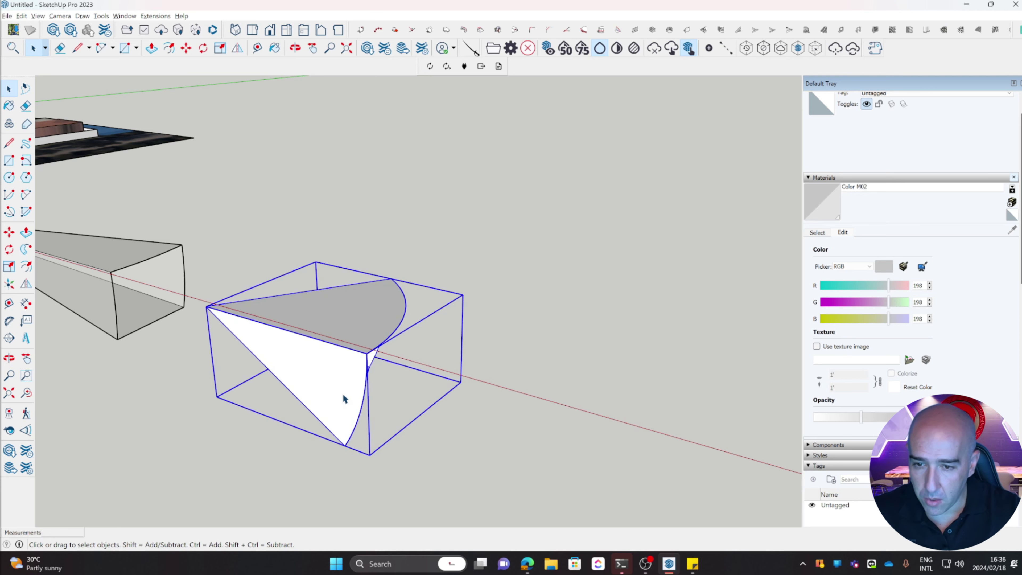
Set the green value of the Color M02 material to 210.
left_click(274, 48)
left_click_drag(888, 302, 875, 304)
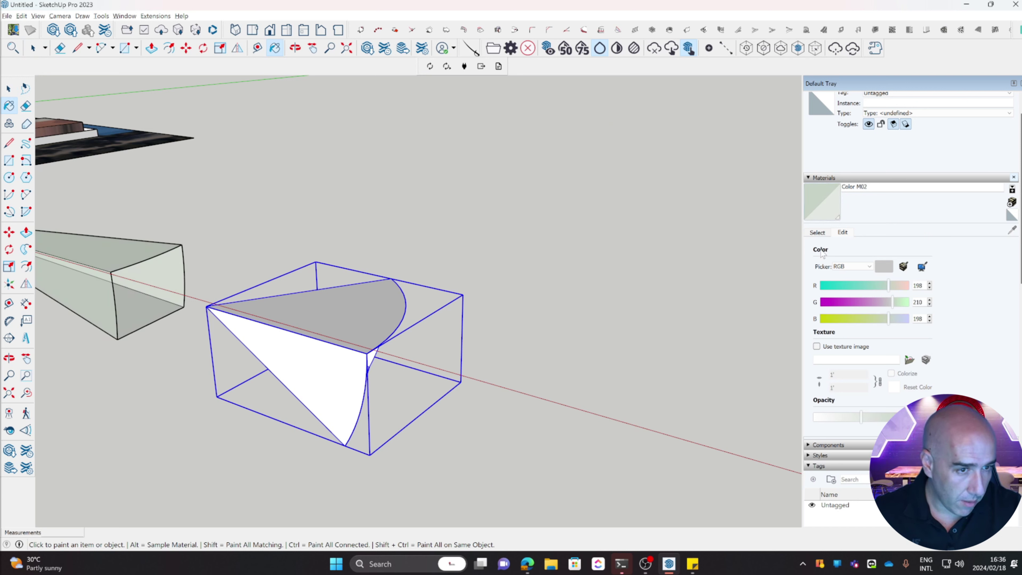
Paint the new view cone group with Color G05 and lower that material's opacity to about half.
left_click(817, 232)
scroll(905, 306, "up", 3)
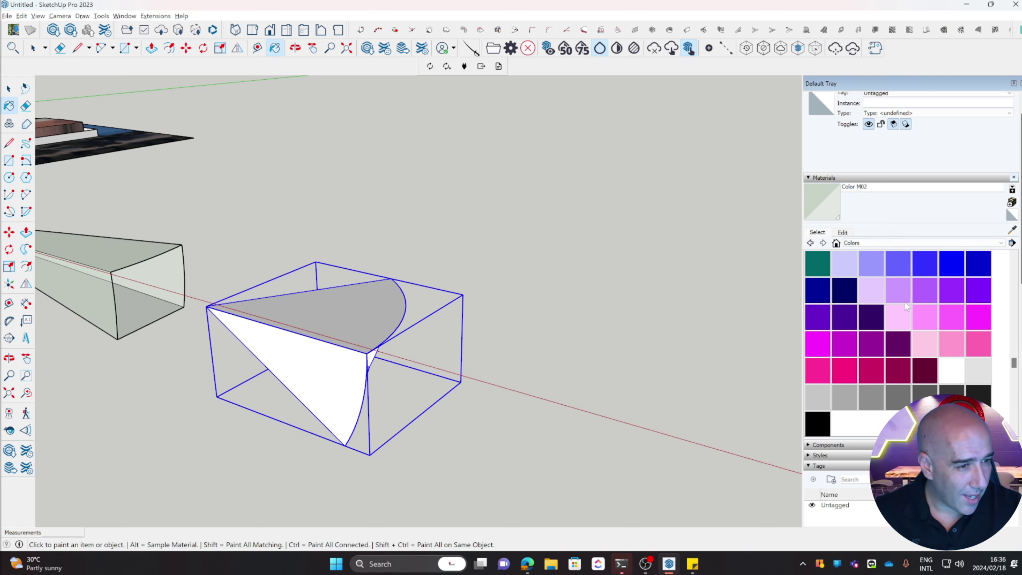
scroll(906, 308, "up", 1)
scroll(910, 307, "up", 5)
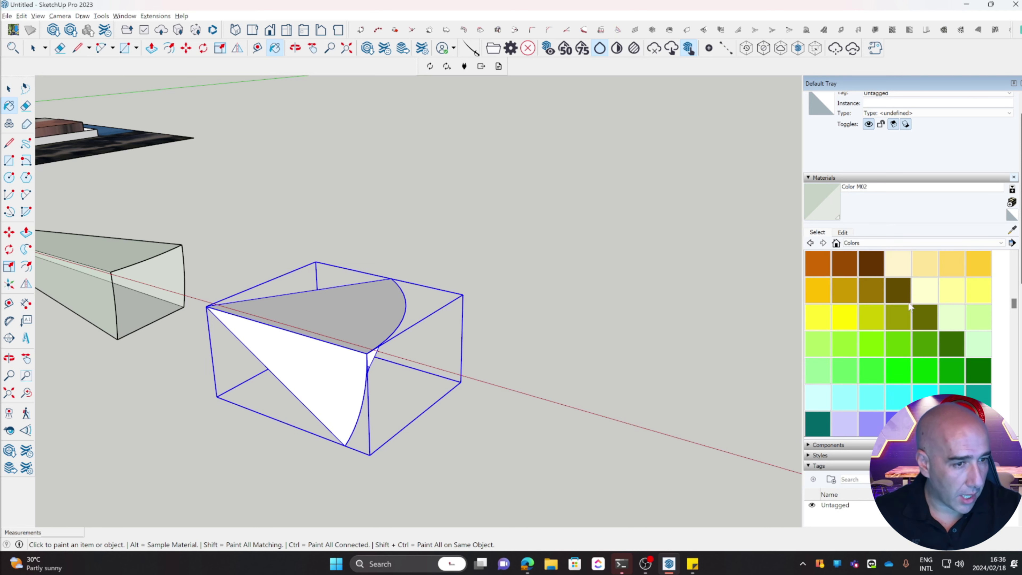
left_click(896, 374)
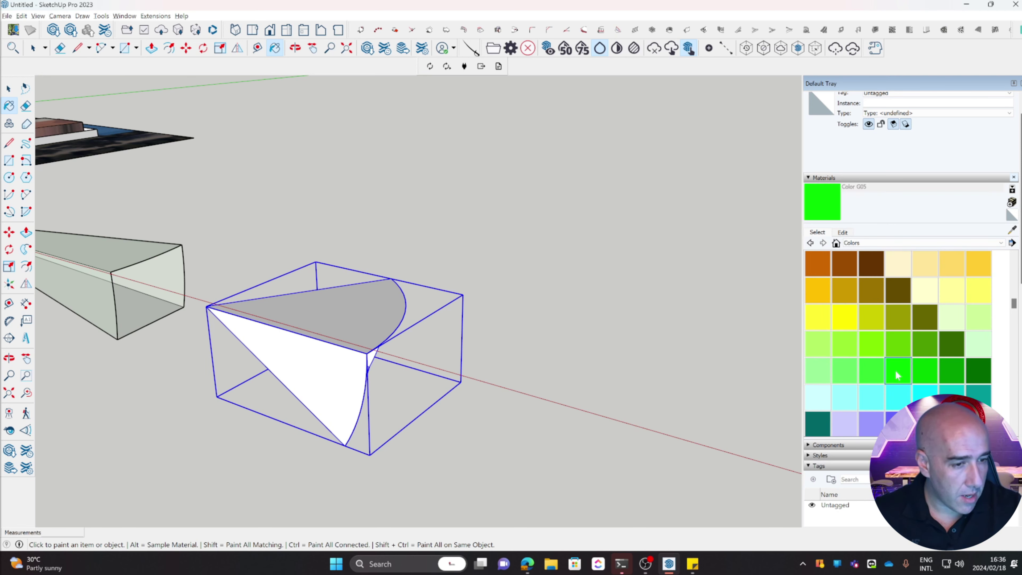
left_click(316, 312)
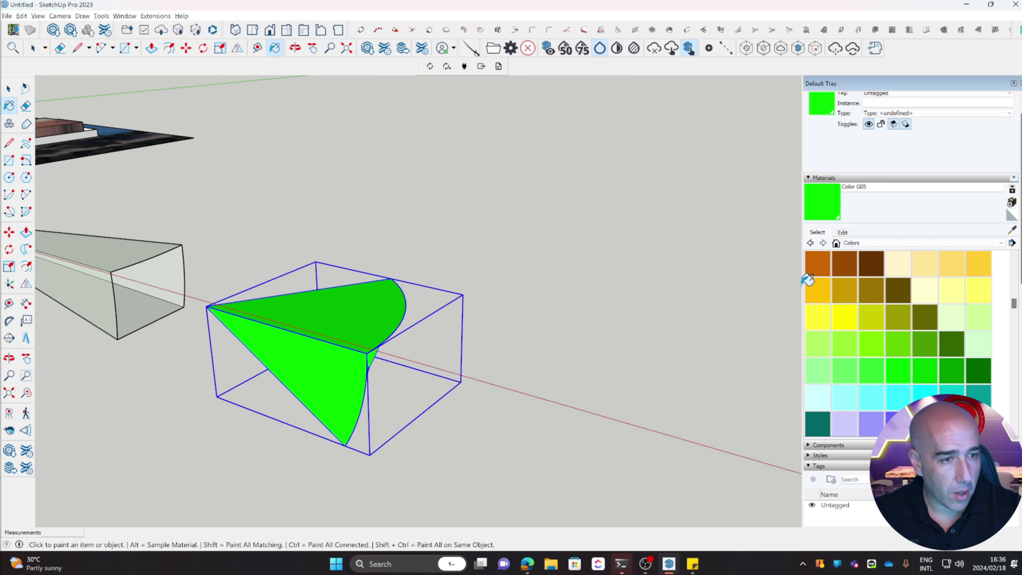
left_click(842, 233)
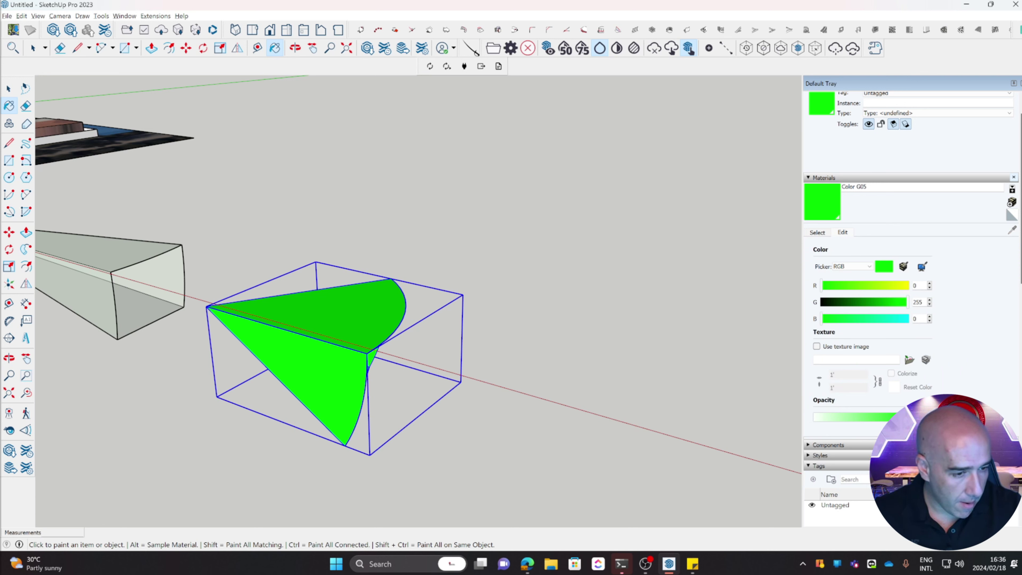
left_click_drag(897, 417, 861, 417)
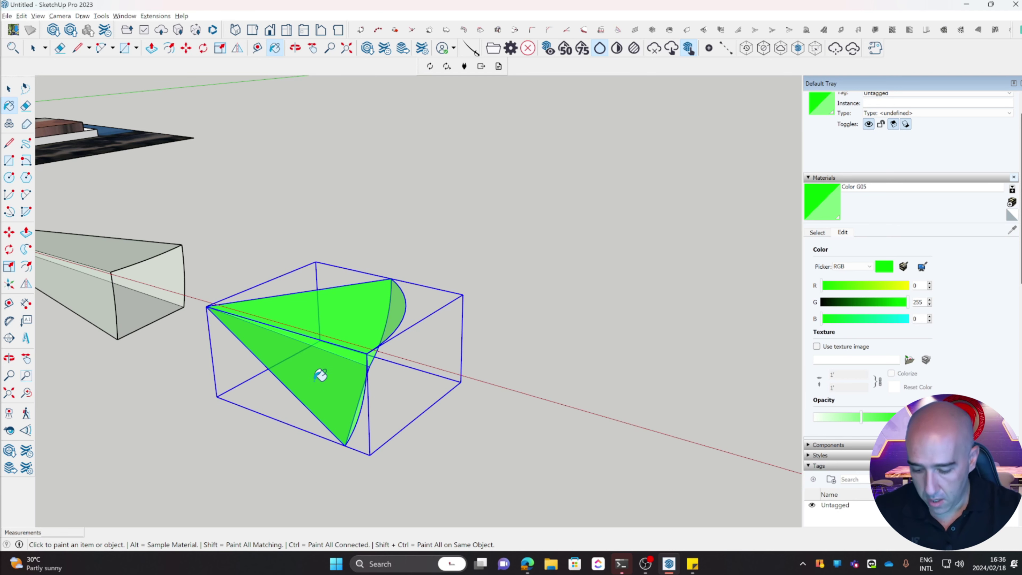
Draw a small horizontal rectangle with one corner on the apex of the first view cone, outside the cone.
mouse_move(330, 405)
middle_mouse_down("shift")
mouse_move(420, 380)
mouse_move(34, 272)
mouse_move(5, 287)
mouse_move(155, 306)
mouse_move(320, 388)
mouse_move(434, 399)
mouse_move(483, 387)
middle_mouse_up("shift")
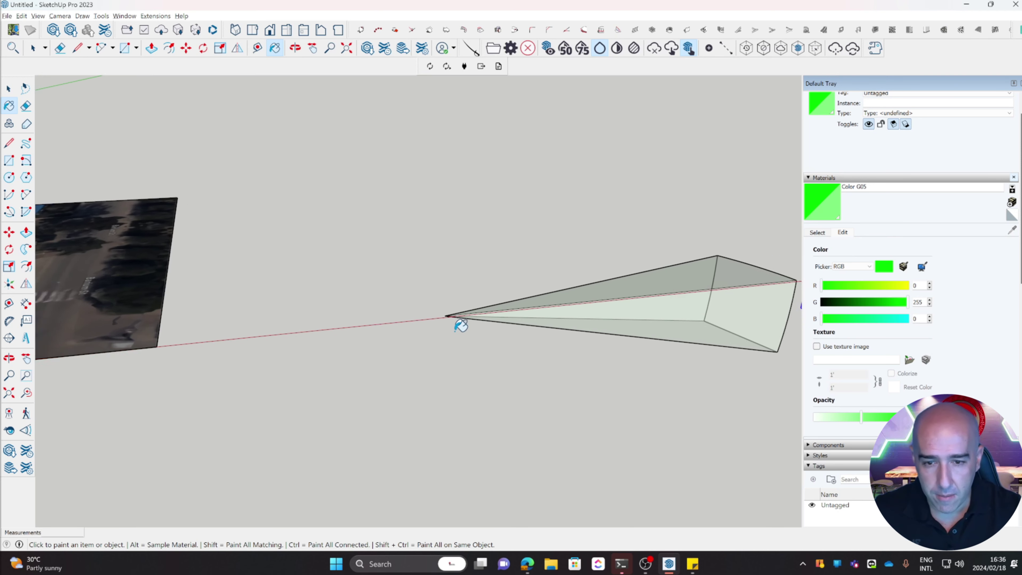
scroll(456, 324, "up", 5)
mouse_move(438, 310)
middle_mouse_down()
mouse_move(422, 367)
mouse_move(538, 416)
mouse_move(566, 416)
mouse_move(474, 284)
middle_mouse_up()
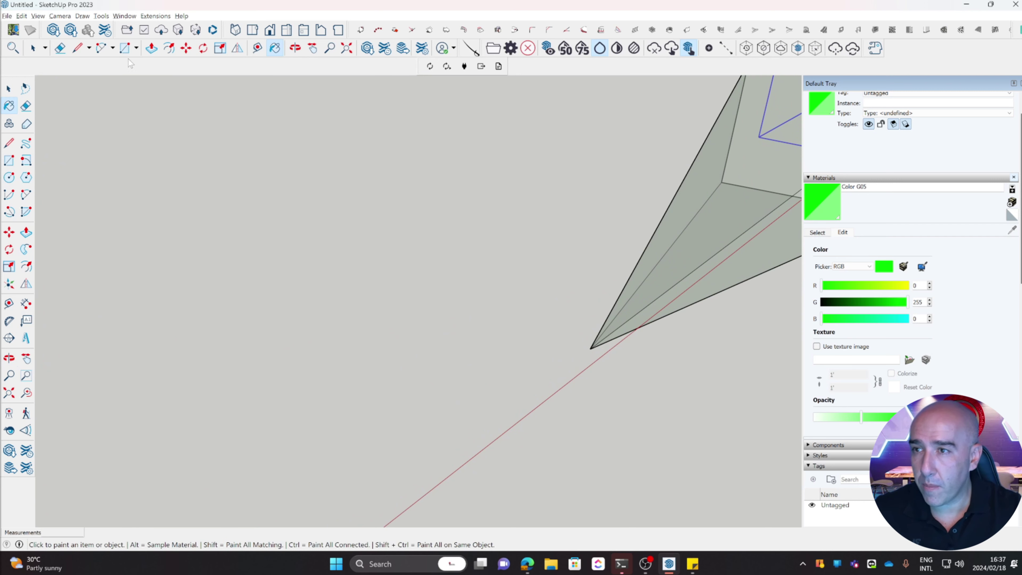
left_click(125, 48)
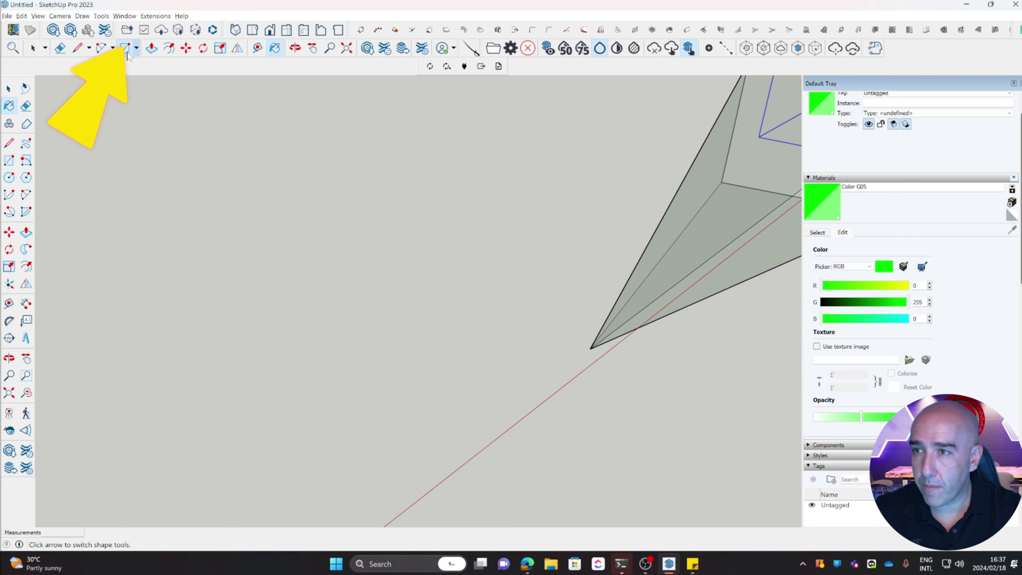
left_click(589, 349)
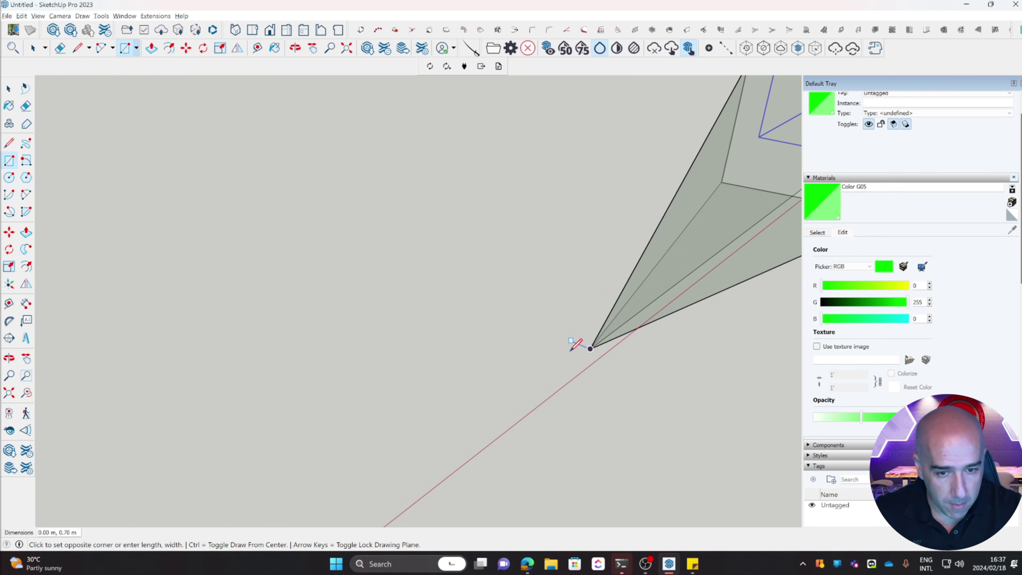
scroll(584, 345, "up", 2)
middle_click_drag(583, 345, 599, 310)
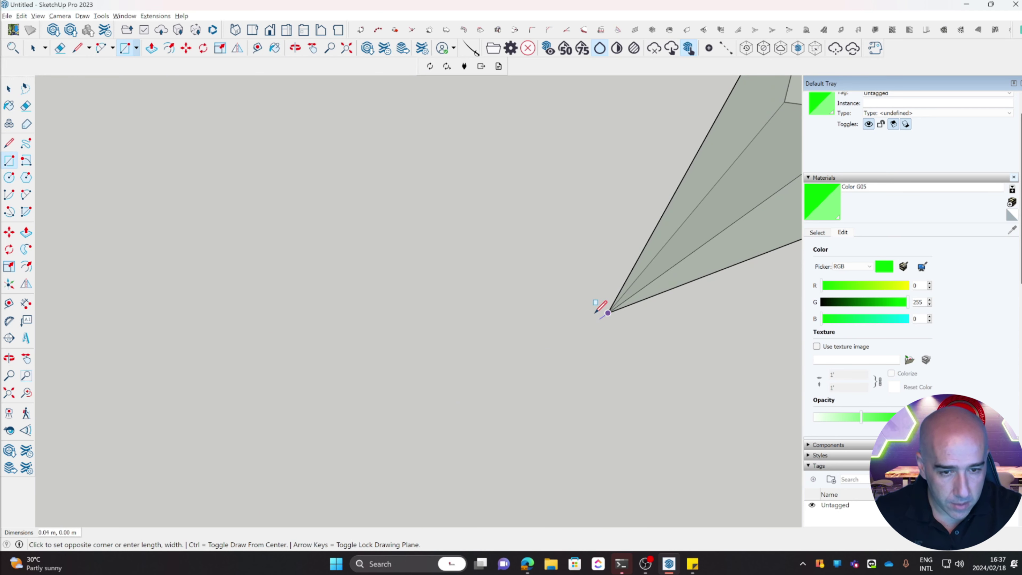
left_click(571, 317)
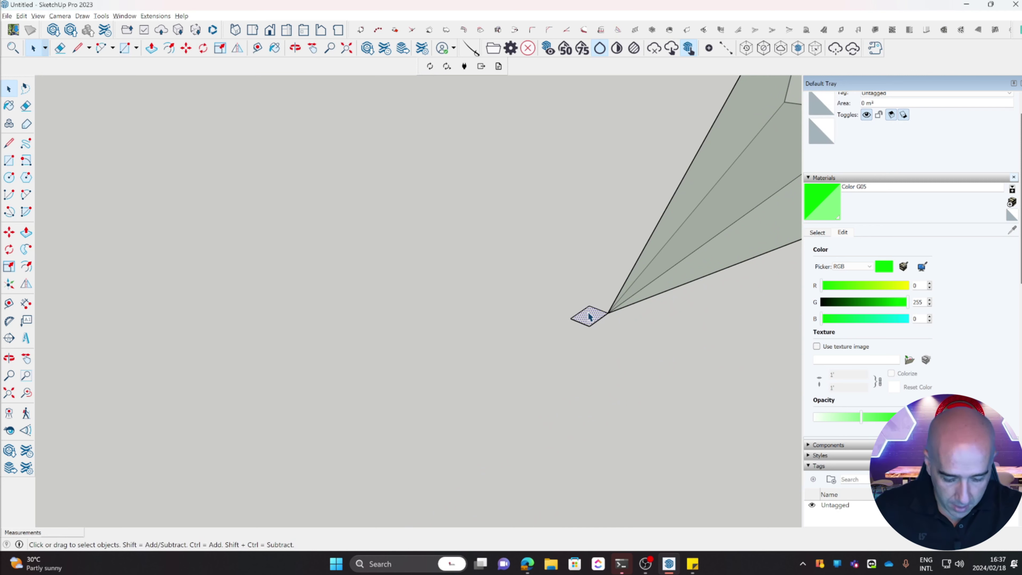
Extrude the small rectangle at the cone's apex upward 3 m to form a post.
key("p")
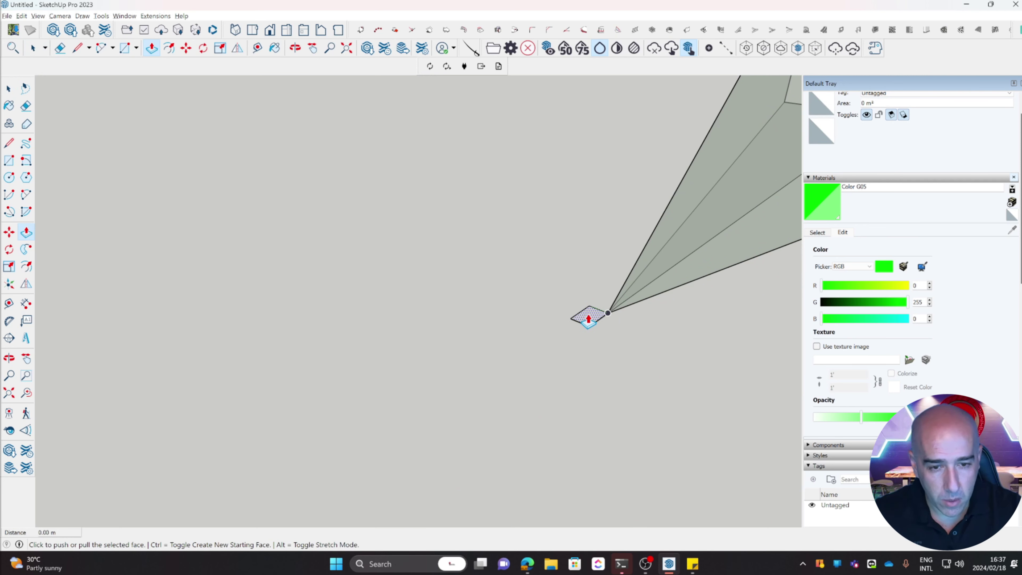
left_click(589, 320)
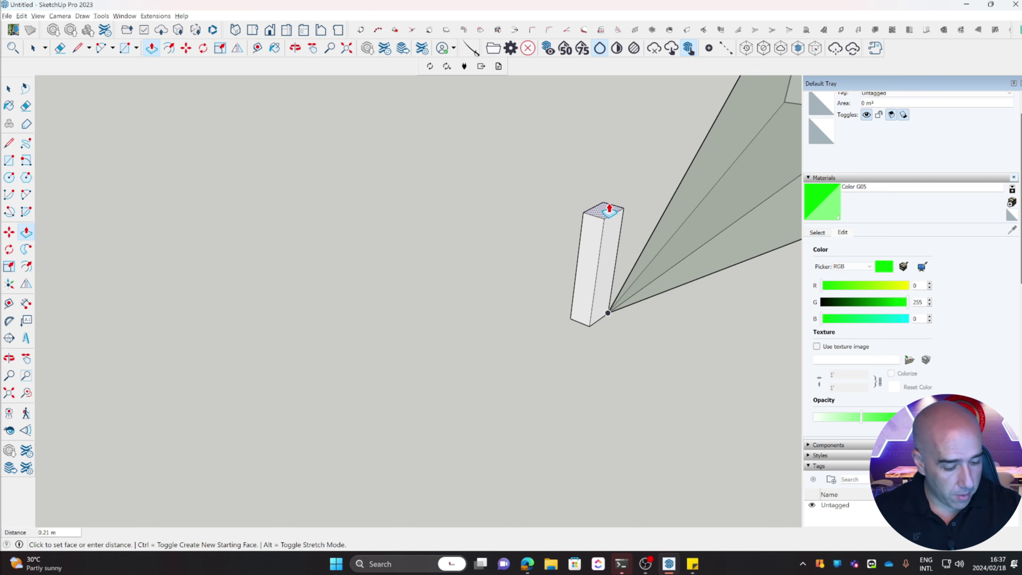
key("Return")
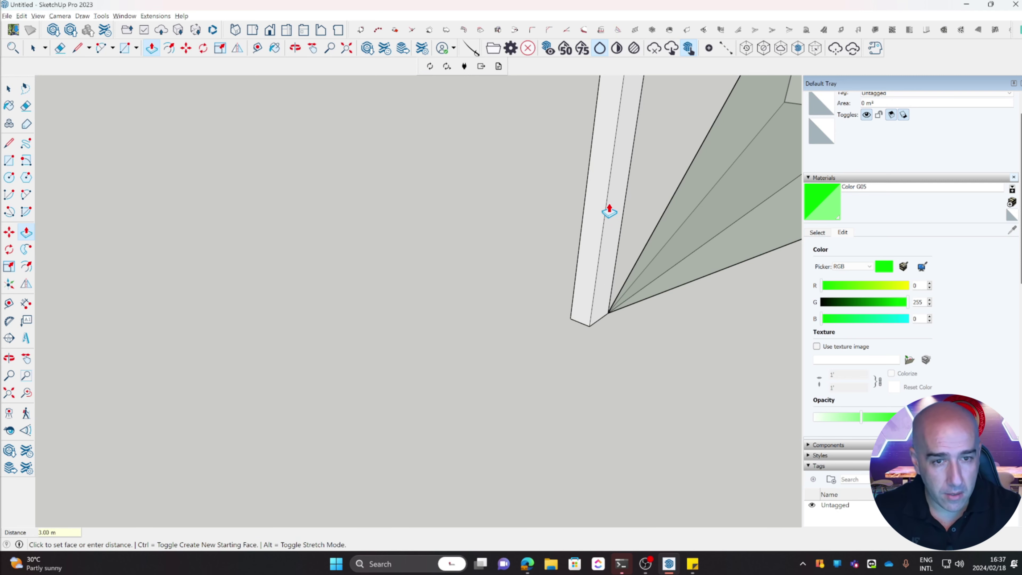
Thin the post by pushing one side face inward about 0.03 m and the adjacent side face about 0.01 m.
scroll(609, 210, "down", 1)
scroll(604, 191, "down", 2)
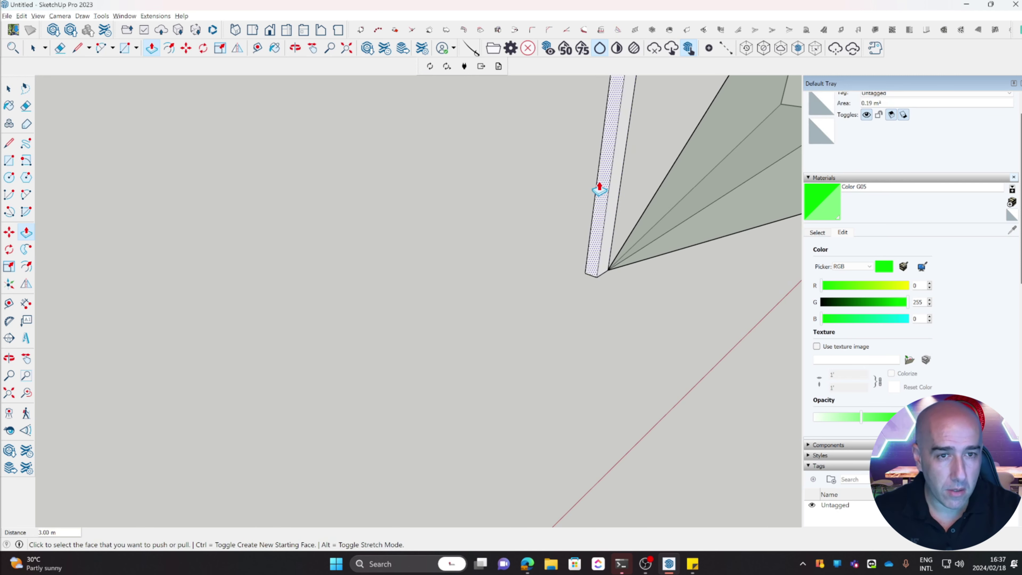
scroll(541, 160, "up", 3)
scroll(541, 164, "down", 3)
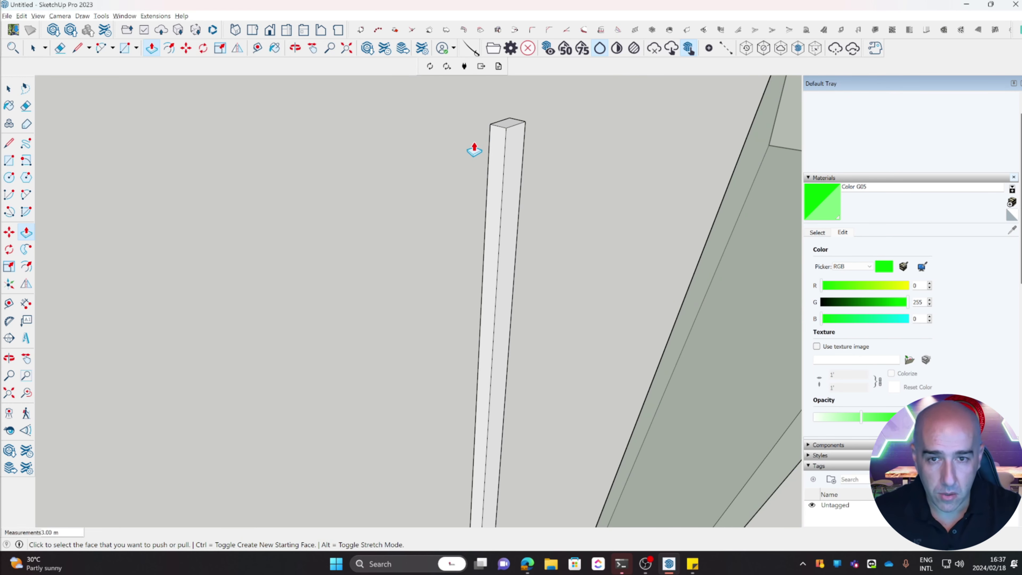
left_click(498, 153)
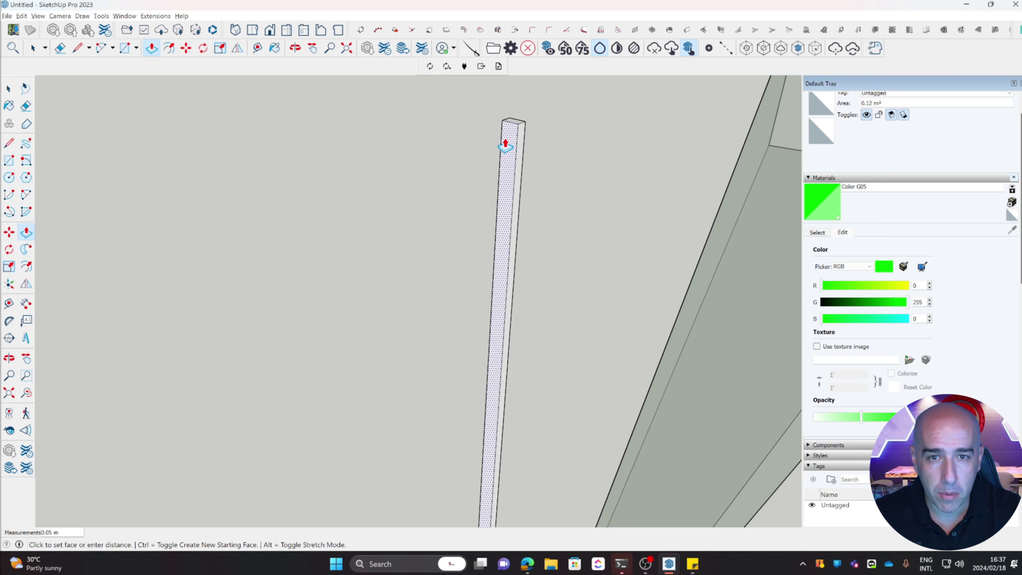
left_click(504, 147)
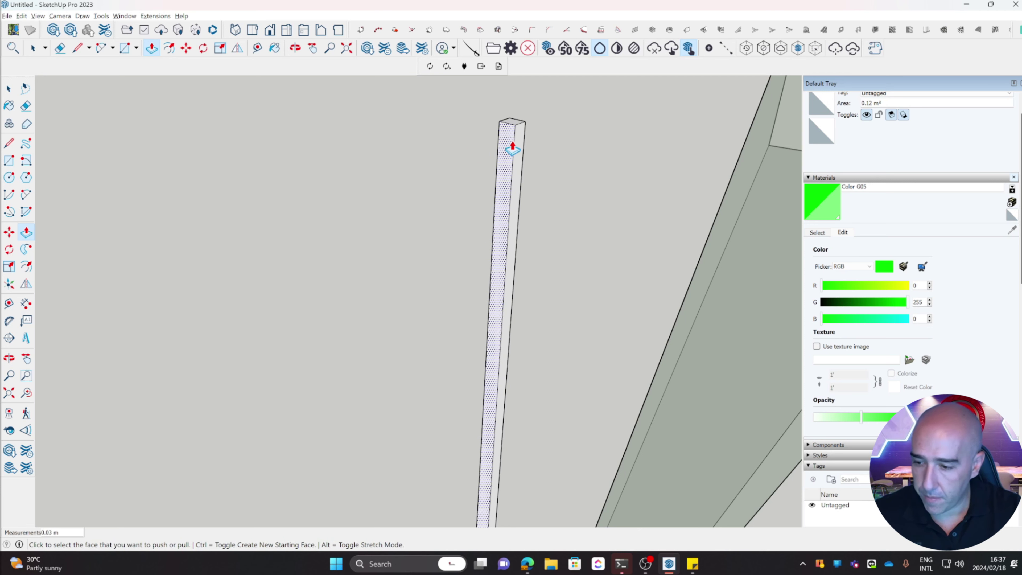
left_click(520, 141)
left_click(515, 142)
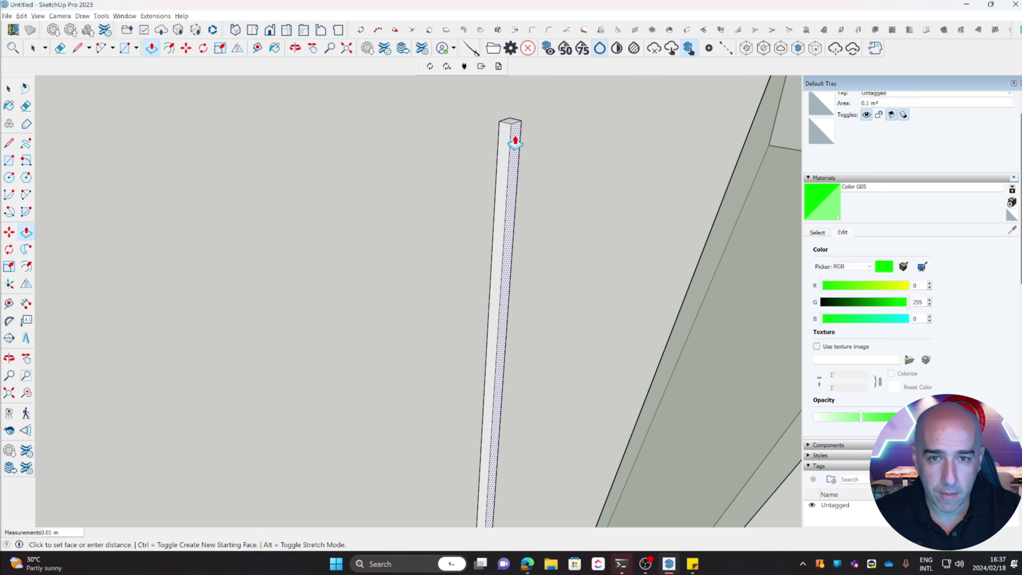
Make a group of the entire thin post.
key("space")
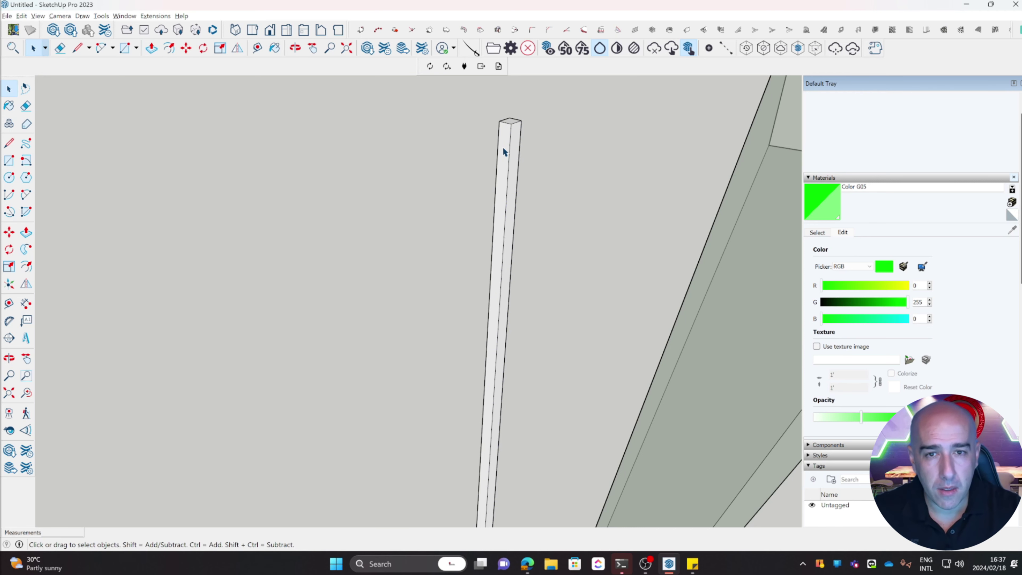
triple_click(503, 150)
right_click(512, 155)
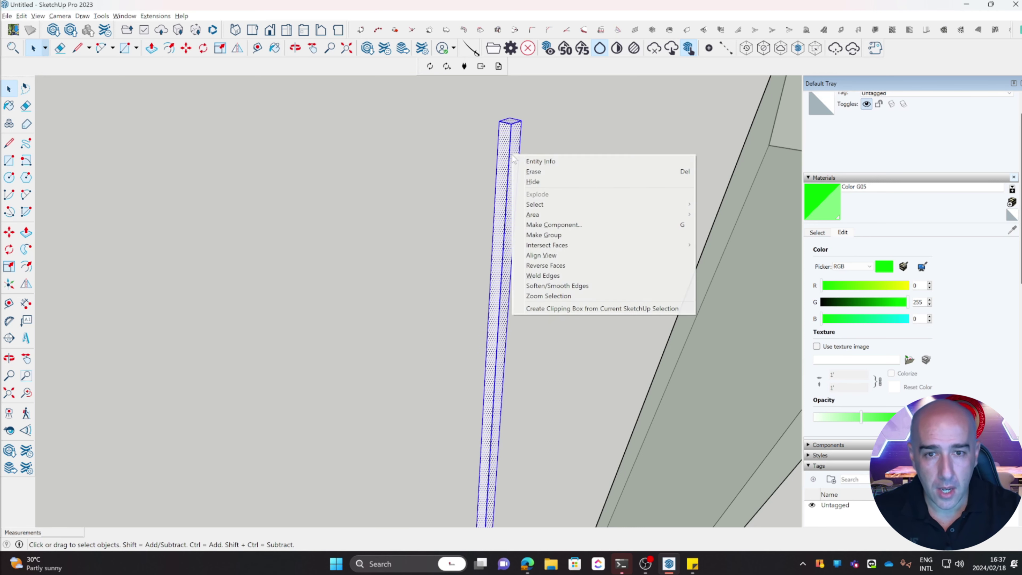
left_click(535, 235)
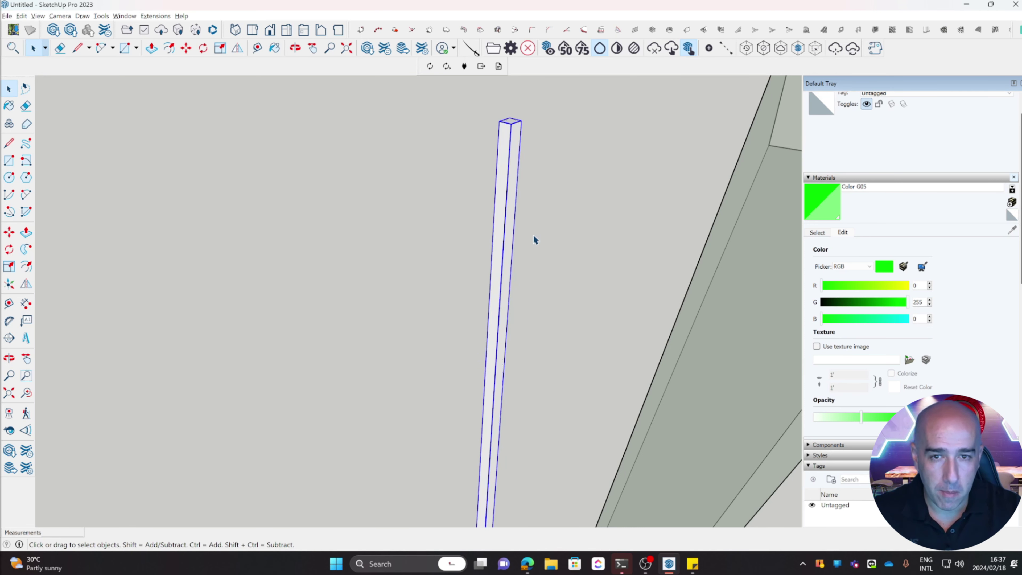
Copy the post group from the first view cone's apex to the apex of the green view cone.
middle_click_drag(542, 230, 361, 364)
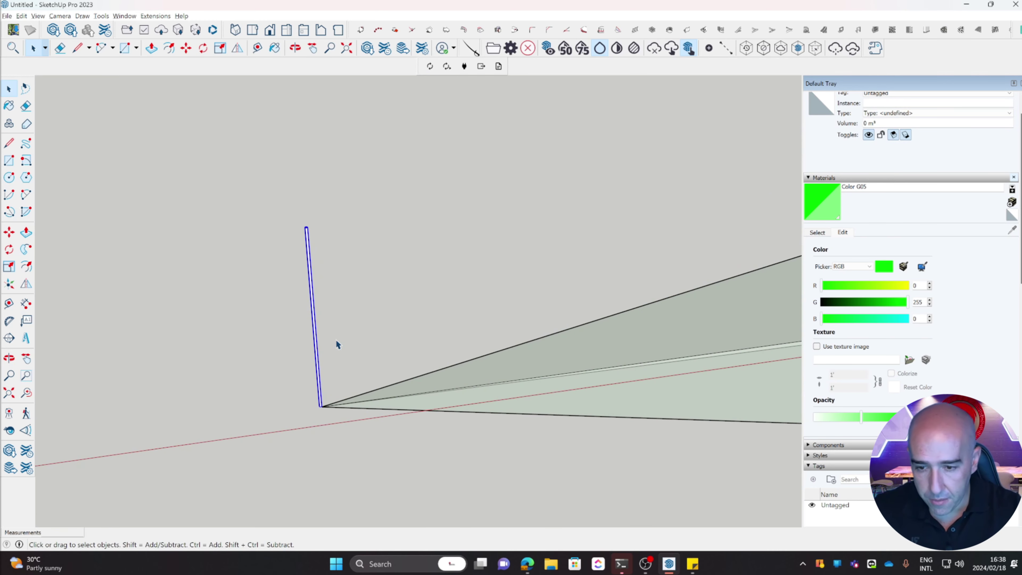
key("m")
scroll(315, 411, "up", 6)
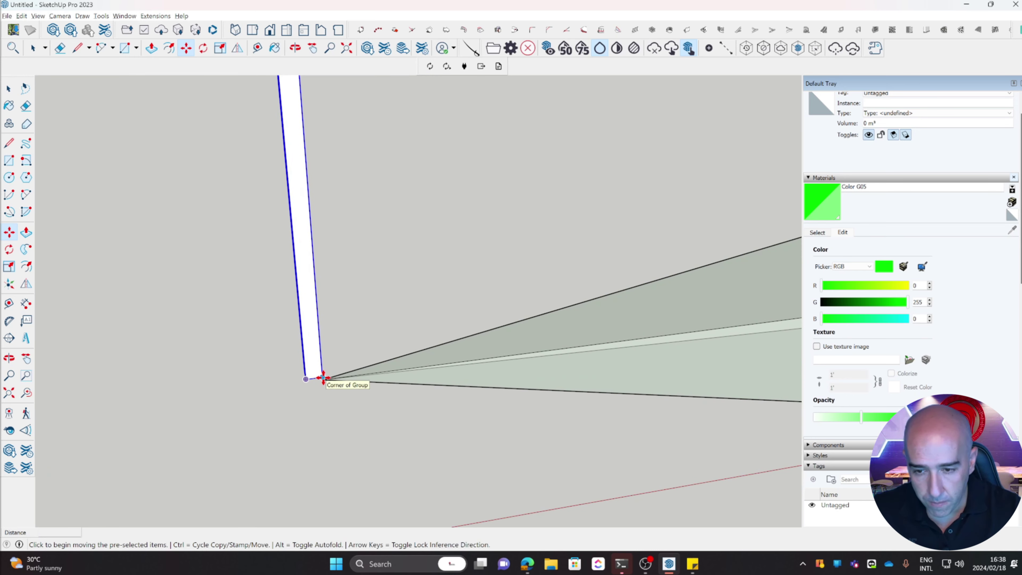
key("ctrl")
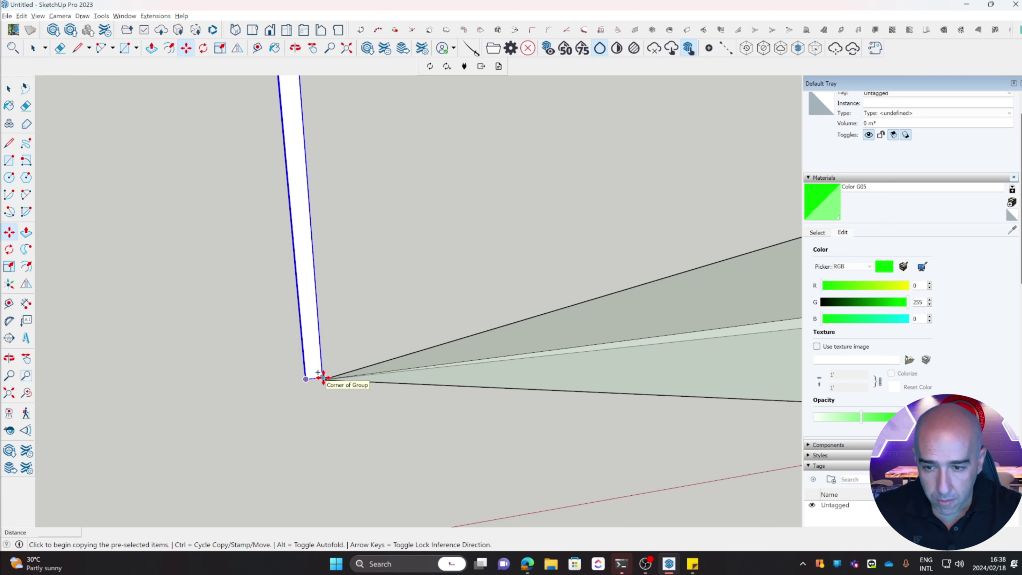
left_click(323, 377)
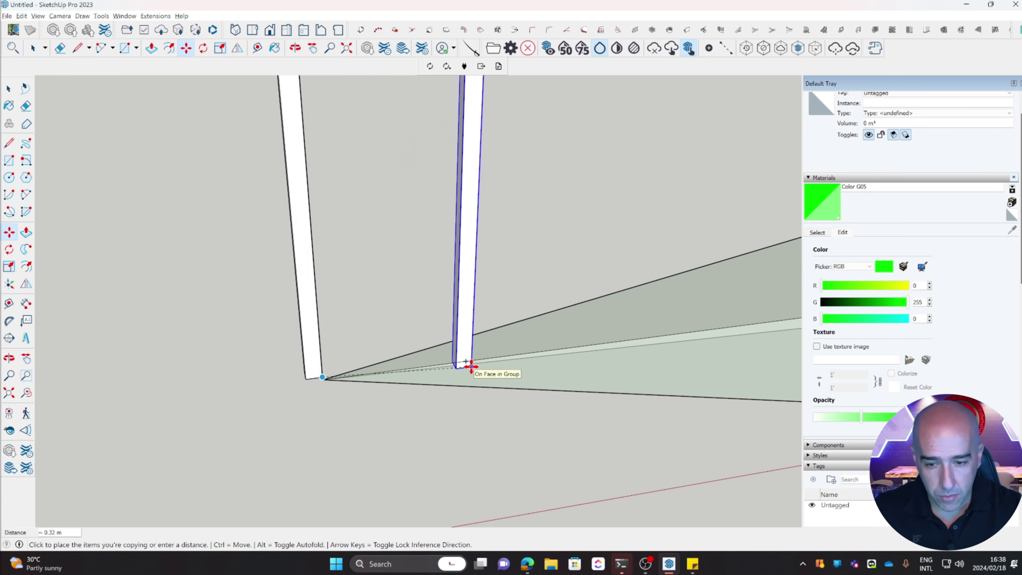
scroll(472, 366, "down", 6)
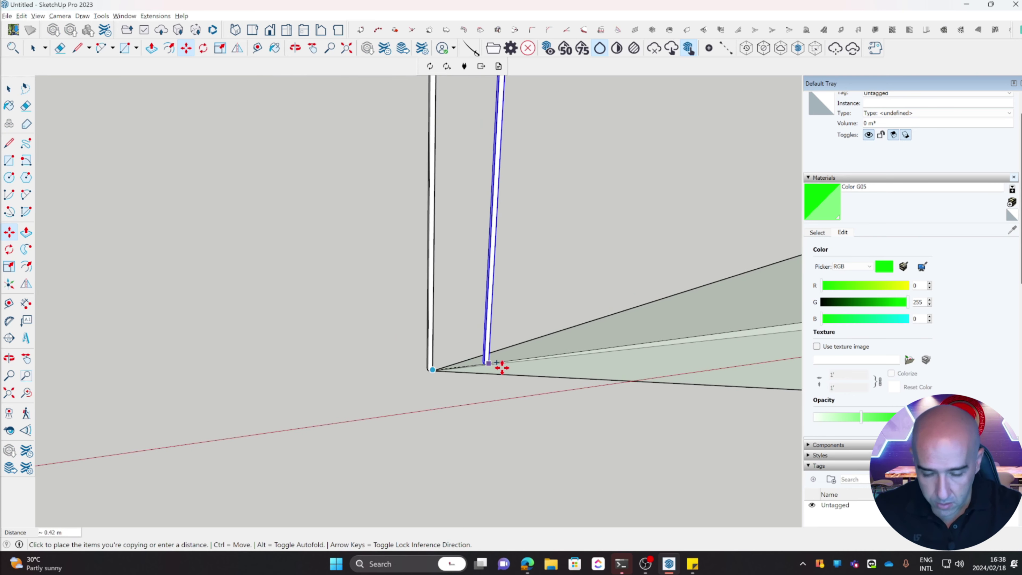
scroll(544, 367, "down", 2)
middle_click_drag(691, 361, 340, 370)
mouse_move(486, 335)
middle_mouse_down()
mouse_move(689, 319)
mouse_move(559, 338)
mouse_move(182, 322)
mouse_move(689, 273)
middle_mouse_up()
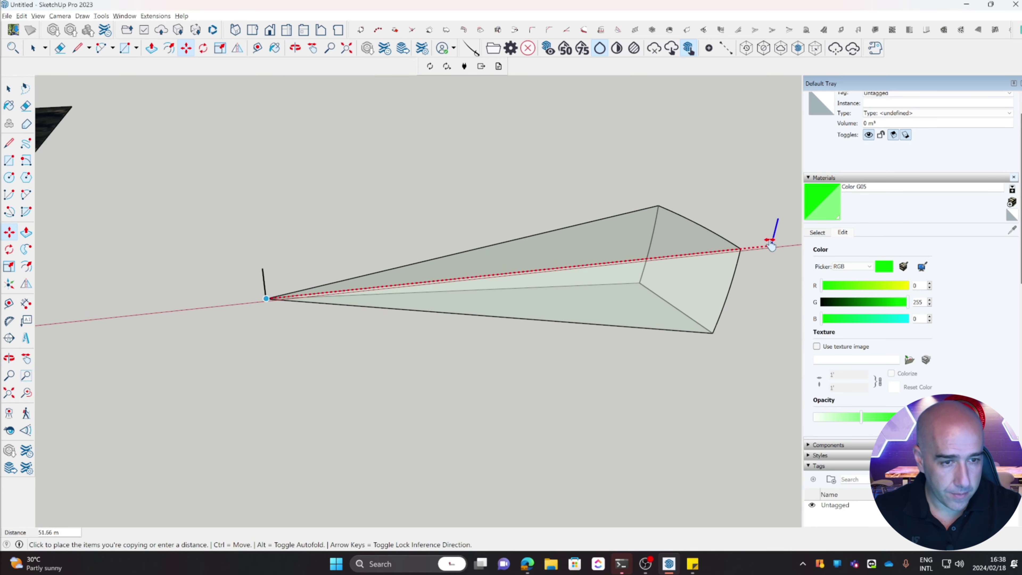
mouse_move(776, 230)
middle_mouse_down()
mouse_move(419, 298)
mouse_move(303, 286)
middle_mouse_up()
scroll(457, 276, "up", 4)
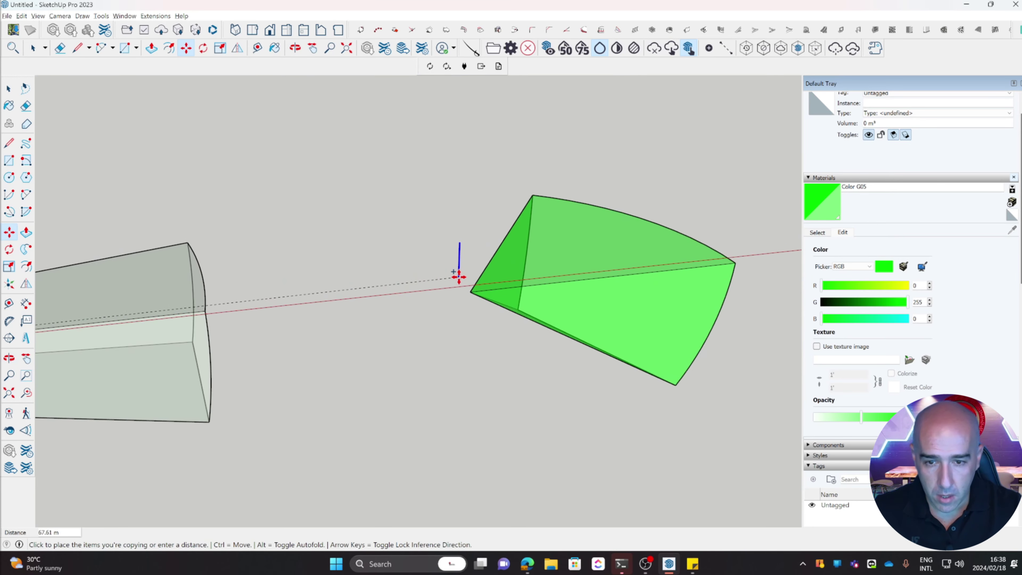
scroll(477, 284, "up", 2)
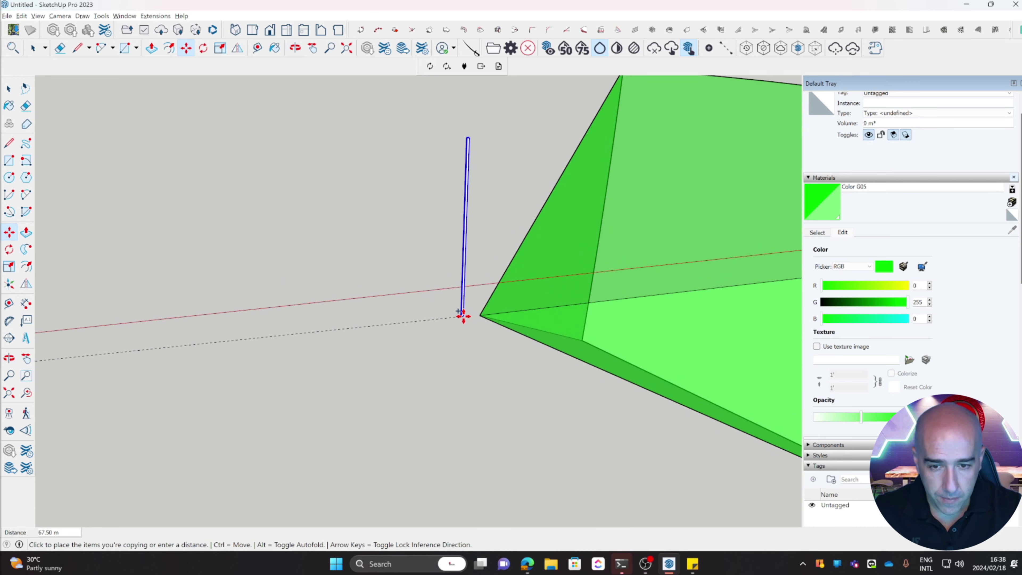
left_click(478, 317)
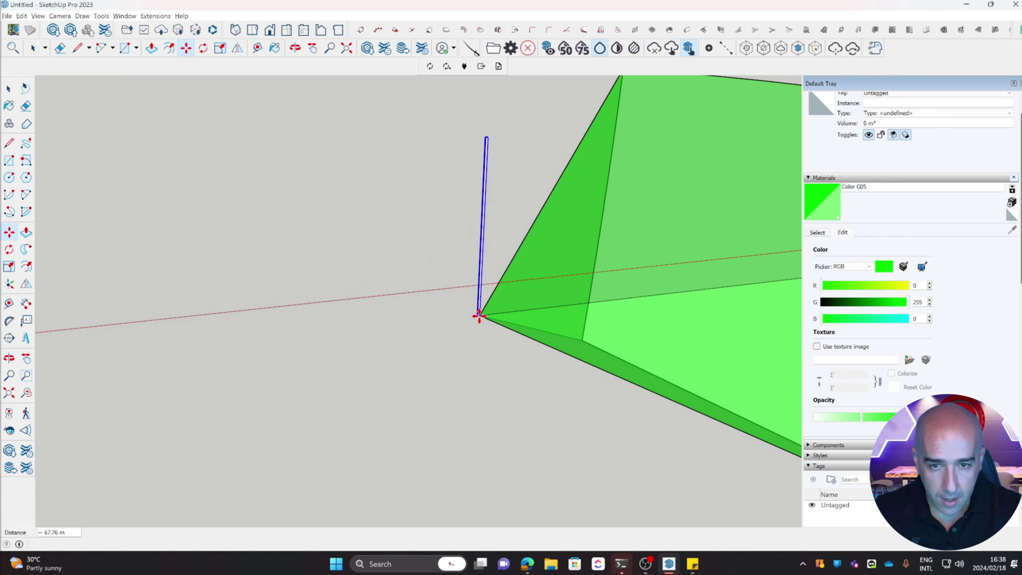
scroll(372, 334, "down", 5)
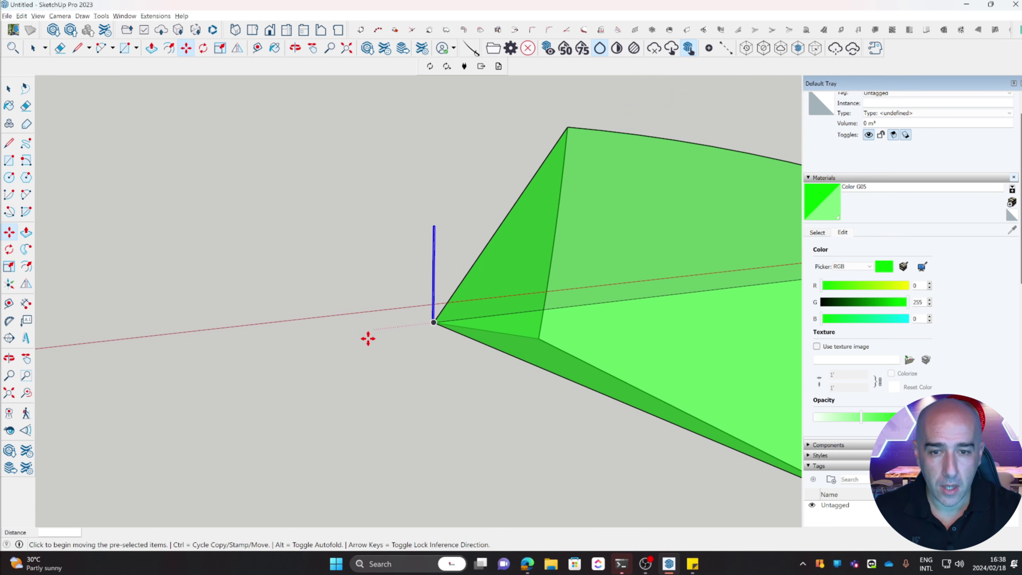
Move the first view cone up 3 m by its apex, onto the top edge of its post.
middle_click_drag(276, 379, 650, 370, "shift")
scroll(644, 370, "down", 4)
scroll(411, 395, "down", 2)
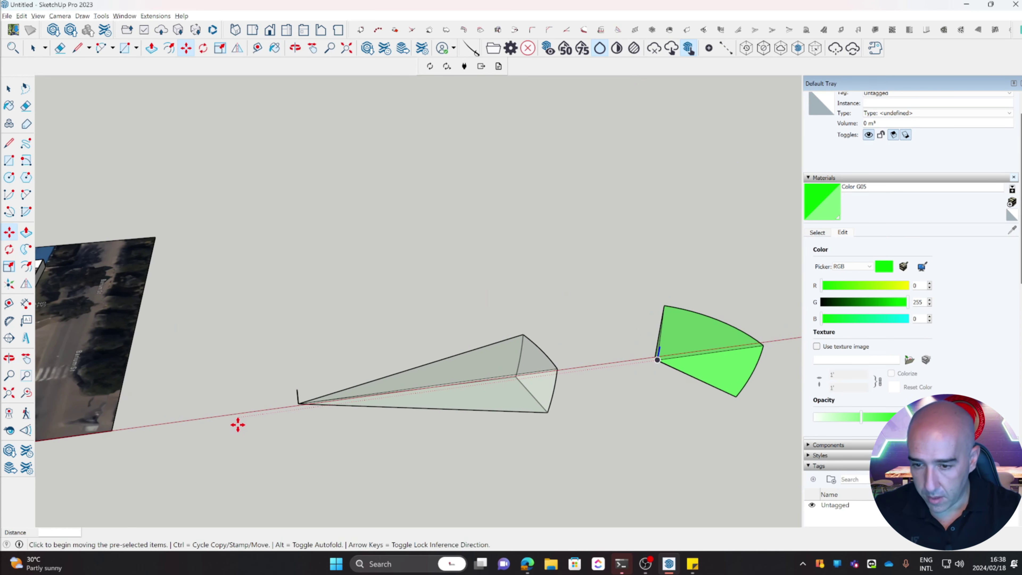
scroll(288, 403, "up", 3)
scroll(360, 397, "up", 4)
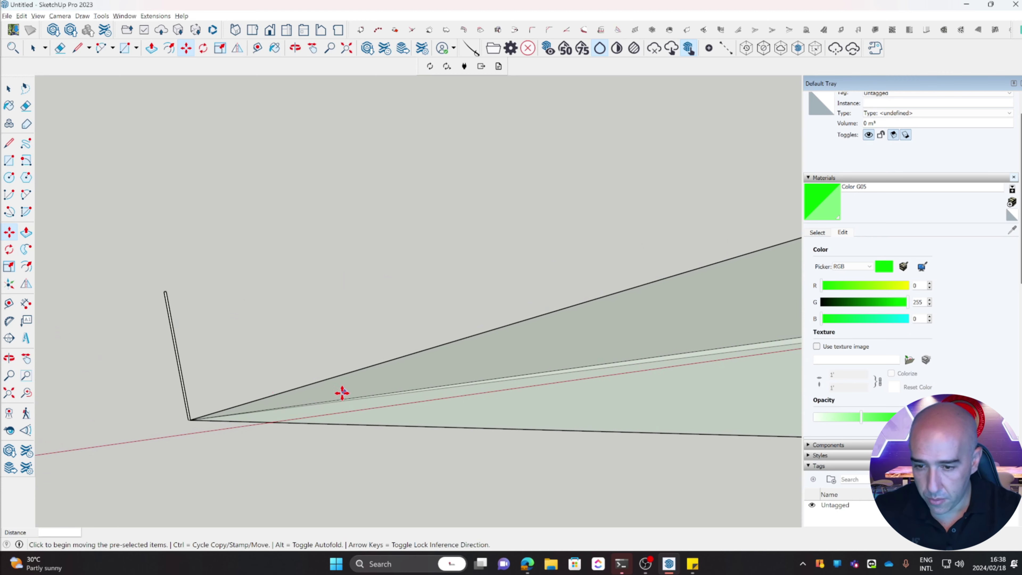
key("space")
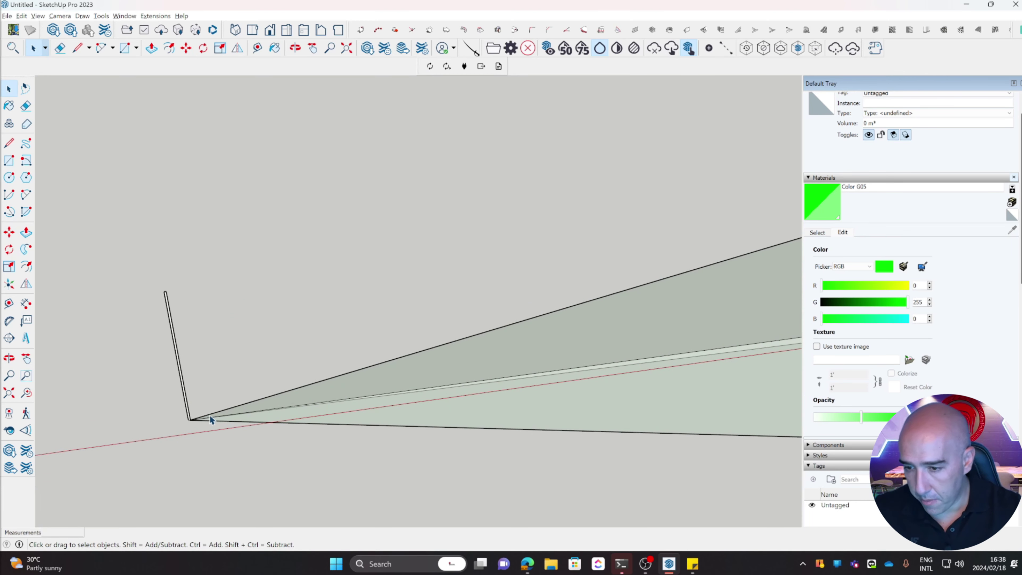
left_click(206, 419)
scroll(173, 425, "up", 3)
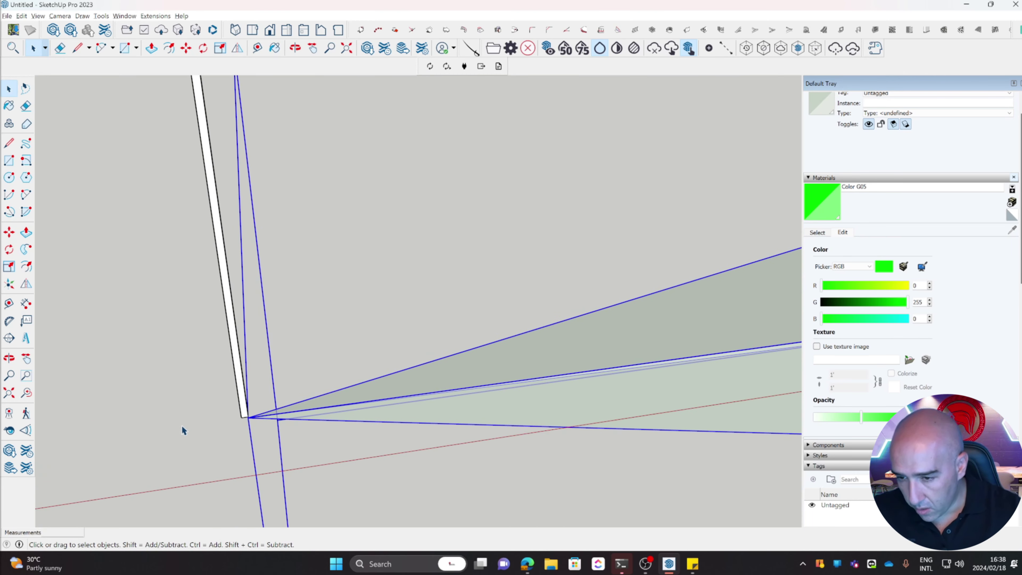
scroll(182, 430, "up", 2)
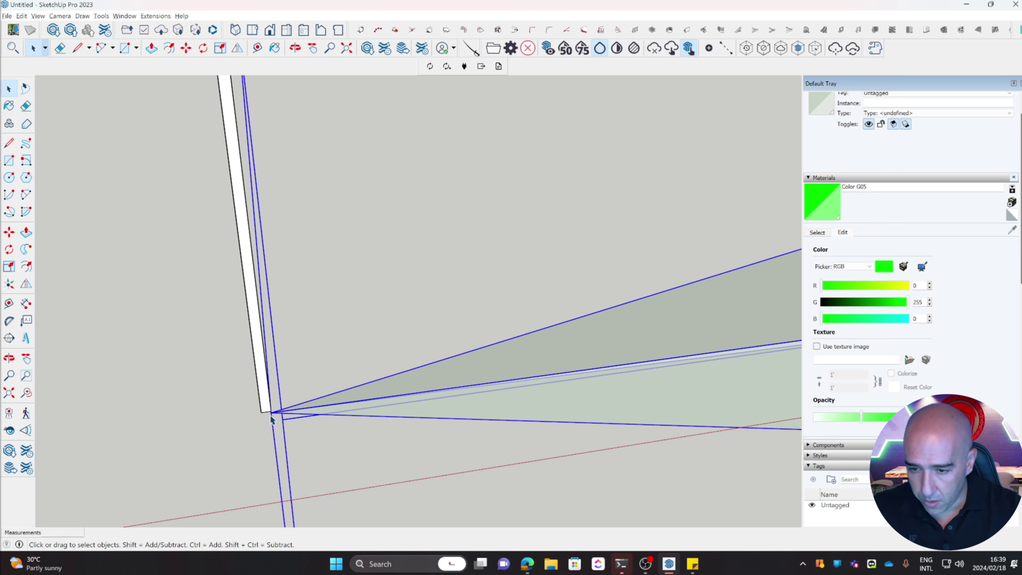
key("m")
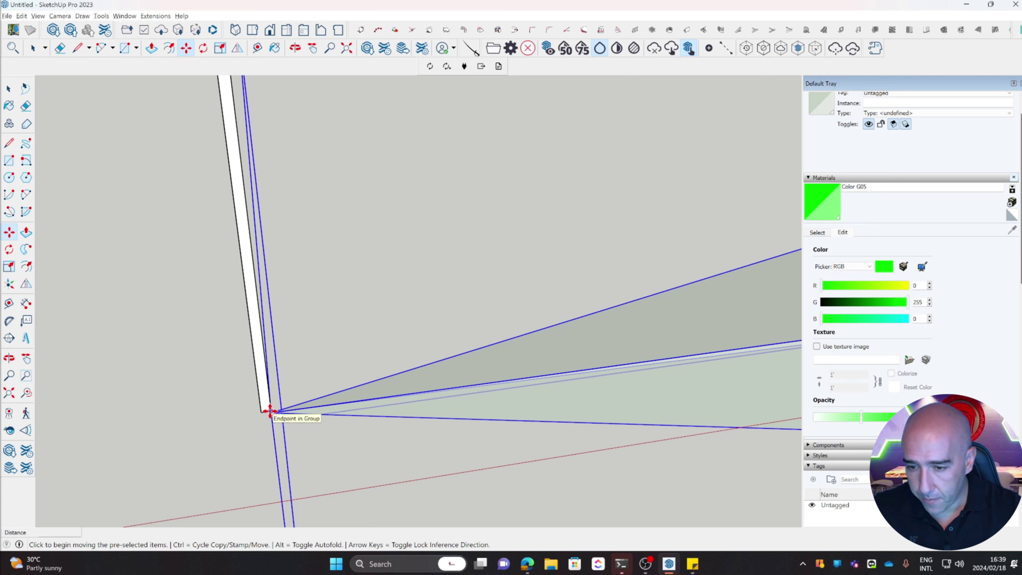
left_click(270, 411)
scroll(274, 225, "down", 3)
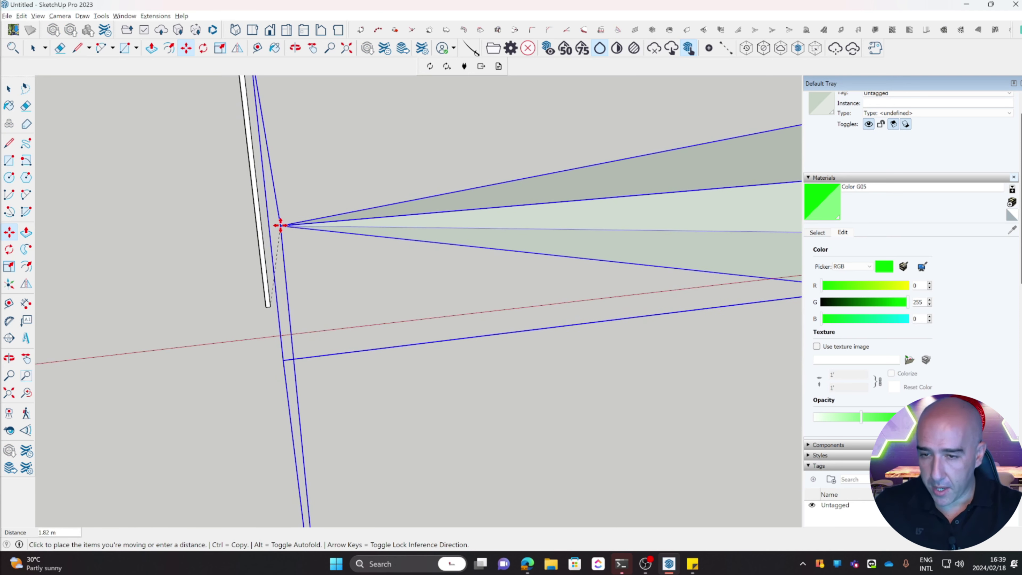
middle_click_drag(280, 225, 286, 256)
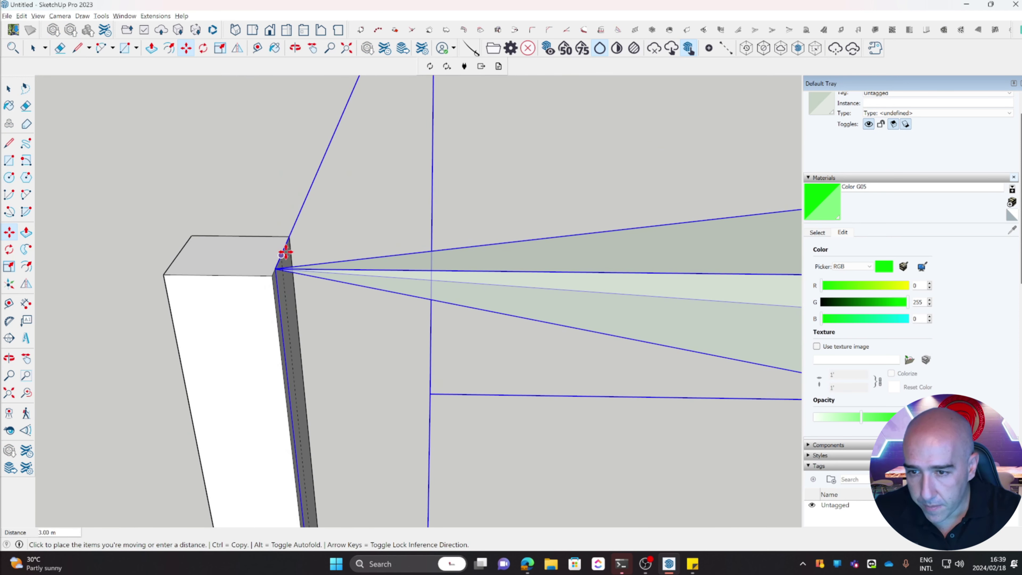
left_click(282, 254)
Make one group of the raised first view cone and its post.
scroll(475, 274, "down", 5)
middle_click_drag(480, 271, 260, 313)
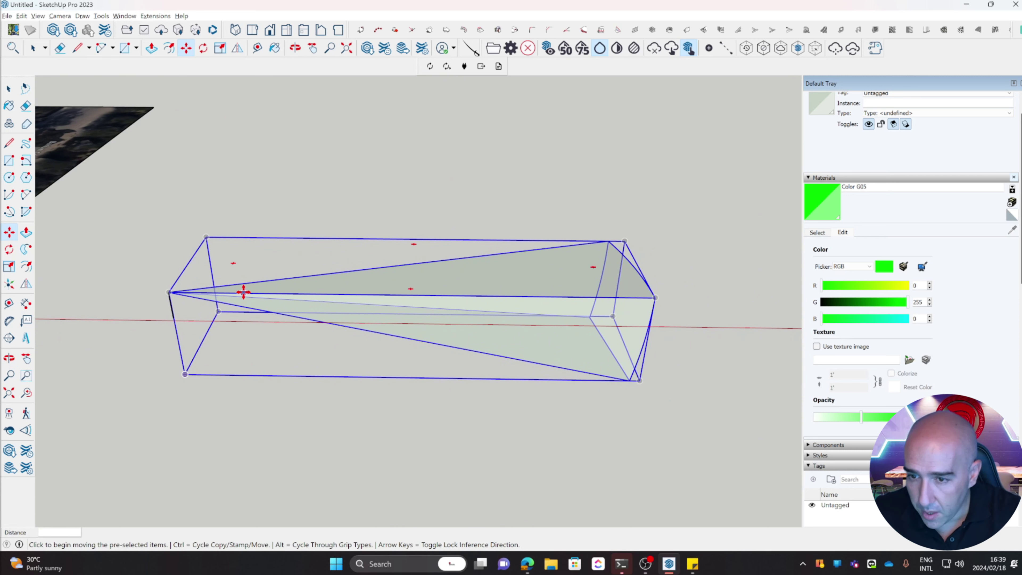
key("space")
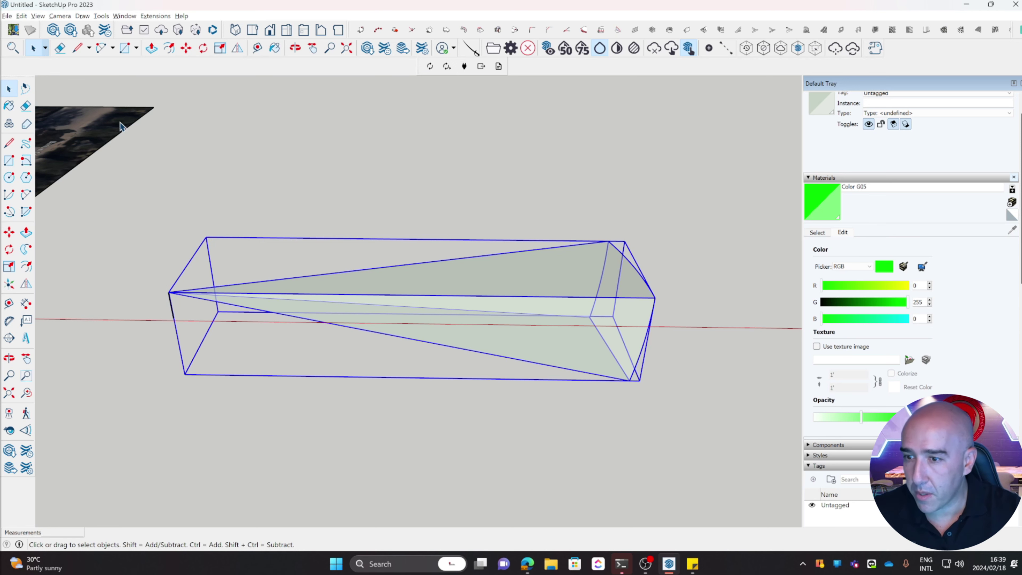
scroll(193, 365, "up", 6)
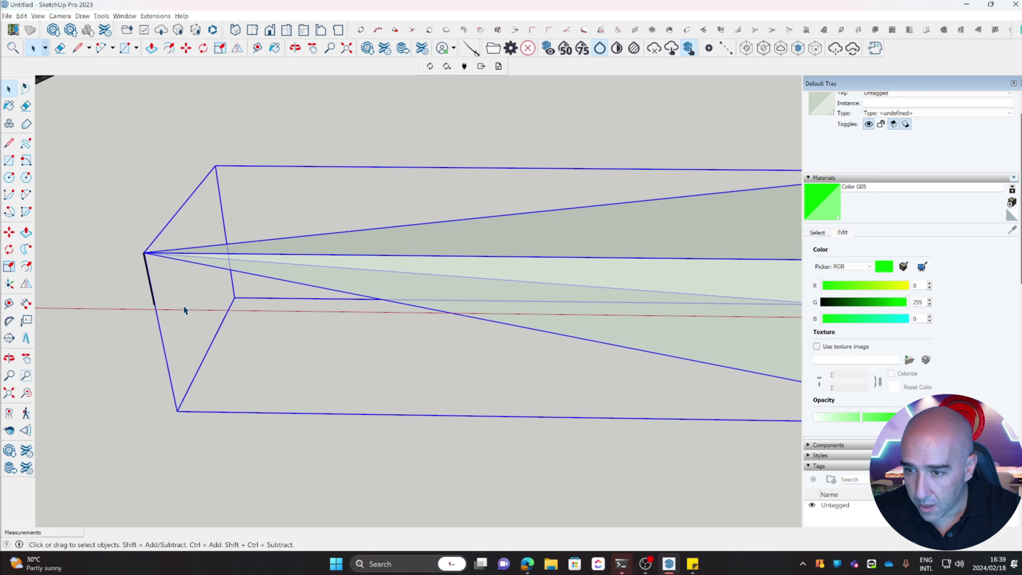
middle_click_drag(189, 297, 376, 296)
scroll(346, 207, "up", 8)
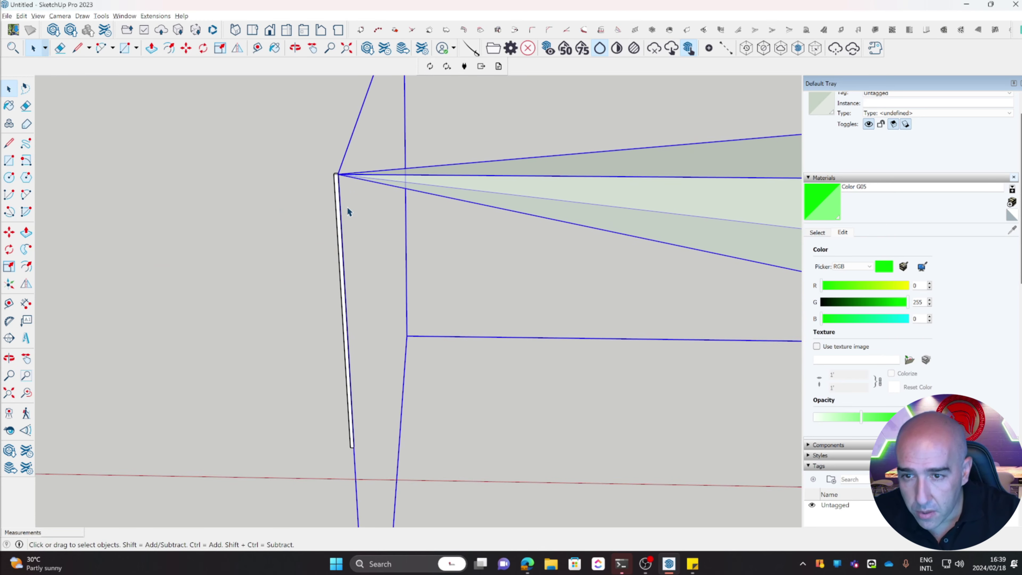
left_click(333, 176)
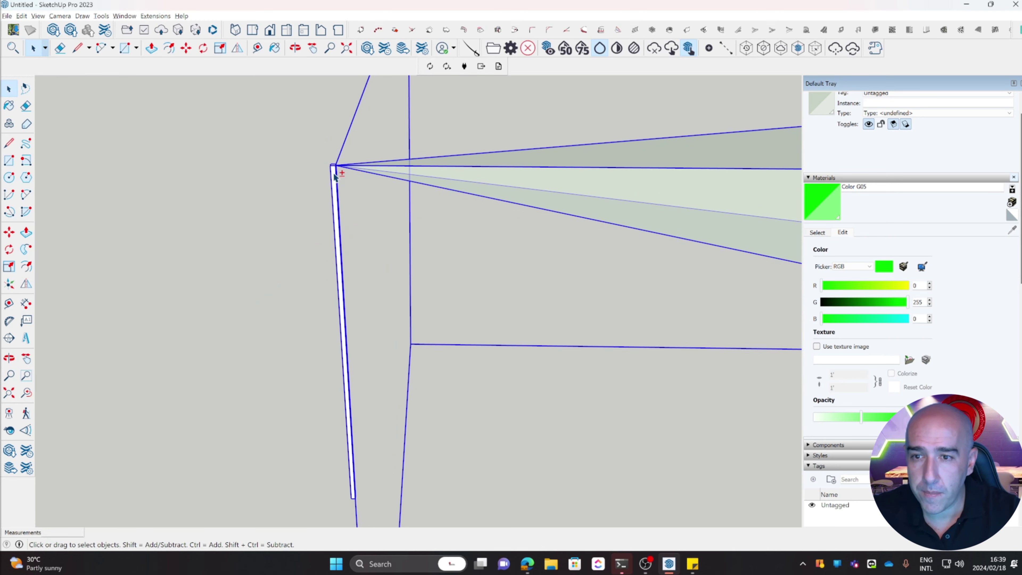
right_click(335, 178)
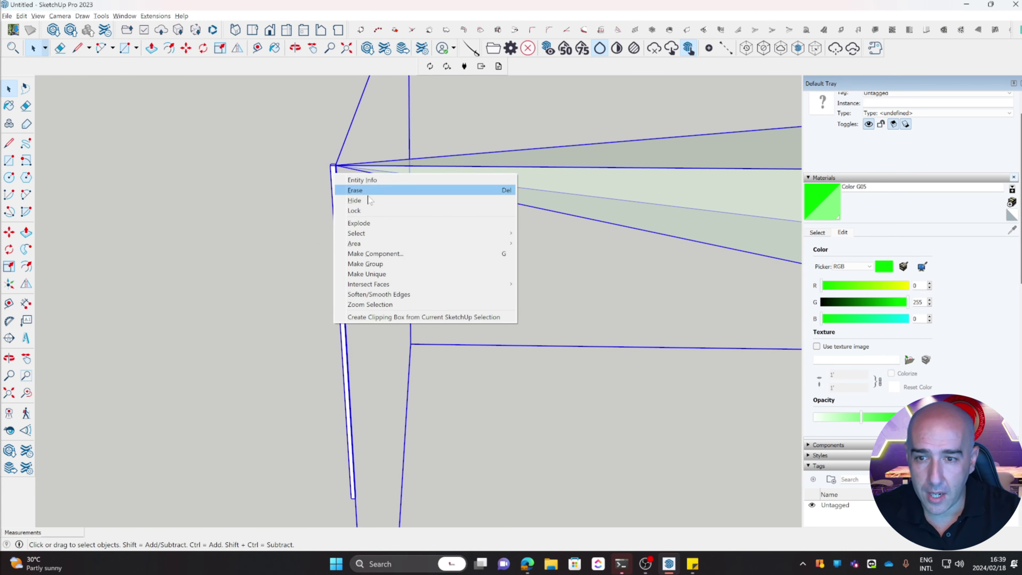
left_click(374, 264)
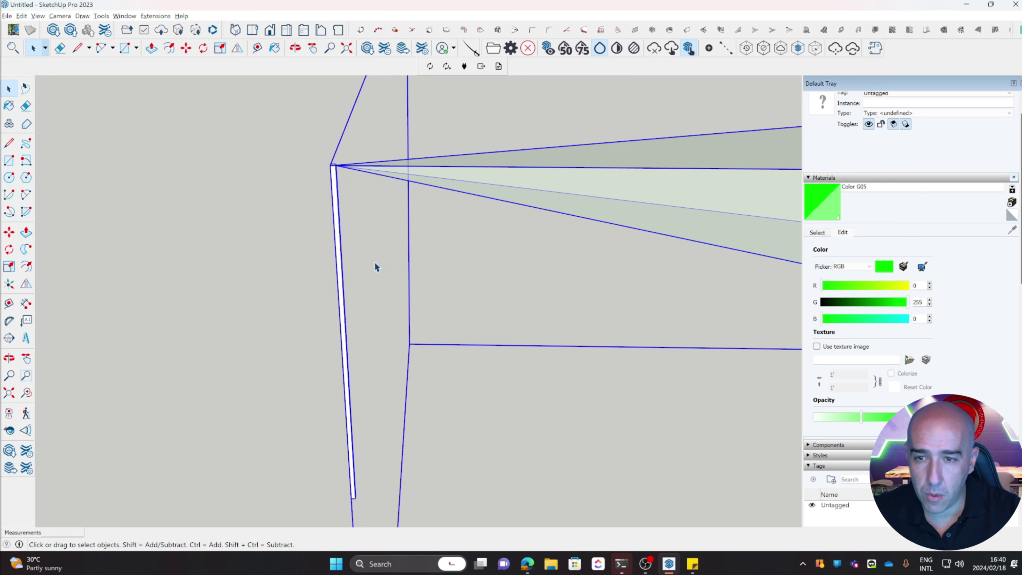
Move the green view cone up 3 m by its apex, onto the top edge of its post.
scroll(477, 287, "down", 5)
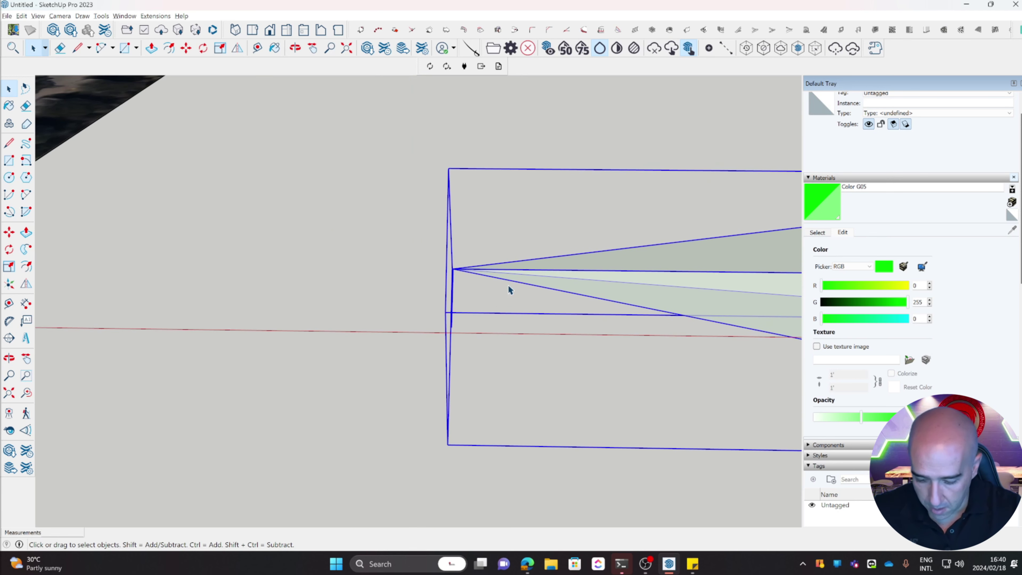
scroll(511, 290, "down", 3)
middle_click_drag(664, 328, 349, 274)
scroll(486, 277, "up", 6)
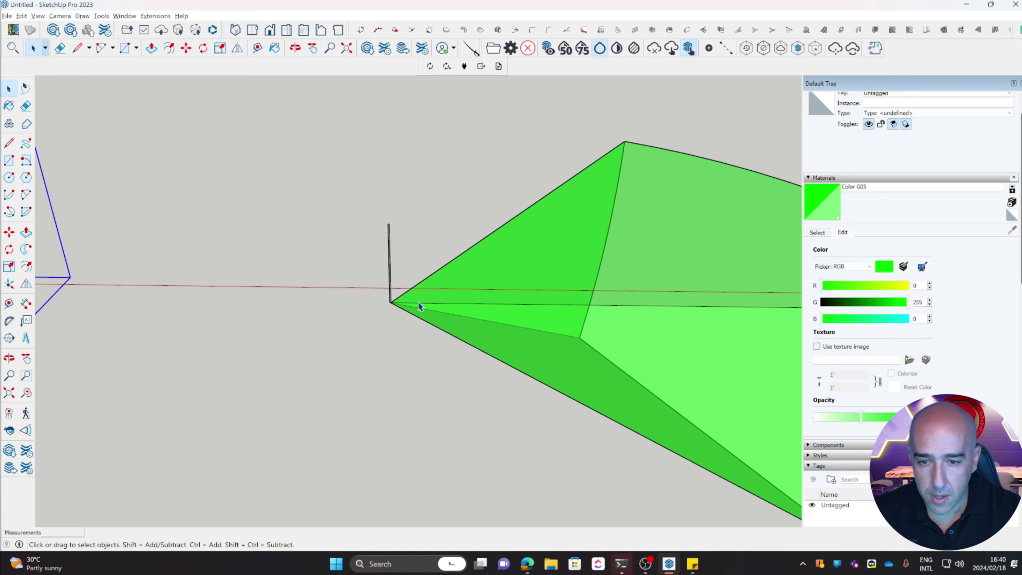
scroll(398, 336, "up", 5)
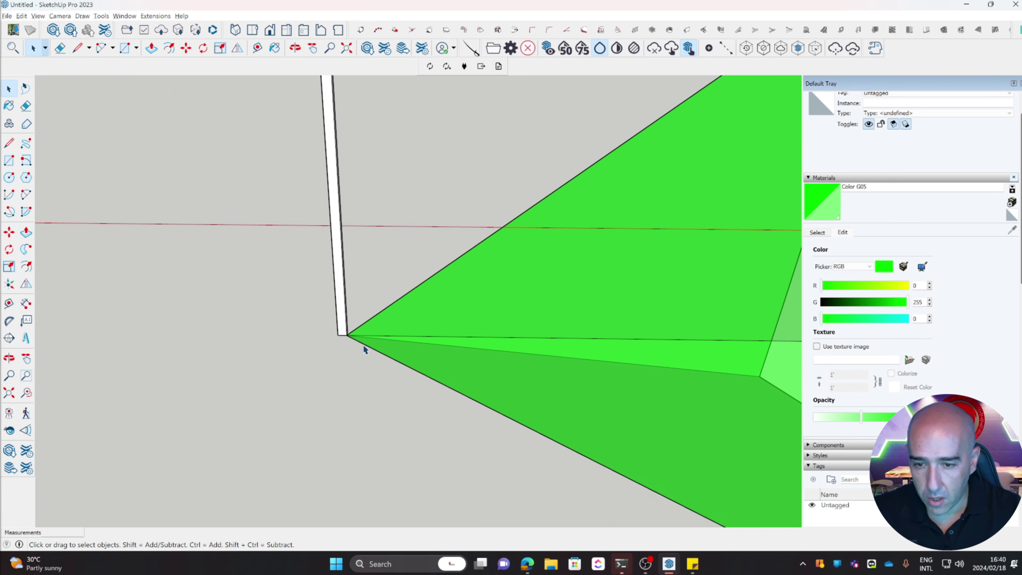
left_click(348, 336)
key("m")
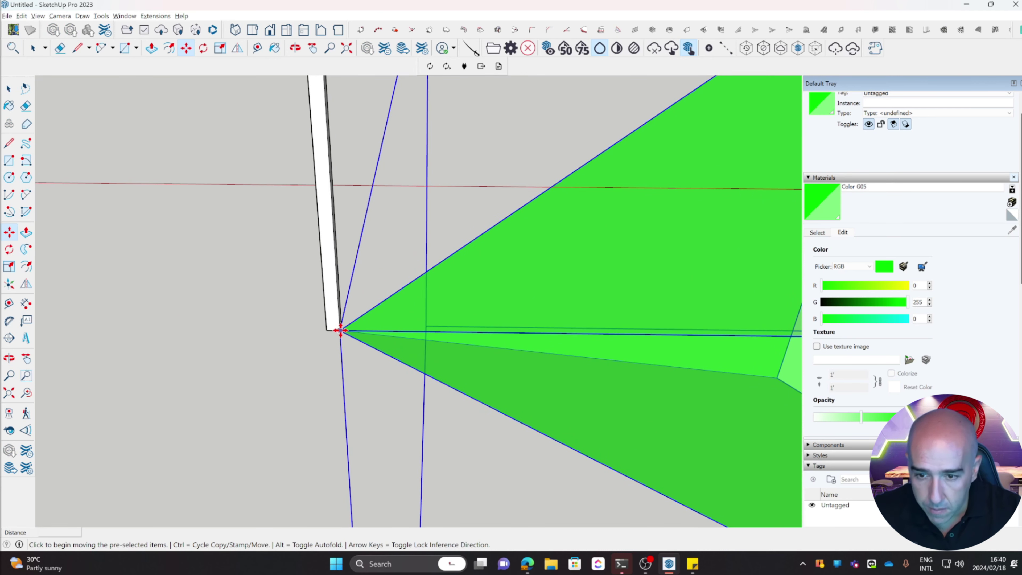
left_click(339, 331)
middle_click_drag(349, 165, 269, 235)
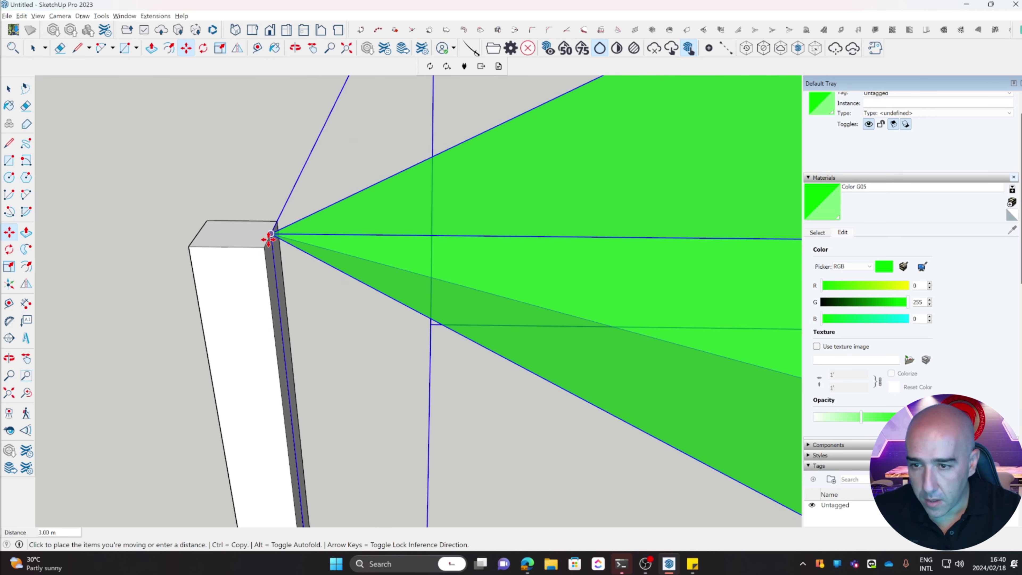
left_click(271, 233)
Make one group of the raised green view cone and its post.
scroll(328, 262, "down", 5)
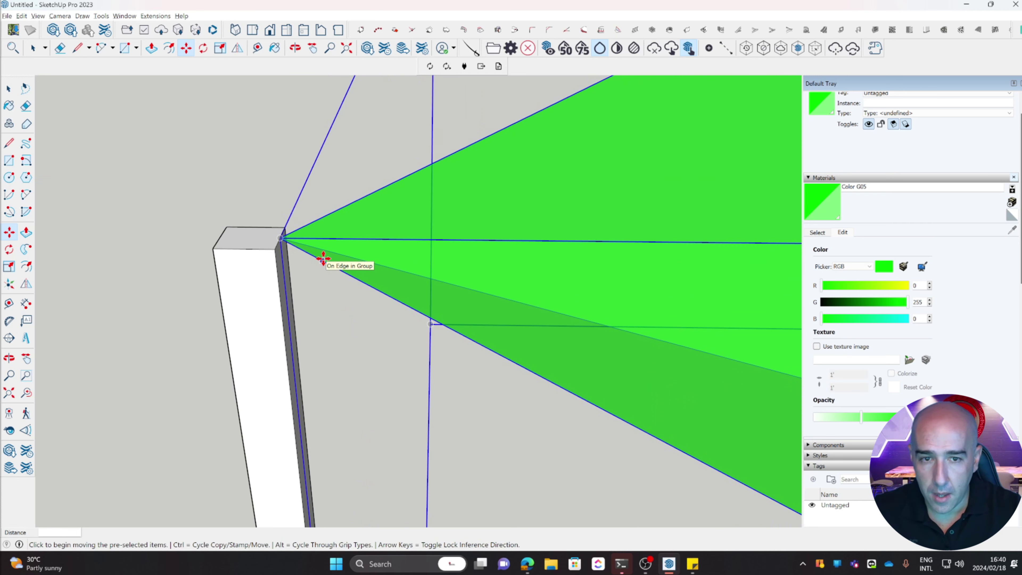
scroll(331, 256, "down", 8)
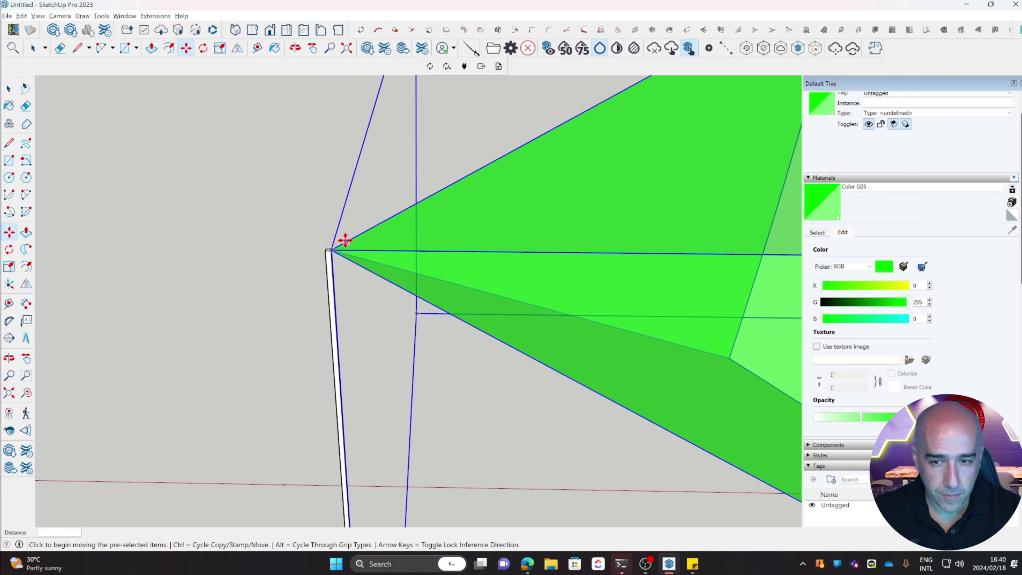
scroll(396, 261, "down", 2)
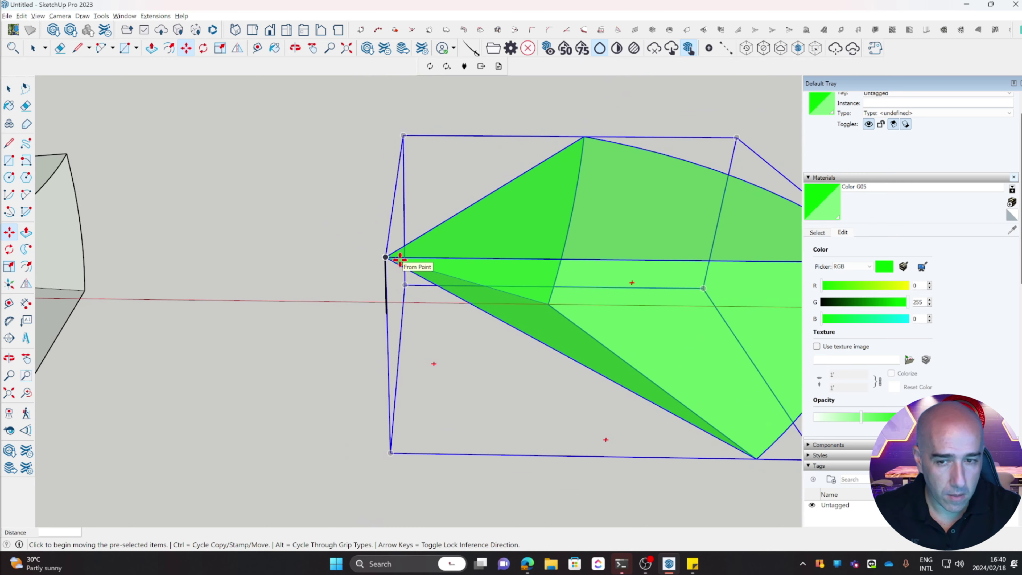
scroll(390, 276, "up", 8)
scroll(387, 278, "up", 1)
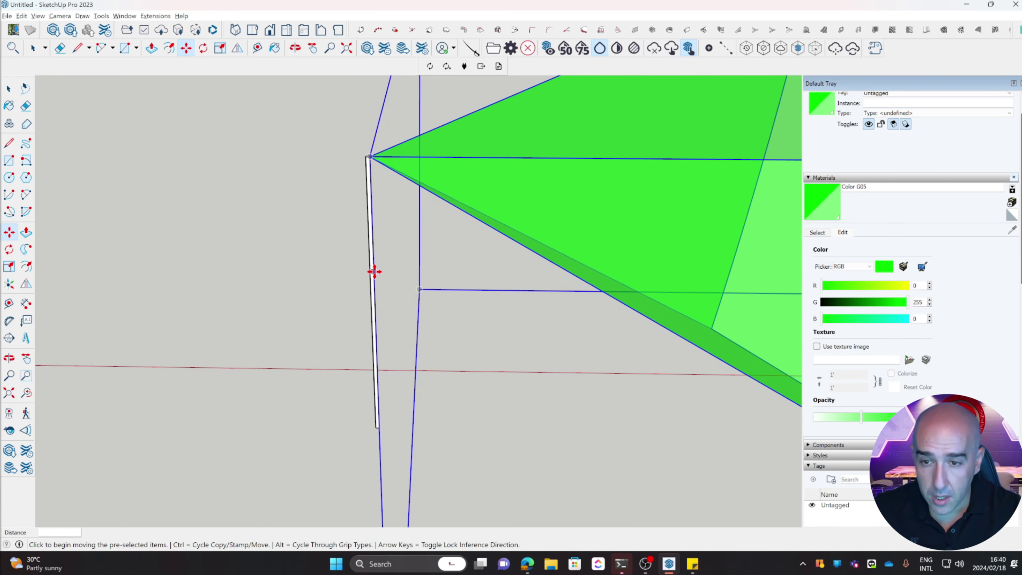
key("space")
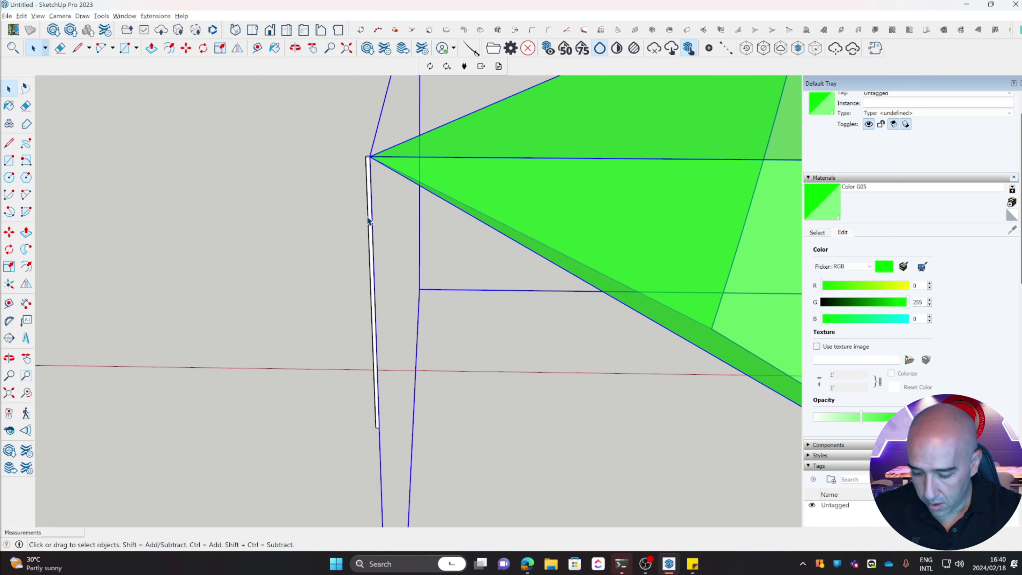
left_click(370, 205, "ctrl")
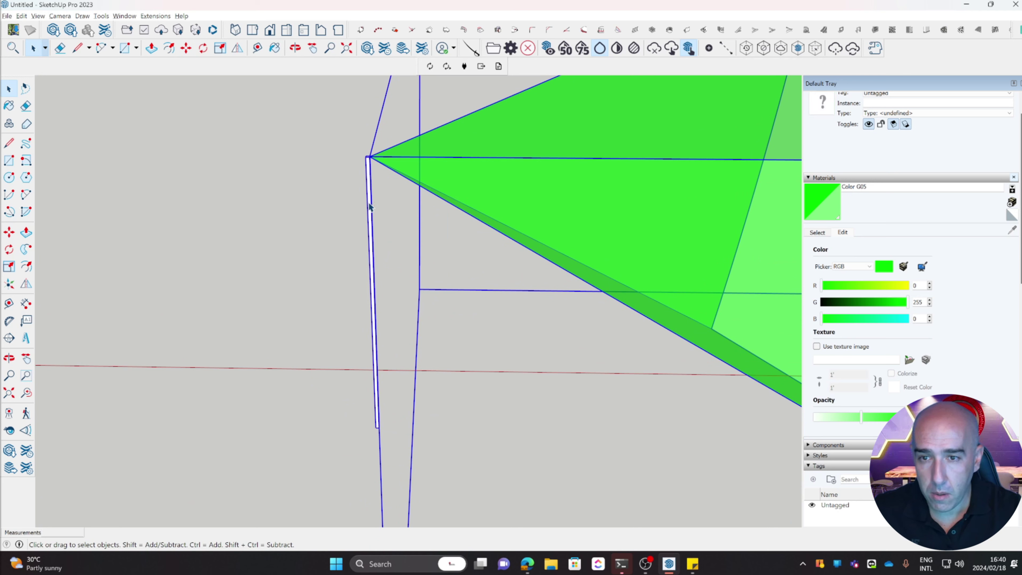
right_click(371, 206)
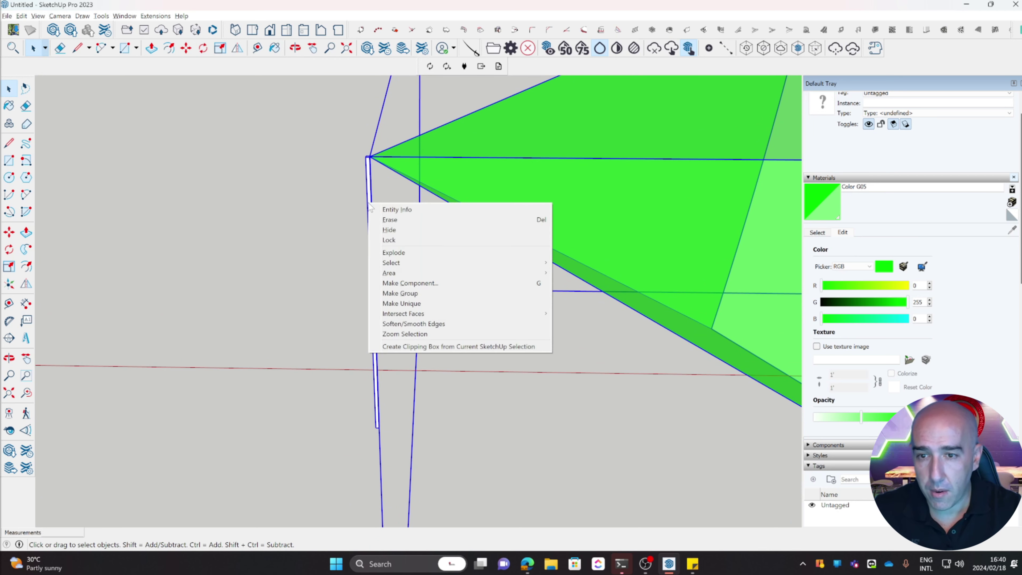
left_click(401, 293)
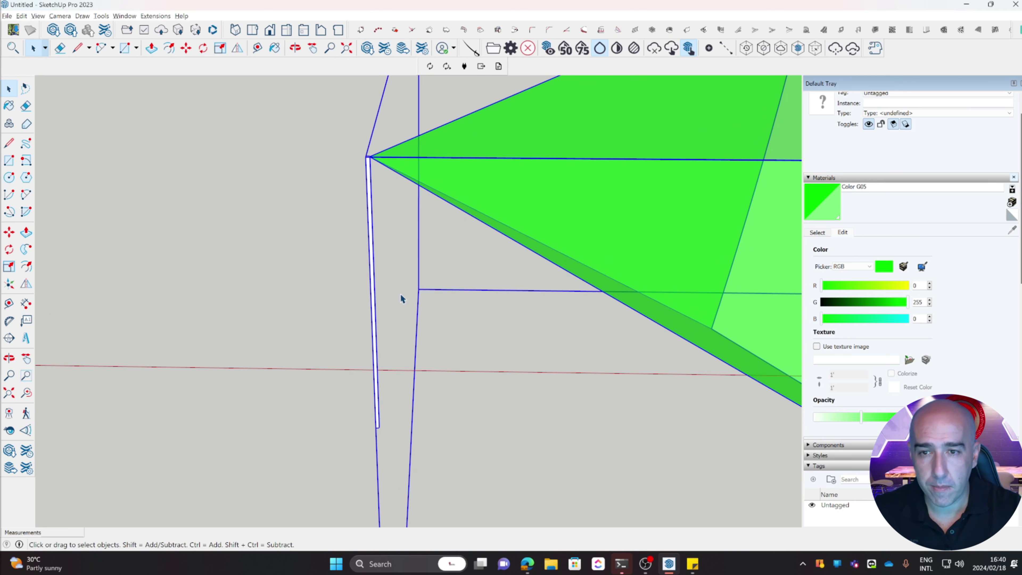
Move the first view cone group by its post's bottom corner to the inside boundary wall corner near the red-roofed building.
scroll(427, 283, "down", 5)
scroll(434, 277, "down", 6)
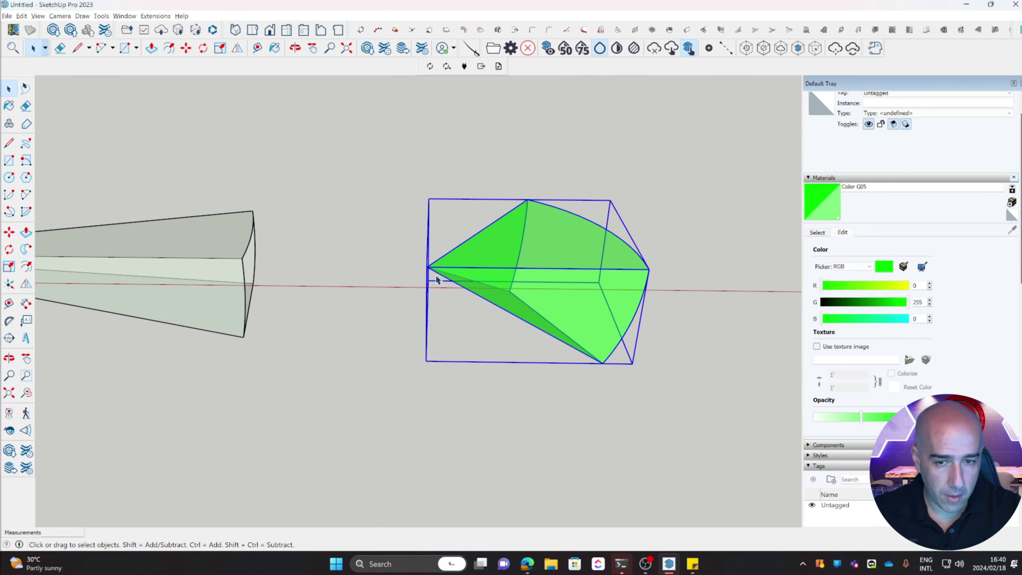
middle_click_drag(363, 309, 564, 341, "shift")
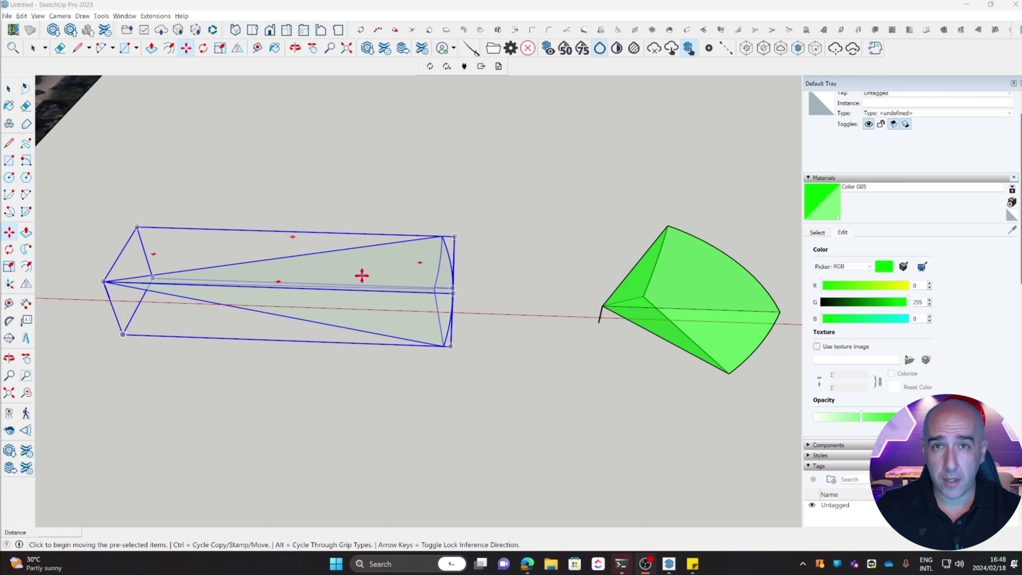
middle_click_drag(362, 275, 351, 338)
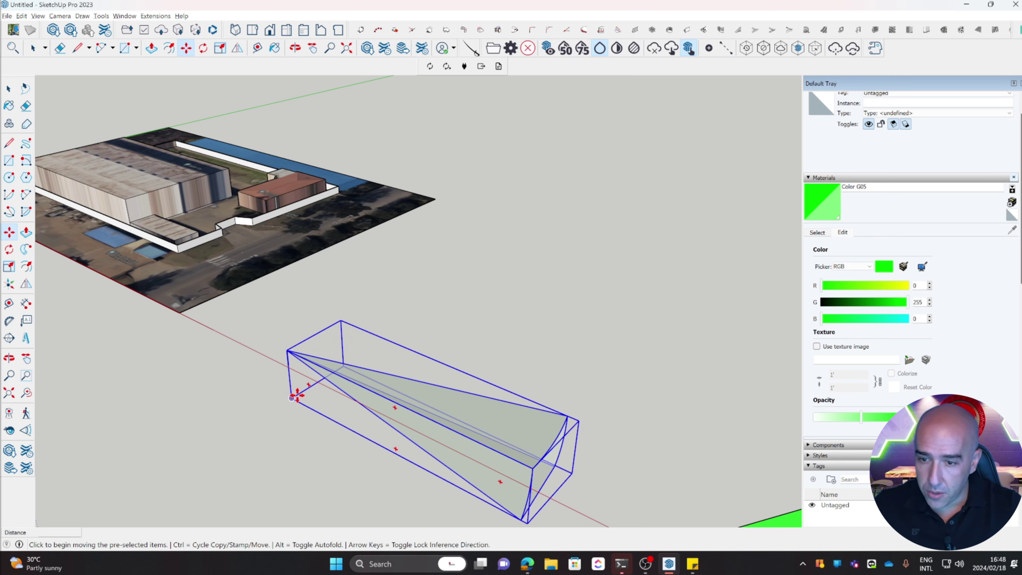
scroll(298, 396, "up", 10)
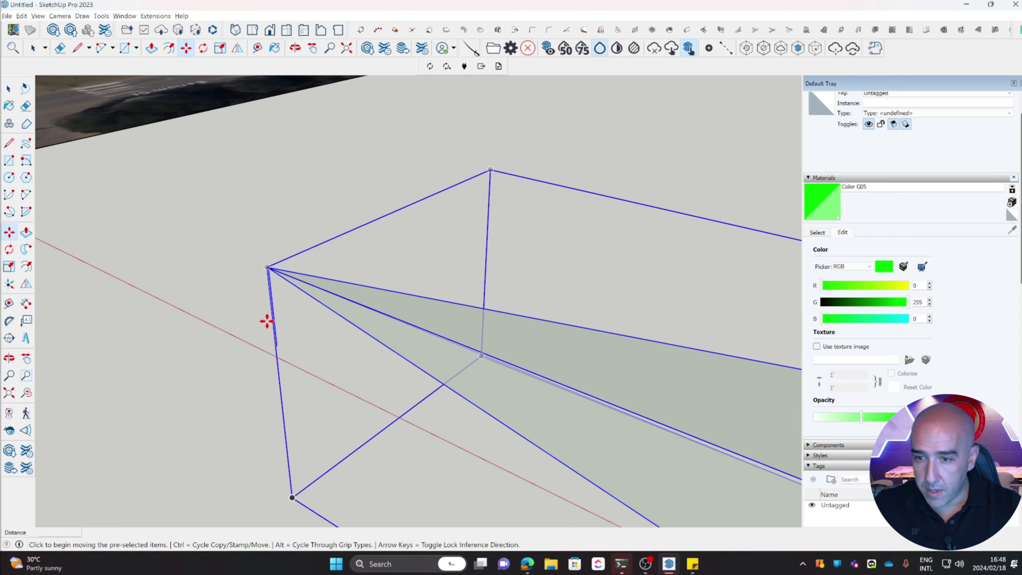
scroll(281, 362, "up", 2)
middle_click_drag(292, 393, 759, 315)
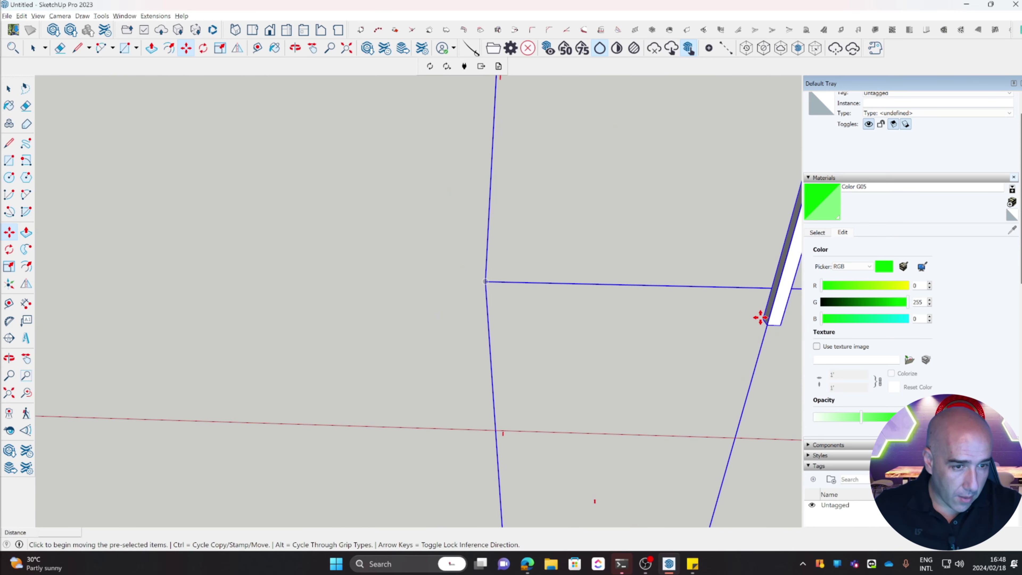
left_click(760, 316)
scroll(609, 299, "down", 5)
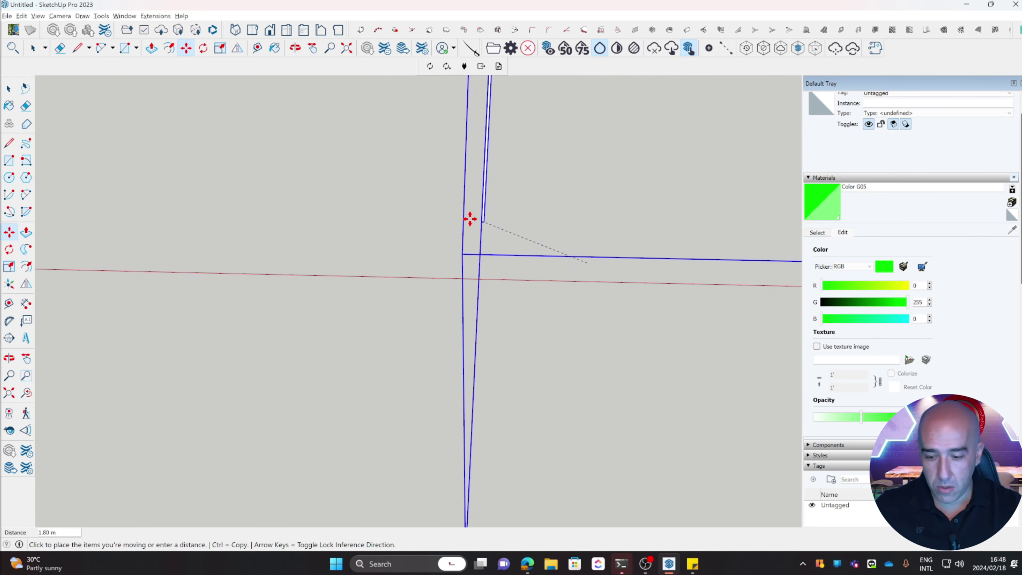
scroll(362, 185, "down", 5)
middle_click_drag(263, 160, 245, 197)
scroll(248, 195, "up", 5)
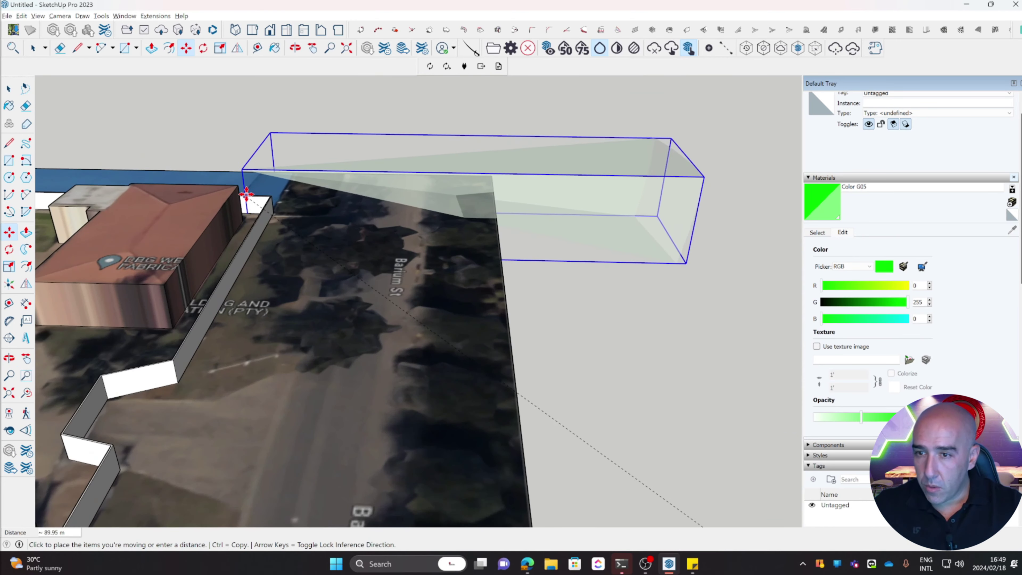
scroll(251, 196, "up", 8)
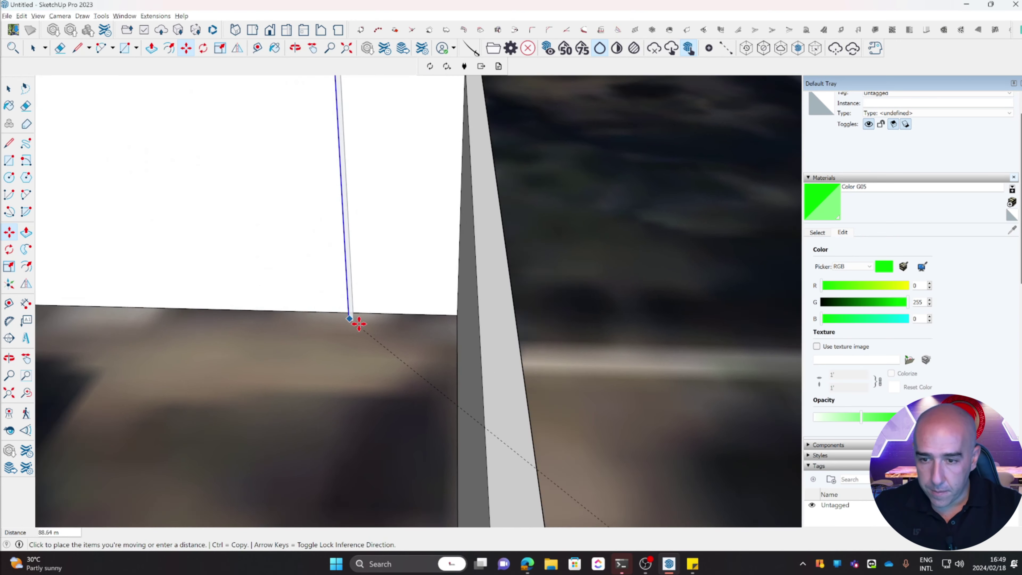
scroll(379, 318, "up", 3)
middle_click_drag(377, 292, 483, 313)
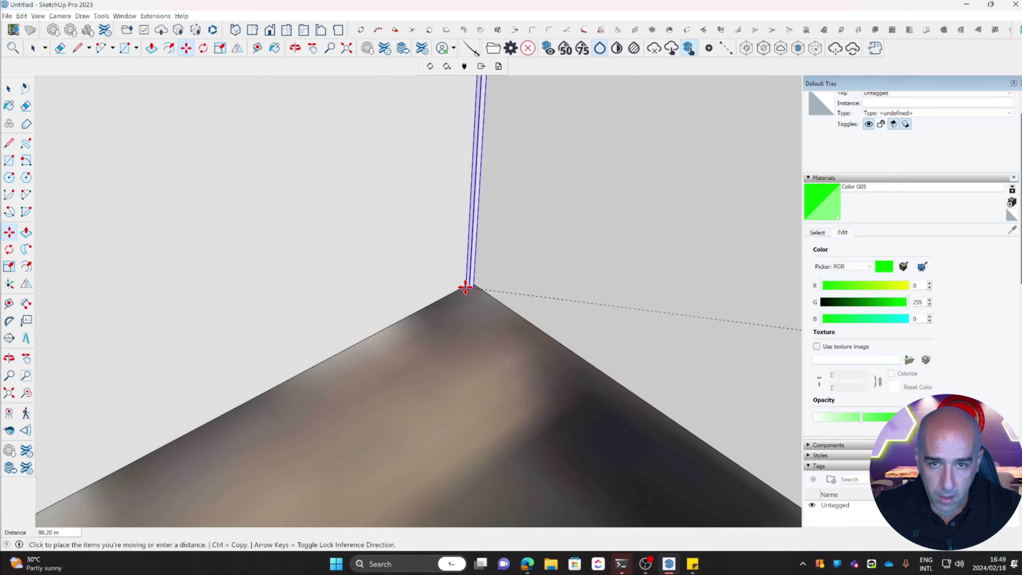
left_click(466, 287)
Rotate the placed cone group horizontally by about 185° around its post top, aiming it along the wall beside the blue roof.
middle_click_drag(493, 257, 467, 304)
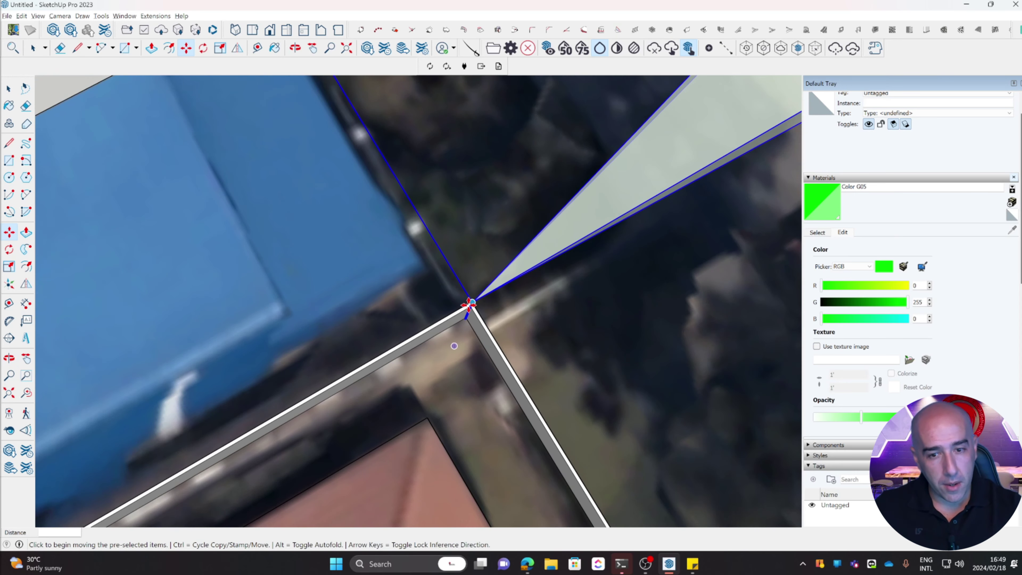
scroll(469, 304, "down", 4)
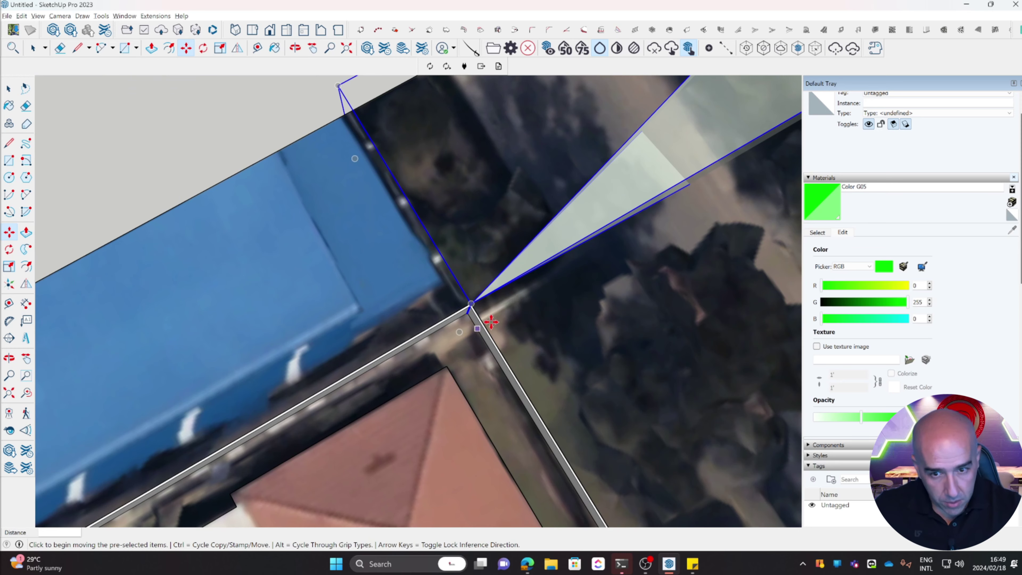
scroll(491, 322, "up", 5)
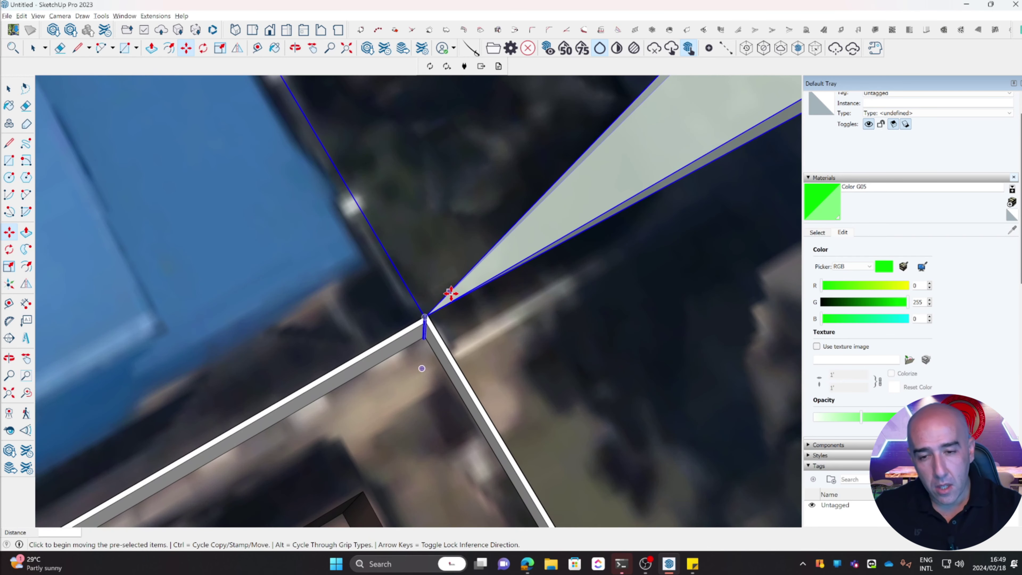
scroll(417, 338, "up", 5)
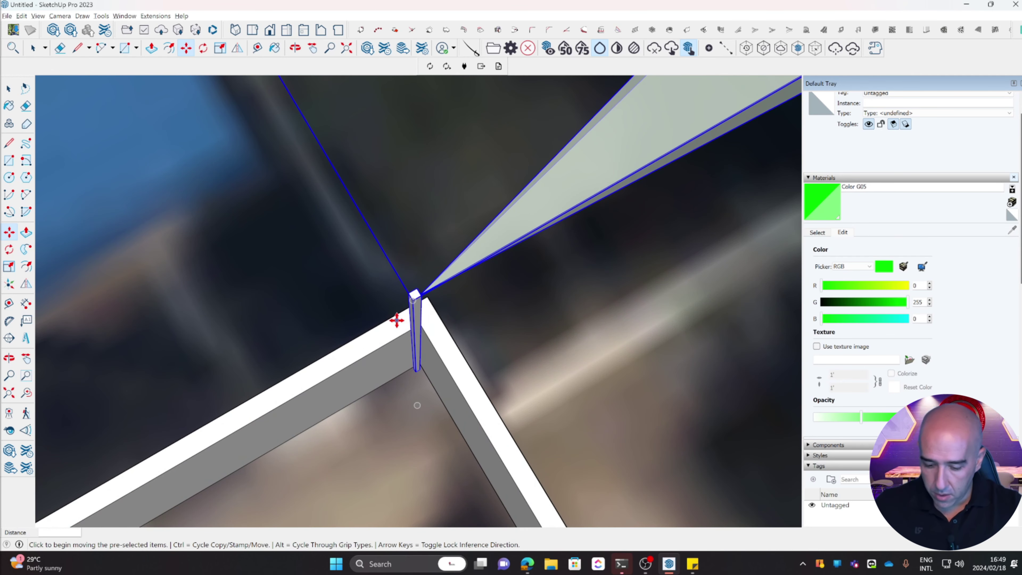
key("q")
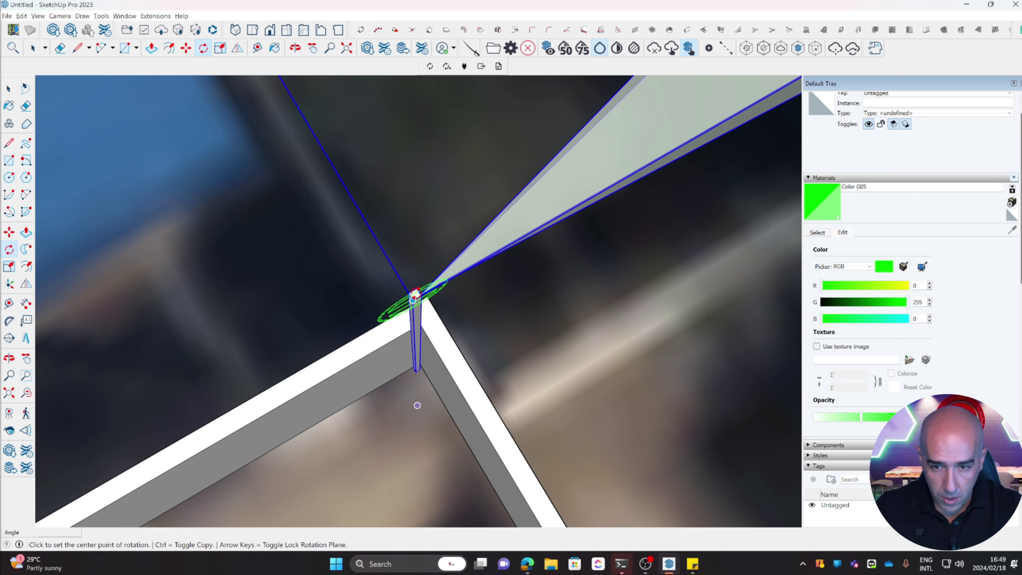
key("Up")
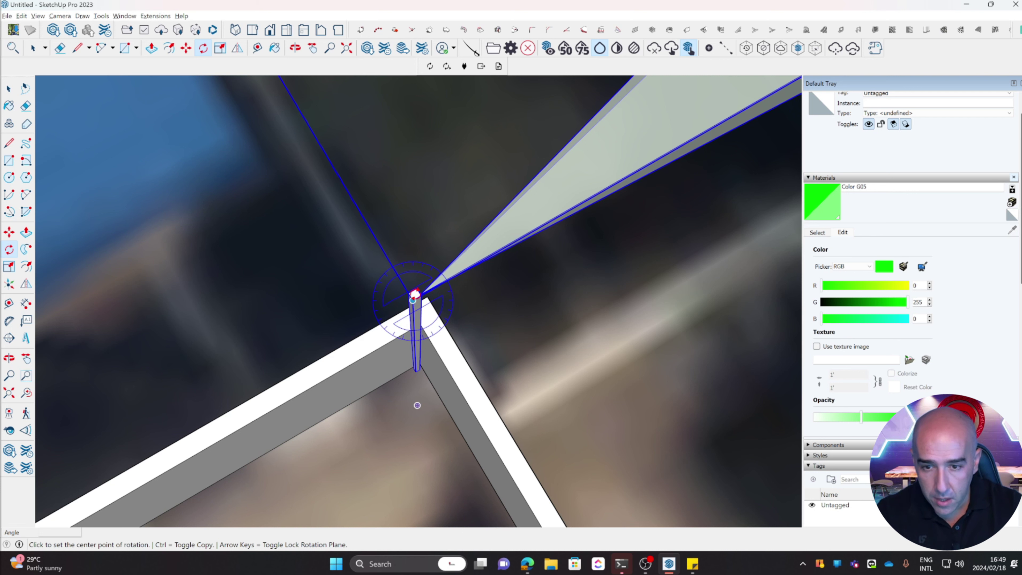
left_click(414, 295)
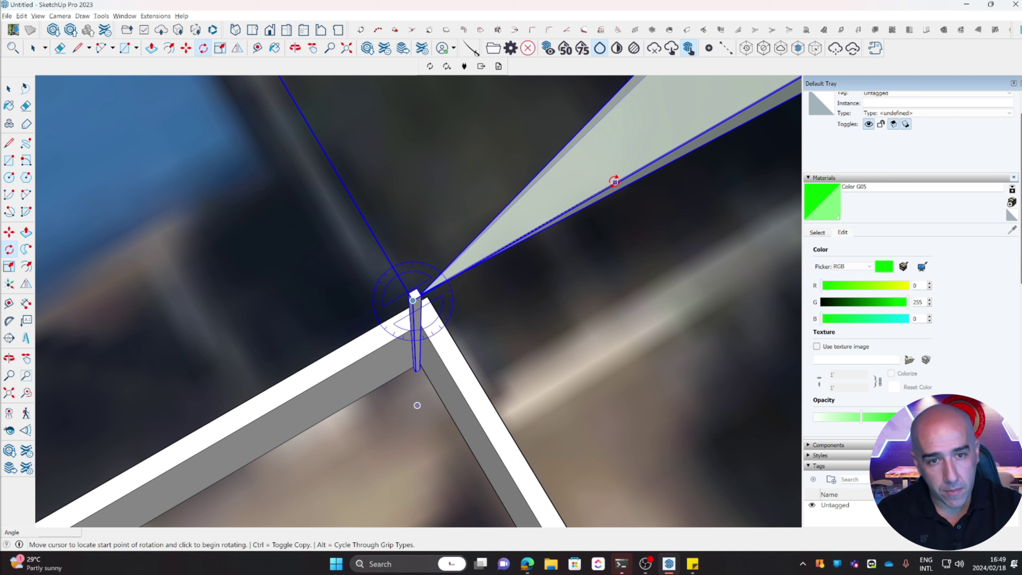
left_click(615, 182)
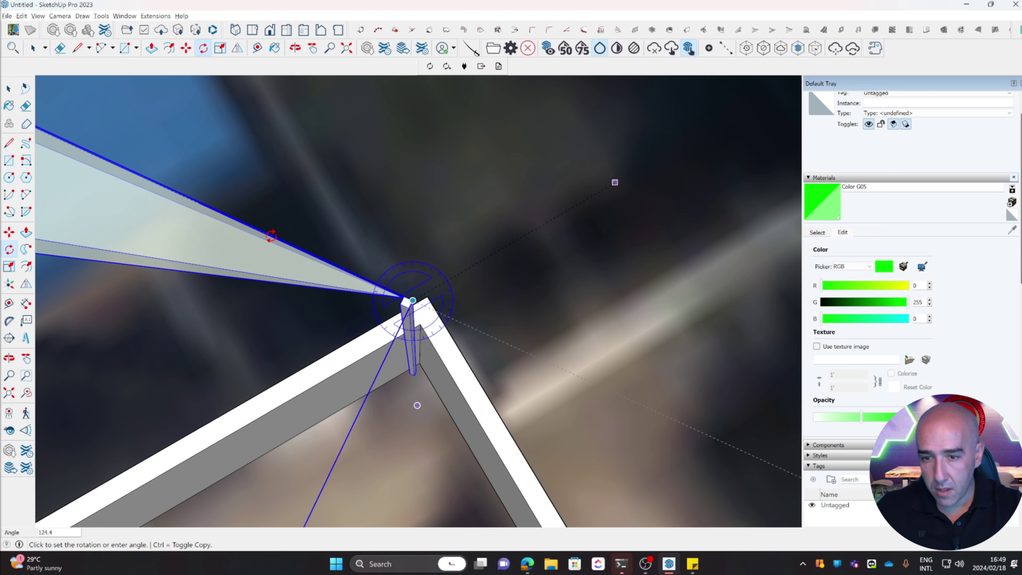
middle_click_drag(288, 236, 450, 417)
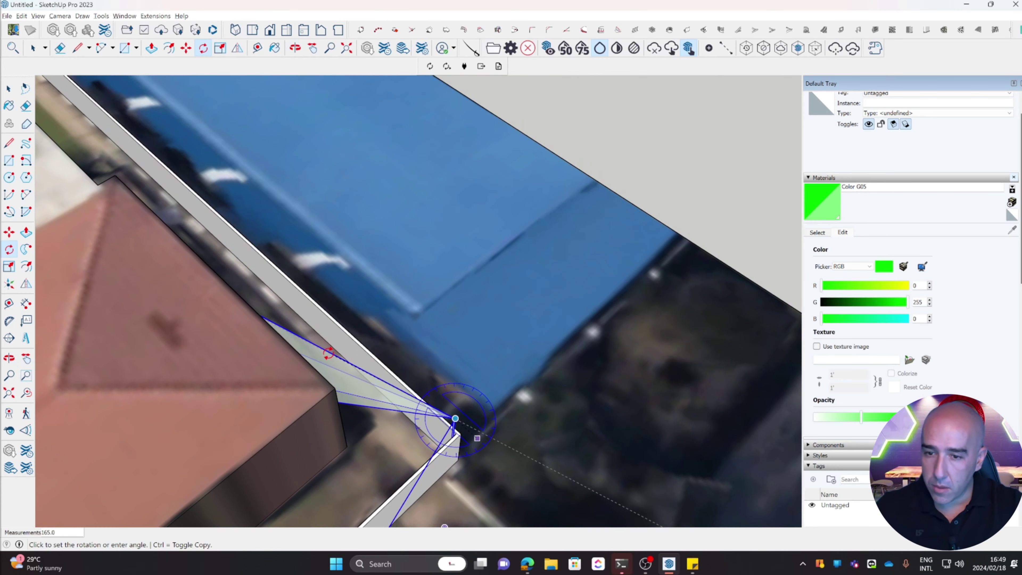
middle_click_drag(263, 218, 151, 149)
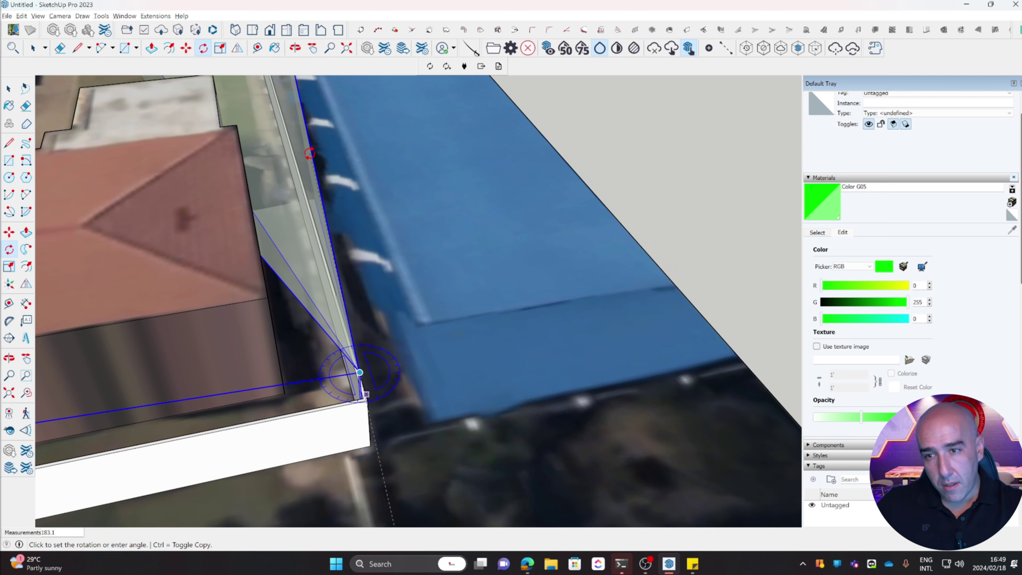
middle_click_drag(293, 163, 230, 247)
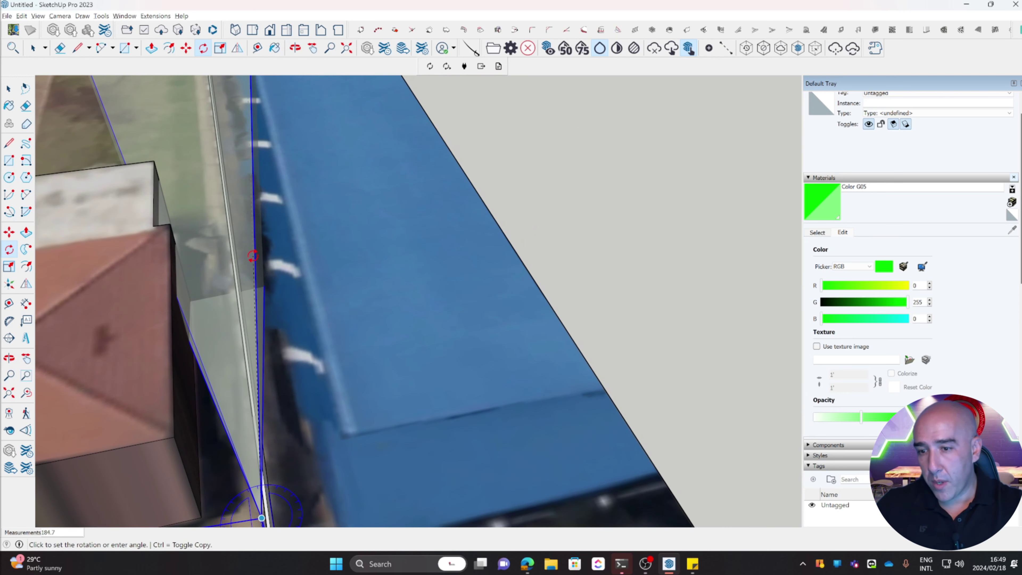
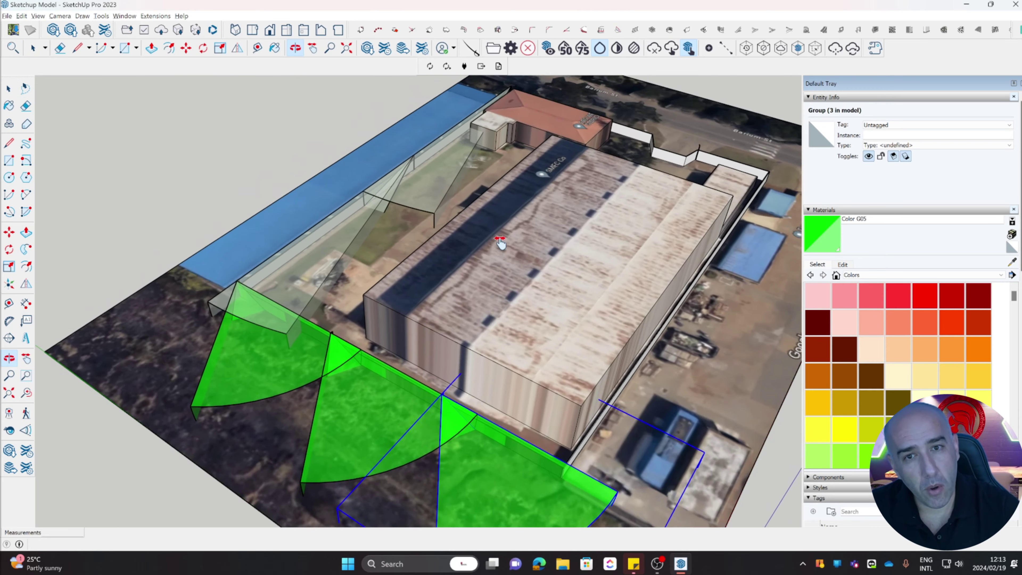
Make a copy of the two grey view cone groups beside the blue roof, rotated 180° around the second post's top.
left_click(331, 276)
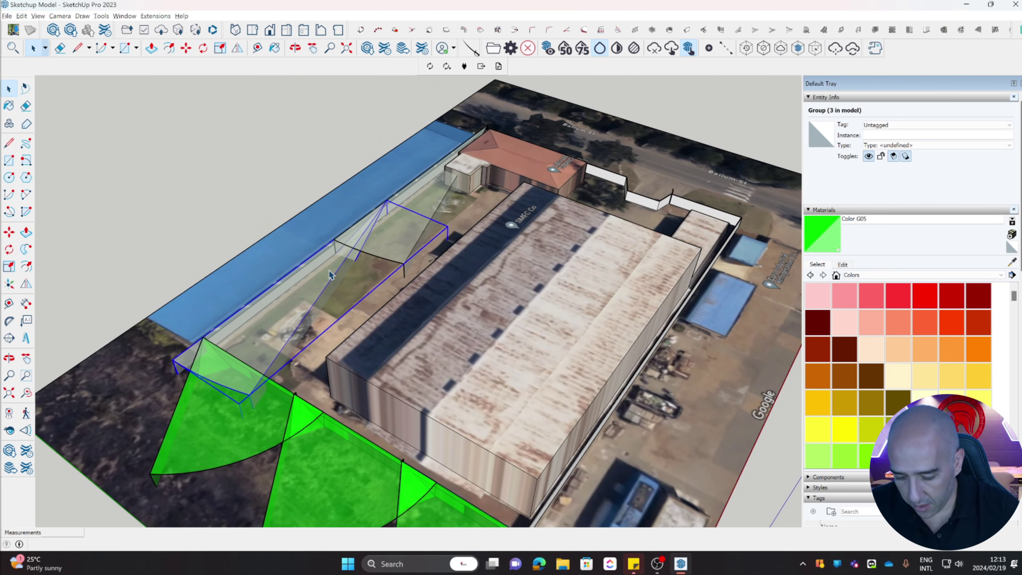
left_click(430, 203, "shift")
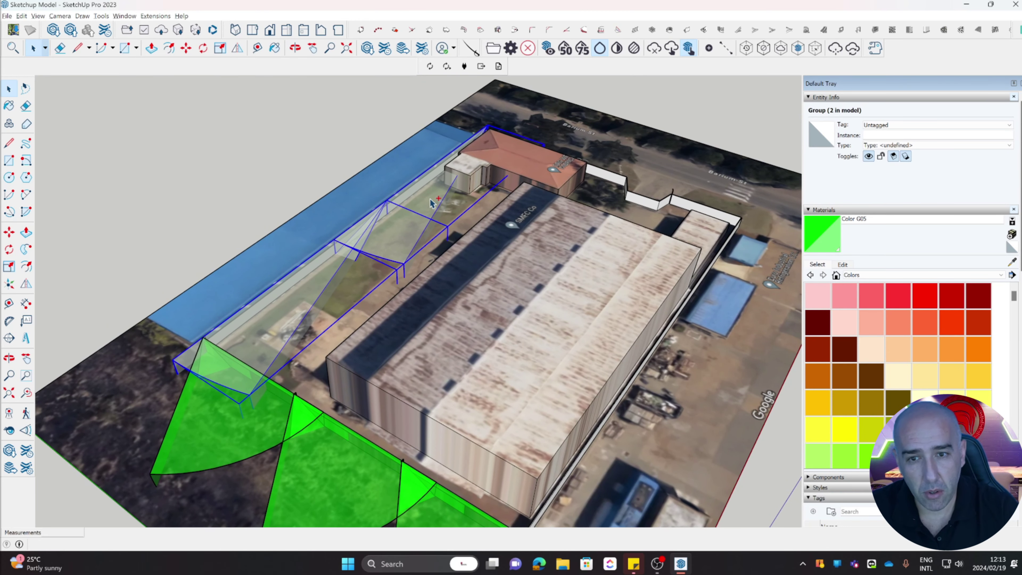
key("q")
left_click(387, 200)
left_click(456, 148)
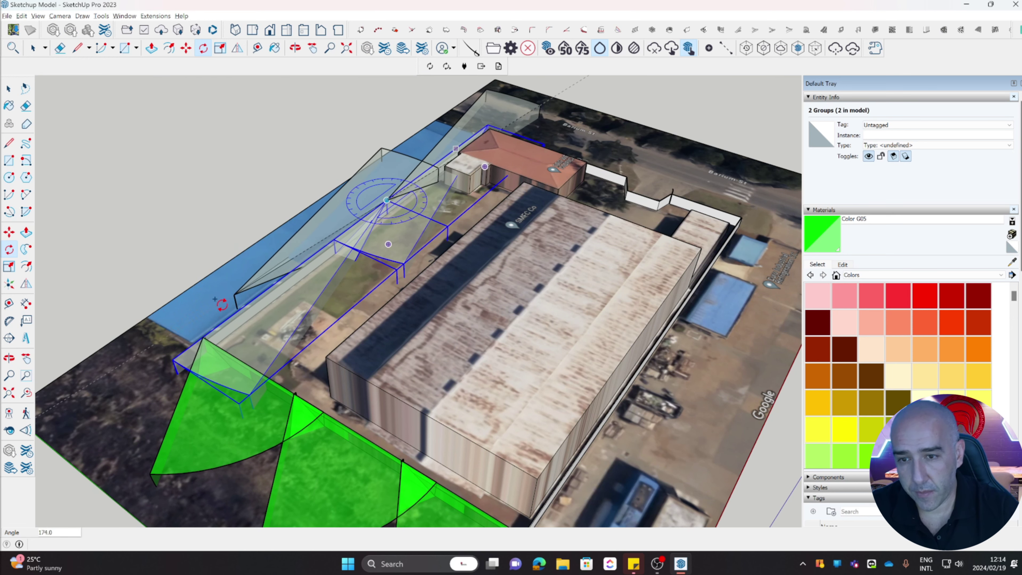
key("ctrl")
left_click(222, 311)
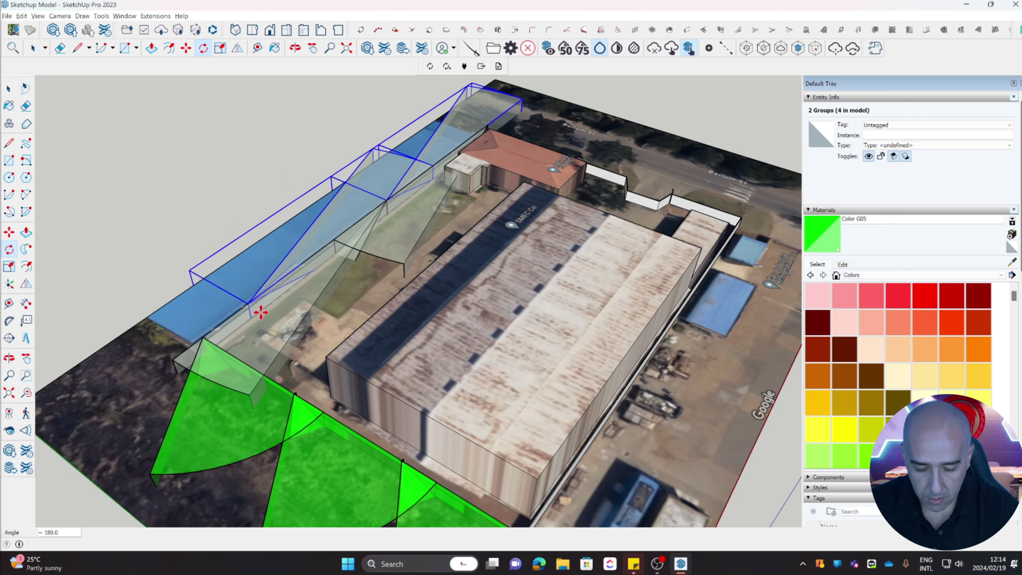
Move the rotated pair of grey view cone groups by its end post to the boundary wall on the opposite side of the warehouse.
key("m")
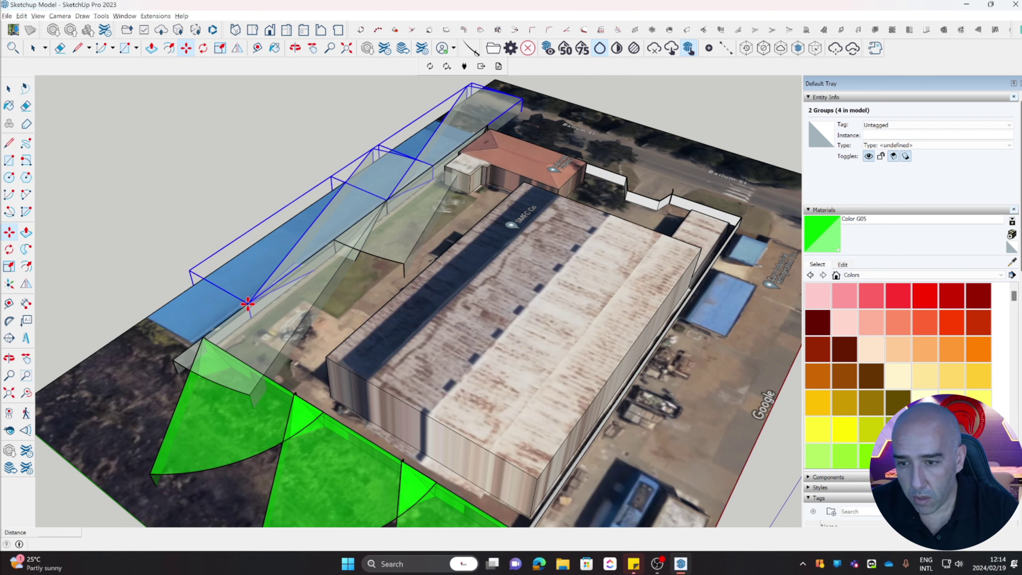
left_click(248, 303)
scroll(498, 491, "up", 10)
middle_click_drag(368, 338, 387, 332)
scroll(326, 185, "down", 5)
key("q")
key("alt+s")
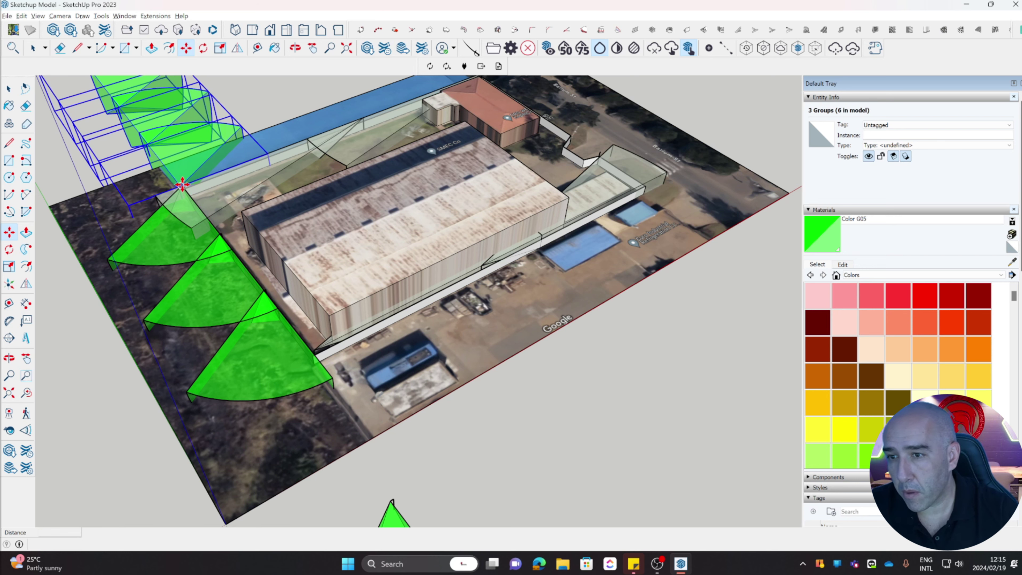
Move the three selected green cone groups about 93 m to the street-side boundary wall corner beside the long narrow building.
left_click(181, 185)
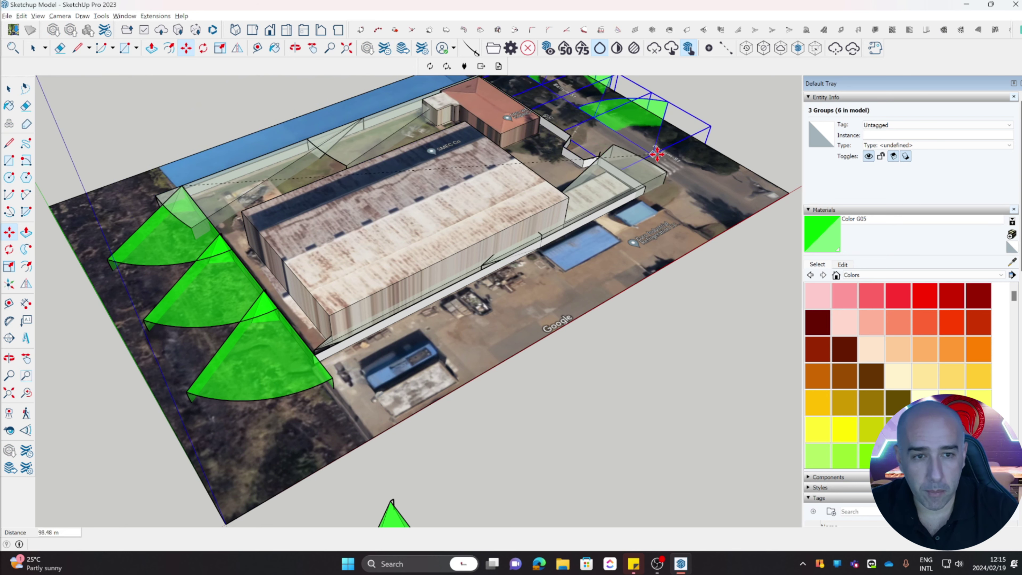
scroll(688, 186, "up", 5)
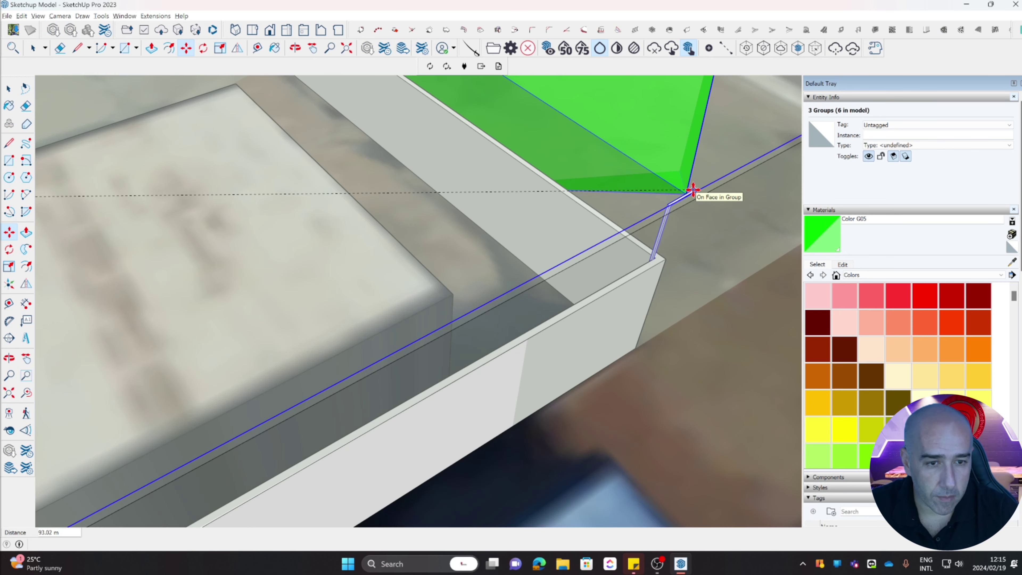
left_click(692, 190)
key("p")
scroll(644, 178, "down", 1)
scroll(624, 170, "down", 5)
middle_click_drag(624, 169, 529, 299)
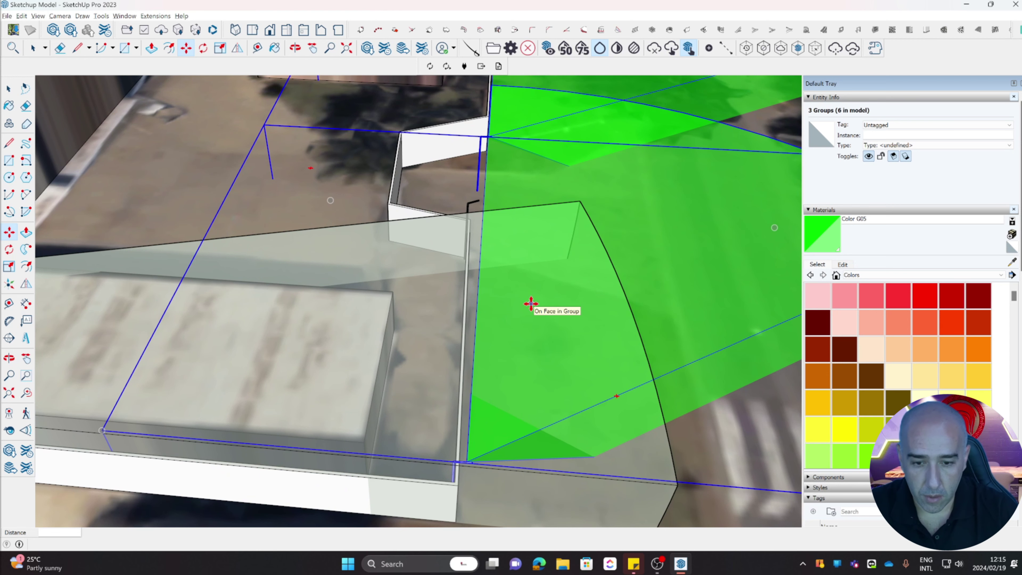
Open the corner camera group and shift its green cone slightly along the post's arm.
key("space")
left_click(516, 371)
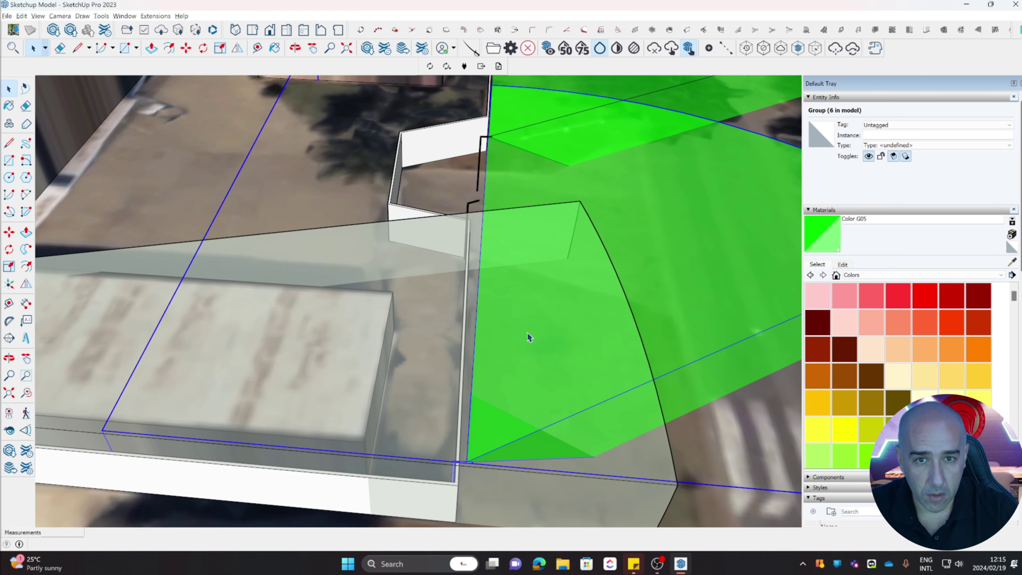
double_click(508, 355)
left_click(505, 382)
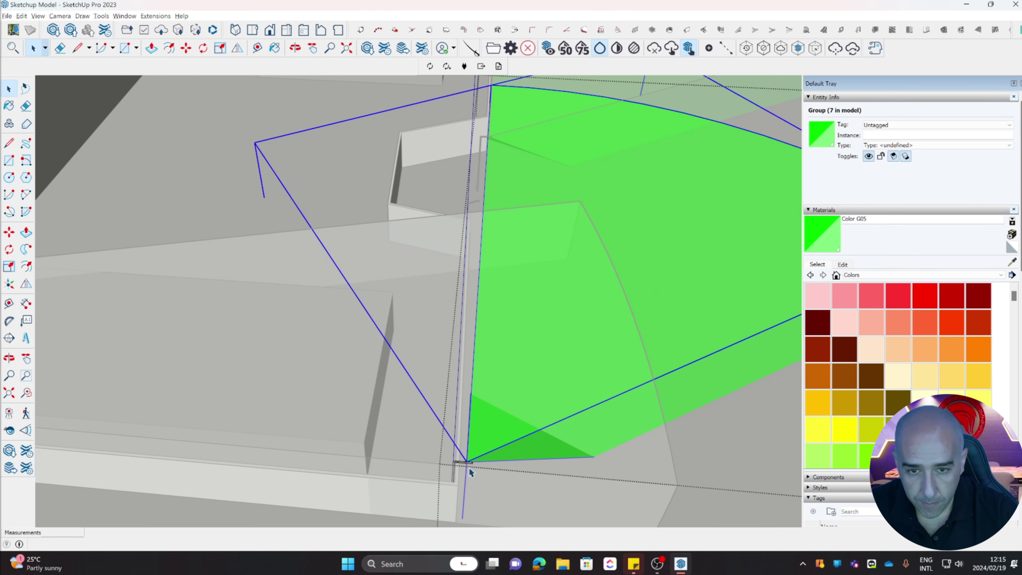
scroll(469, 472, "up", 2)
middle_click_drag(468, 482, 427, 477)
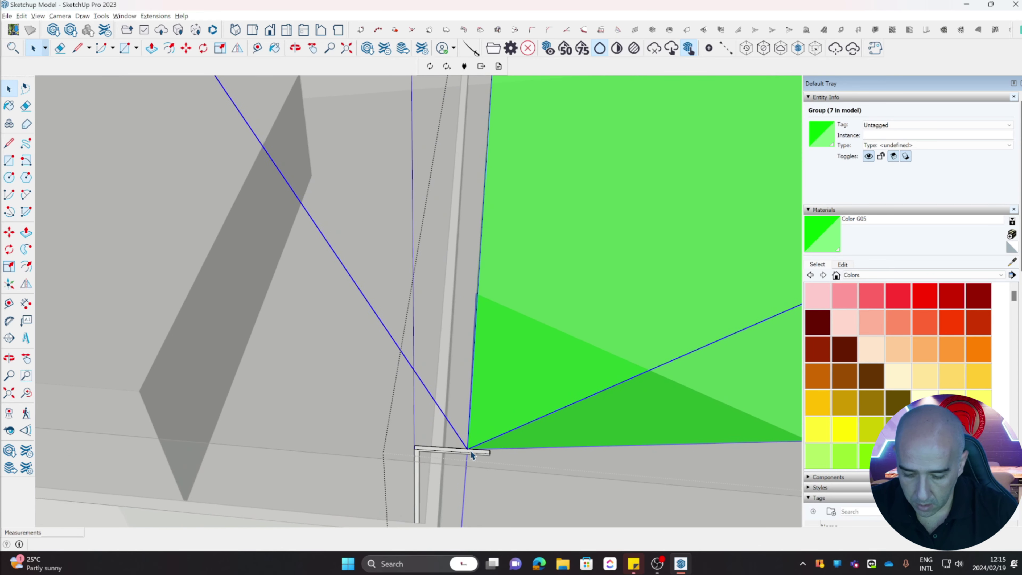
key("q")
key("m")
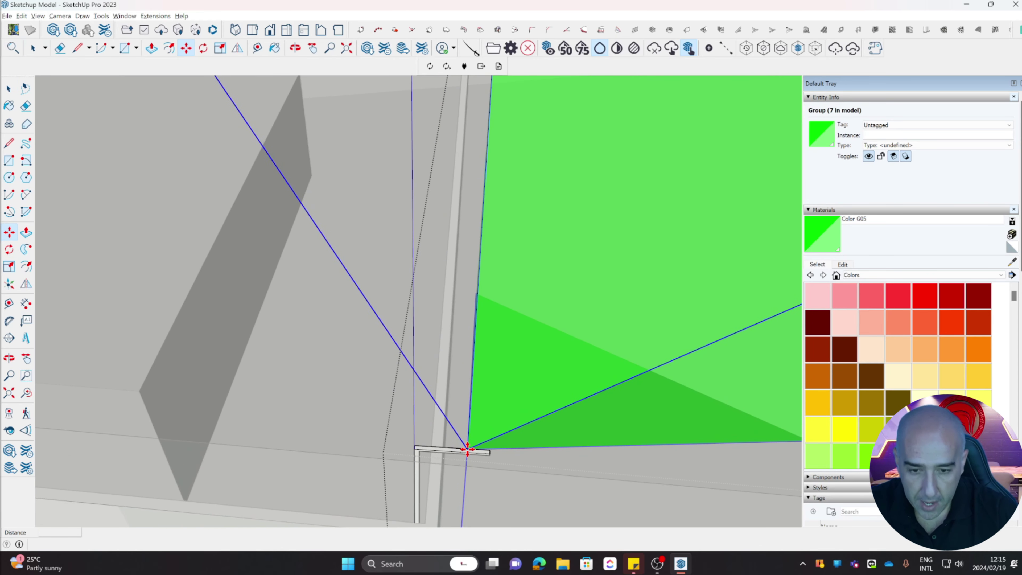
left_click_drag(451, 448, 442, 448)
key("space")
middle_click_drag(548, 201, 194, 244)
middle_click_drag(458, 176, 301, 212)
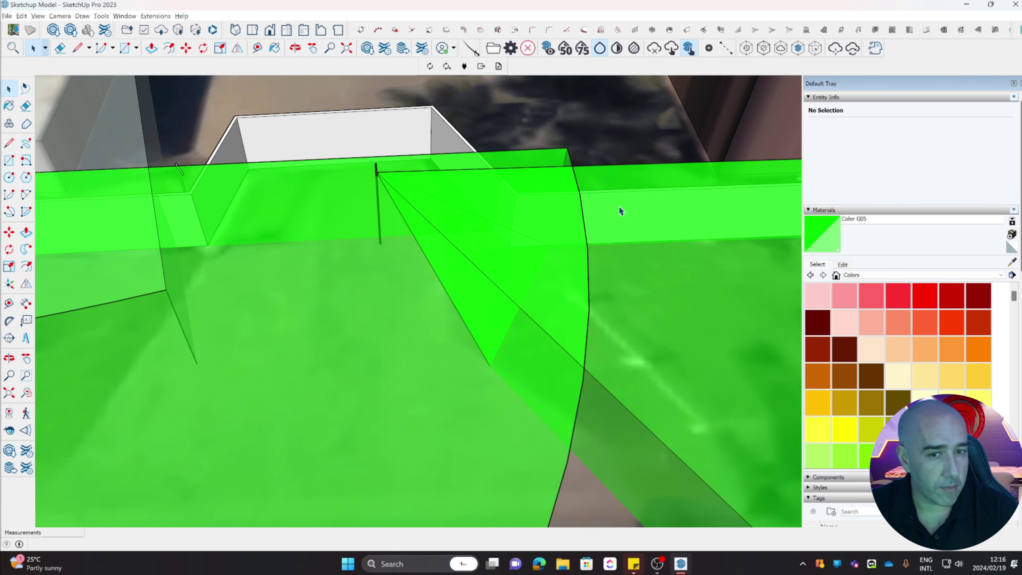
Move the middle street-side cone group along the boundary wall to the gate recess corner nearest the red-roofed building.
scroll(622, 209, "down", 4)
middle_click_drag(622, 210, 352, 228)
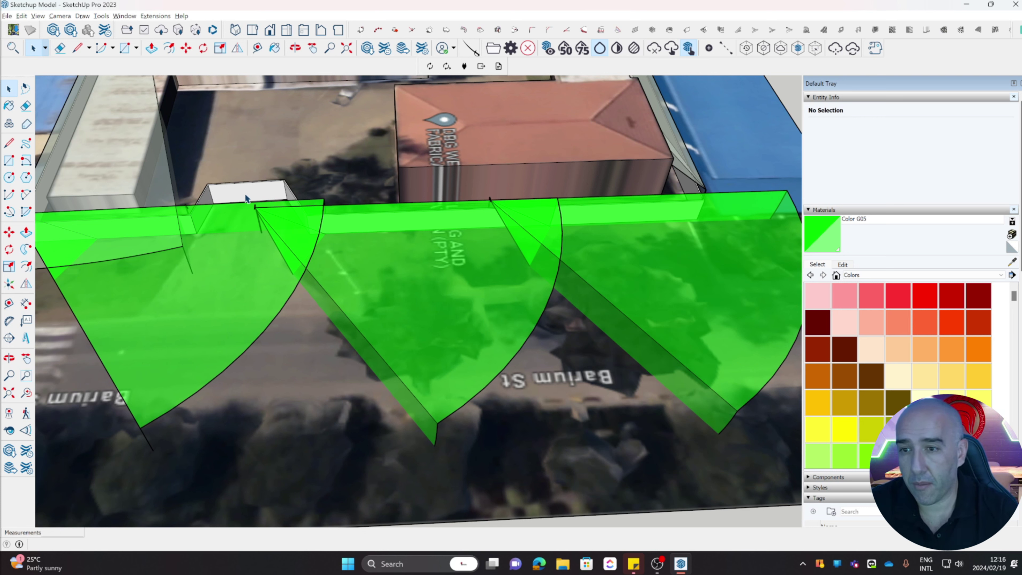
left_click(229, 204)
scroll(229, 204, "up", 5)
key("t")
middle_click_drag(320, 262, 504, 231, "shift")
key("m")
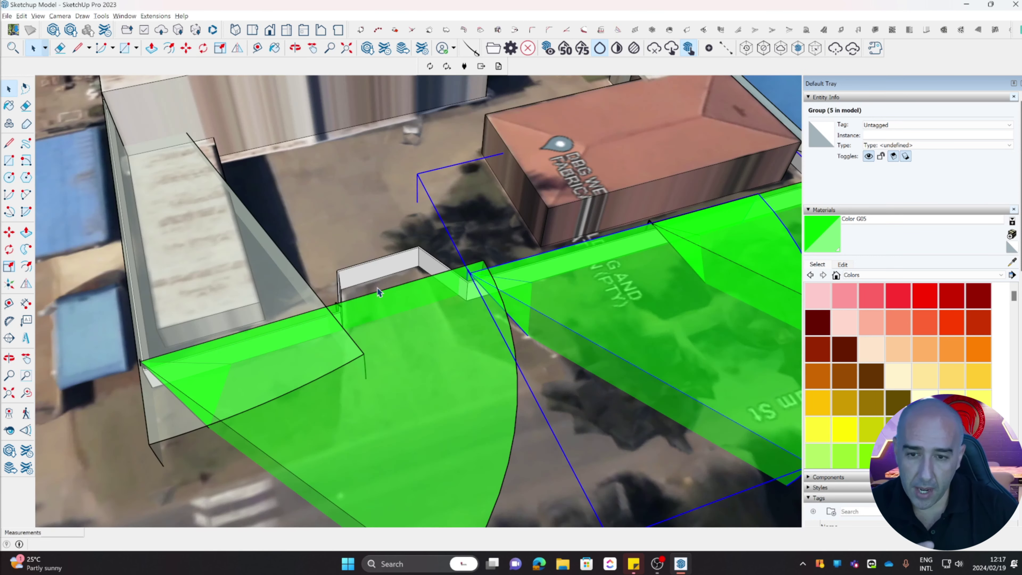
key("space")
middle_click_drag(456, 249, 378, 287)
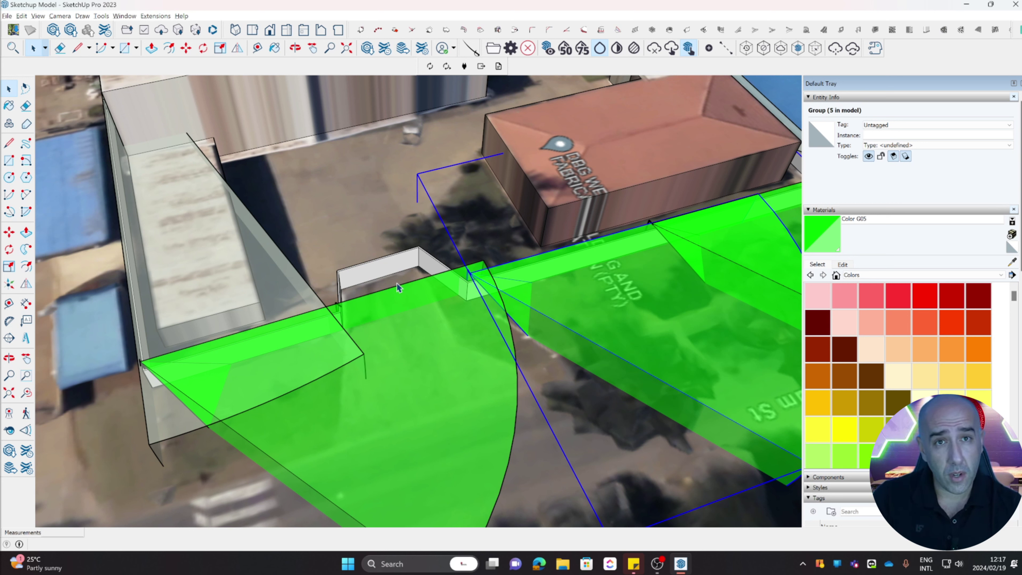
Position the corner camera group at the opposite edge of the gate recess and rotate its green cone about the post tip to cover the recess.
scroll(397, 283, "down", 5)
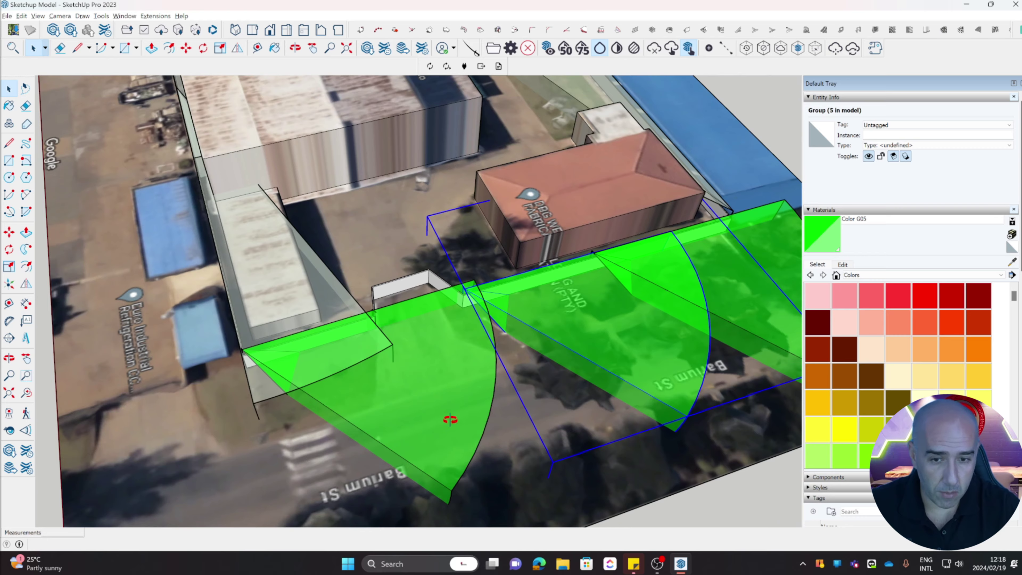
middle_click_drag(449, 417, 664, 358)
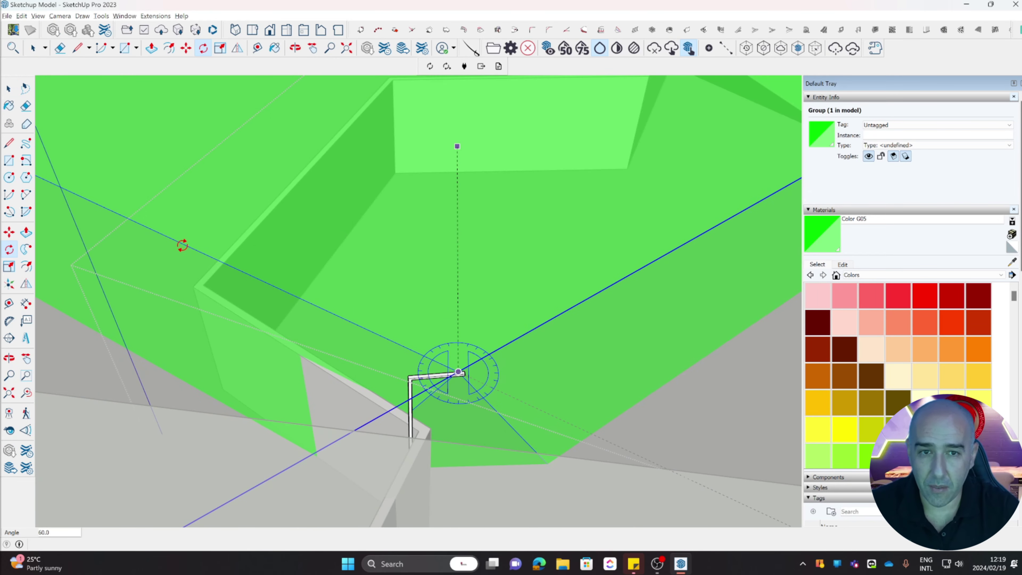
scroll(182, 245, "down", 4)
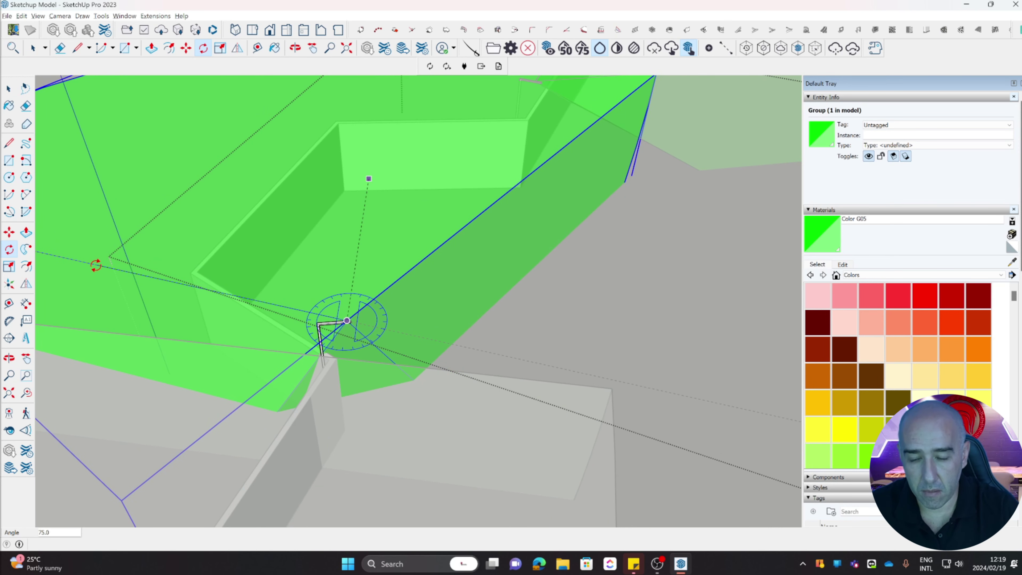
middle_click_drag(96, 266, 484, 297)
scroll(490, 292, "down", 2)
scroll(511, 283, "down", 2)
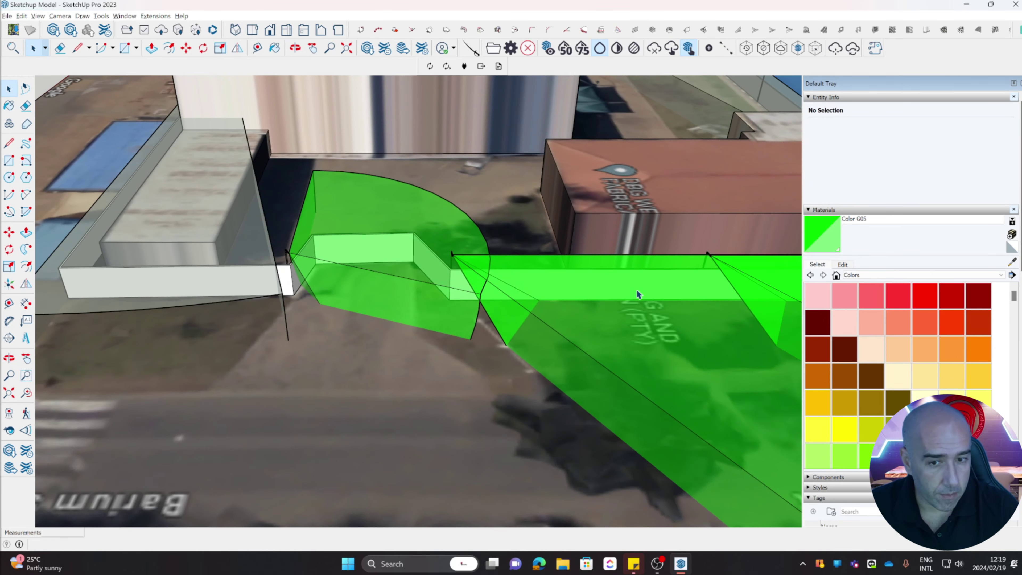
Delete the green cone inside the camera group at the gate recess corner nearest the red-roofed building, keeping its post.
middle_click_drag(647, 301, 551, 299, "shift")
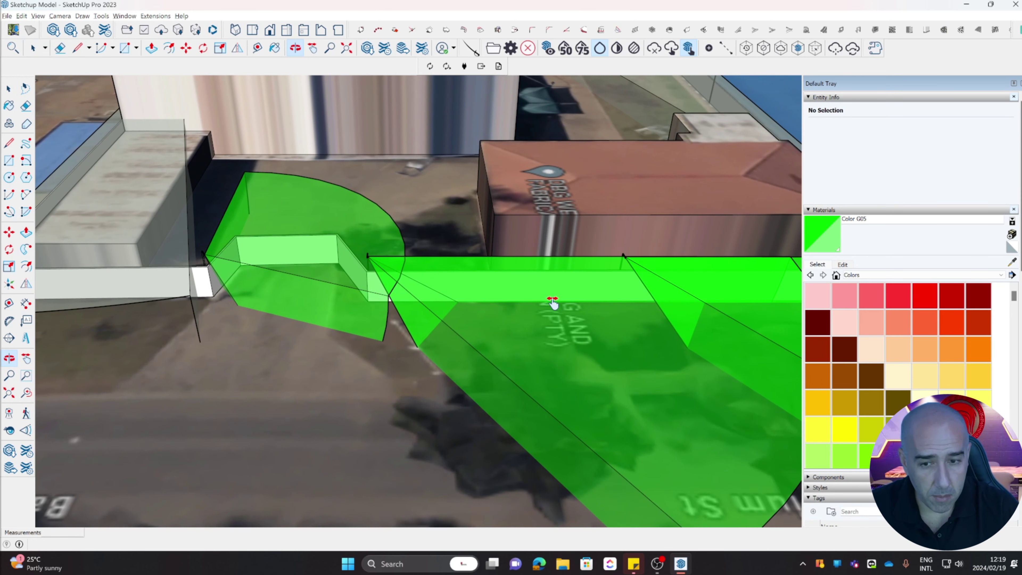
left_click(514, 306)
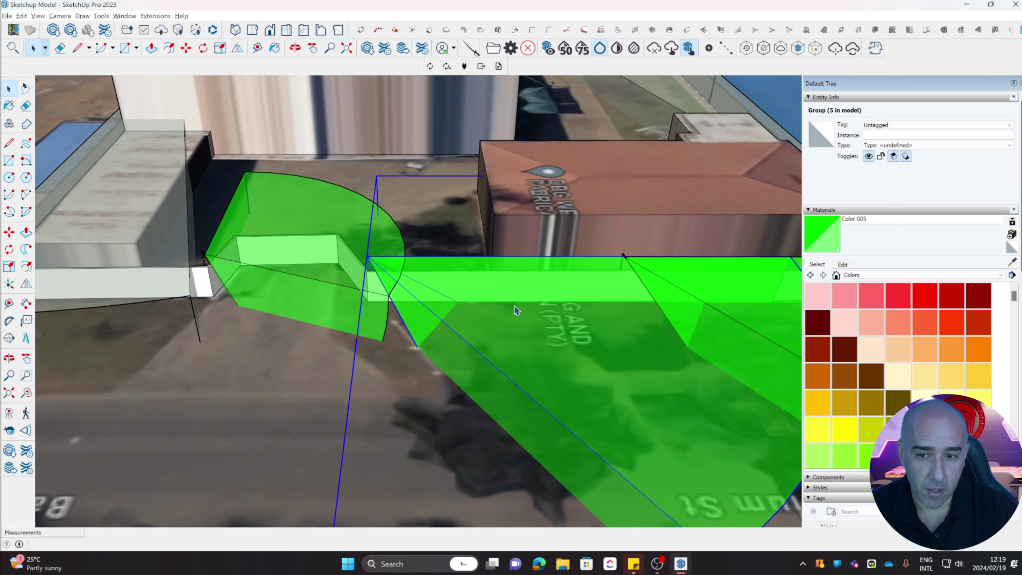
double_click(514, 306)
left_click(509, 306)
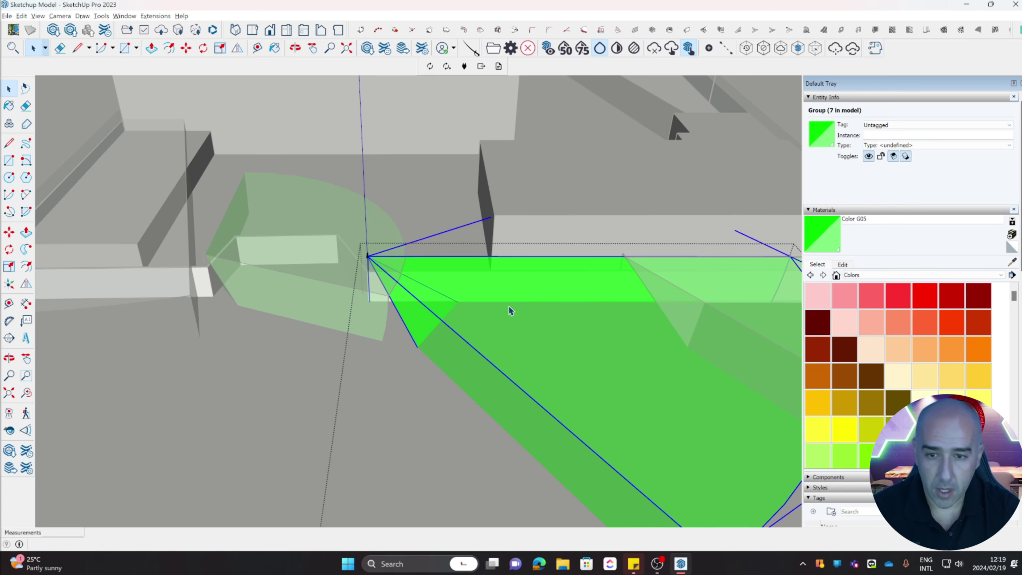
key("Delete")
left_click(465, 333)
scroll(445, 362, "down", 5)
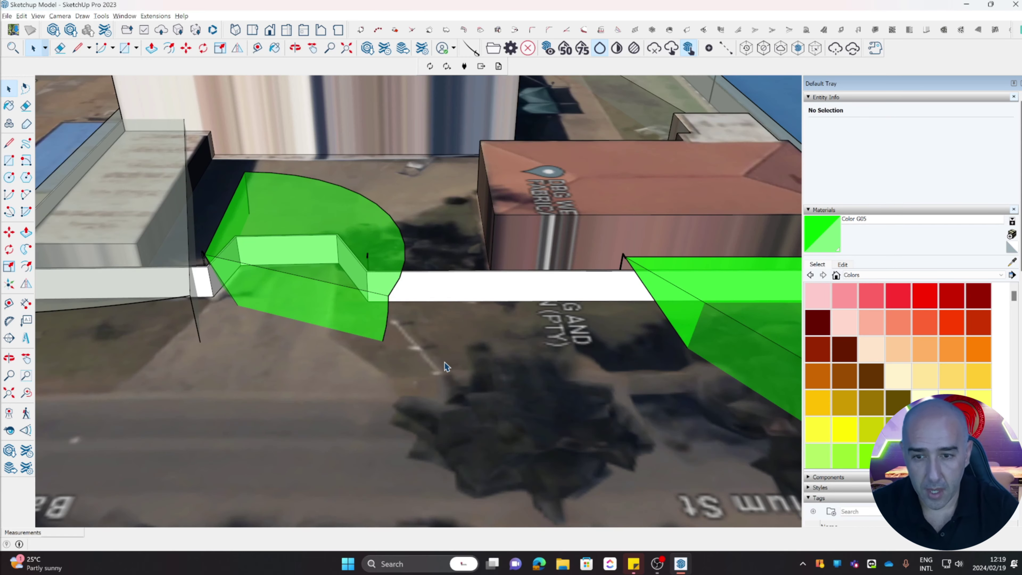
Place a wide green cone on the bare post beside the gate recess, covering the street side of the wall.
middle_click_drag(445, 362, 735, 381)
left_click(559, 269)
scroll(292, 336, "up", 10)
scroll(341, 337, "down", 5)
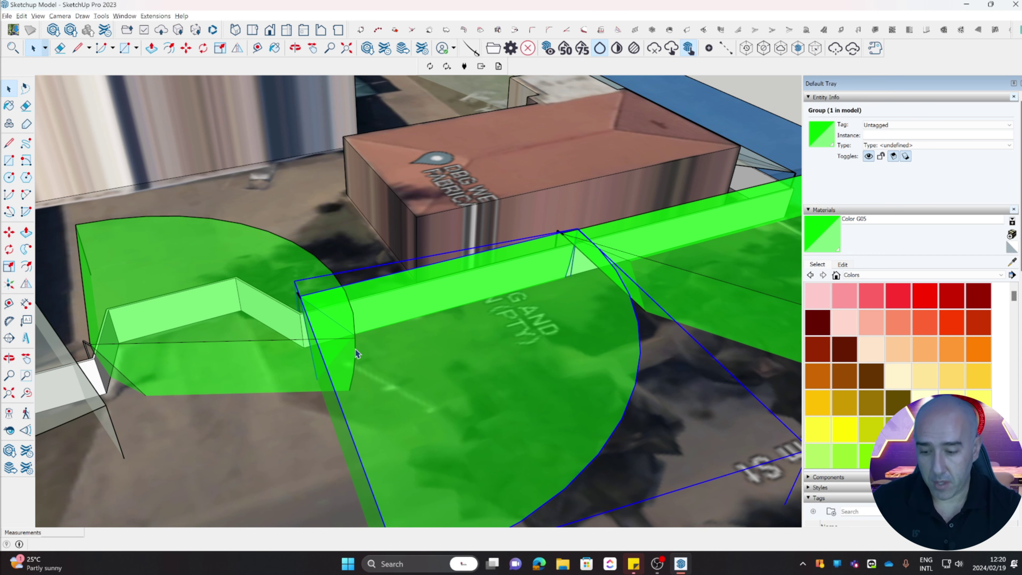
Add a green cone group at the street-side wall corner by the long narrow building, aimed along the wall past the gate.
scroll(362, 355, "down", 1)
scroll(362, 351, "down", 3)
middle_click_drag(362, 351, 507, 251)
scroll(507, 251, "up", 3)
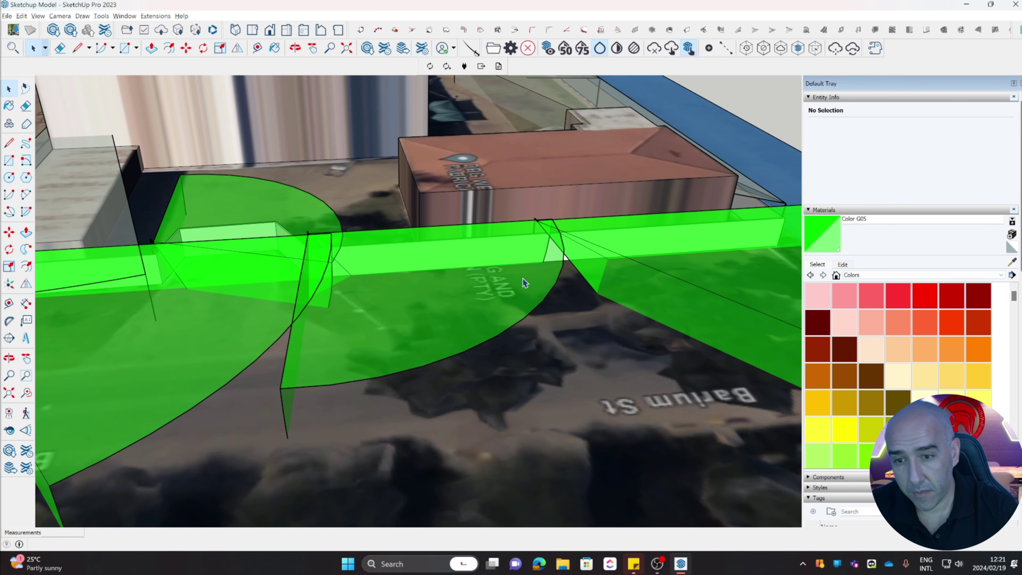
middle_click_drag(535, 277, 474, 372)
scroll(415, 323, "down", 5)
key("space")
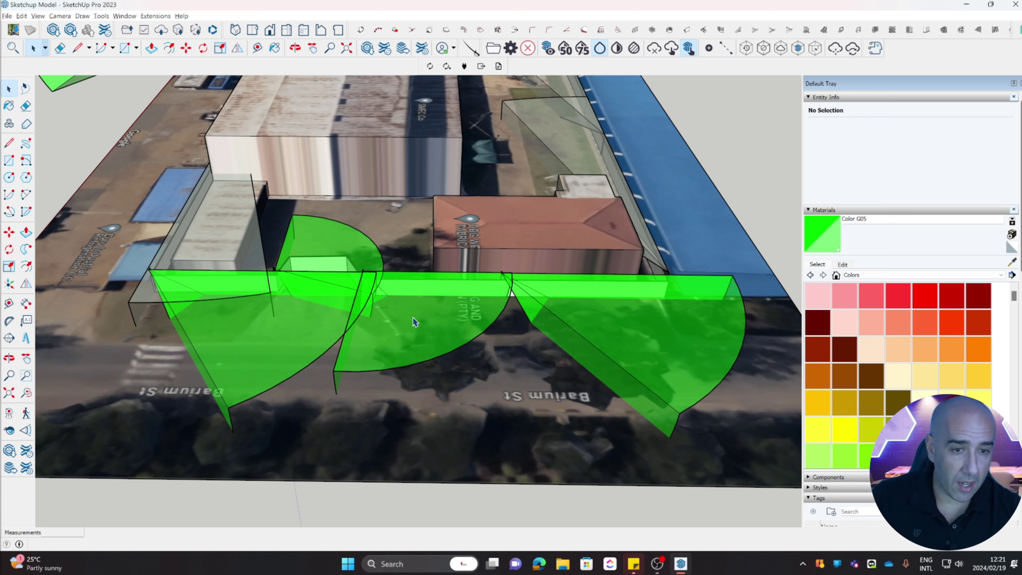
Copy the wide gate cone group to the boundary wall between the red-roofed building and blue roof, and rotate it to cover the outer corner.
middle_click_drag(413, 317, 435, 292)
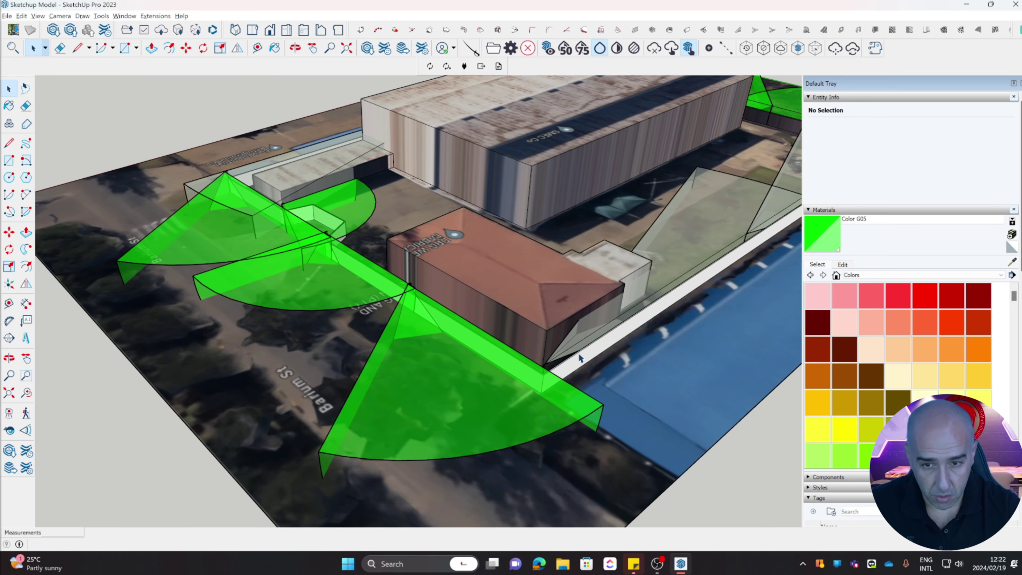
middle_click_drag(578, 353, 435, 435)
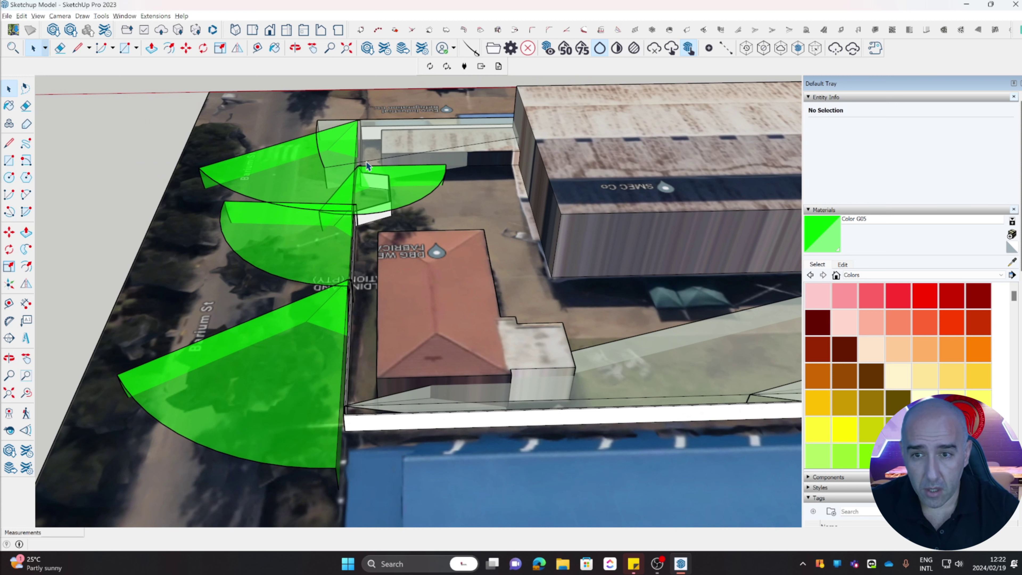
left_click(362, 182)
key("m")
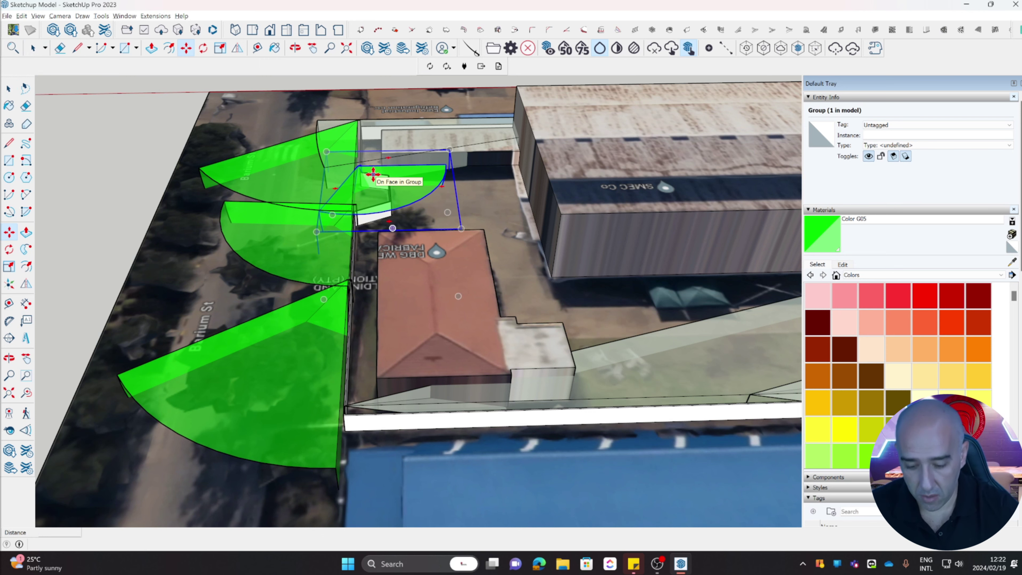
left_click(373, 174)
key("ctrl")
scroll(398, 342, "up", 3)
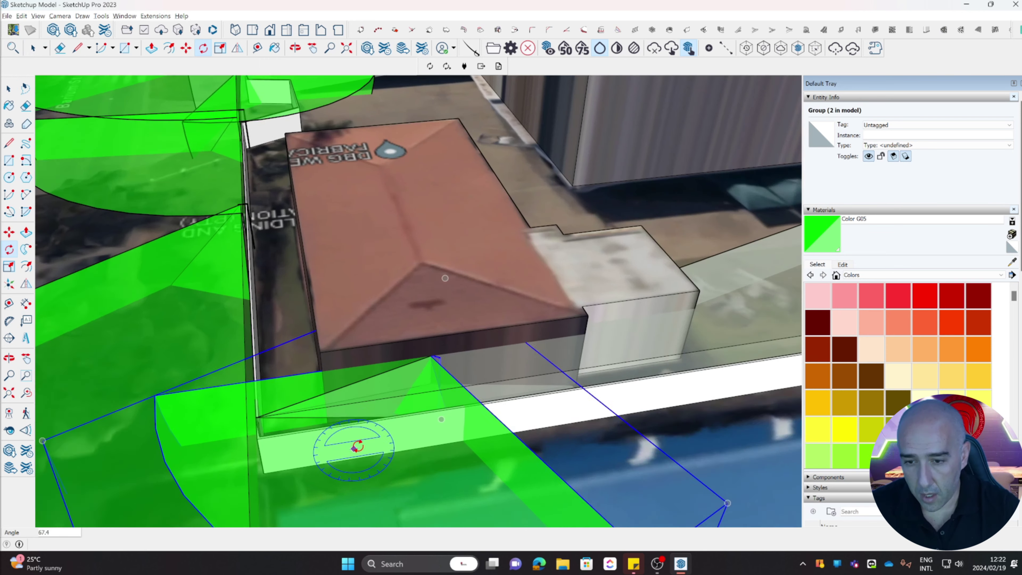
scroll(354, 443, "down", 3)
left_click(383, 436)
key("q")
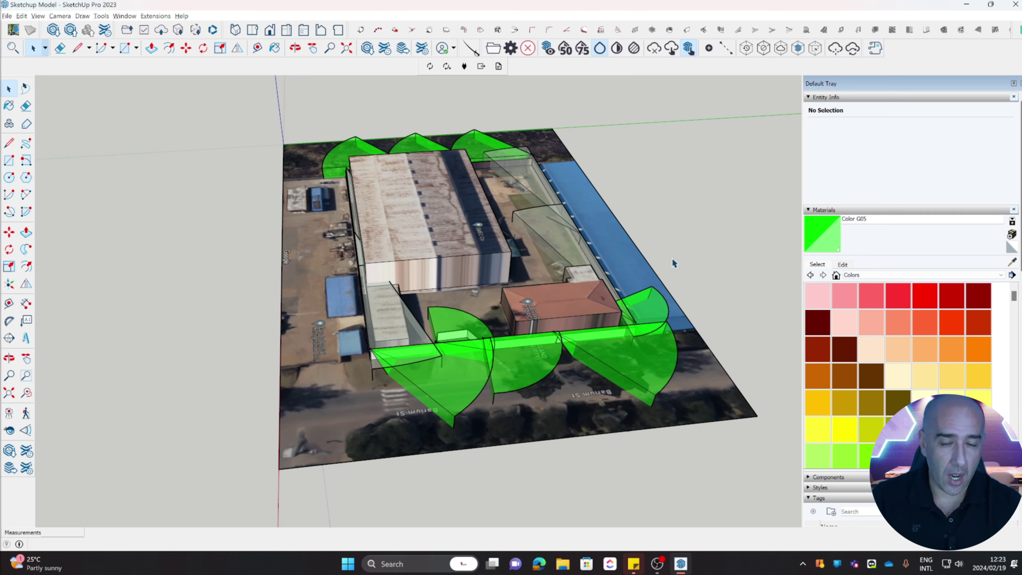
Create a new tag named Google Maps.
left_click(823, 210)
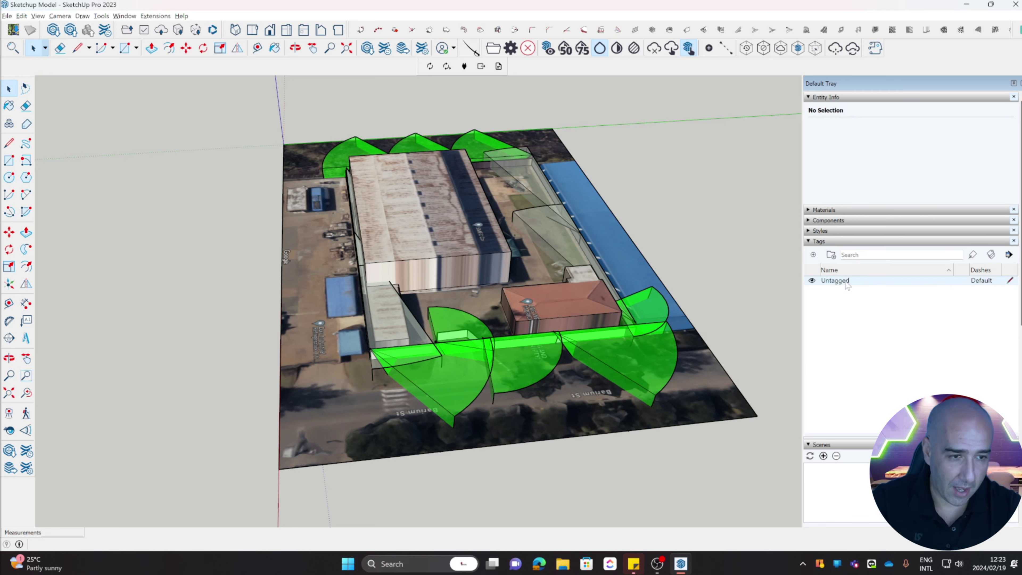
left_click(813, 254)
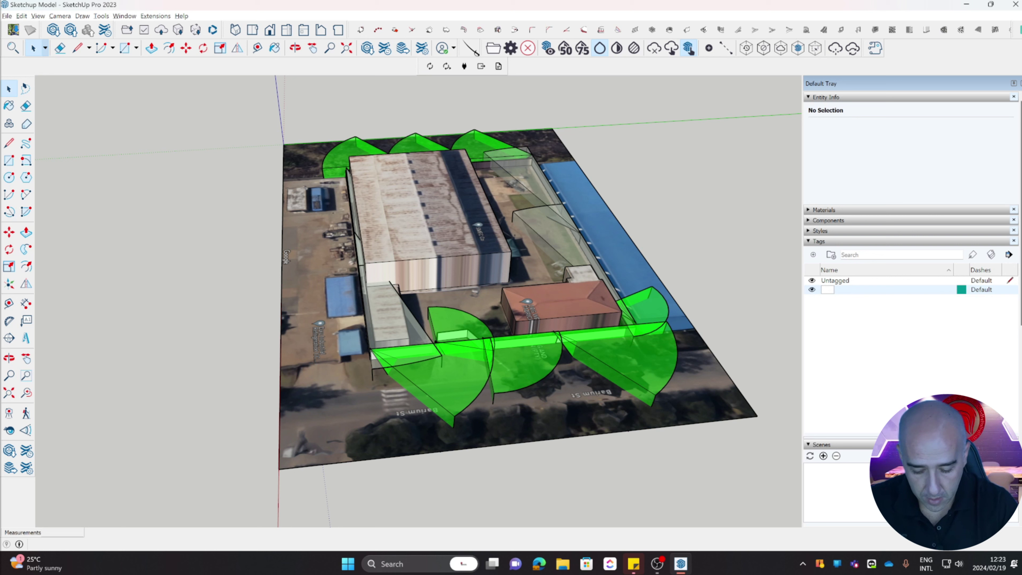
type("Google")
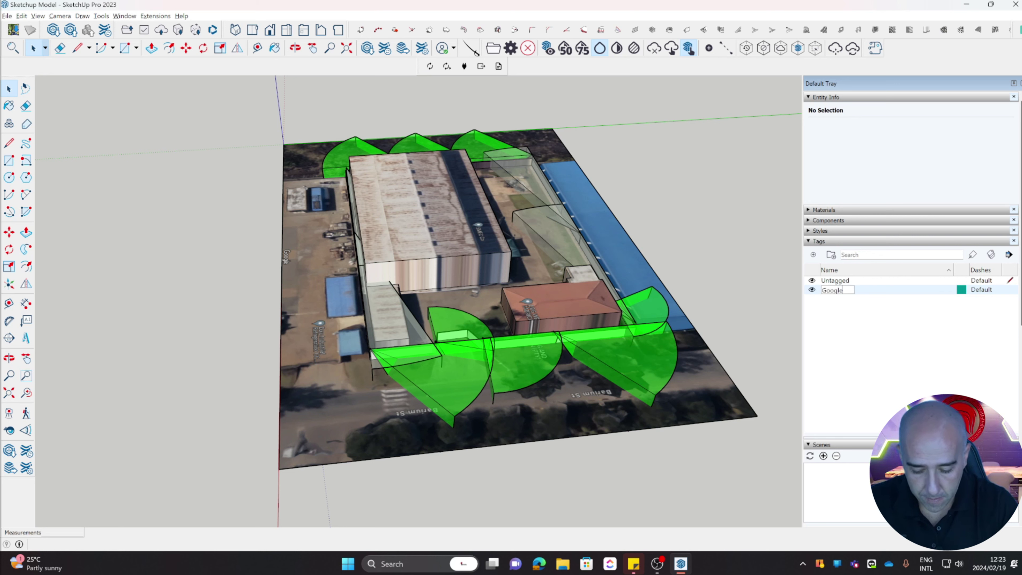
type(" Maps")
key("Return")
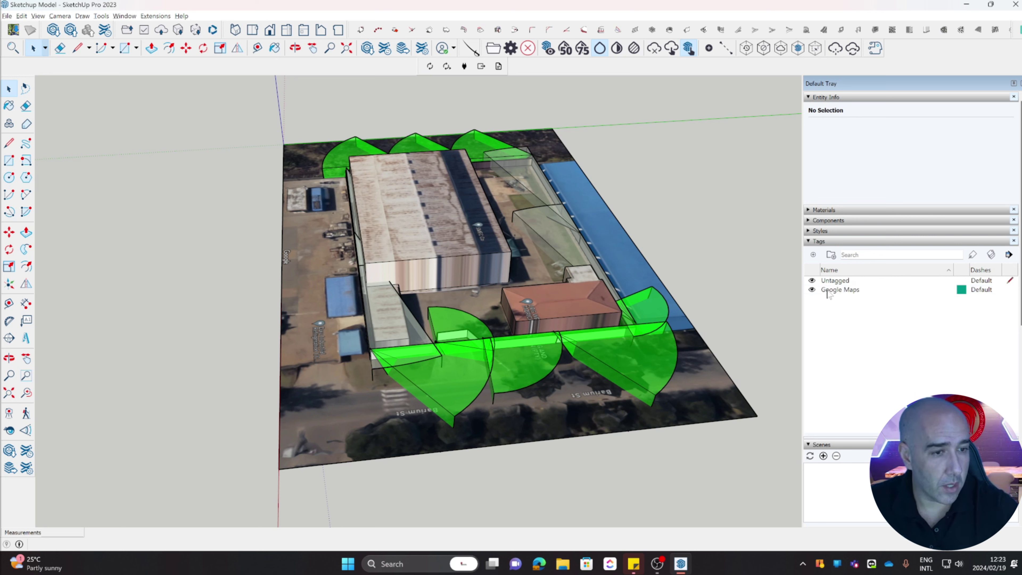
Assign the satellite map face to the Google Maps tag and hide that tag.
left_click(692, 392)
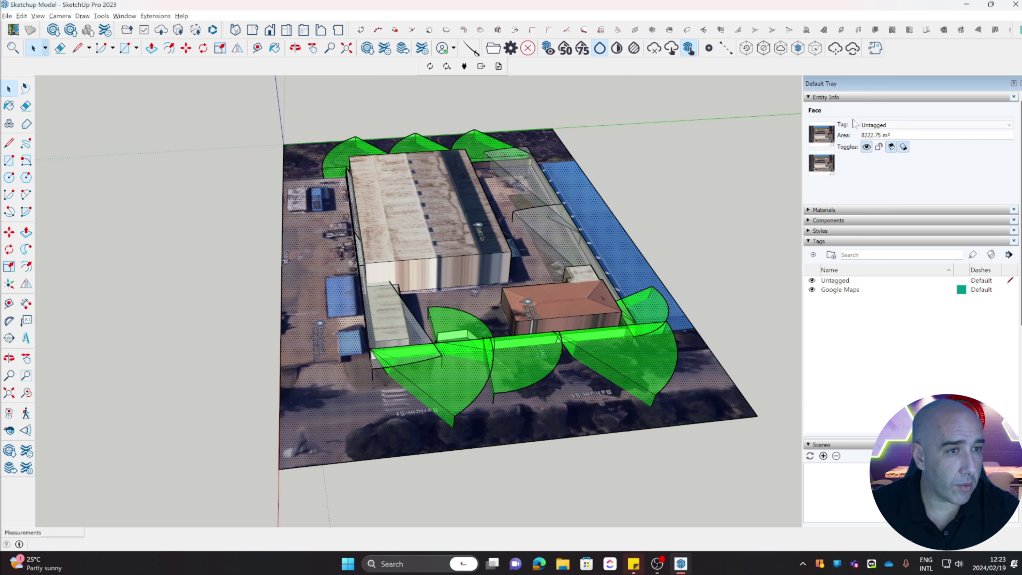
left_click(898, 124)
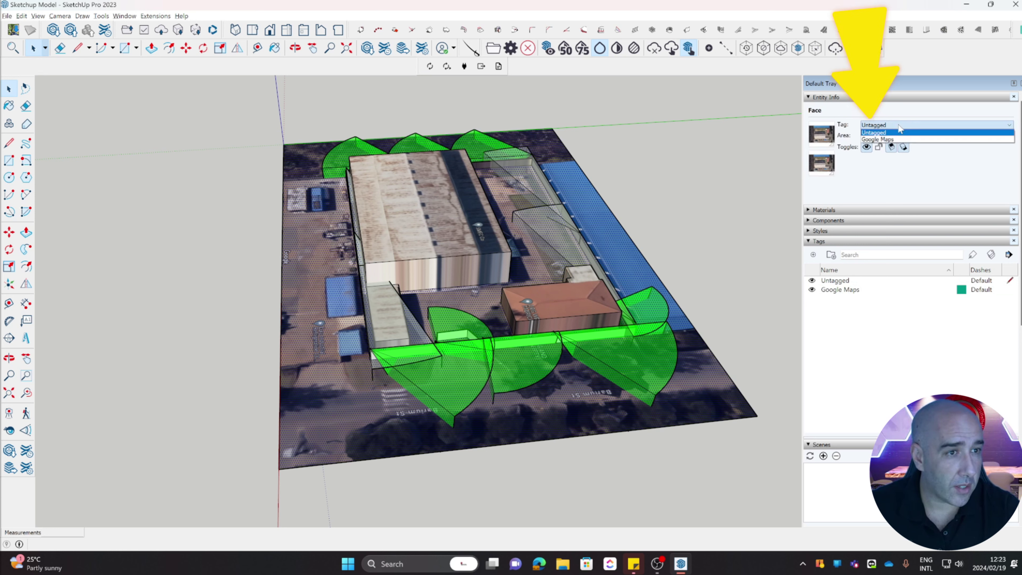
left_click(880, 139)
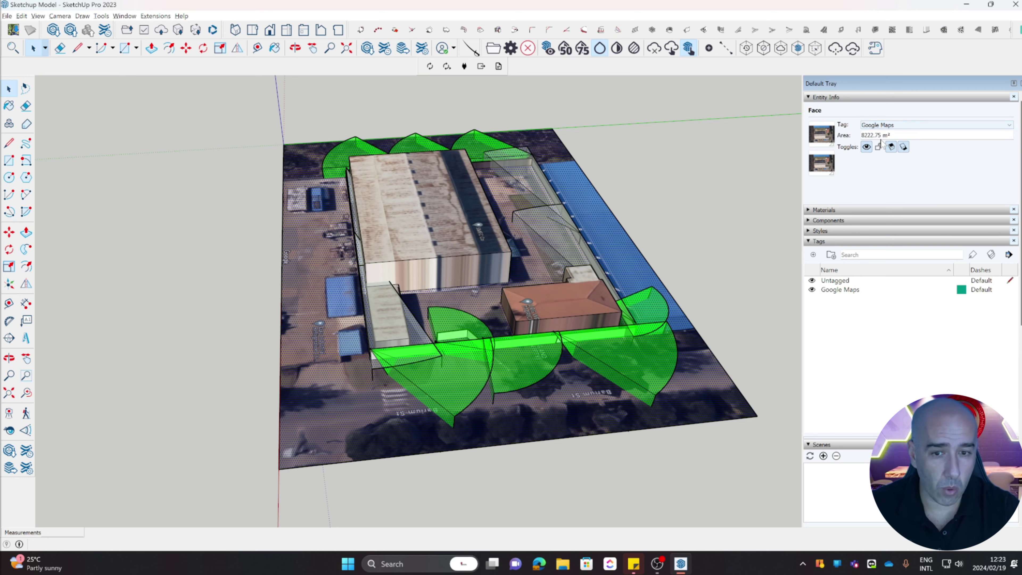
left_click(812, 290)
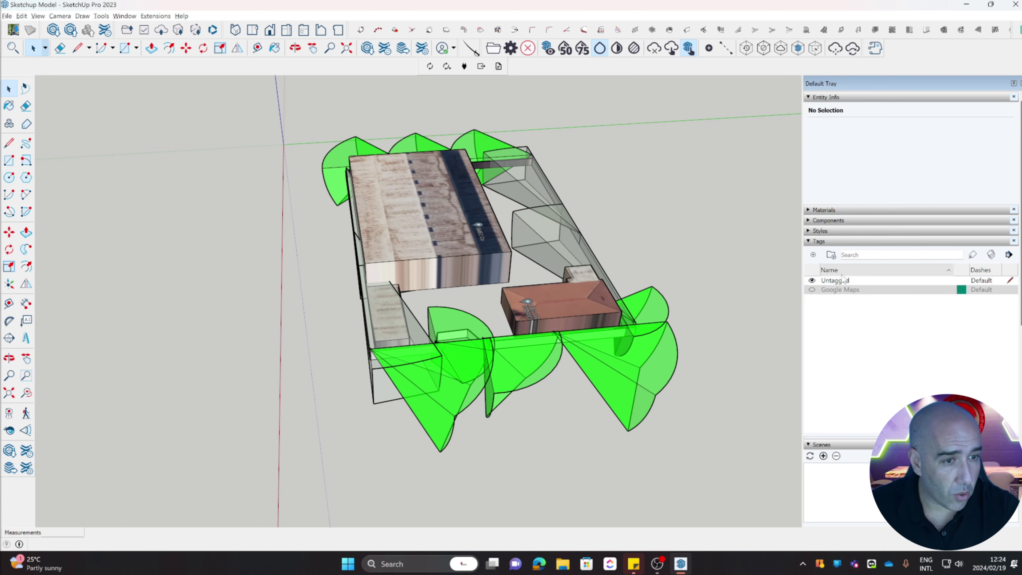
Try to hide the Untagged tag.
left_click(812, 280)
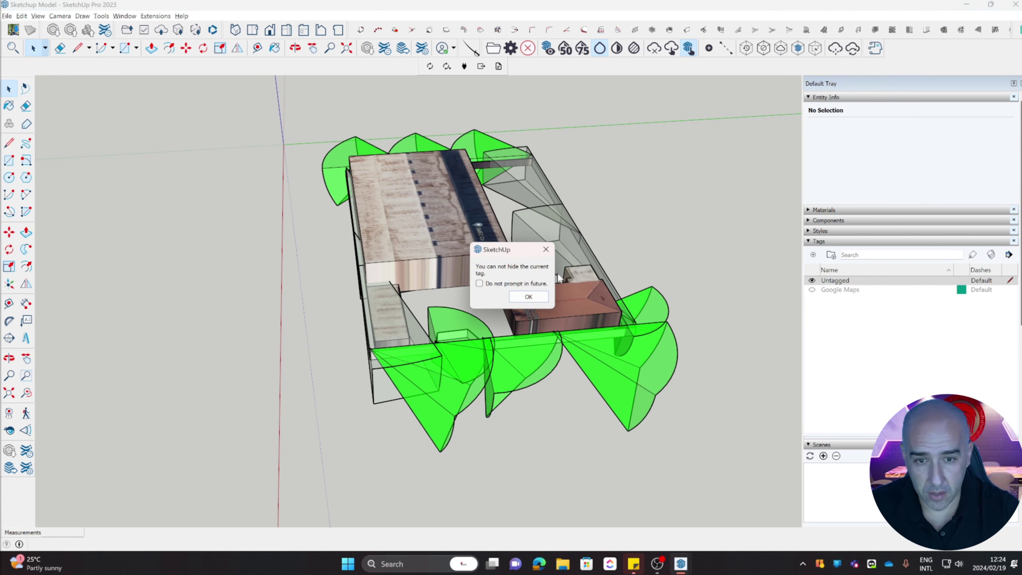
left_click(530, 297)
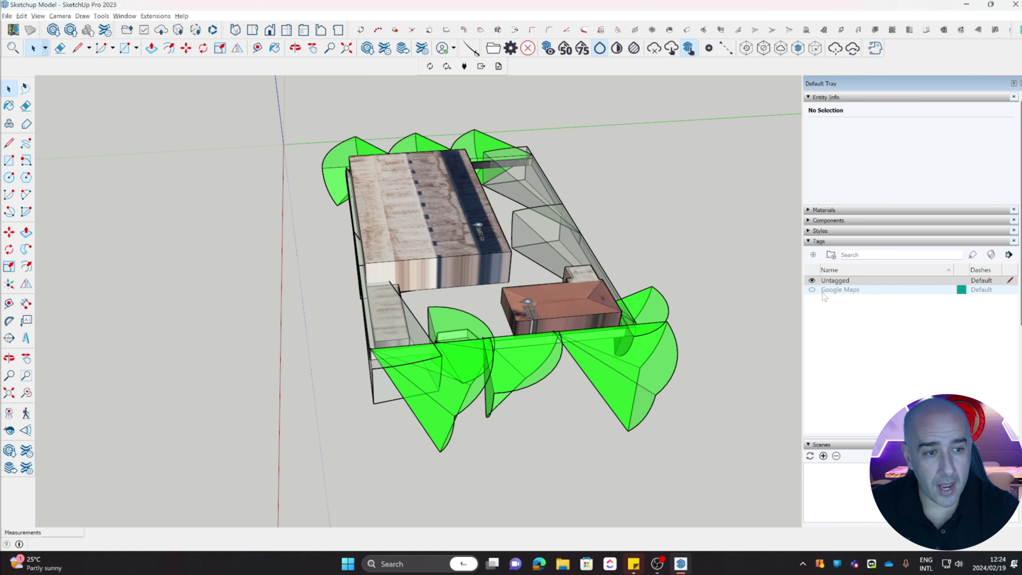
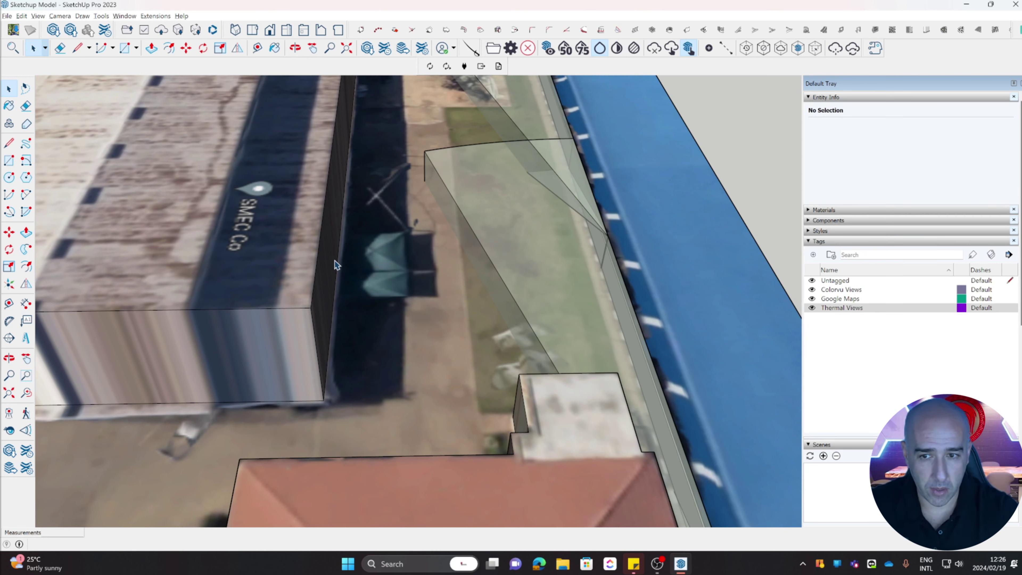
Hide the translucent thermal cone over the grass strip between the SMEC Co warehouse and the blue roof.
left_click(504, 276)
right_click(537, 273)
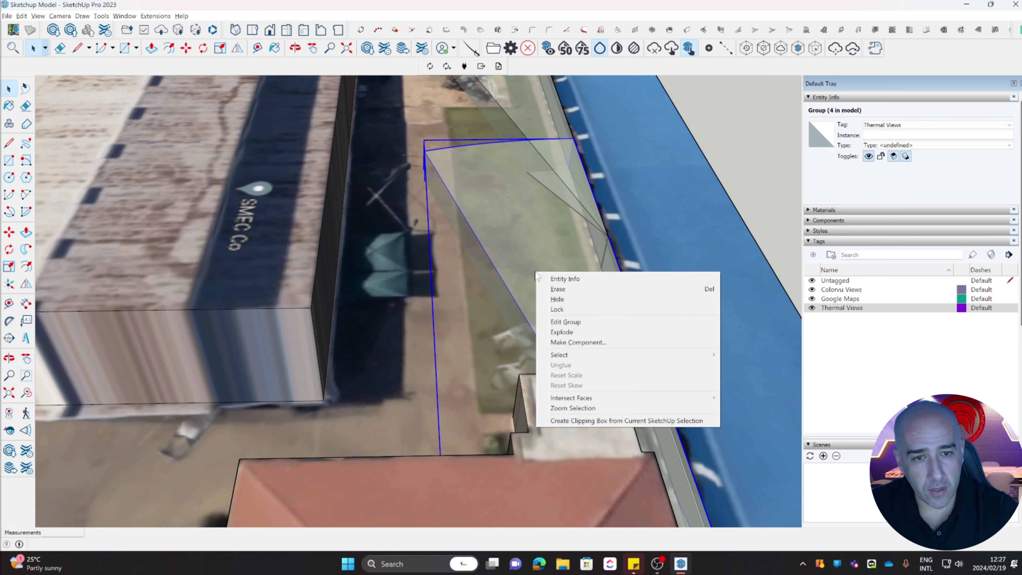
left_click(566, 300)
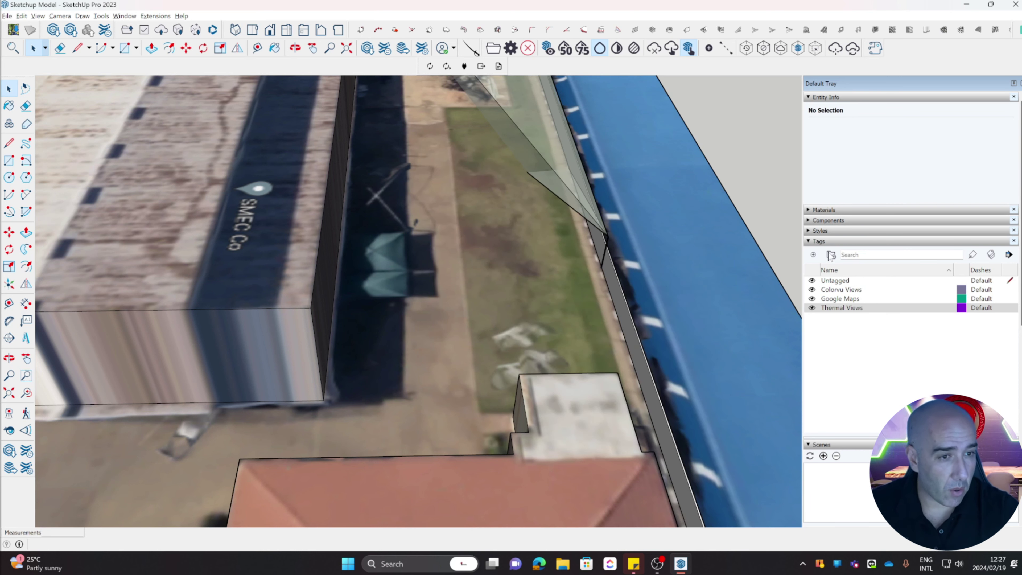
Create a new tag named Cabling and make it the active tag.
left_click(814, 255)
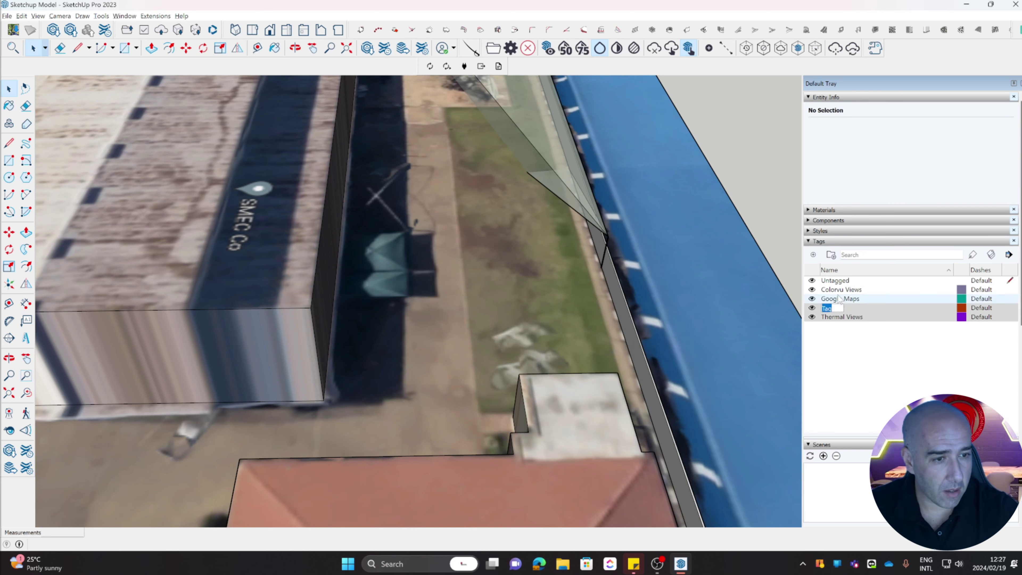
type("Cabl")
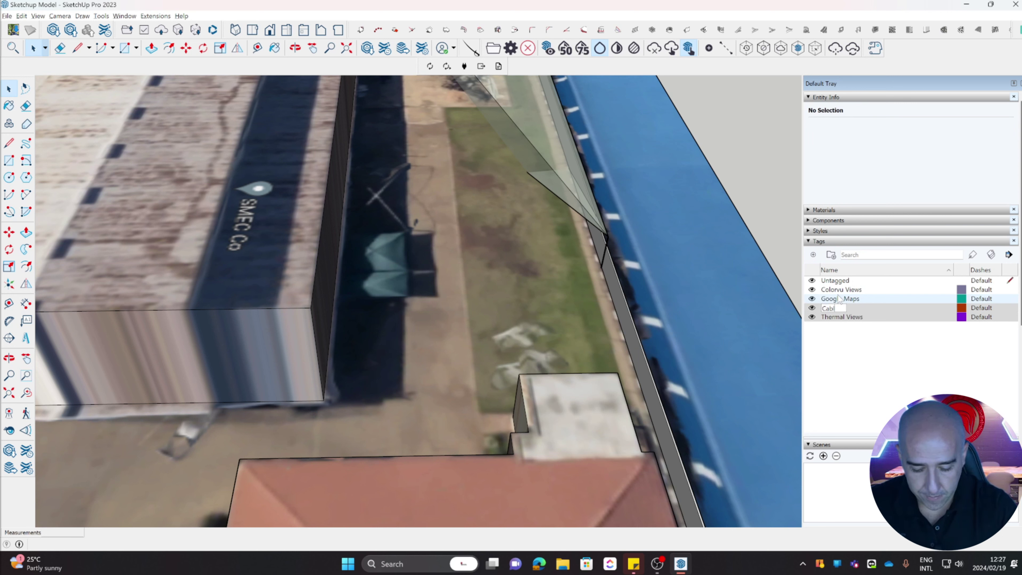
type("ing")
key("Return")
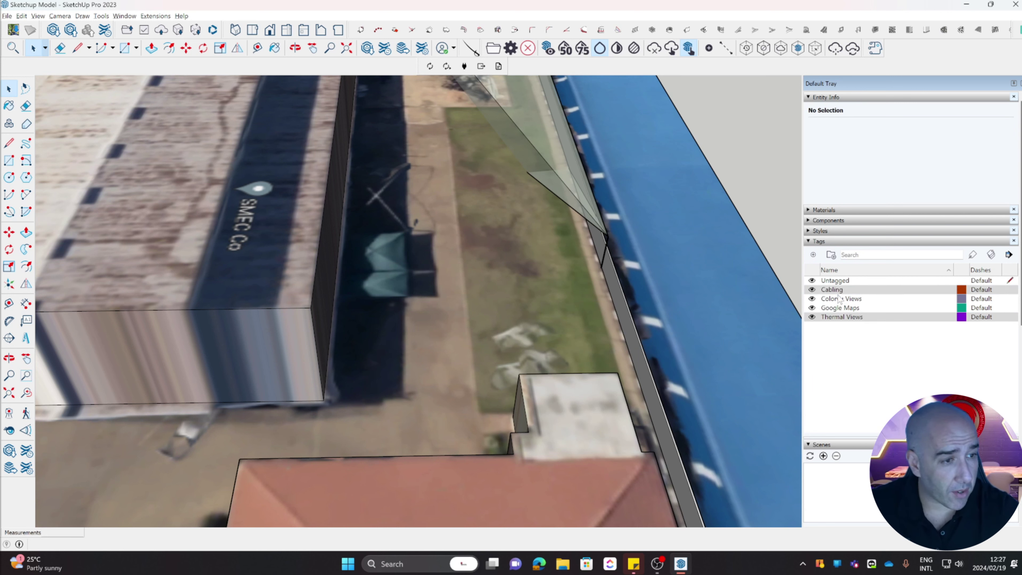
left_click(1010, 290)
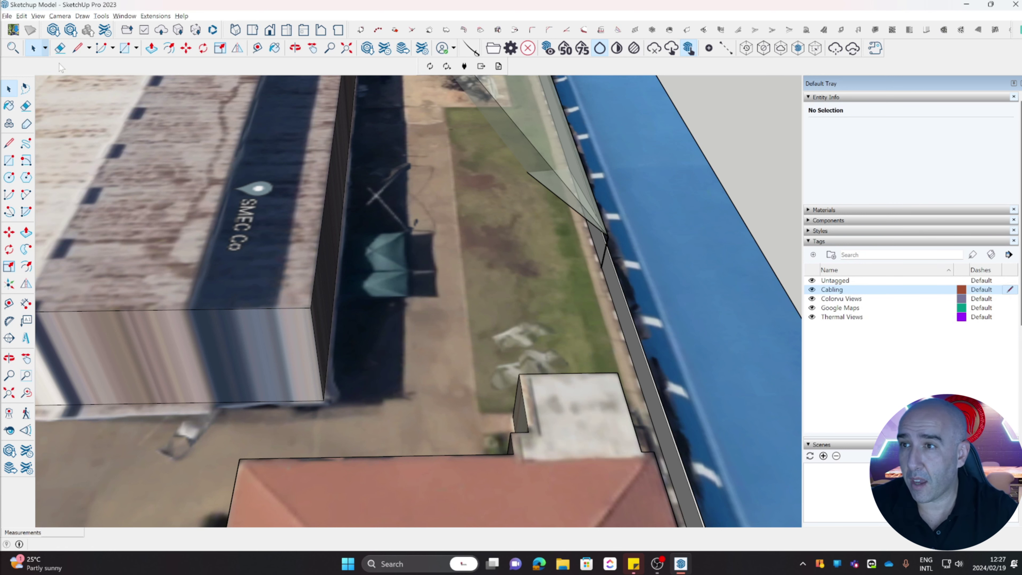
Draw a cable line down the camera post on the boundary wall, straight across the ground, and up the side of the SMEC Co warehouse.
left_click(78, 48)
scroll(610, 260, "up", 3)
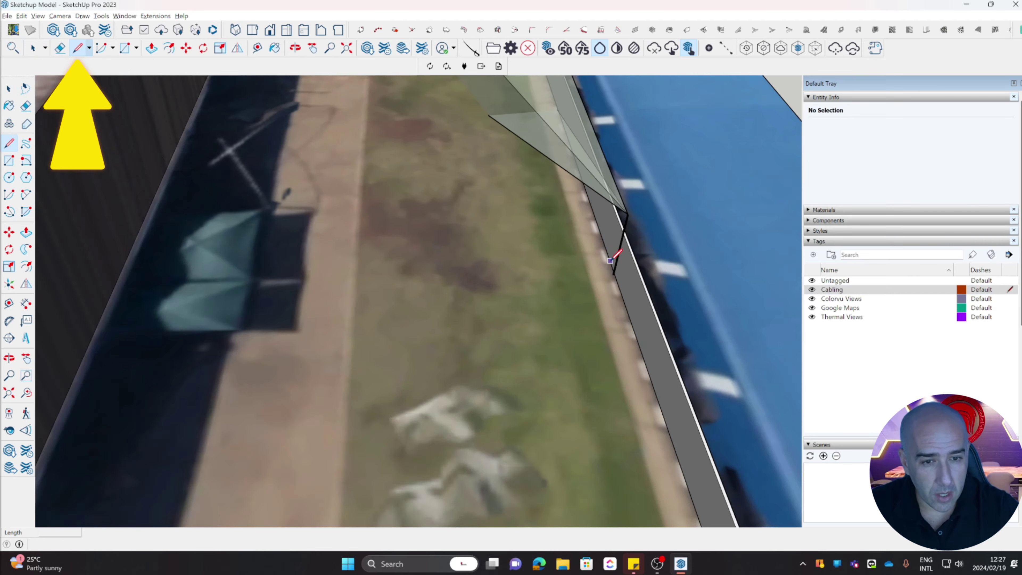
scroll(610, 261, "up", 5)
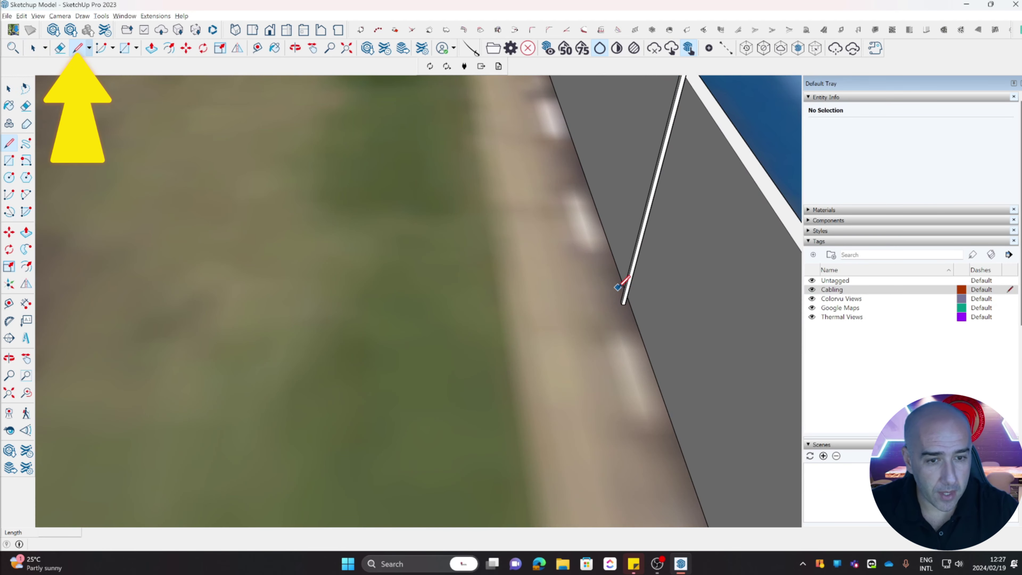
scroll(624, 302, "down", 2)
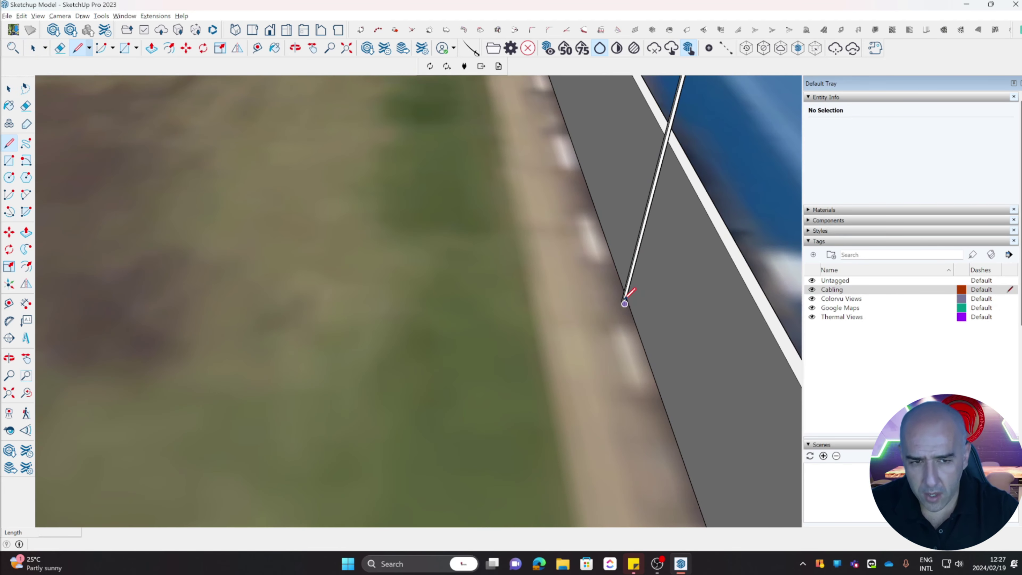
middle_click_drag(623, 294, 533, 342)
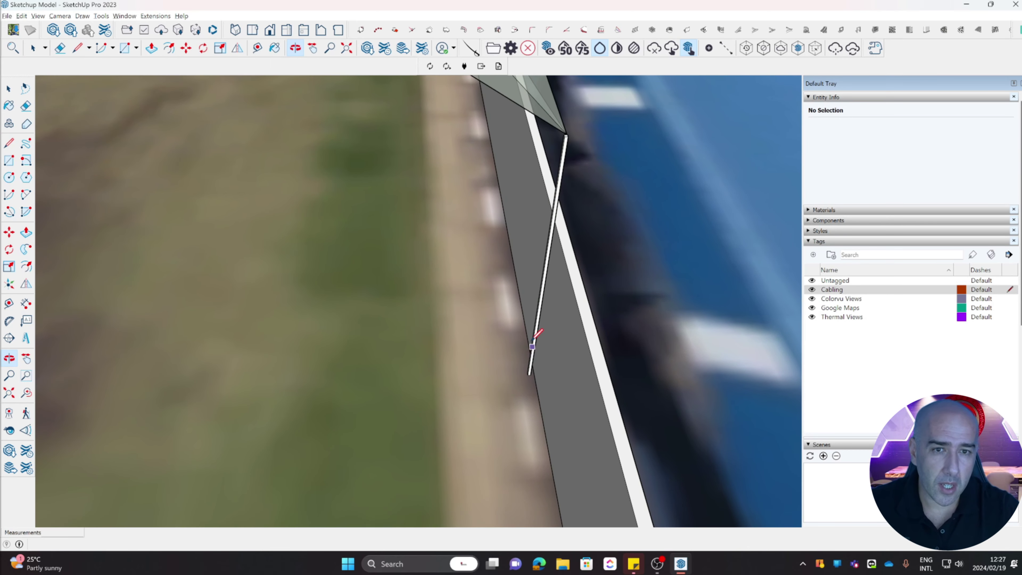
scroll(559, 130, "up", 4)
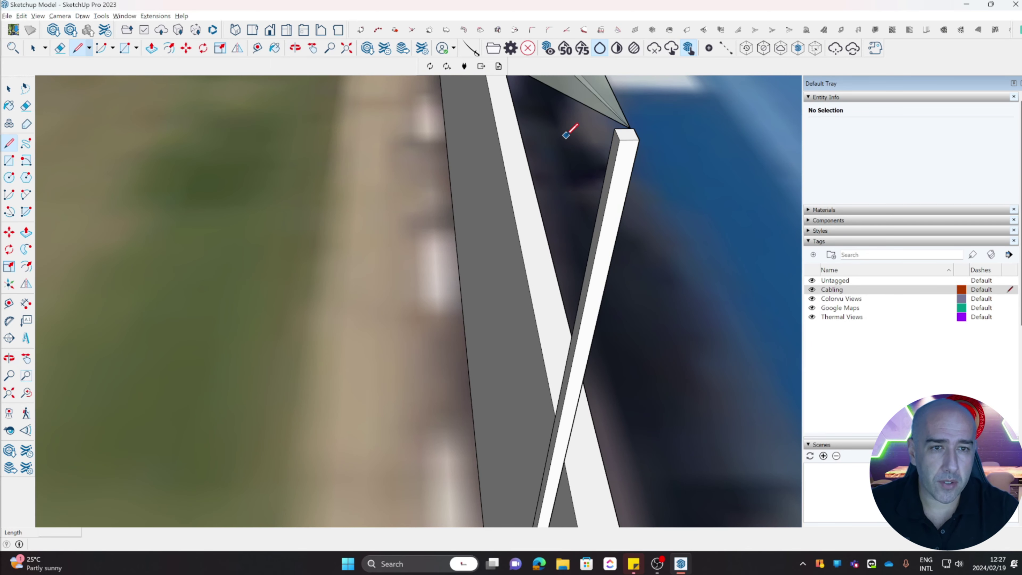
middle_click_drag(630, 136, 238, 143)
left_click(235, 149)
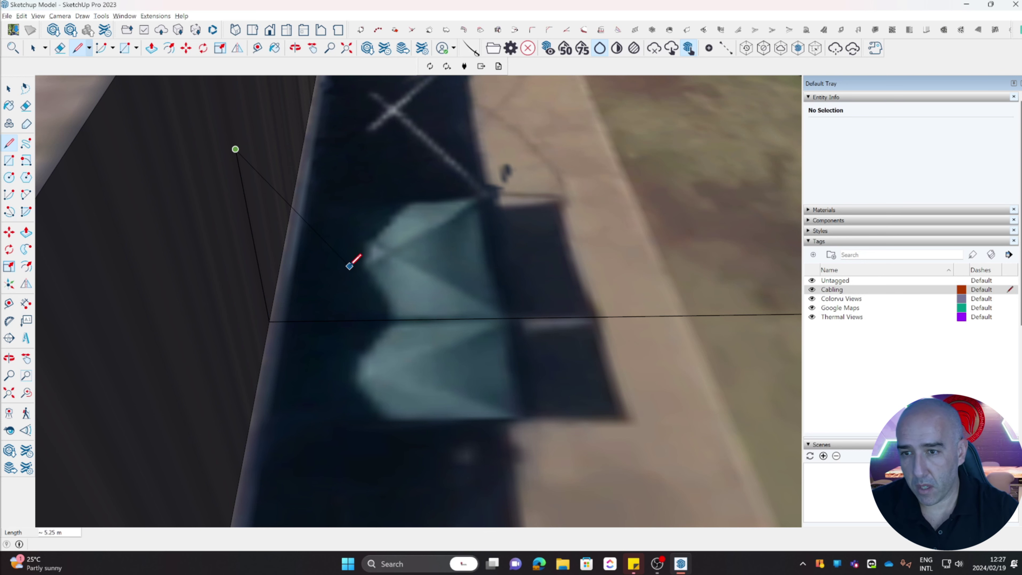
key("space")
middle_click_drag(349, 269, 418, 274)
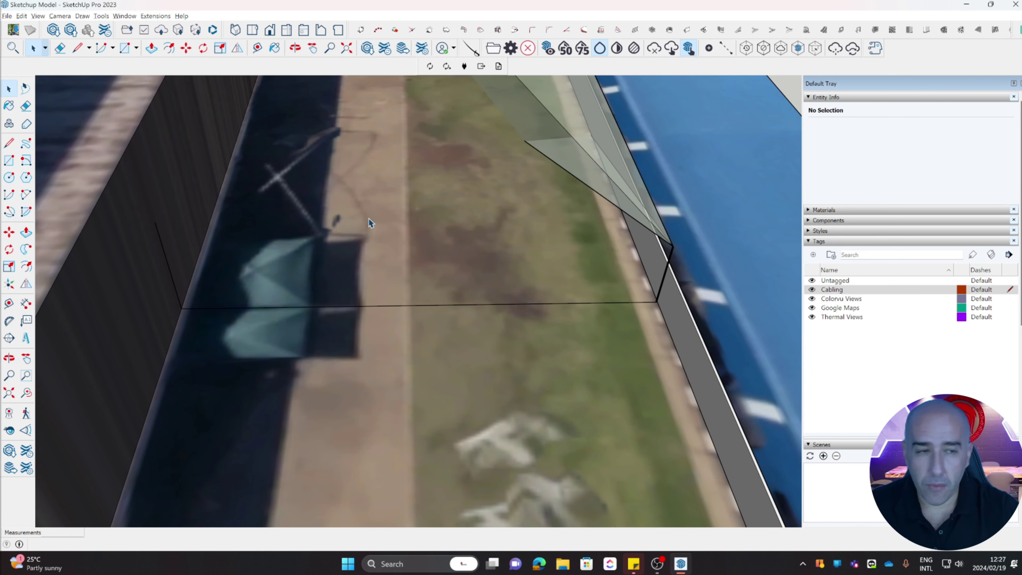
Paint the cable line running across the ground with Color D05.
left_click(274, 48)
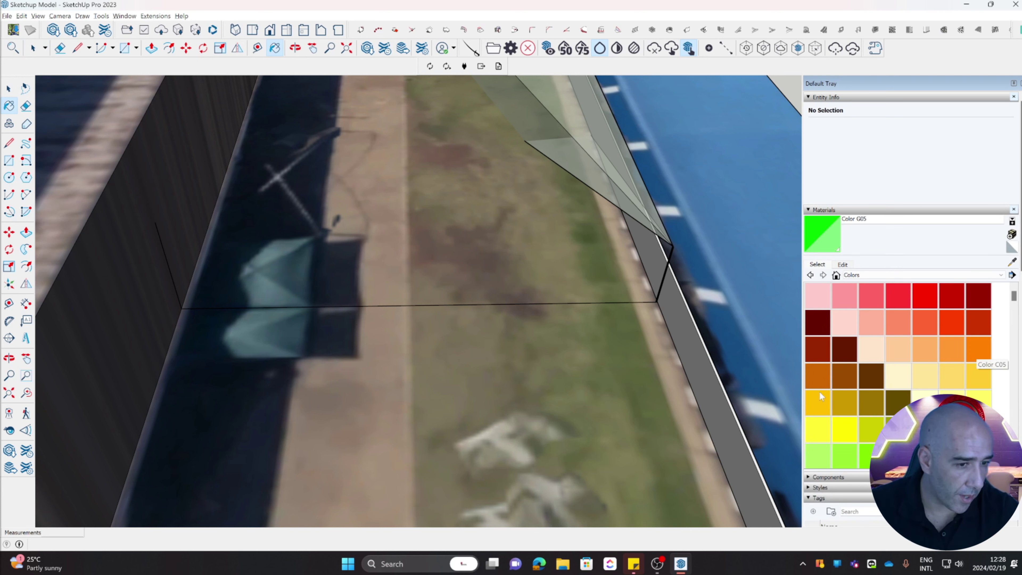
left_click(818, 402)
scroll(659, 290, "up", 6)
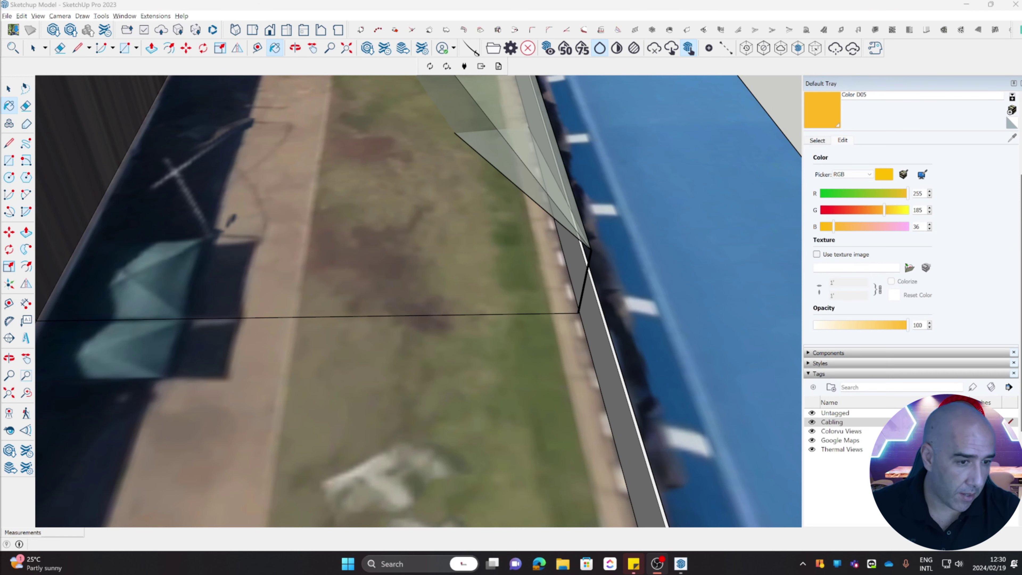
scroll(872, 318, "down", 1)
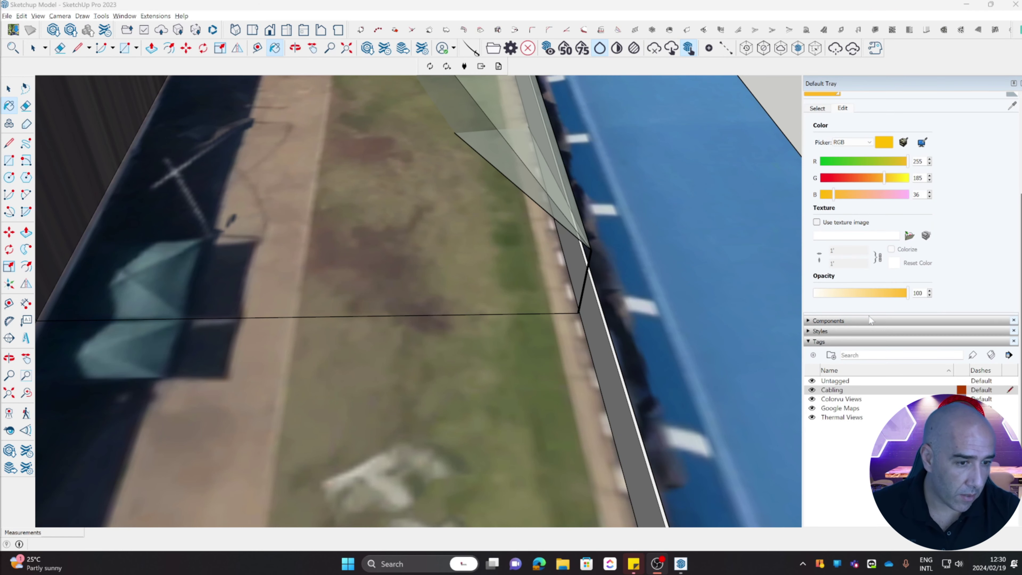
Set the style's edge color to By material.
left_click(809, 332)
scroll(829, 338, "down", 2)
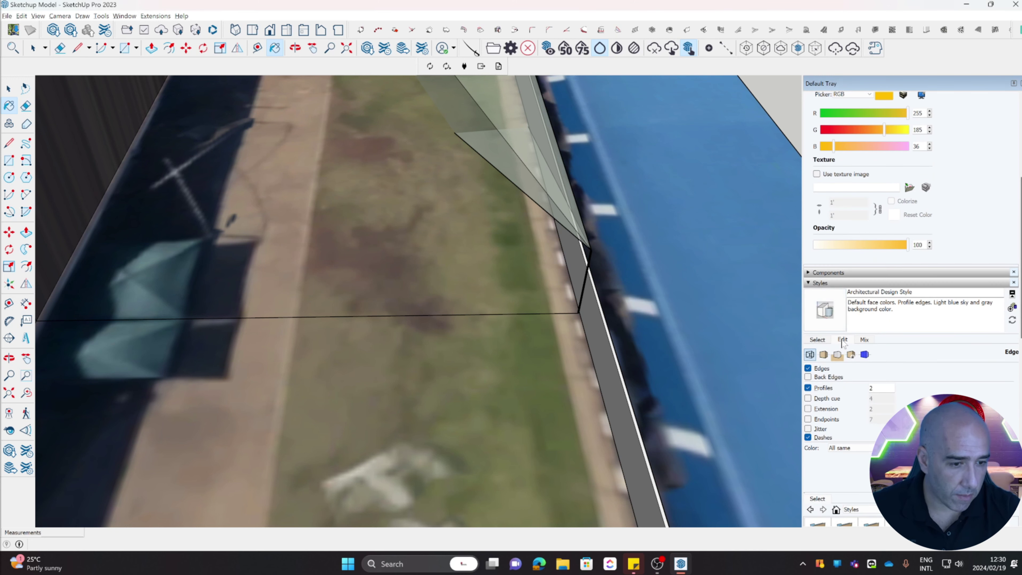
left_click(864, 340)
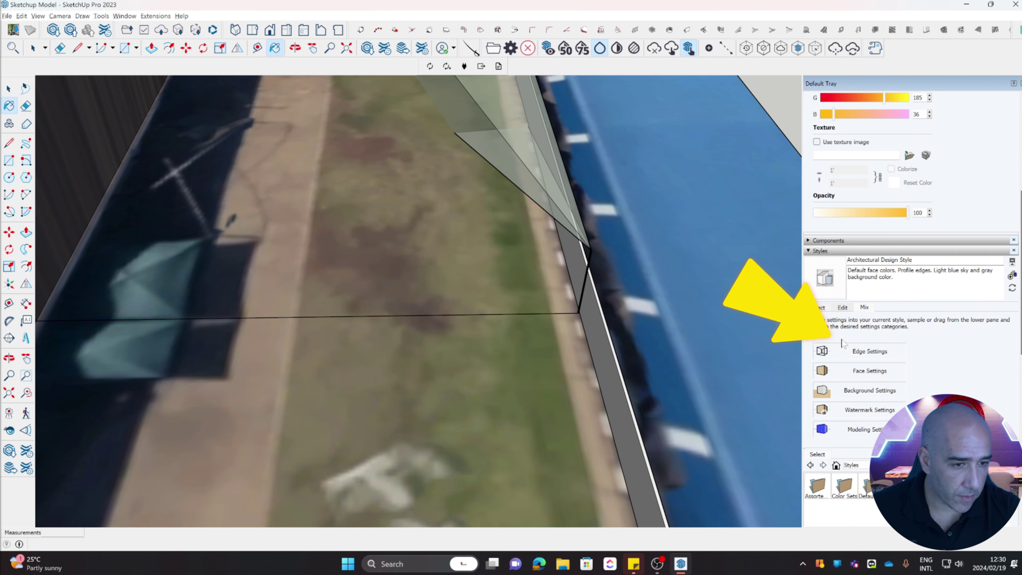
left_click(842, 308)
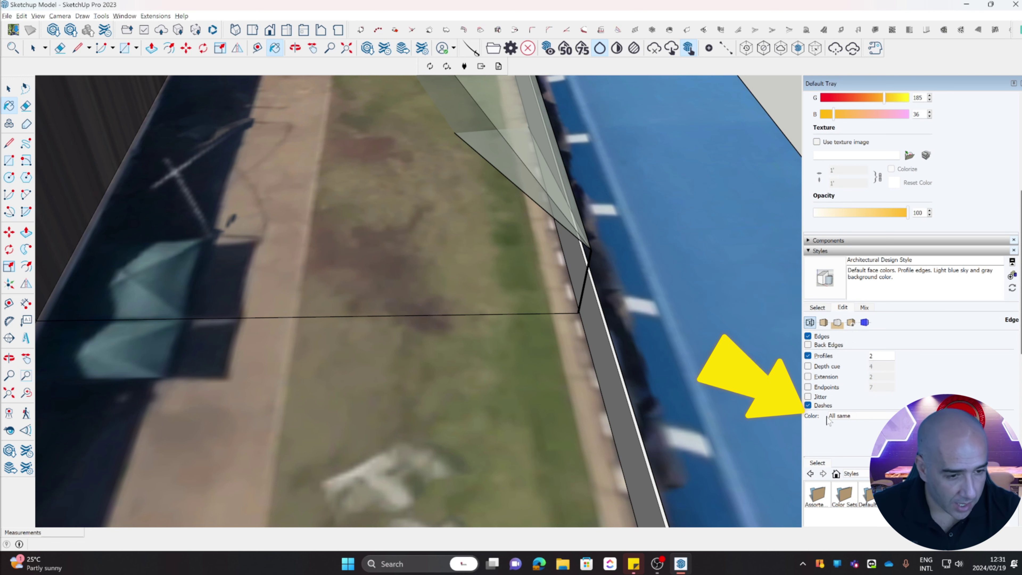
left_click(848, 416)
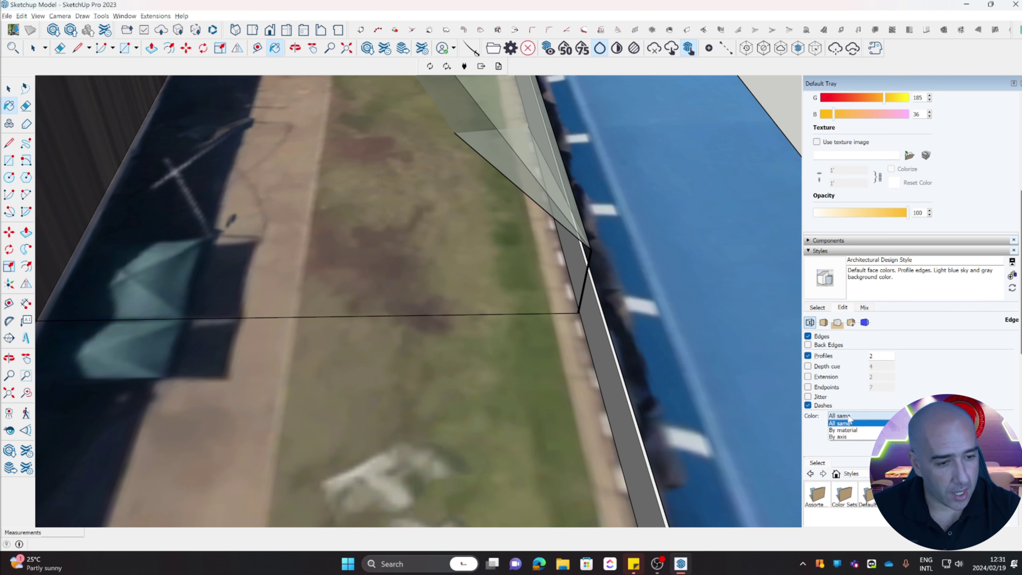
left_click(850, 430)
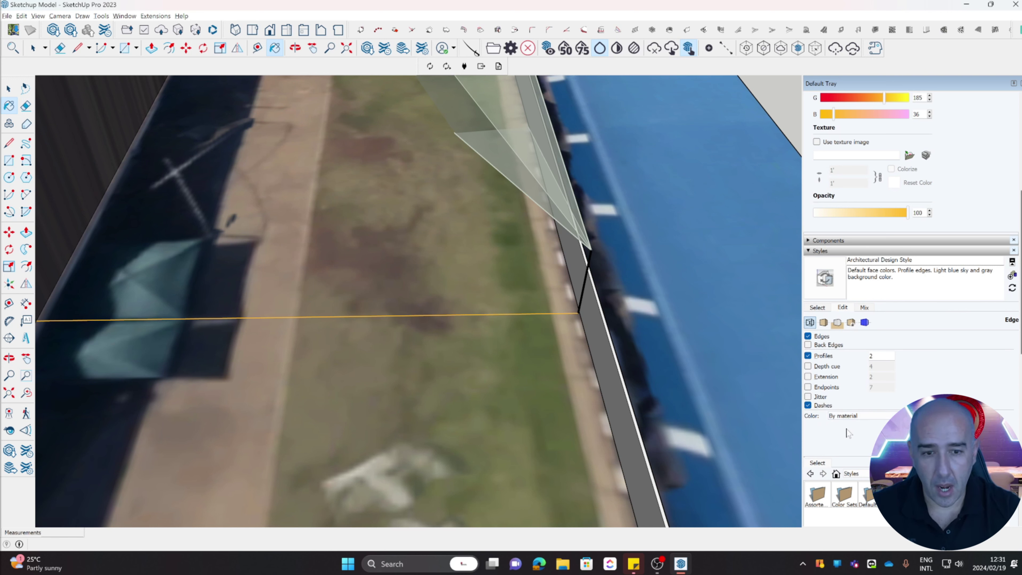
Paint the upright cable segments at the camera post and on the warehouse wall with Color D05.
scroll(590, 302, "up", 1)
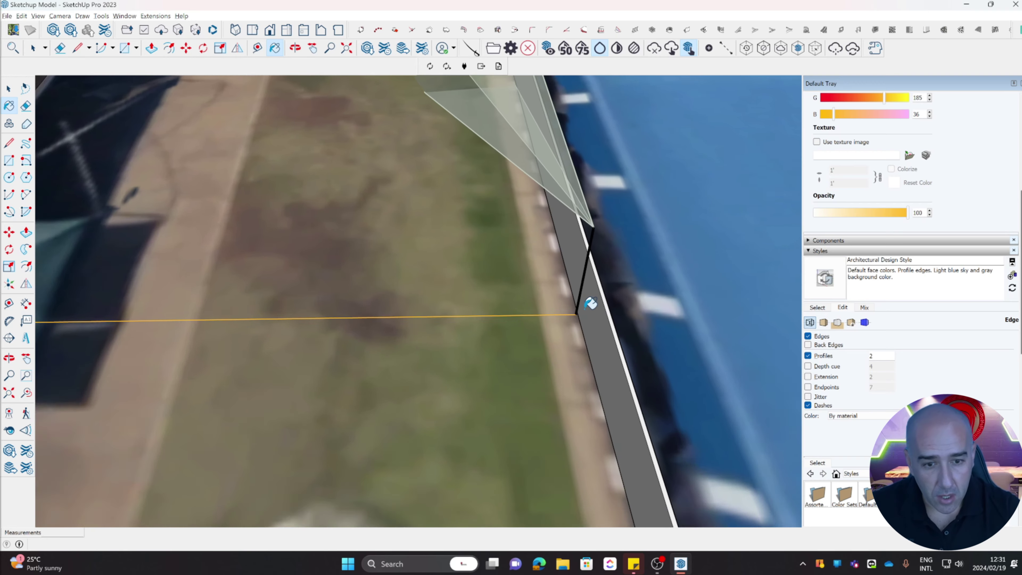
scroll(590, 303, "up", 2)
scroll(359, 356, "down", 3)
scroll(159, 251, "up", 4)
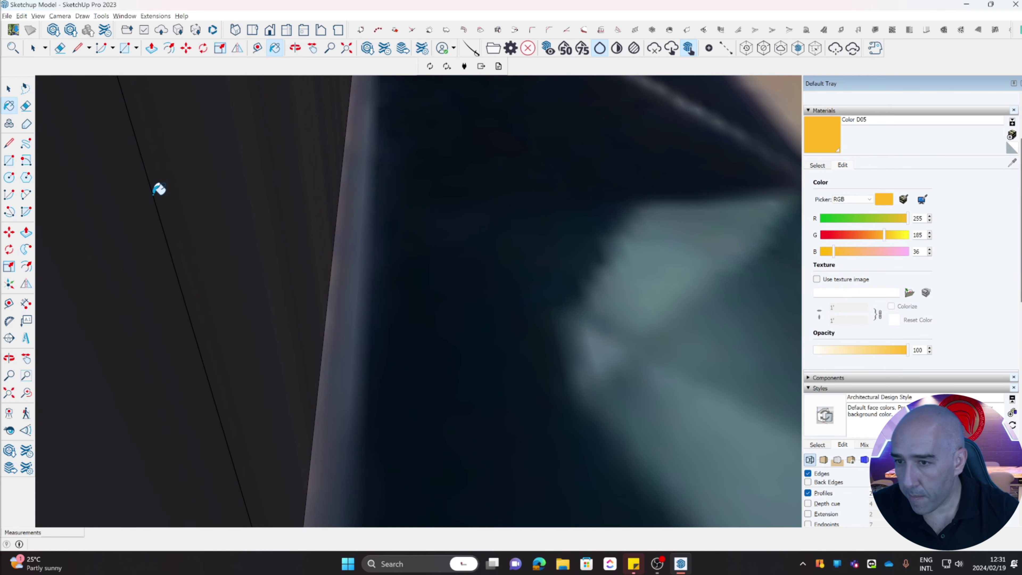
scroll(158, 188, "down", 4)
key("space")
Hide the Google Maps and Thermal Views tags and select the whole connected cable run.
left_click(820, 388)
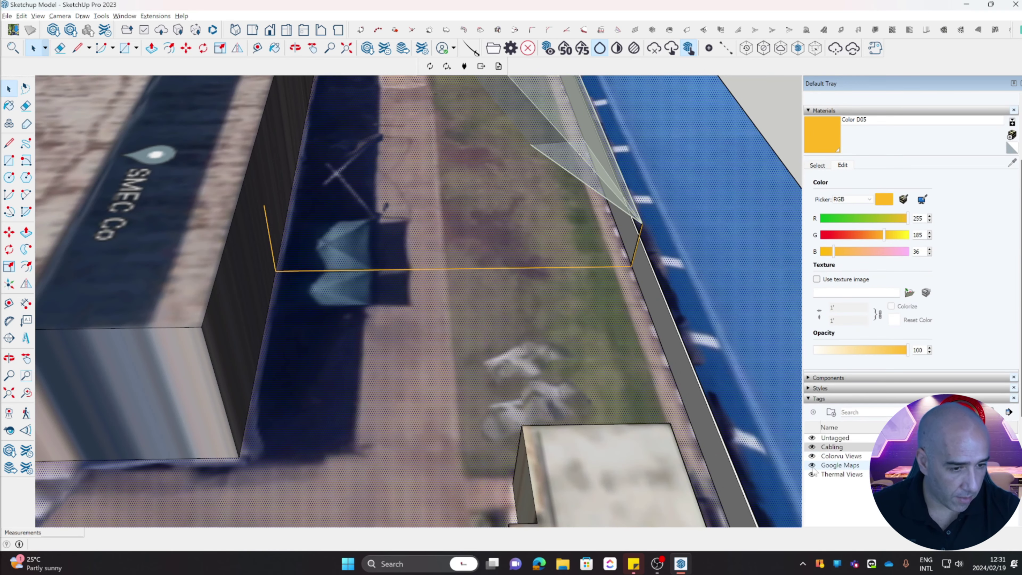
left_click(812, 465)
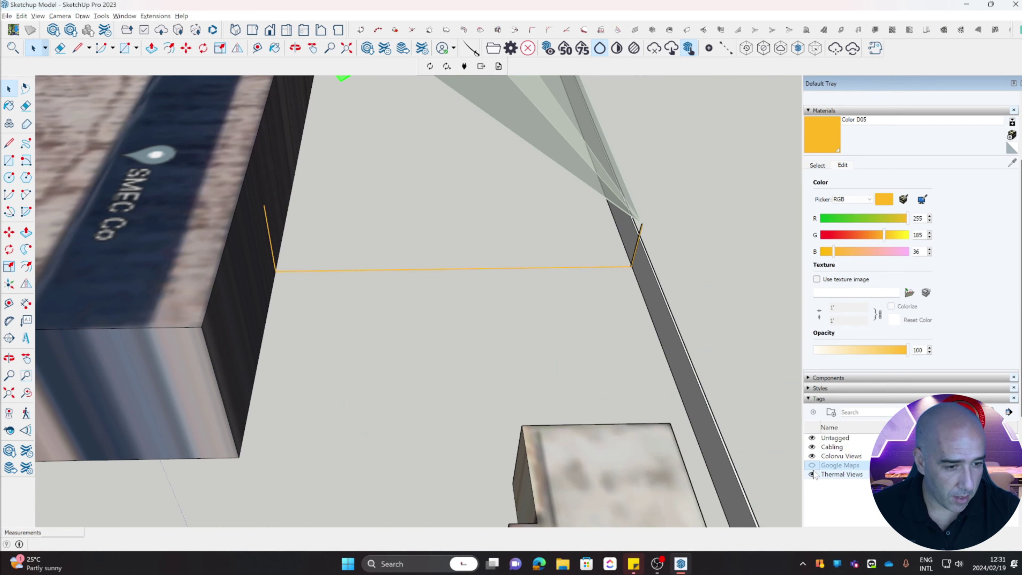
left_click(812, 474)
triple_click(451, 269)
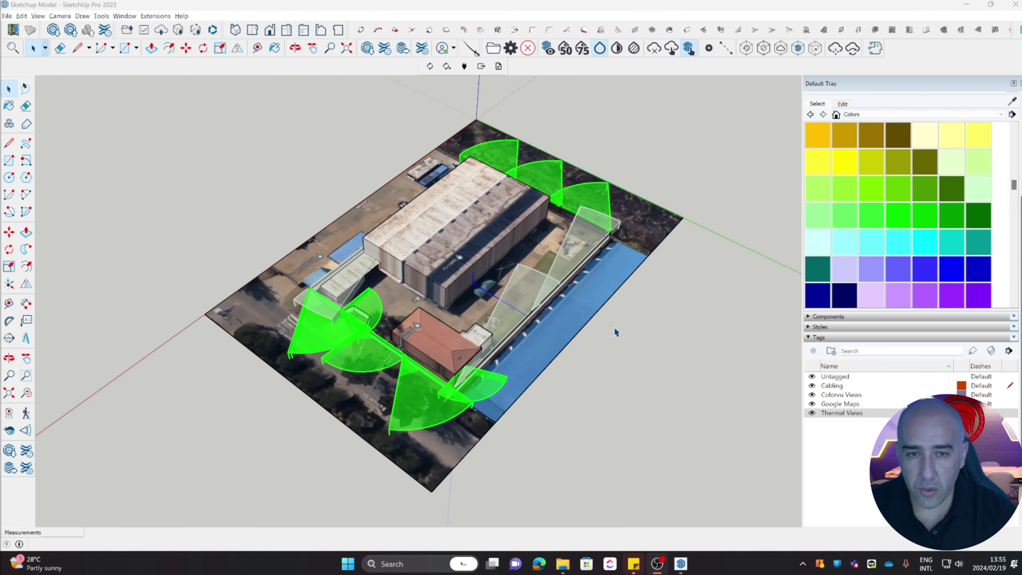
Open the green view cone on the street-side wall beside the red-roofed building for editing.
middle_click_drag(614, 328, 435, 336)
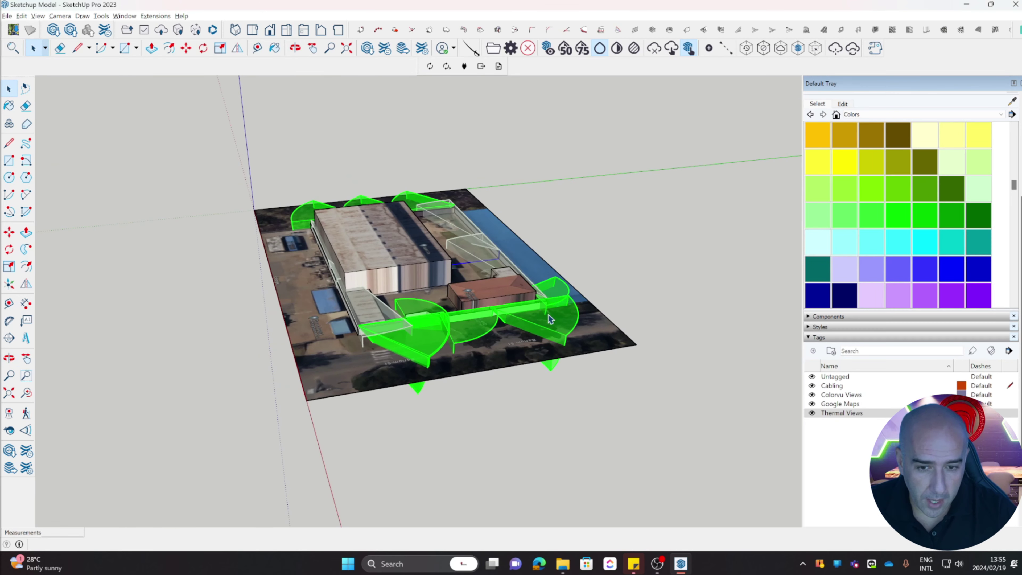
scroll(431, 337, "up", 5)
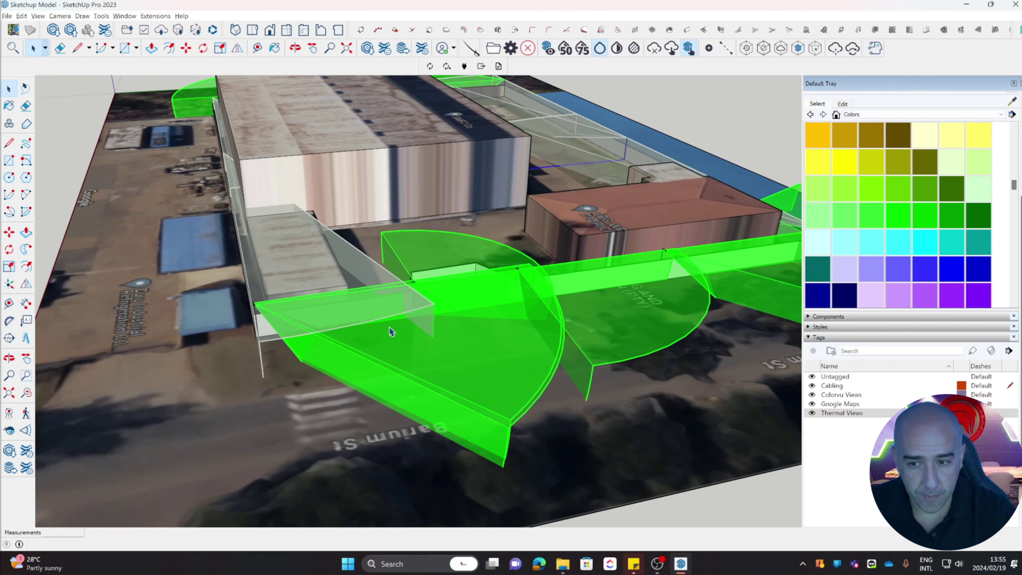
middle_click_drag(414, 322, 371, 327)
middle_click_drag(663, 313, 720, 206)
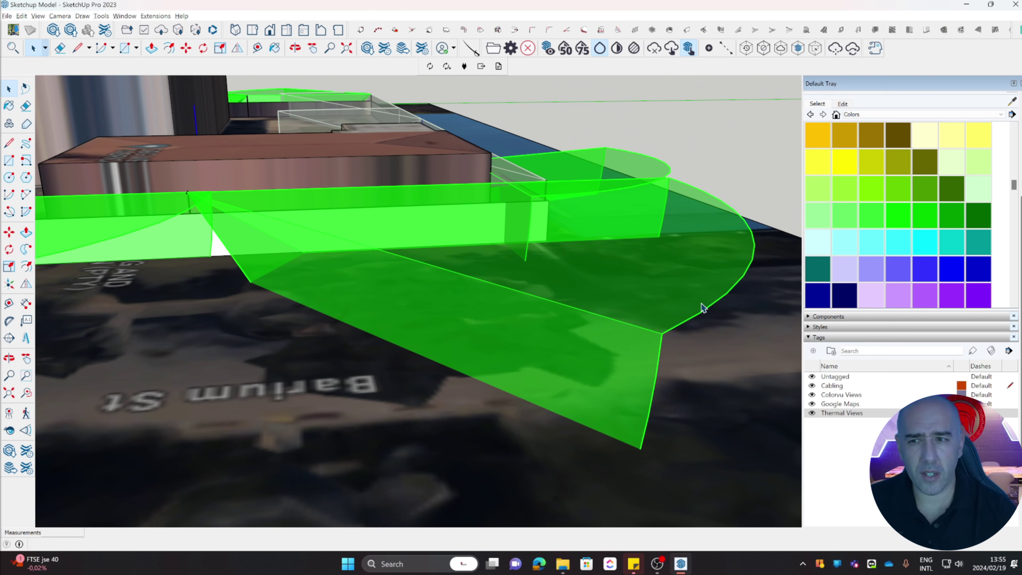
scroll(523, 197, "up", 5)
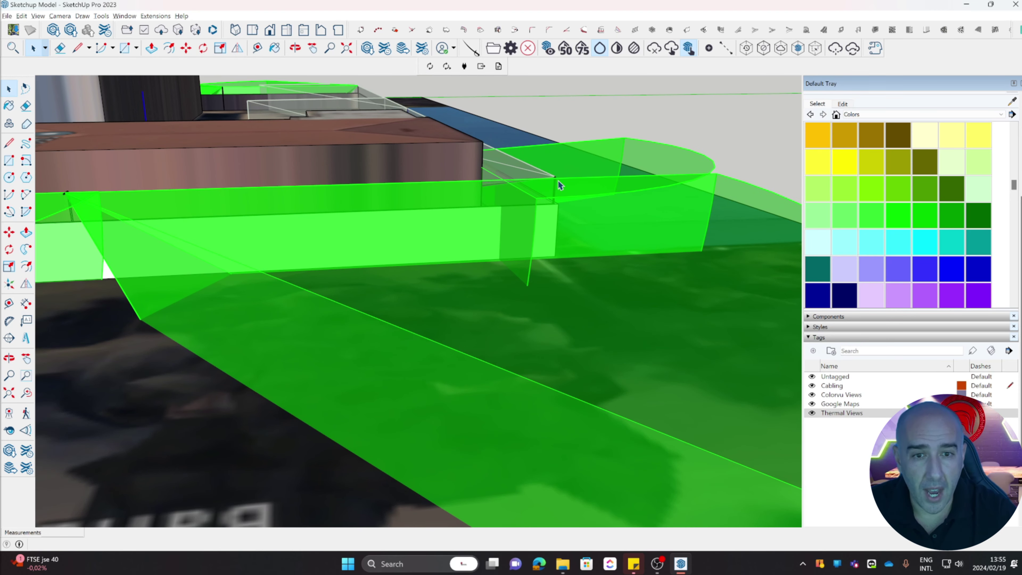
left_click(172, 205)
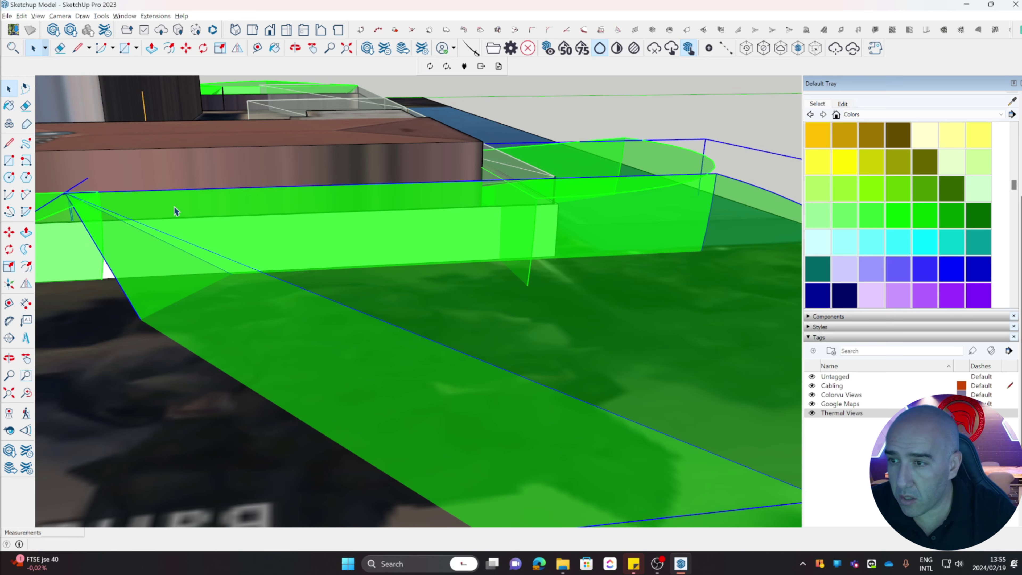
double_click(86, 200)
left_click(123, 202)
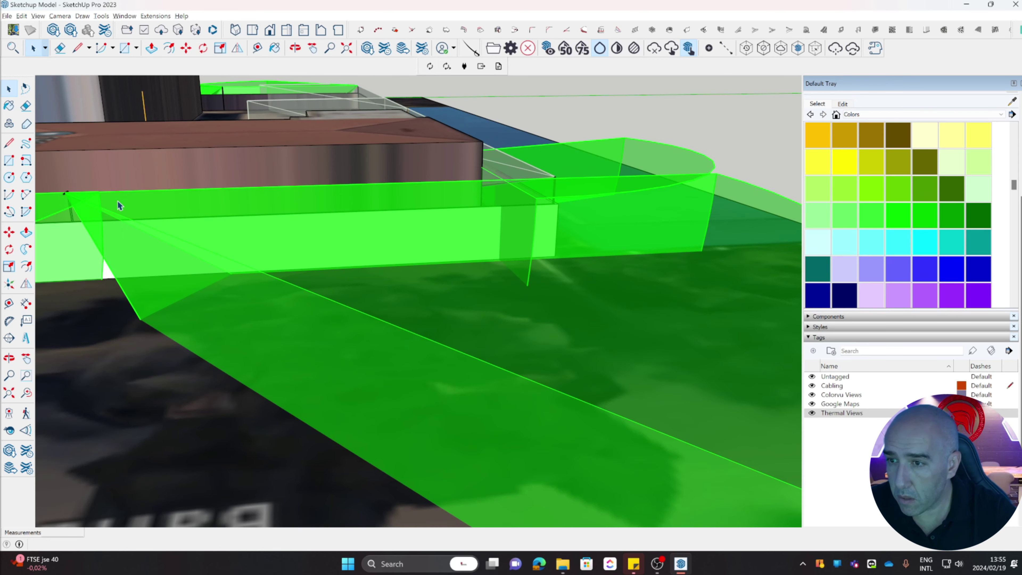
double_click(117, 201)
Select all of the cone's geometry, tilt it about 3.2 degrees downward around its camera point, and close the group.
key("ctrl+a")
key("q")
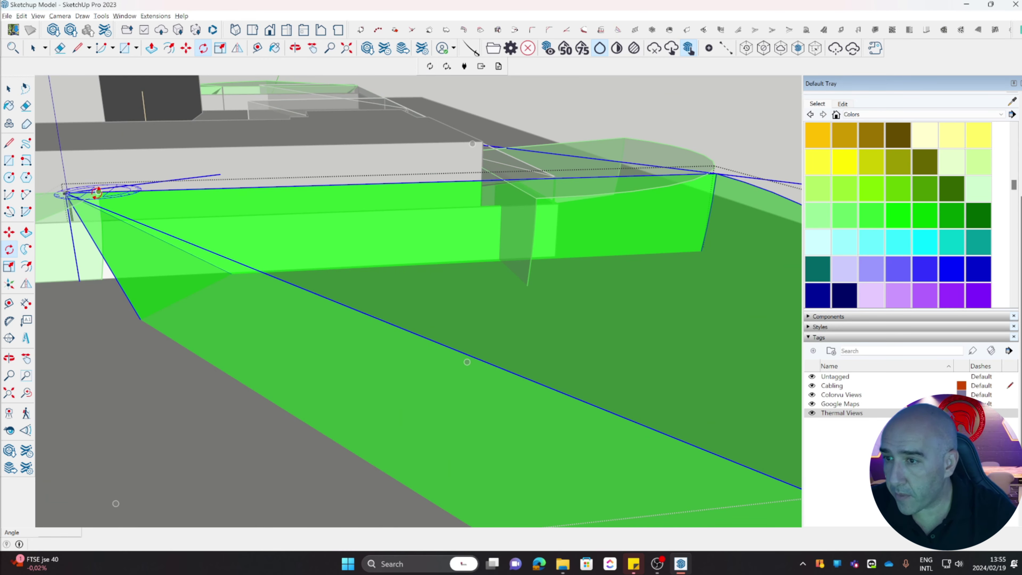
left_click(65, 193)
left_click(576, 177)
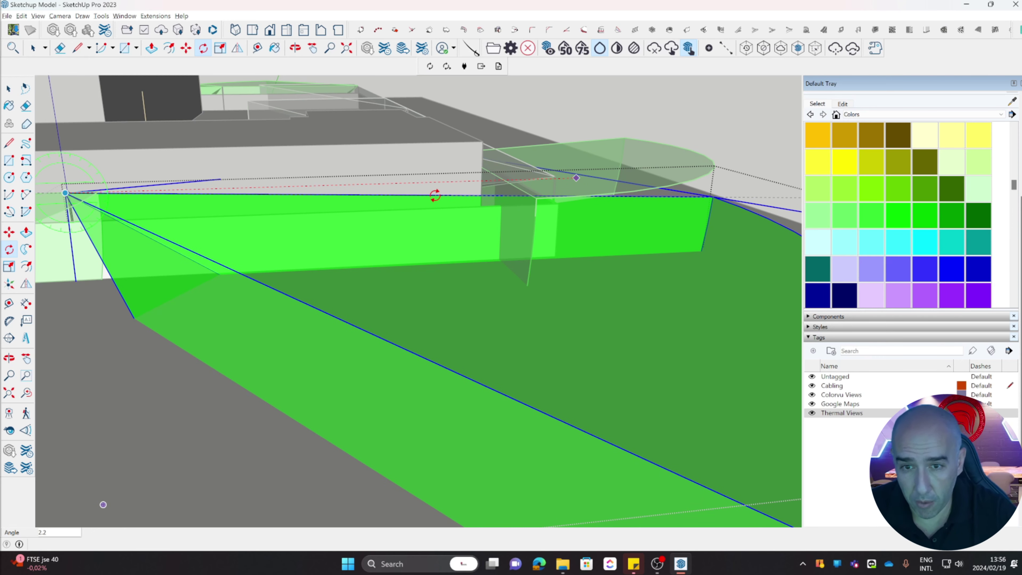
left_click(561, 204)
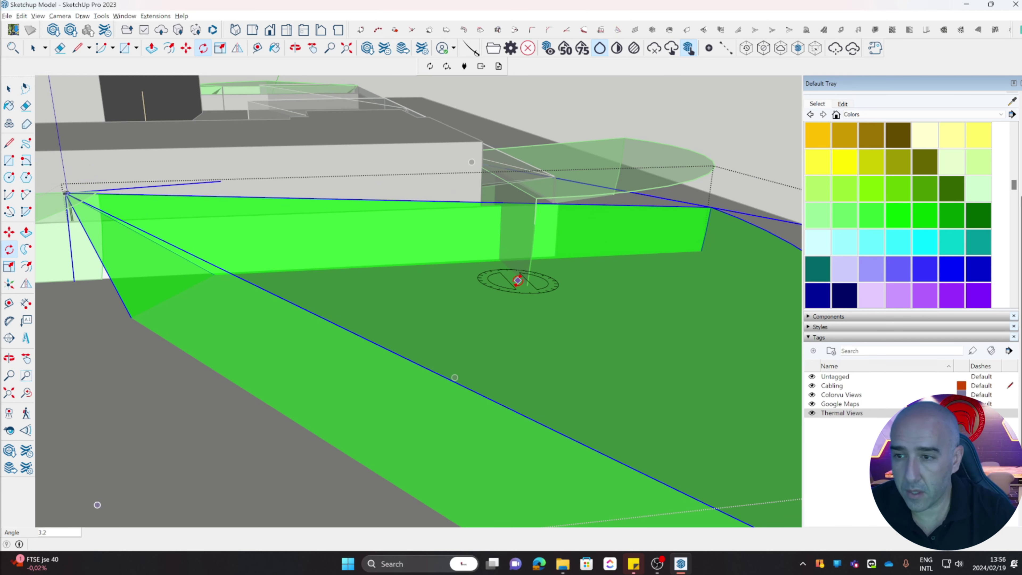
middle_click_drag(513, 277, 336, 274)
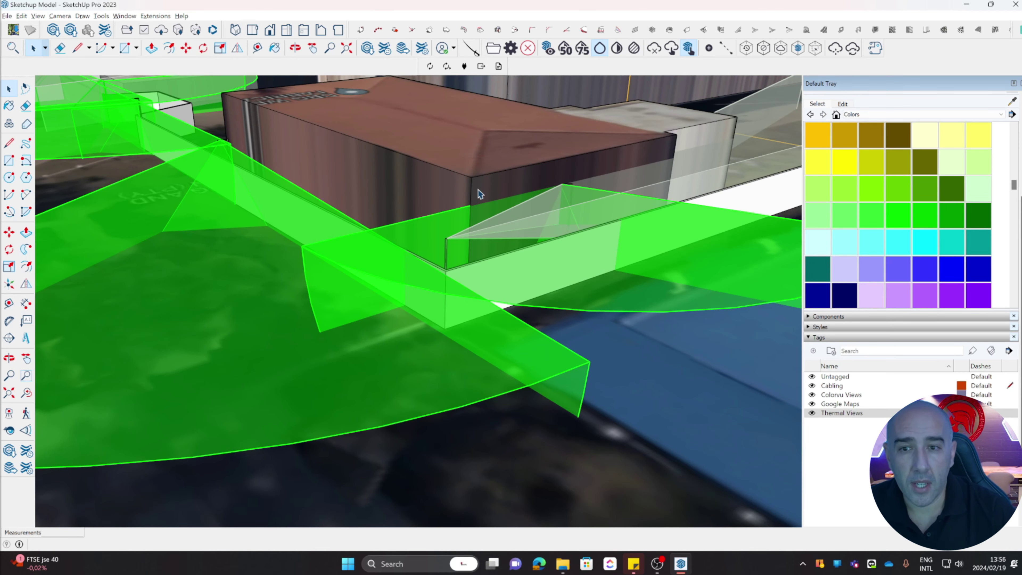
middle_click_drag(481, 194, 473, 222)
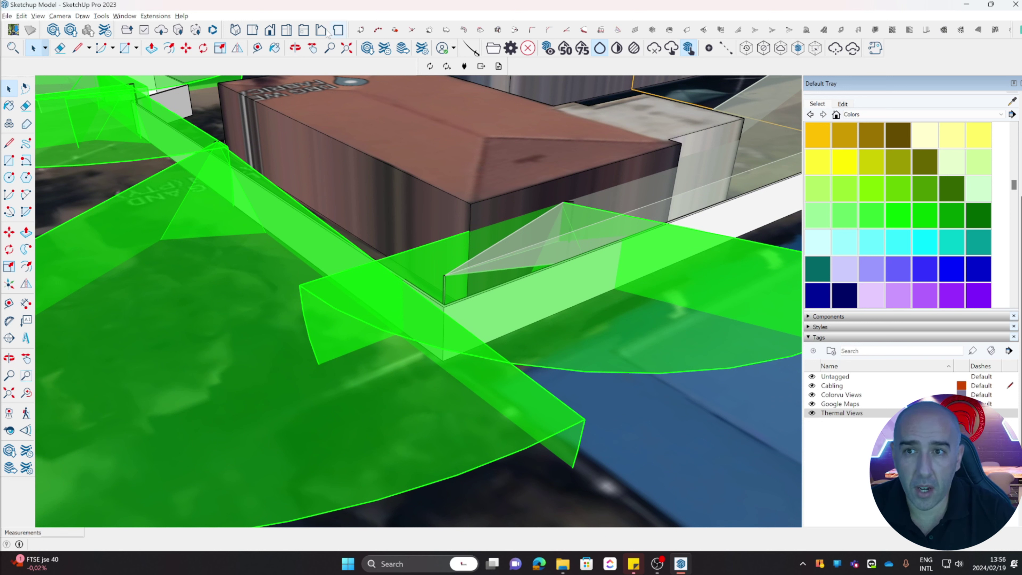
Show the model in the standard Top view with the whole site and all camera view cones in frame.
left_click(252, 30)
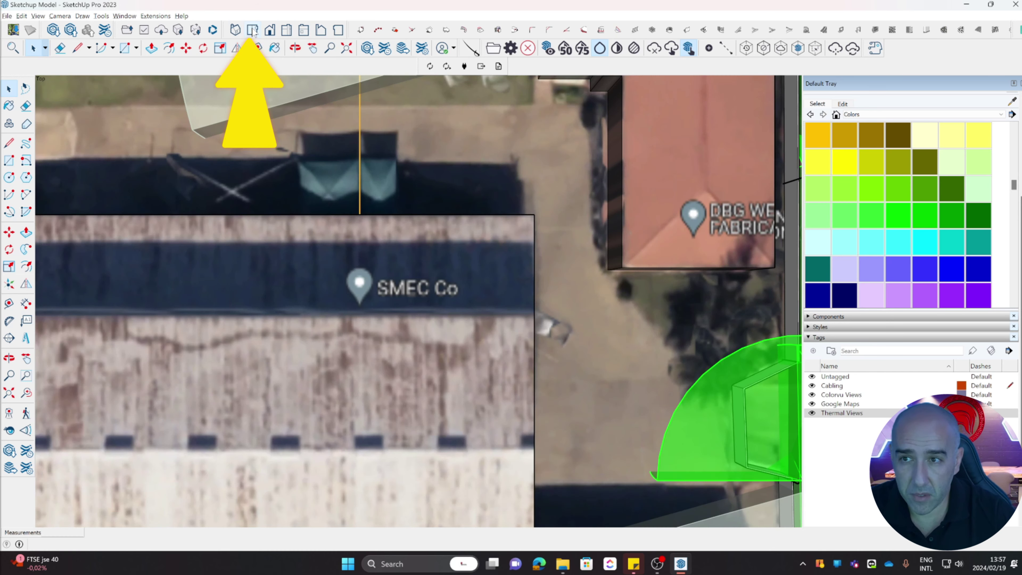
scroll(353, 307, "down", 6)
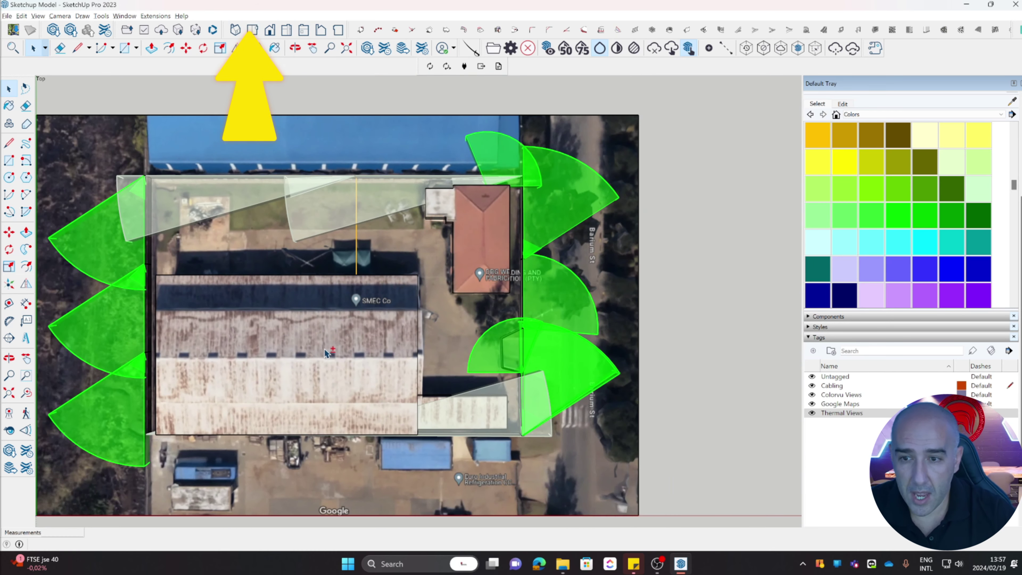
middle_click_drag(325, 349, 434, 355, "shift")
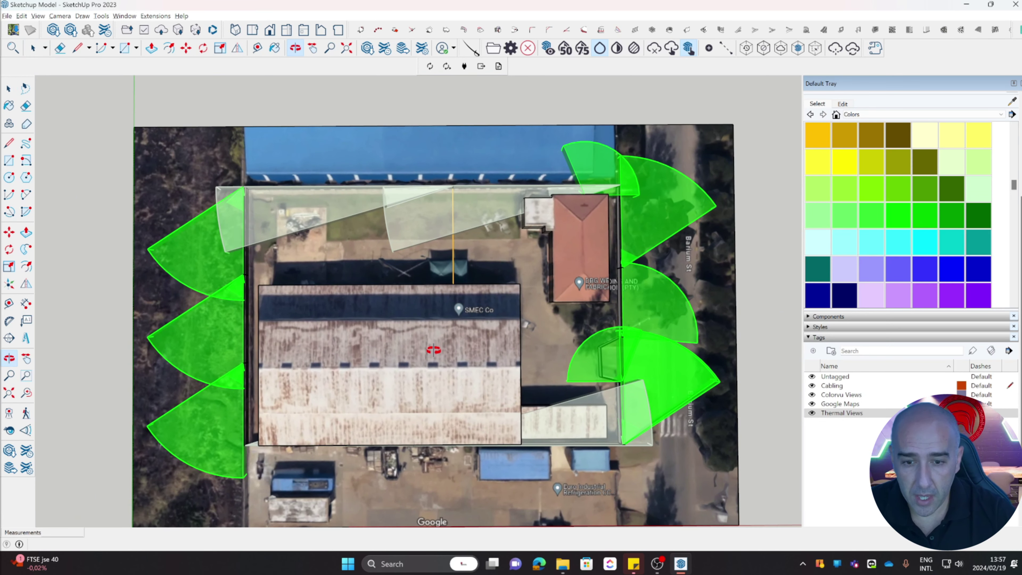